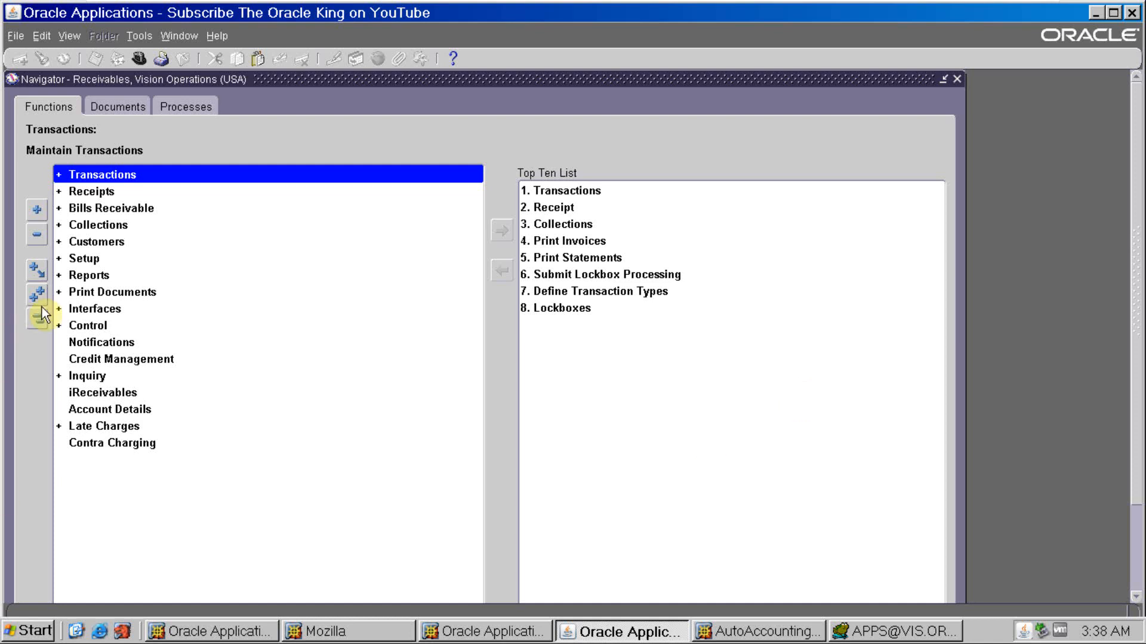
- Open the AutoAccounting form from the Receivables transaction setup functions
double_click(84, 260)
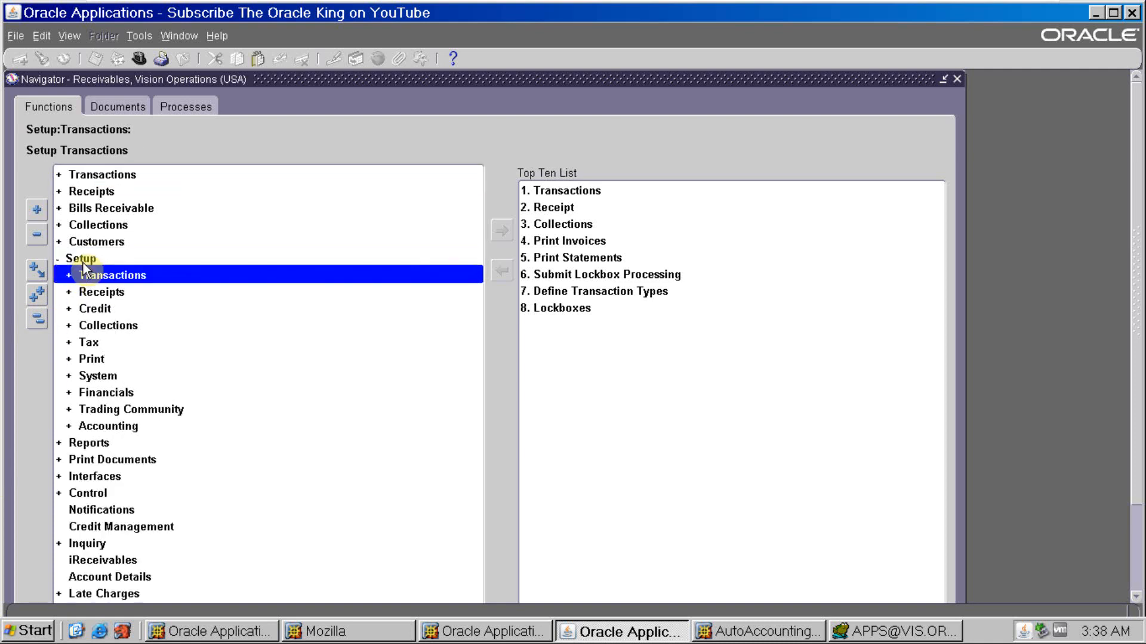
double_click(85, 276)
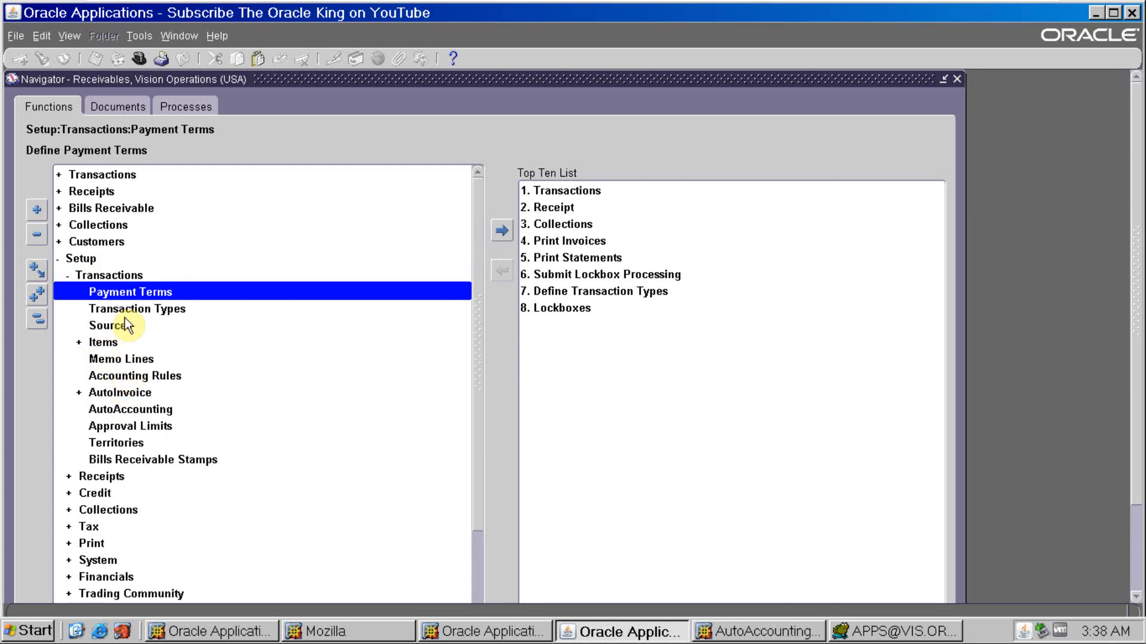
double_click(142, 410)
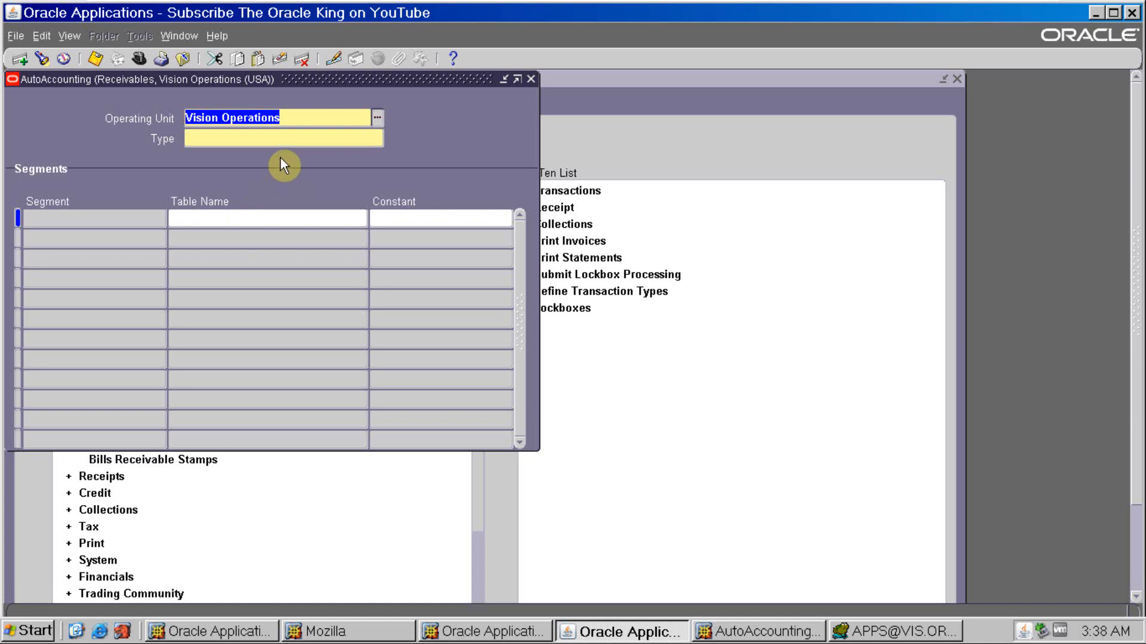
- Examine the account types available for the Vision Operations operating unit, leaving the Type field empty
click(291, 120)
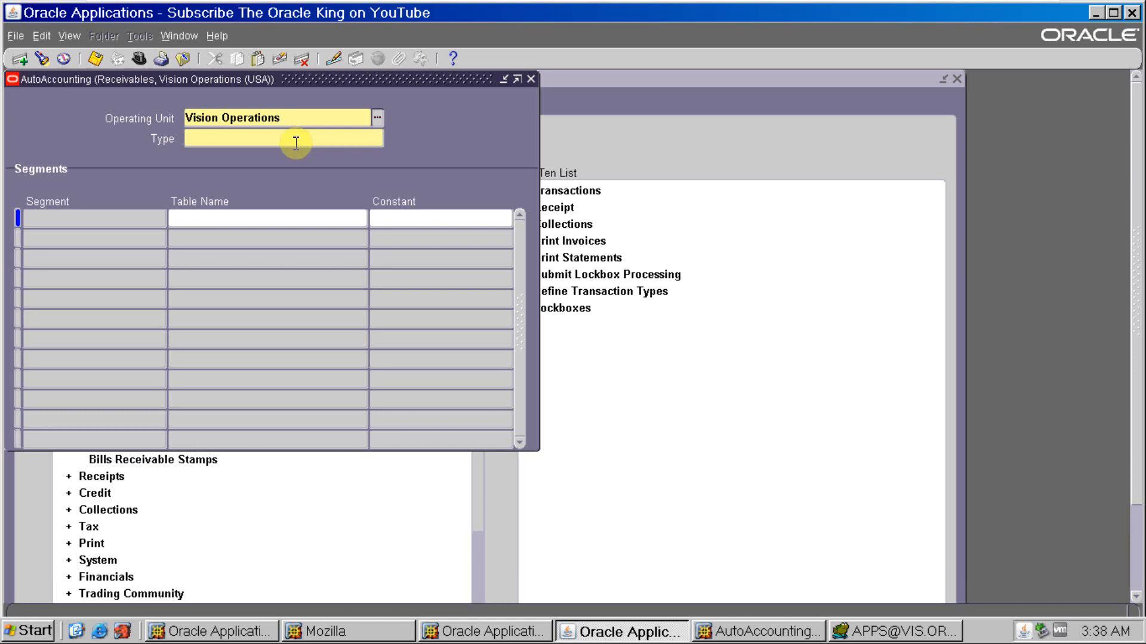
click(296, 143)
click(382, 137)
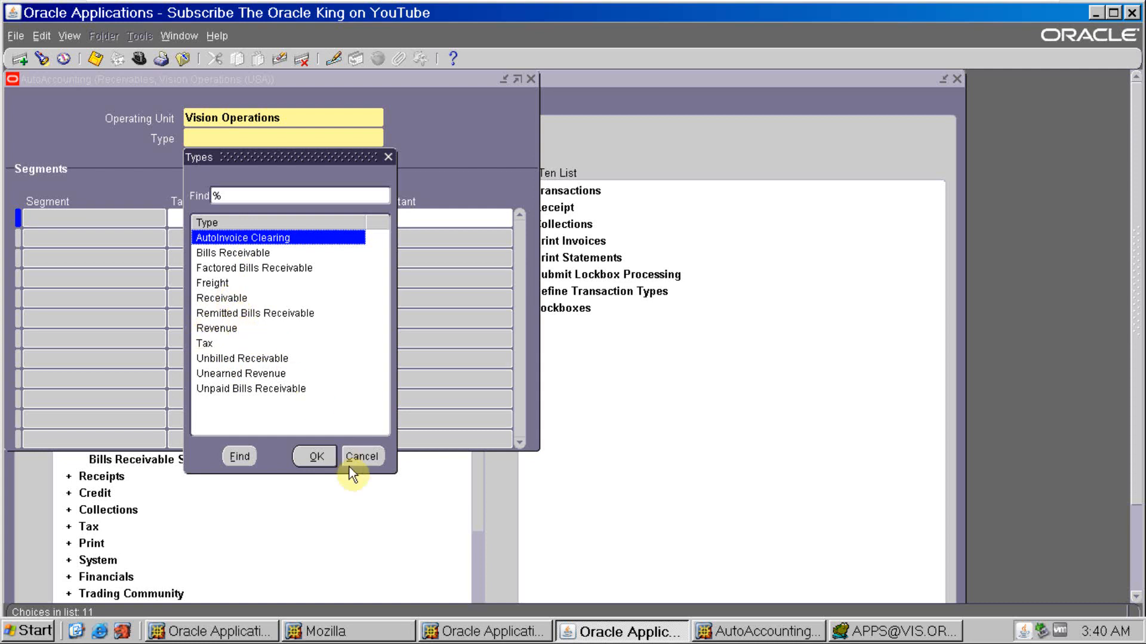
click(362, 457)
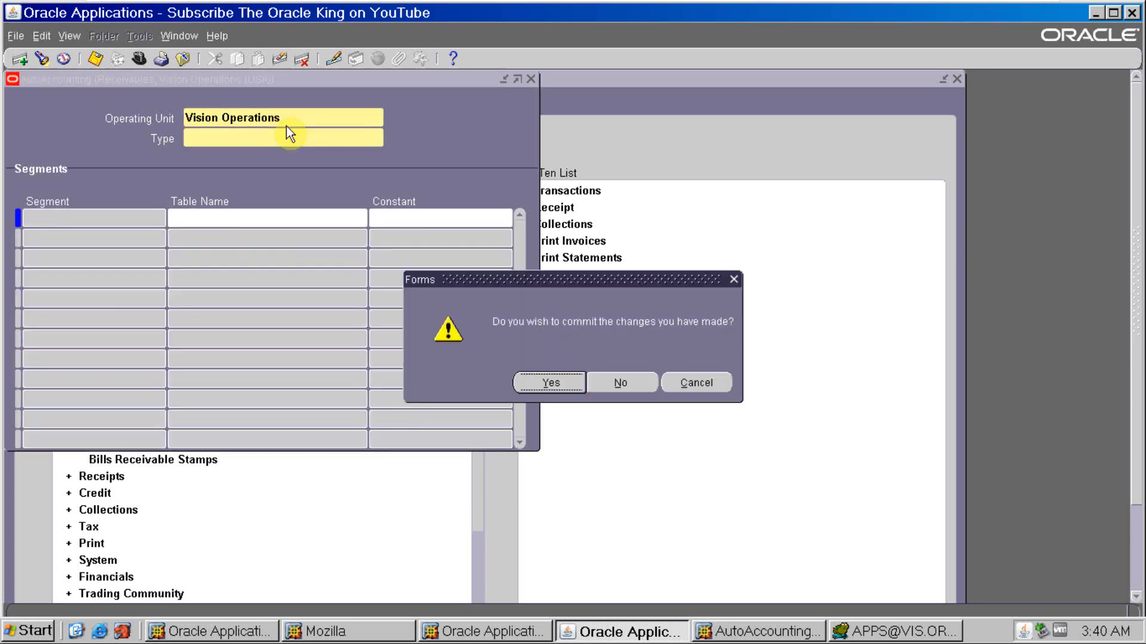
- Discard the uncommitted entry, query all existing AutoAccounting records and go to the Receivable type
click(622, 388)
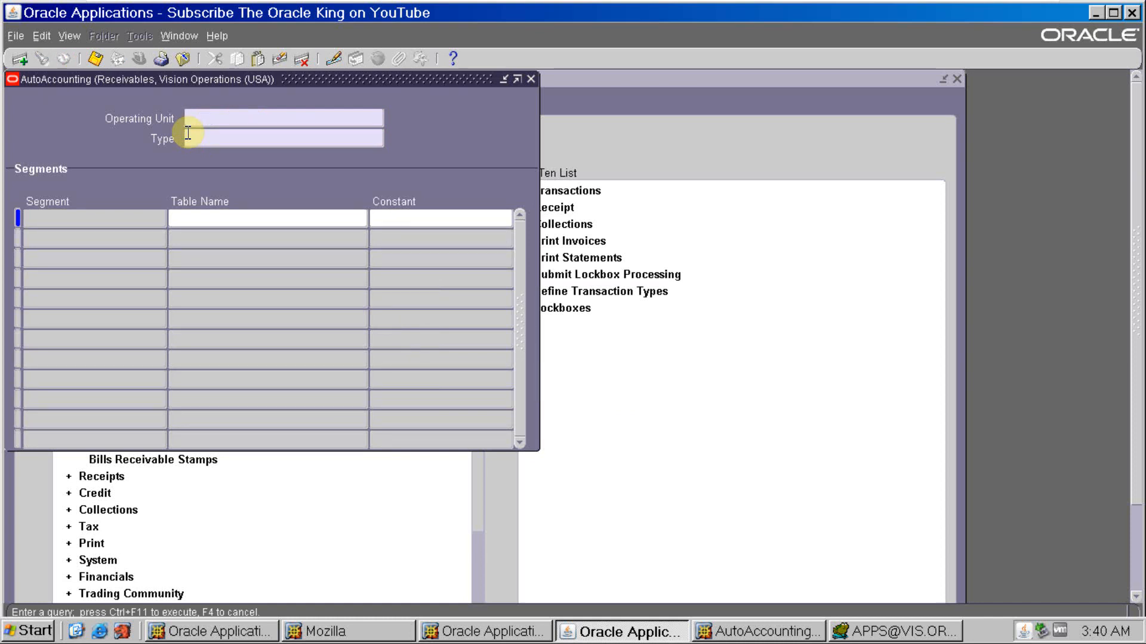
key(ctrl+F11)
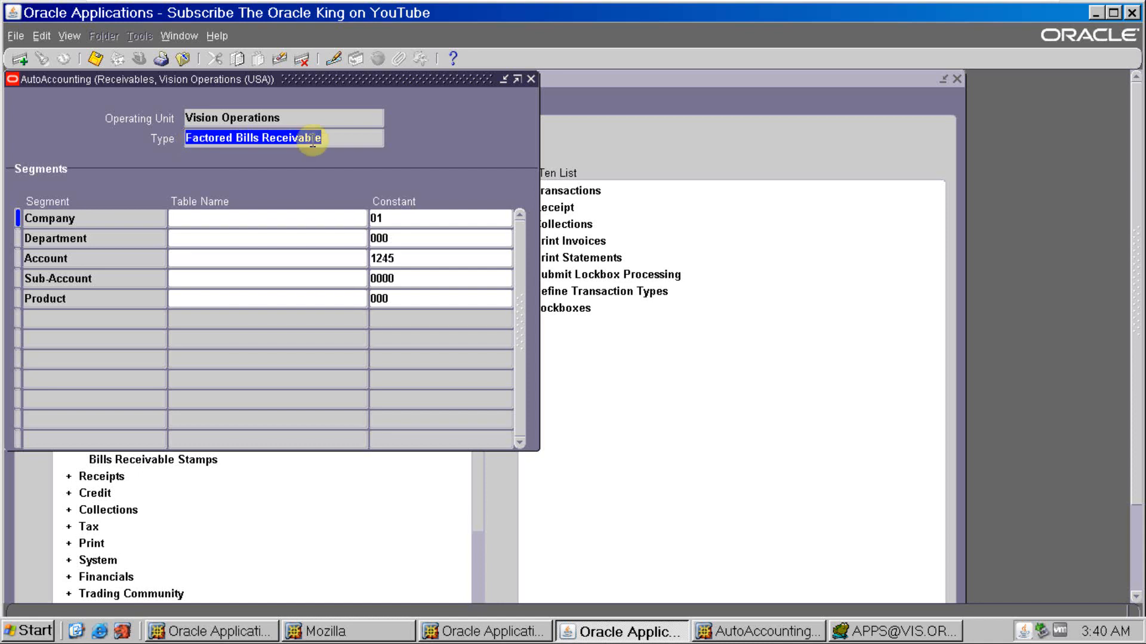
key(Down)
key(Down)
key(Down)
key(Down)
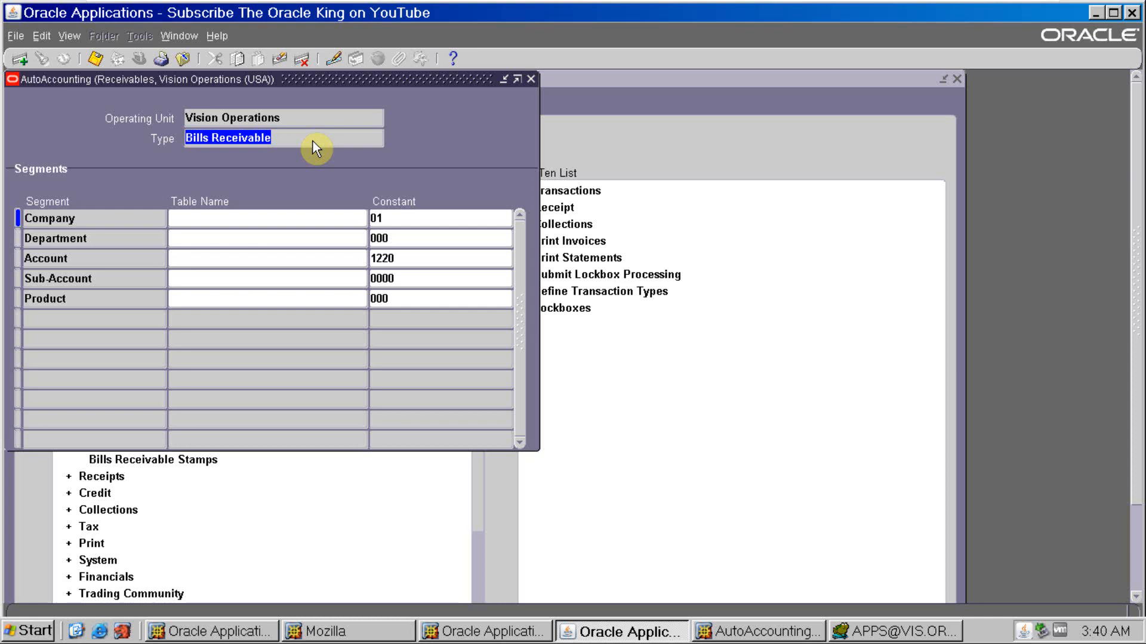
key(Down)
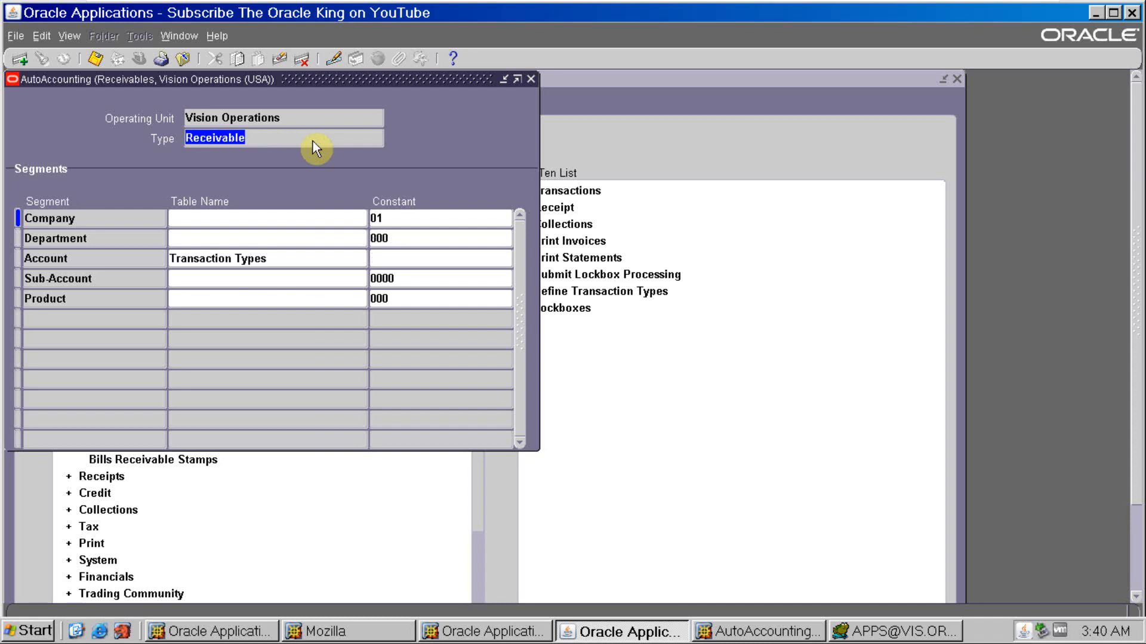
- Examine the table name choices for the Receivable type's Company and Account segments without changing either one
click(320, 258)
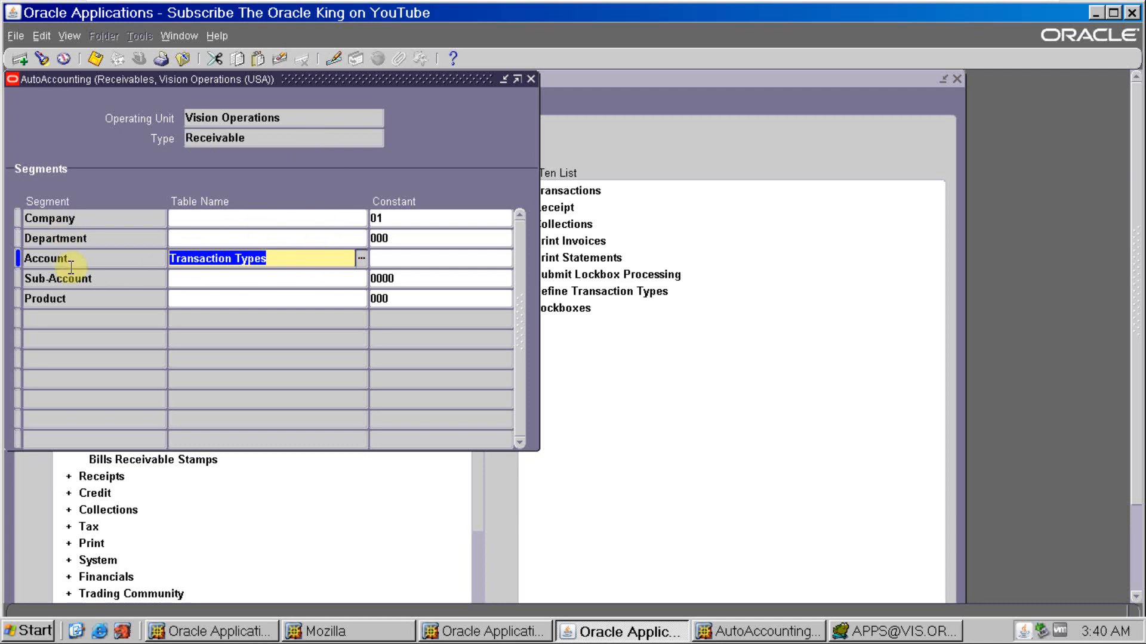
click(246, 221)
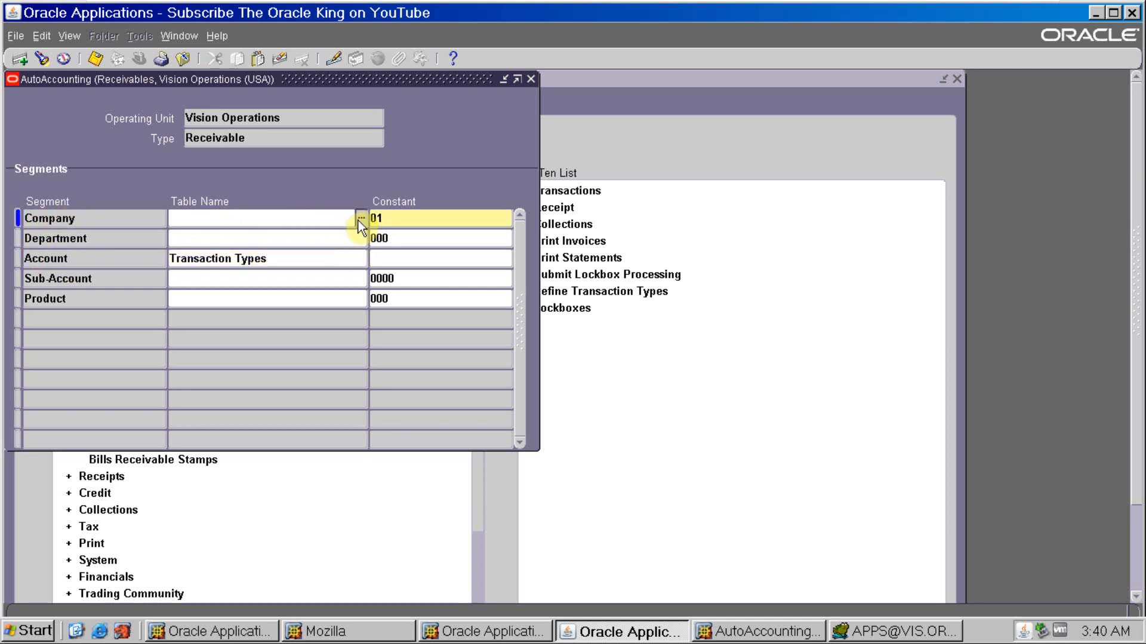
click(360, 221)
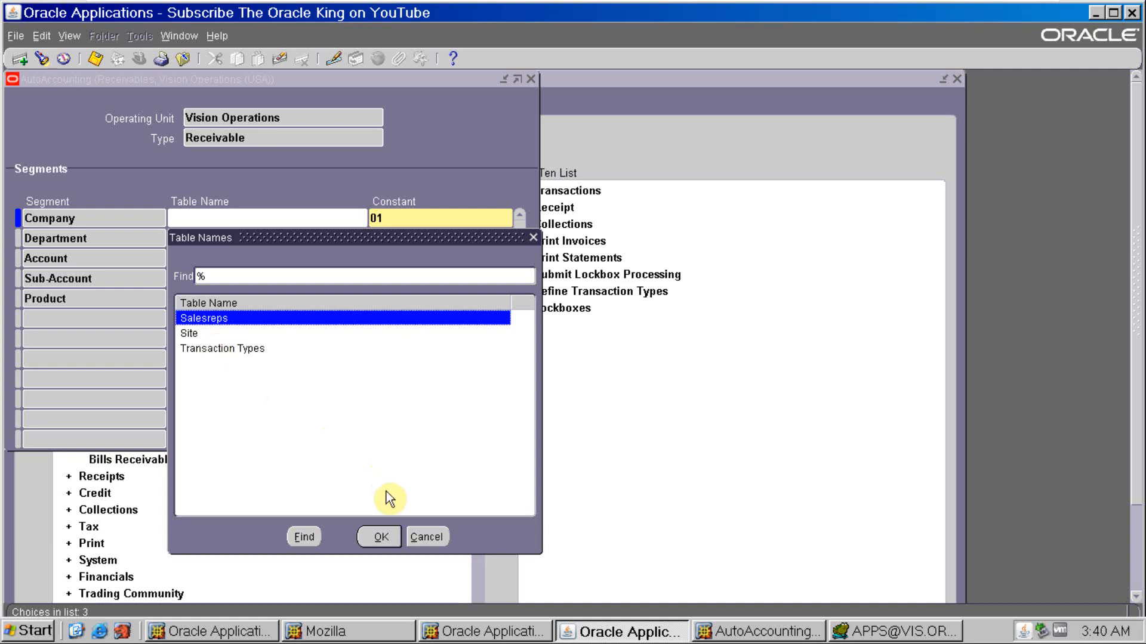
click(443, 540)
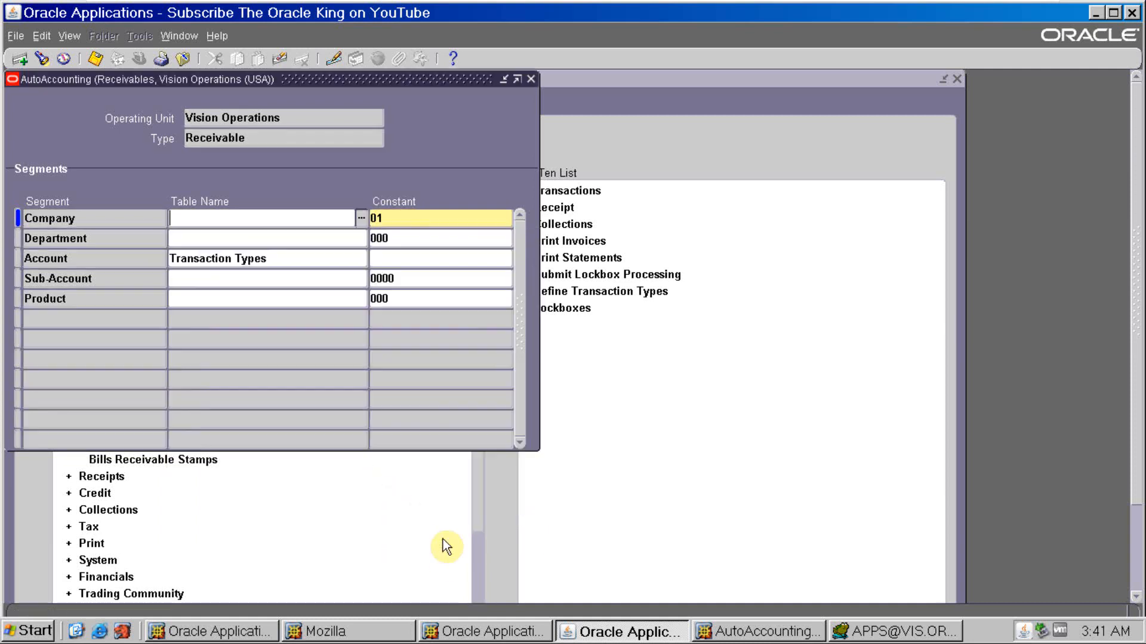
click(318, 257)
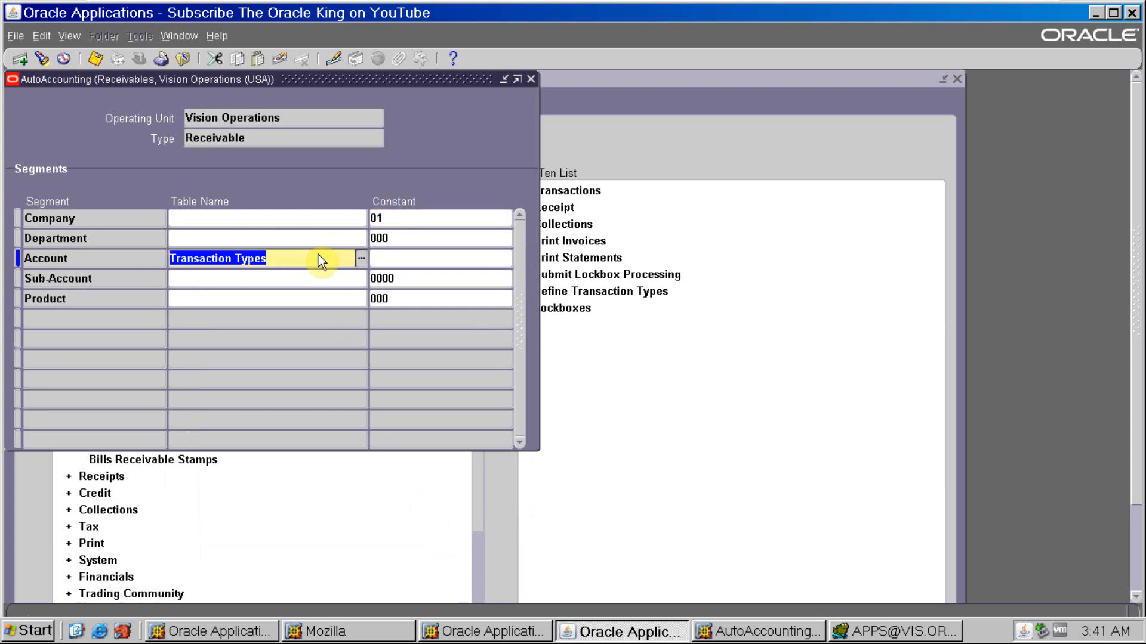
click(362, 258)
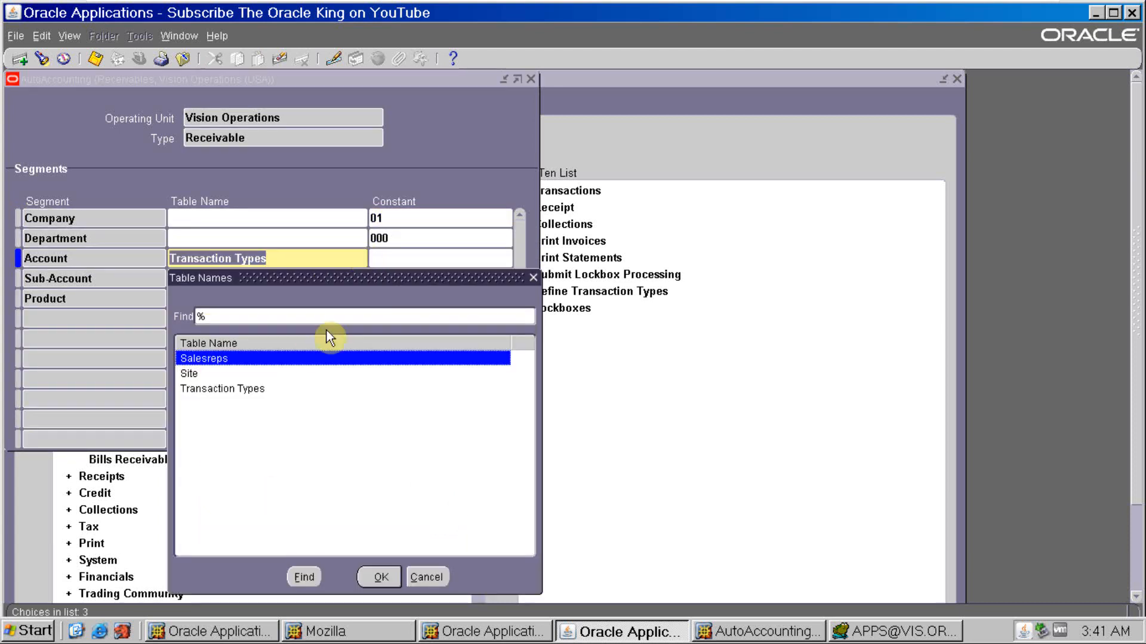
click(429, 578)
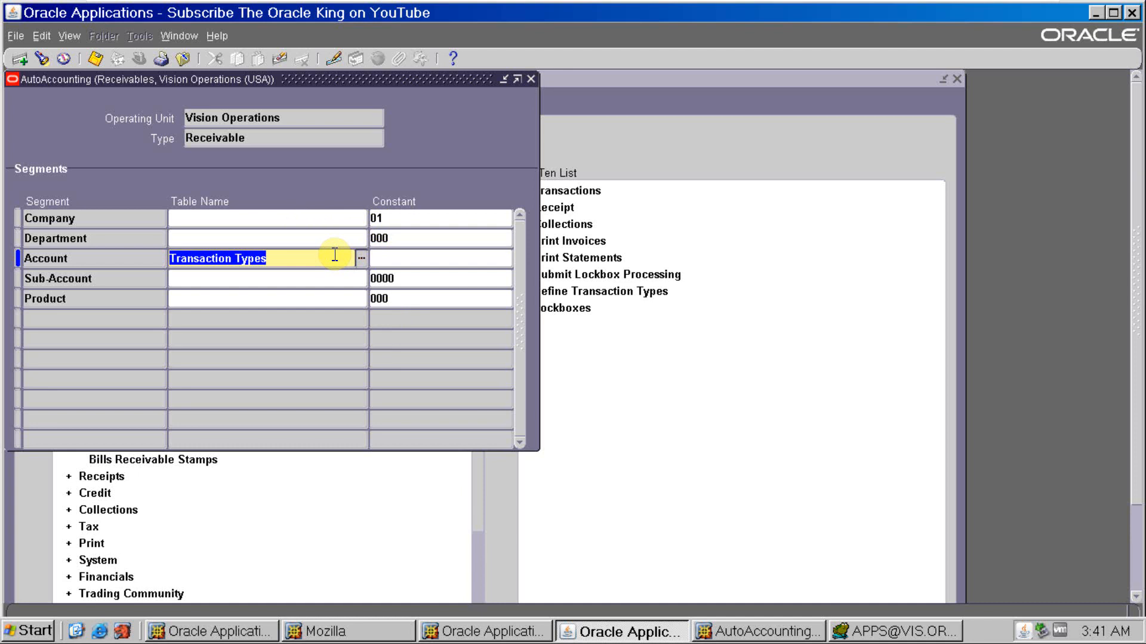
- Clear the Receivable type's Account segment table name and try to leave the row without entering a constant
key(Delete)
key(Tab)
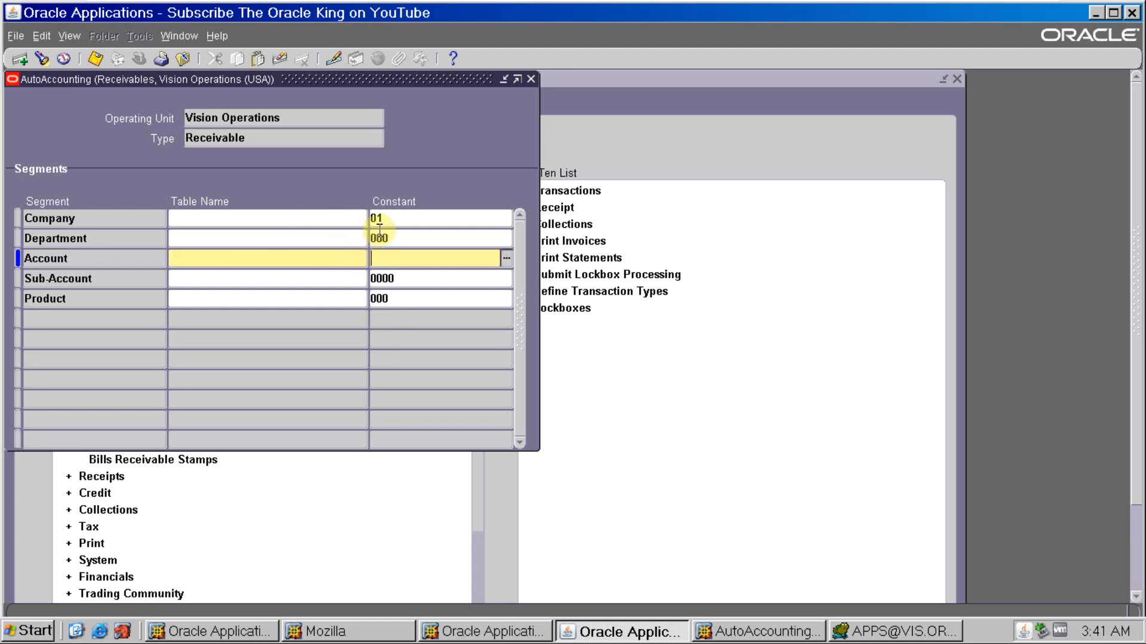
click(394, 220)
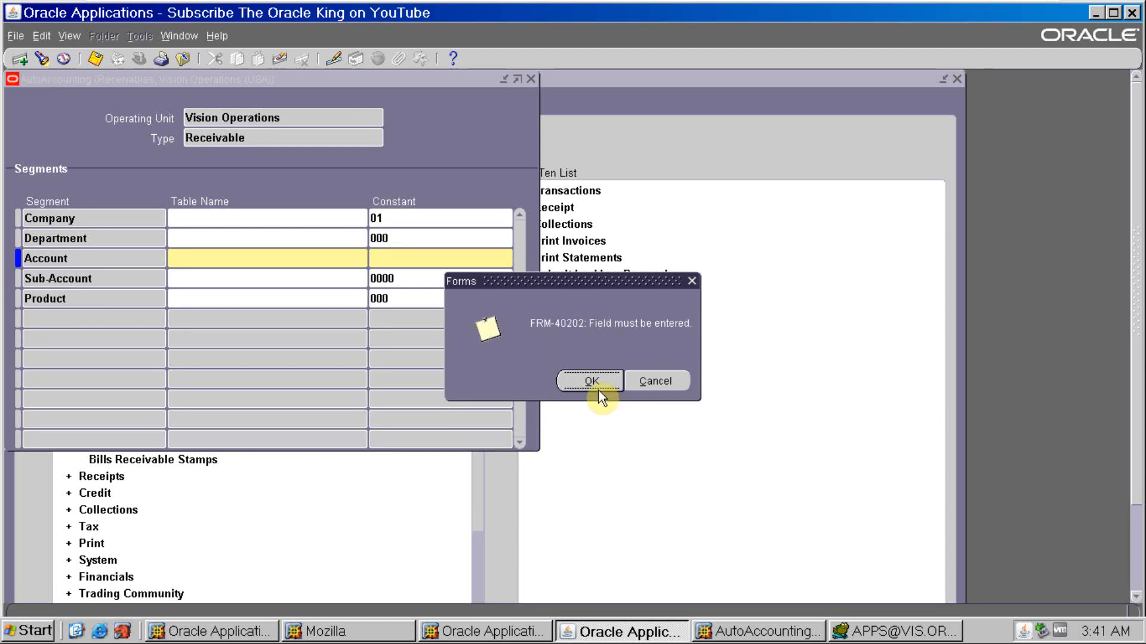
click(596, 387)
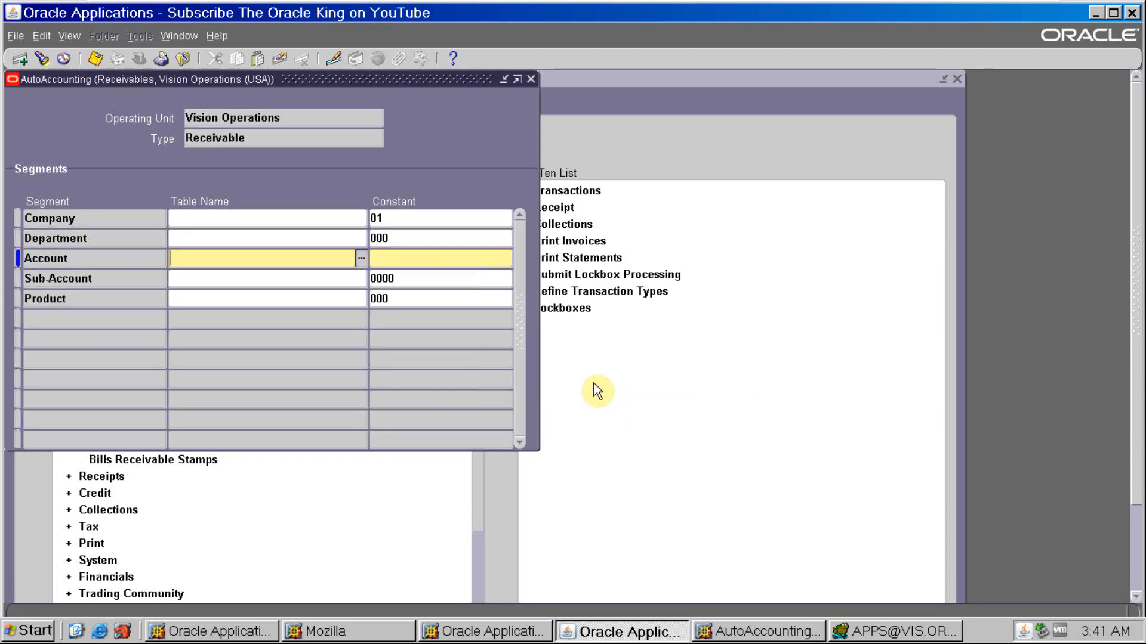
click(403, 221)
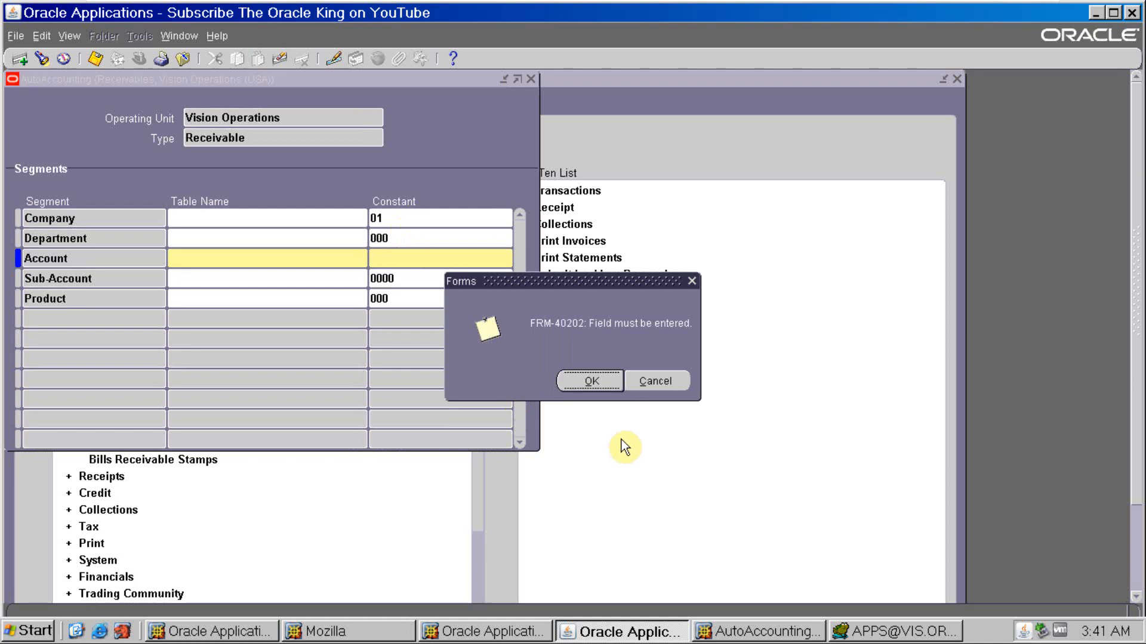
click(614, 382)
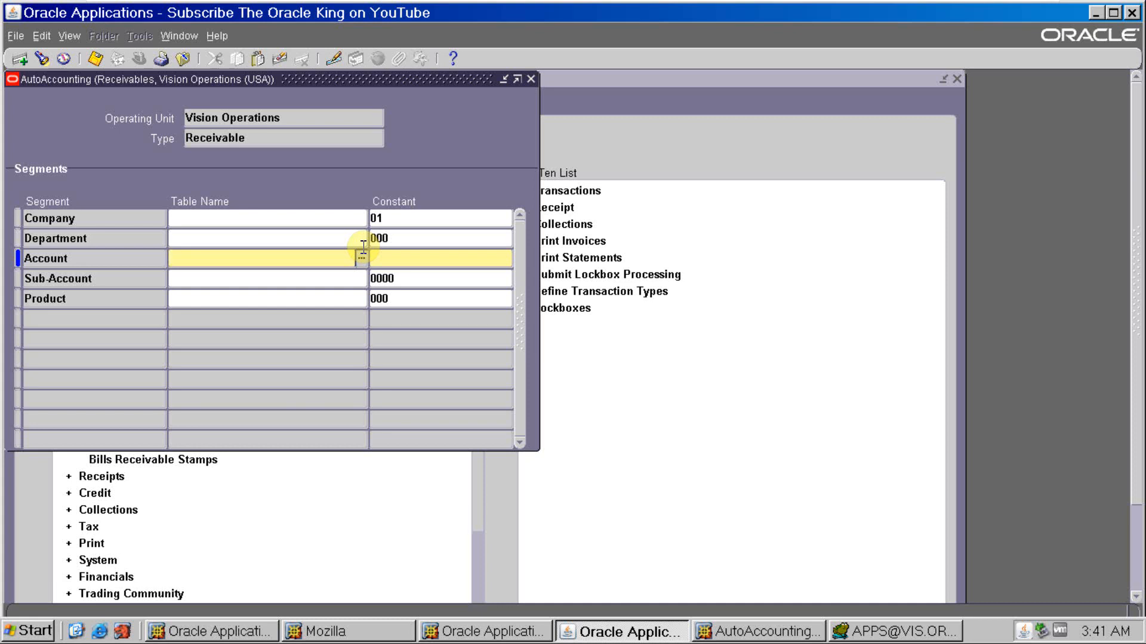
- Search the accounts for "%recei" and set the Receivable type's Account segment constant to 1210, Accounts Receivable
click(386, 260)
click(506, 258)
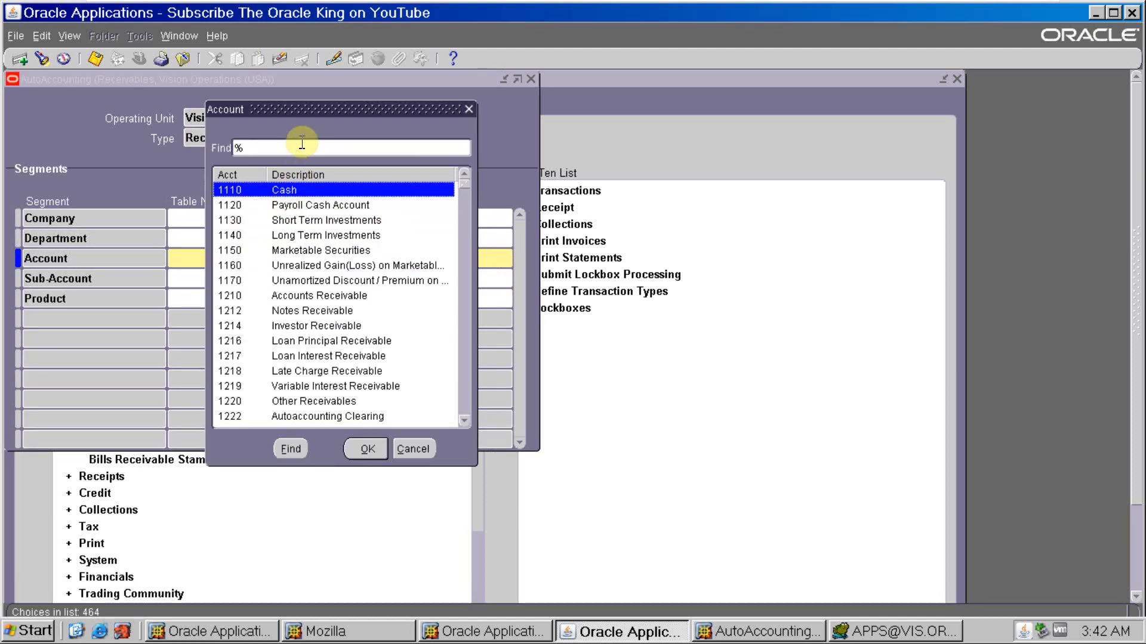
text(recei)
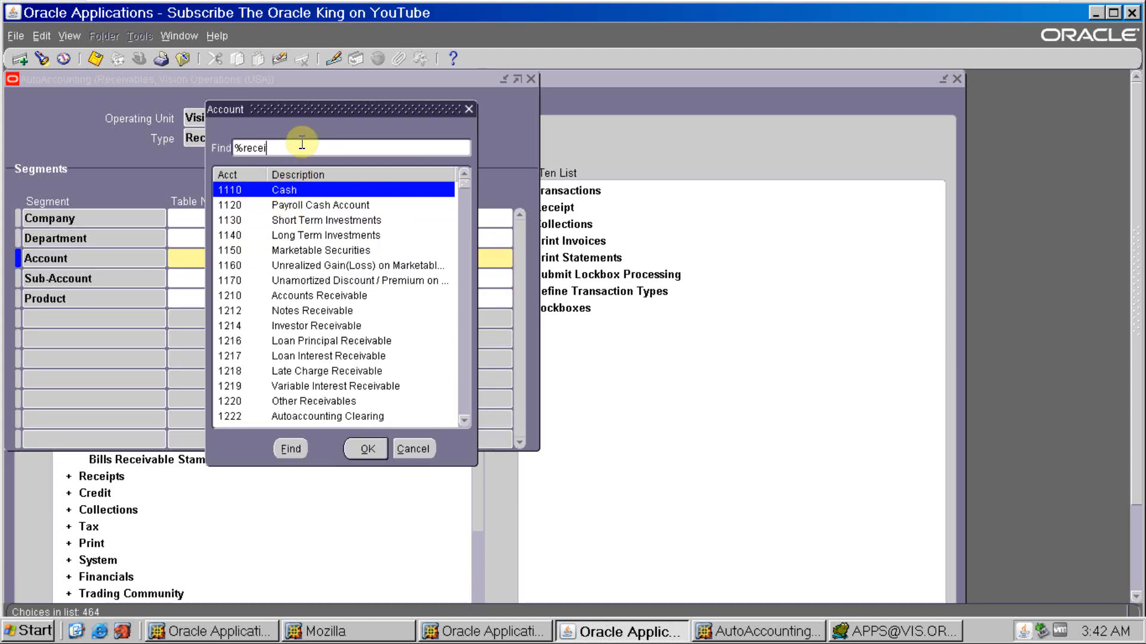
key(Return)
click(362, 449)
click(403, 259)
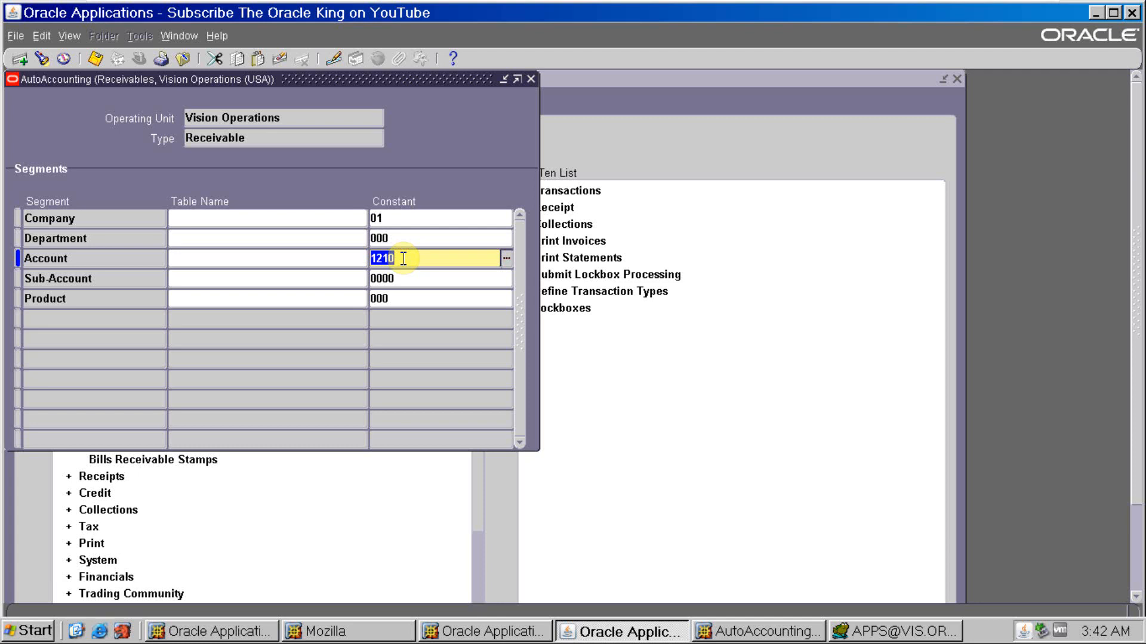
- Review the Company, Department and Account constants of the Receivable type and save the record
click(401, 220)
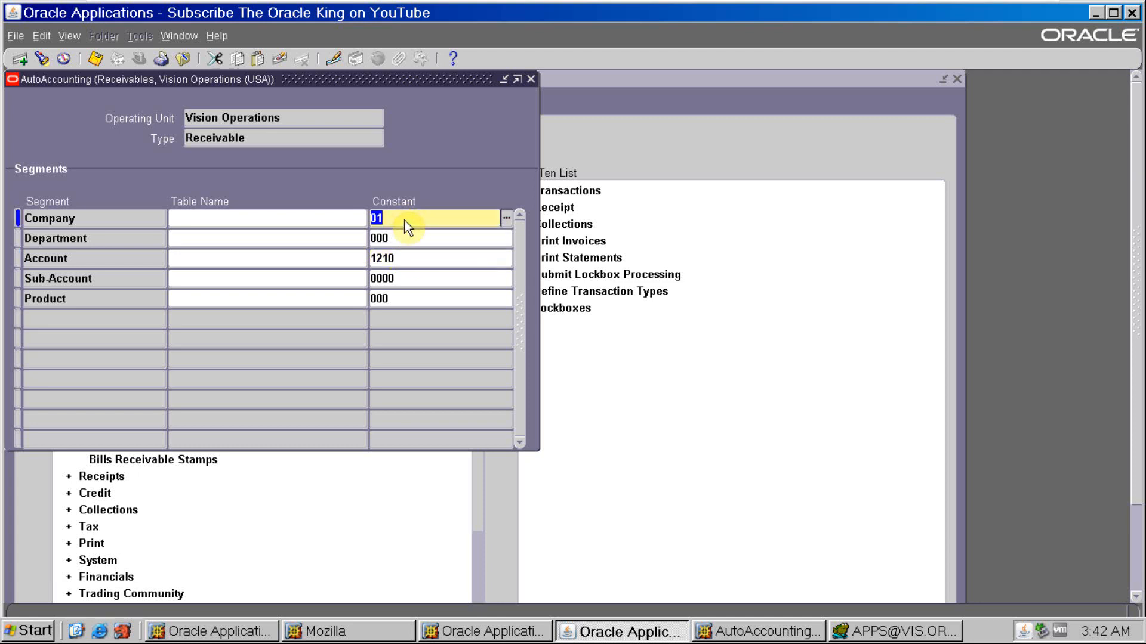
click(405, 236)
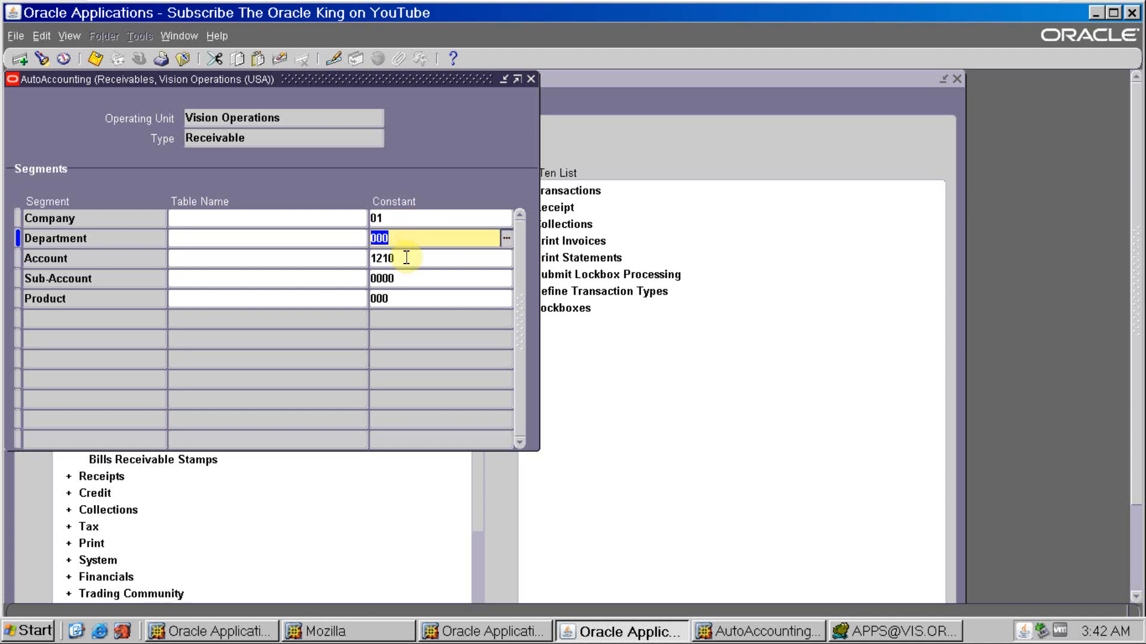
click(406, 258)
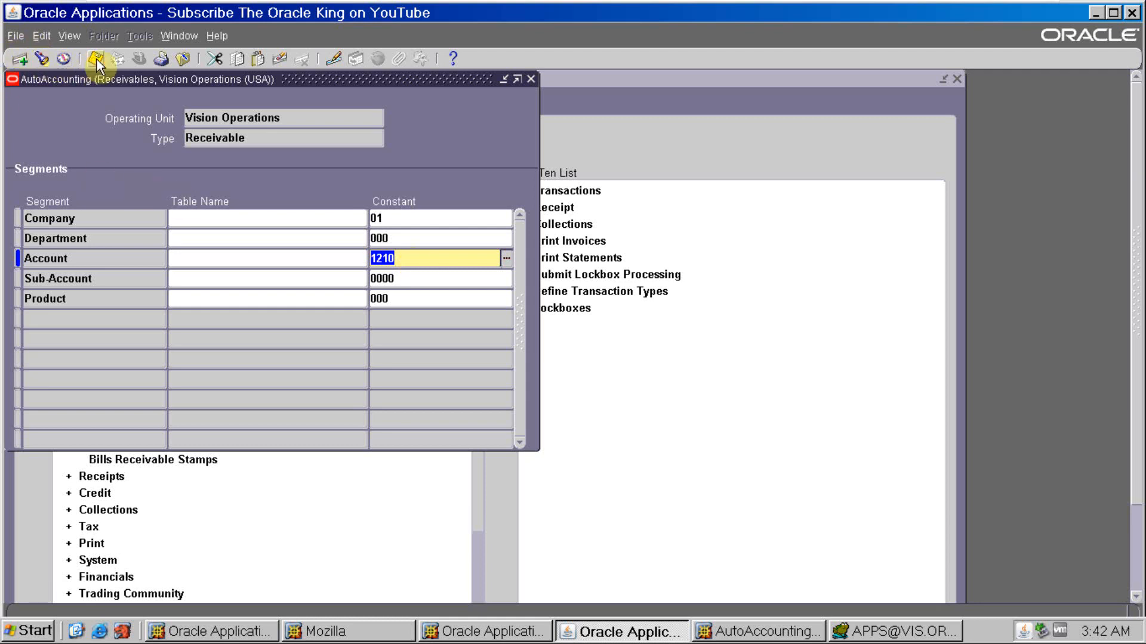
key(Down)
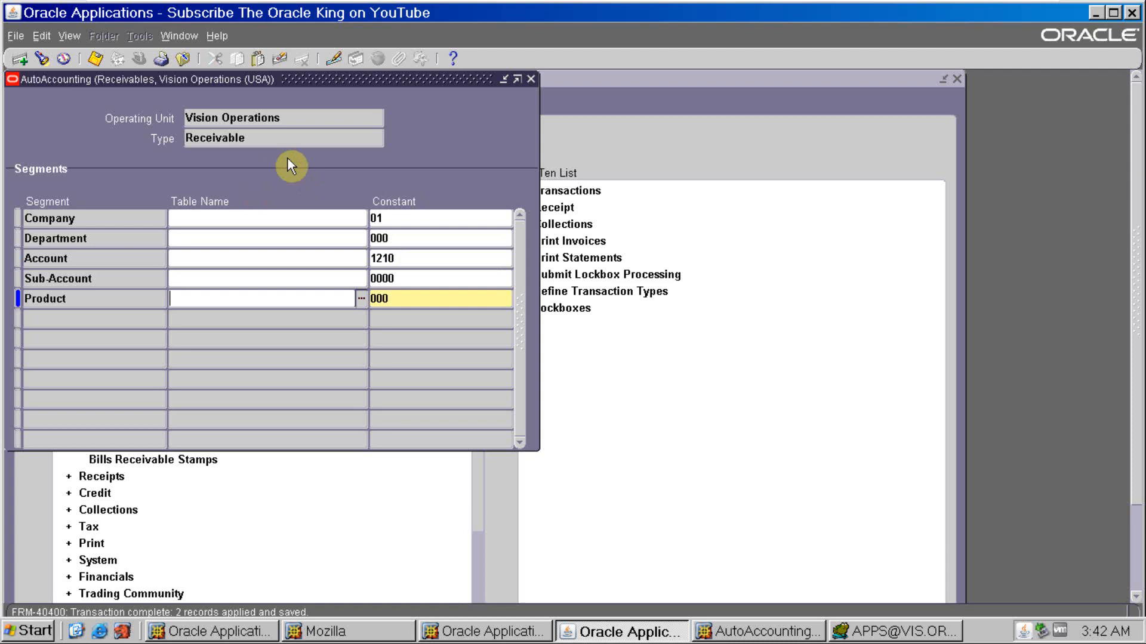
- Go to the Revenue type and clear its Account segment's table name
click(292, 117)
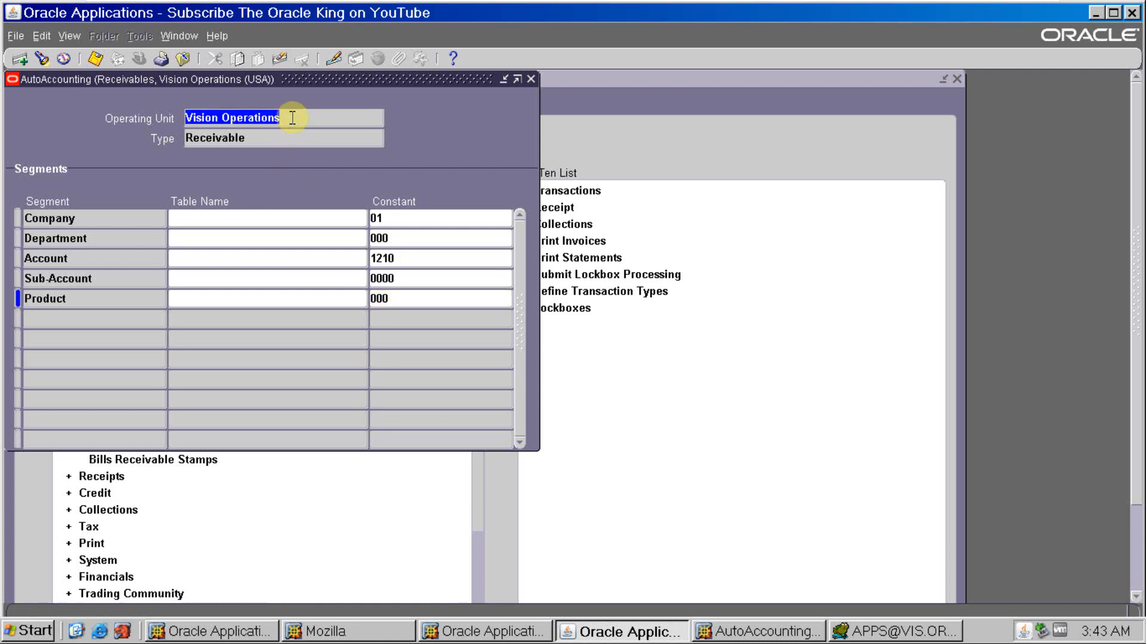
key(Down)
click(282, 258)
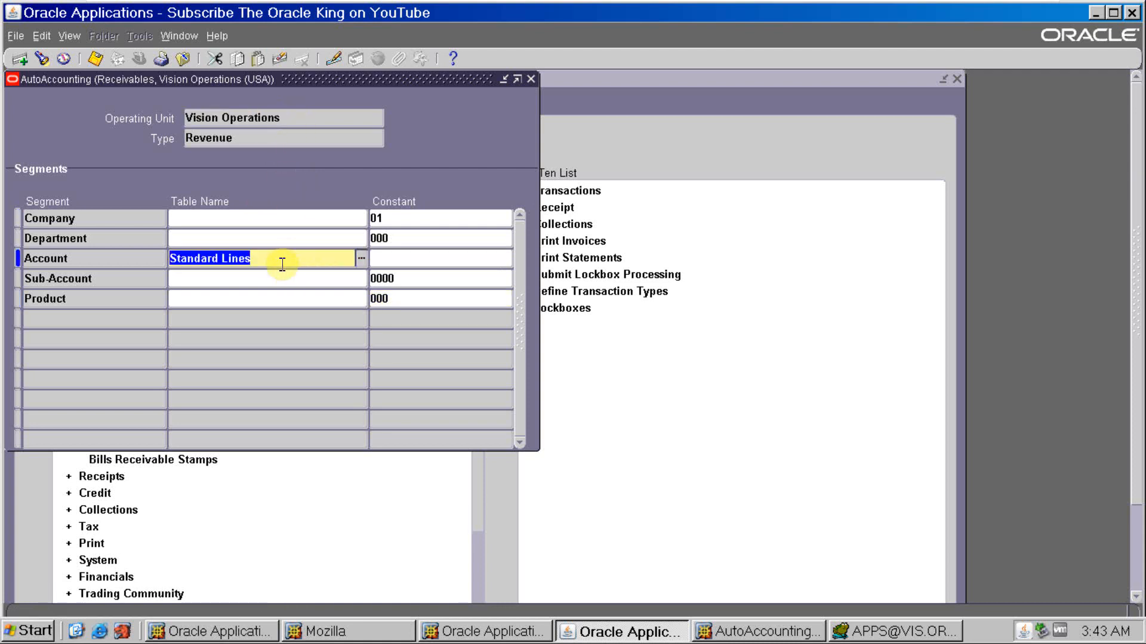
key(Delete)
key(Tab)
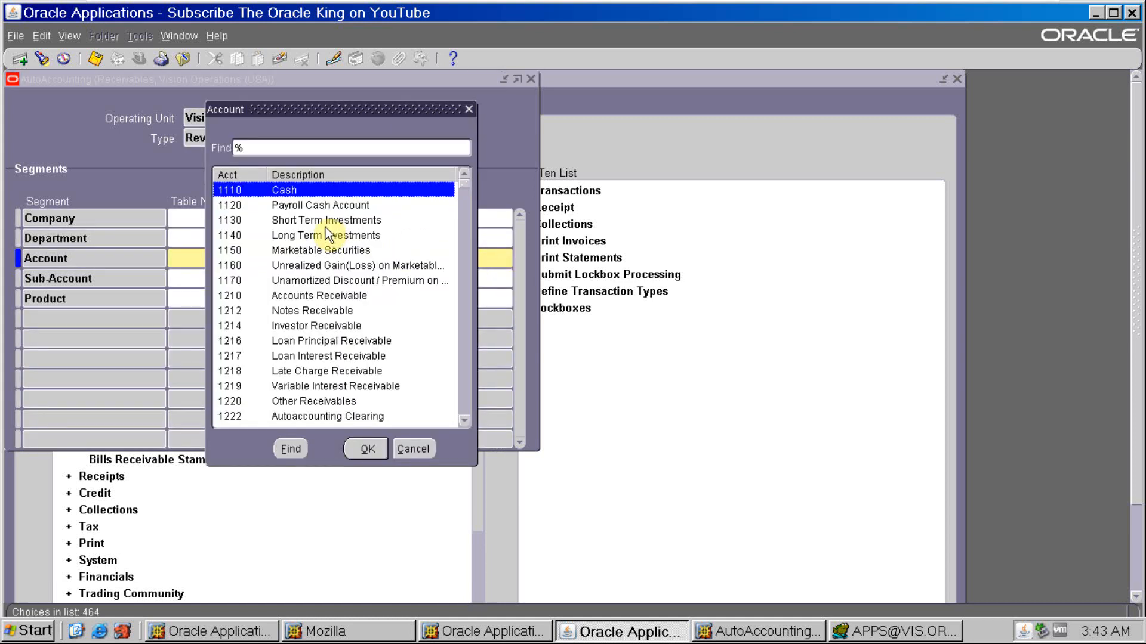
- Search the accounts for "%Reve", set the Revenue type's Account segment constant to 2925, Revenue Clearing, and save the record
text(Reve)
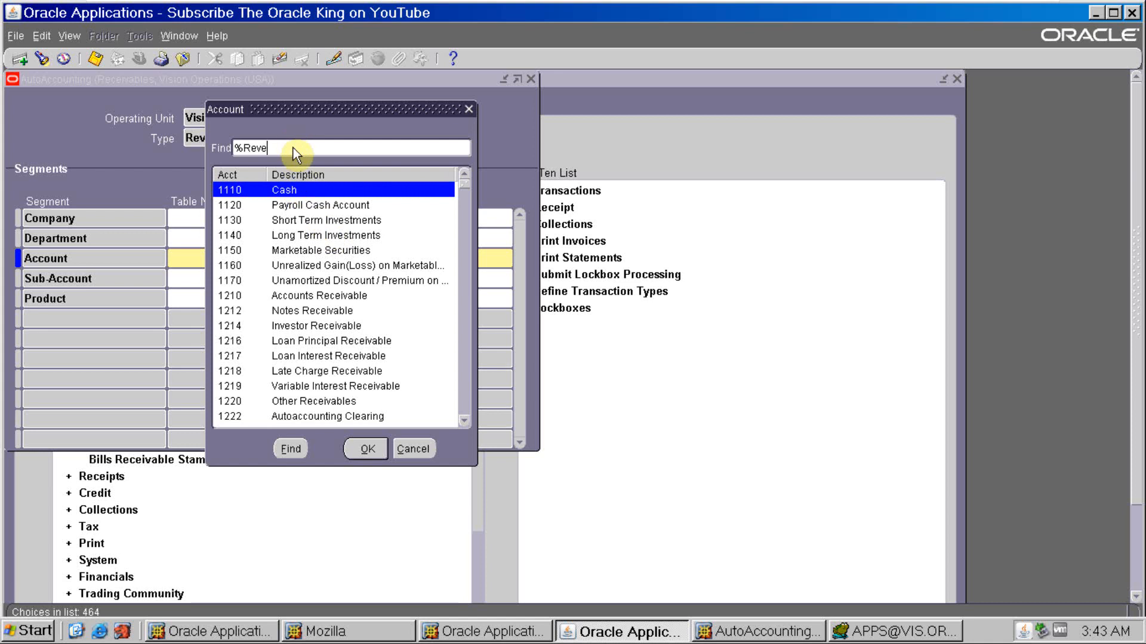
key(Return)
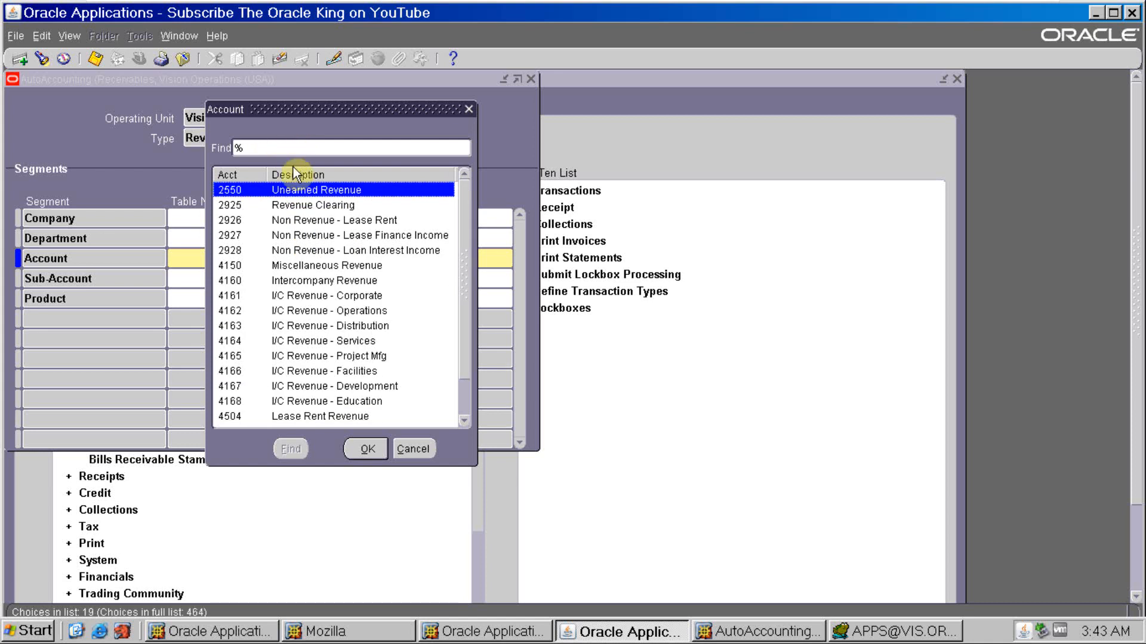
click(301, 206)
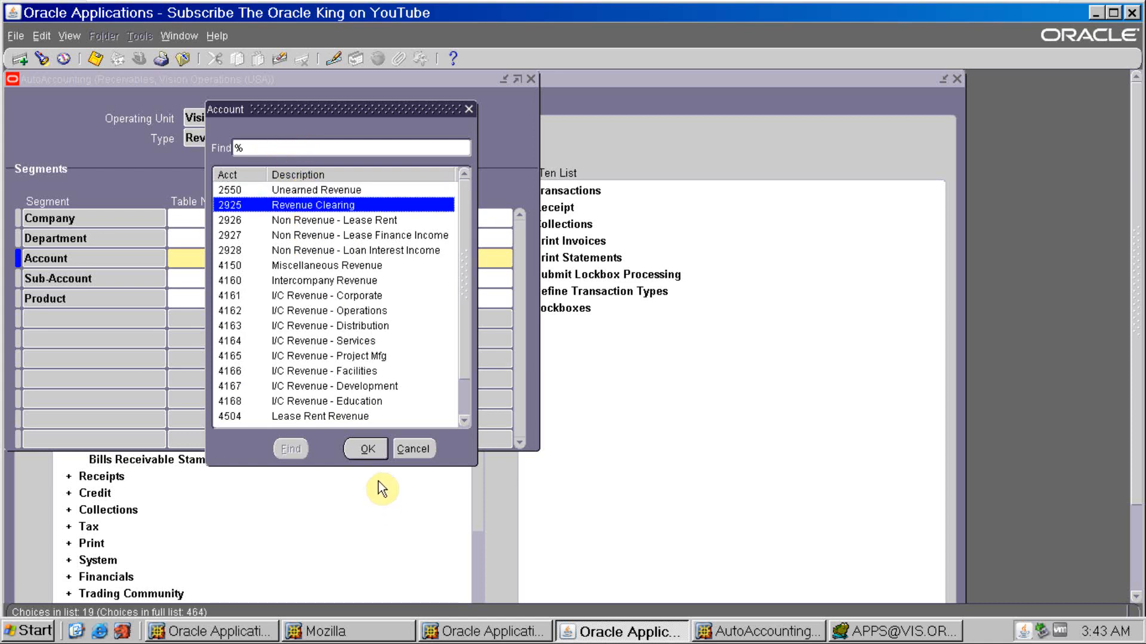
click(367, 448)
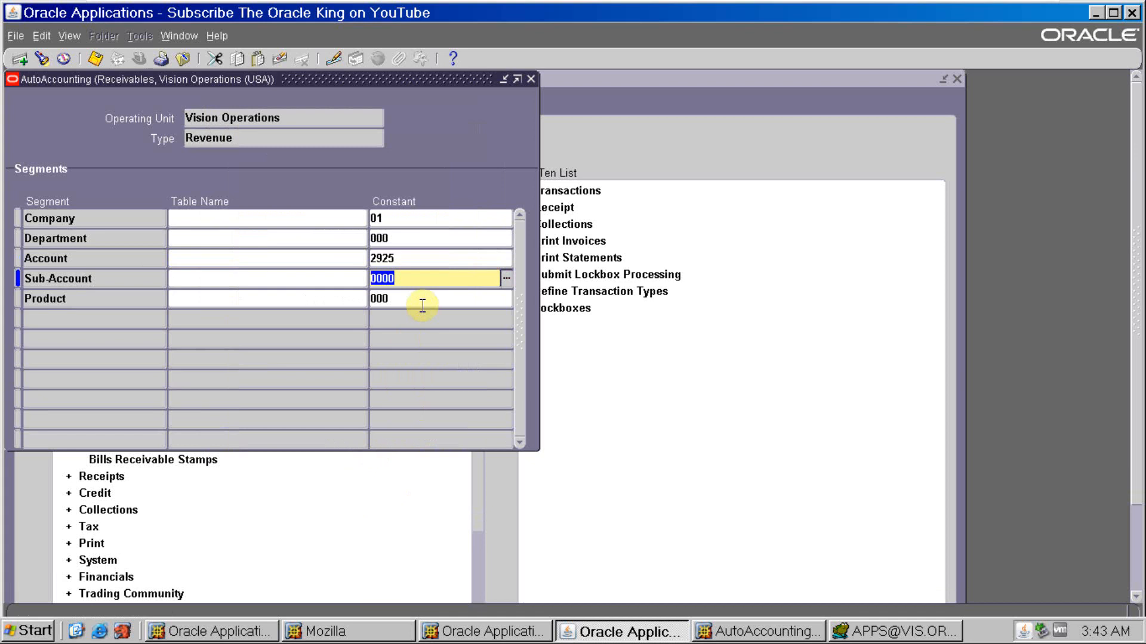
click(96, 60)
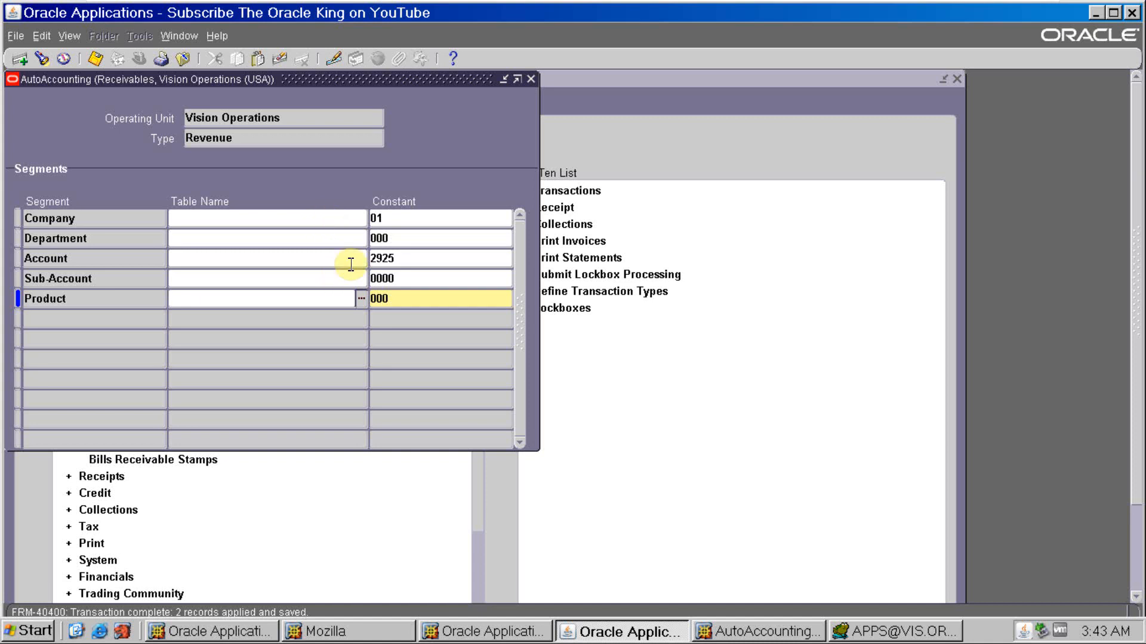
- Open Notepad and note the Revenue type's Account constant as "2925 -- revenue"
key(super+r)
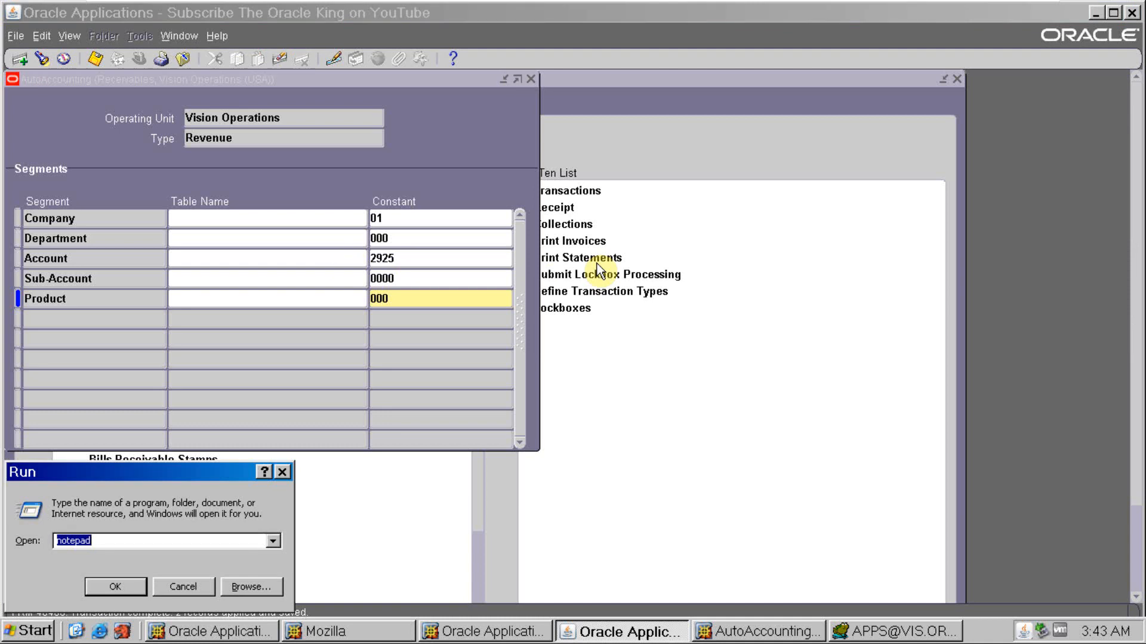
key(Return)
click(396, 258)
key(ctrl+c)
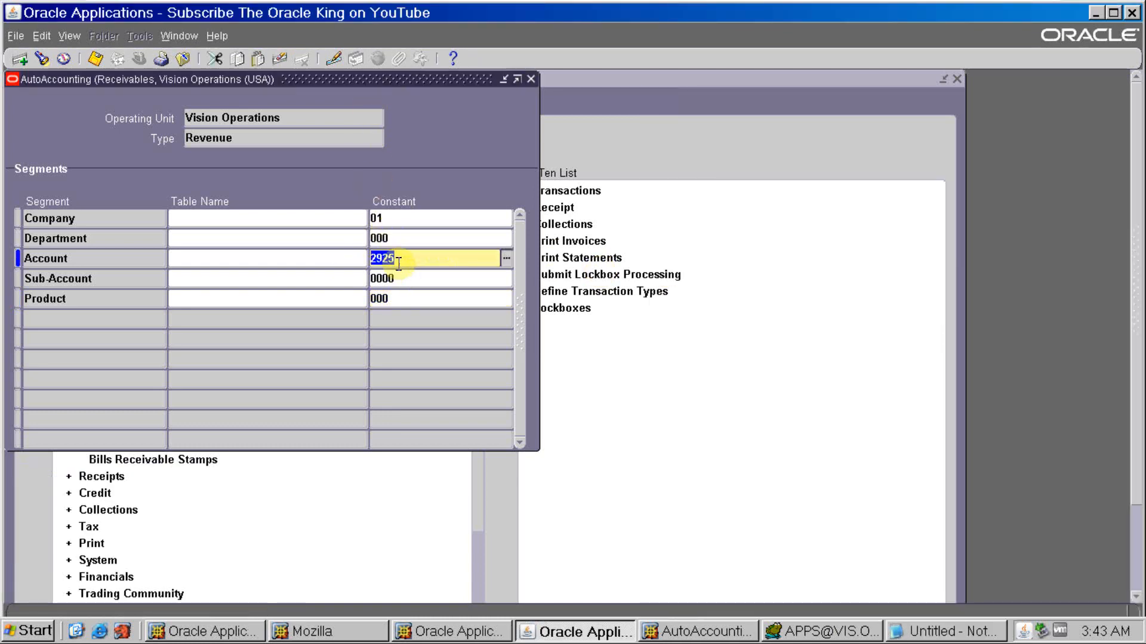
key(alt+Tab)
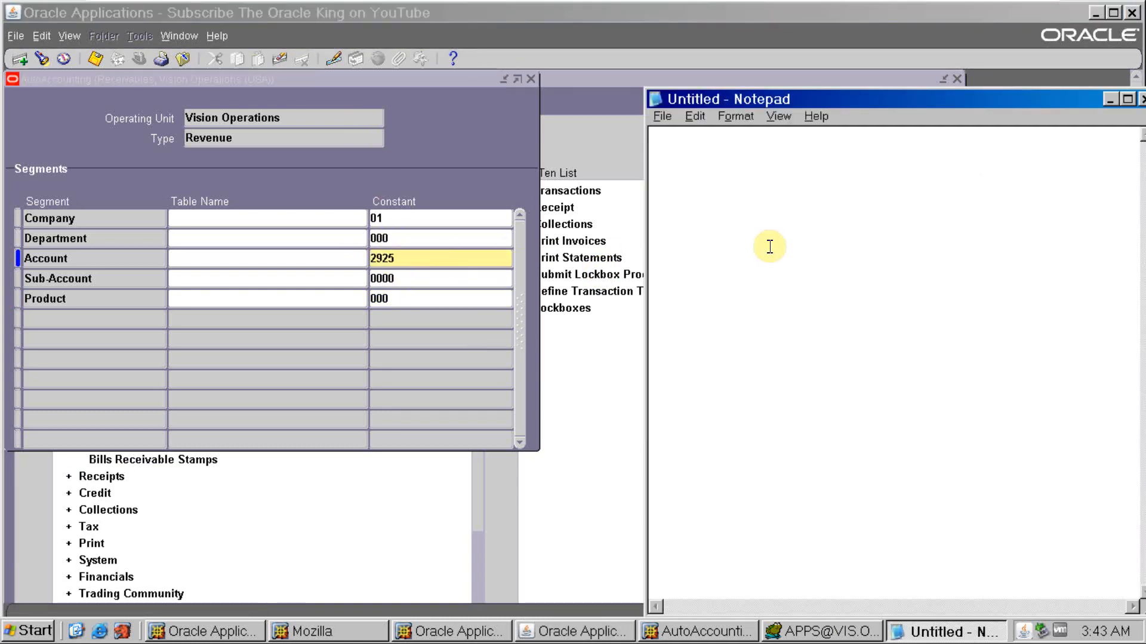
key(ctrl+v)
key(Tab)
text(-- revenue)
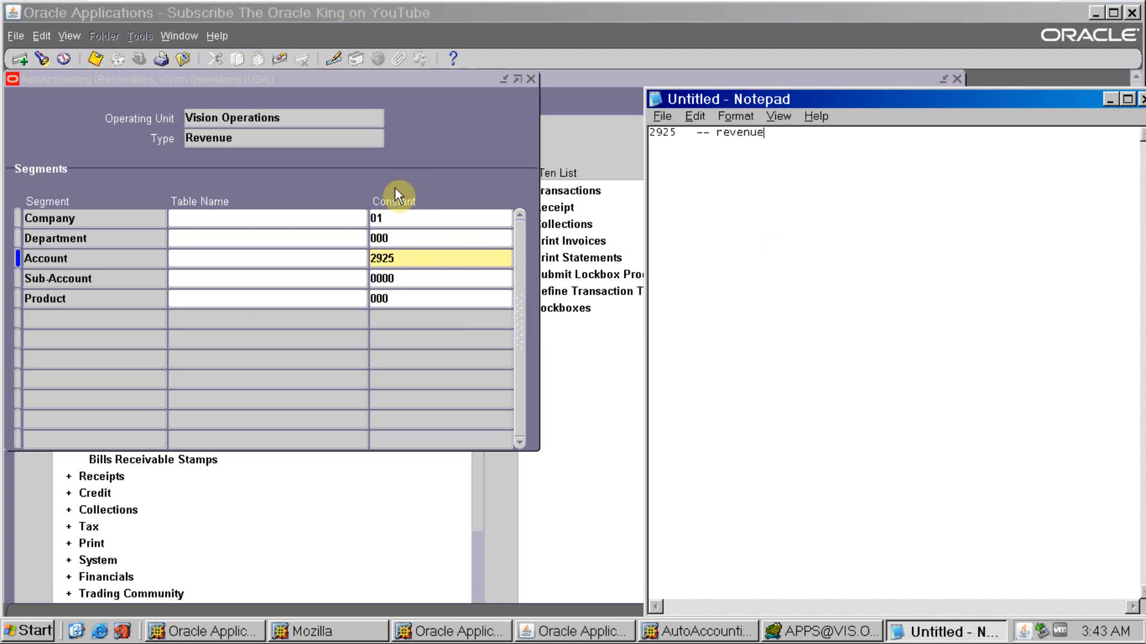
- Return to the Receivable type and add its Account constant to the Notepad note as "1210 receivable"
click(324, 117)
key(Down)
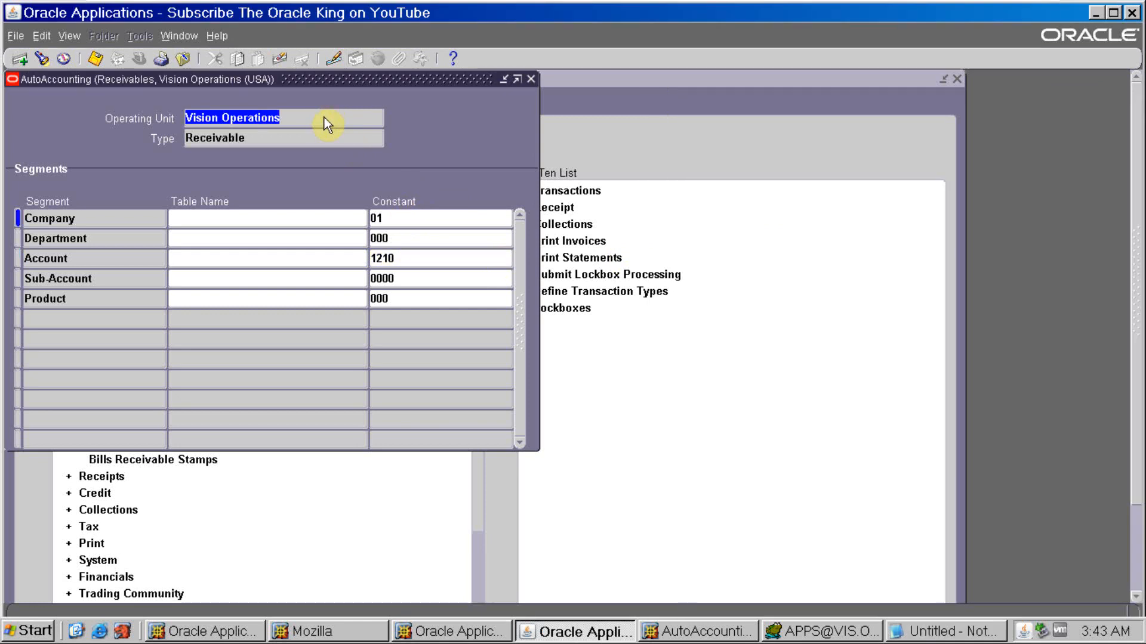
double_click(418, 261)
key(ctrl+c)
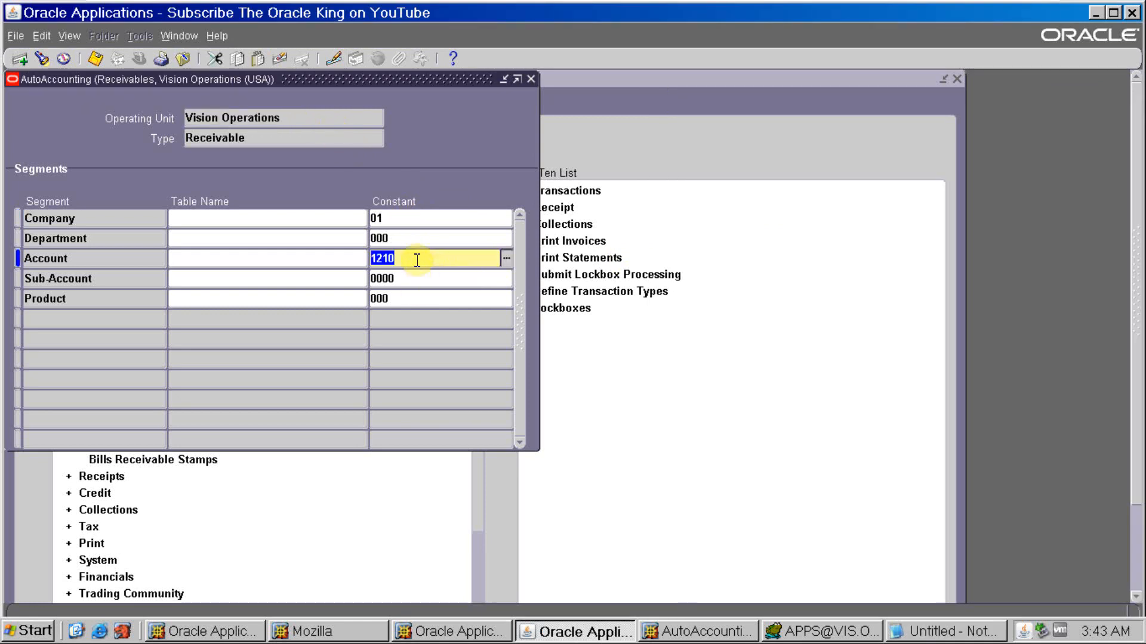
key(alt+Tab)
key(ctrl+v)
text(receivable)
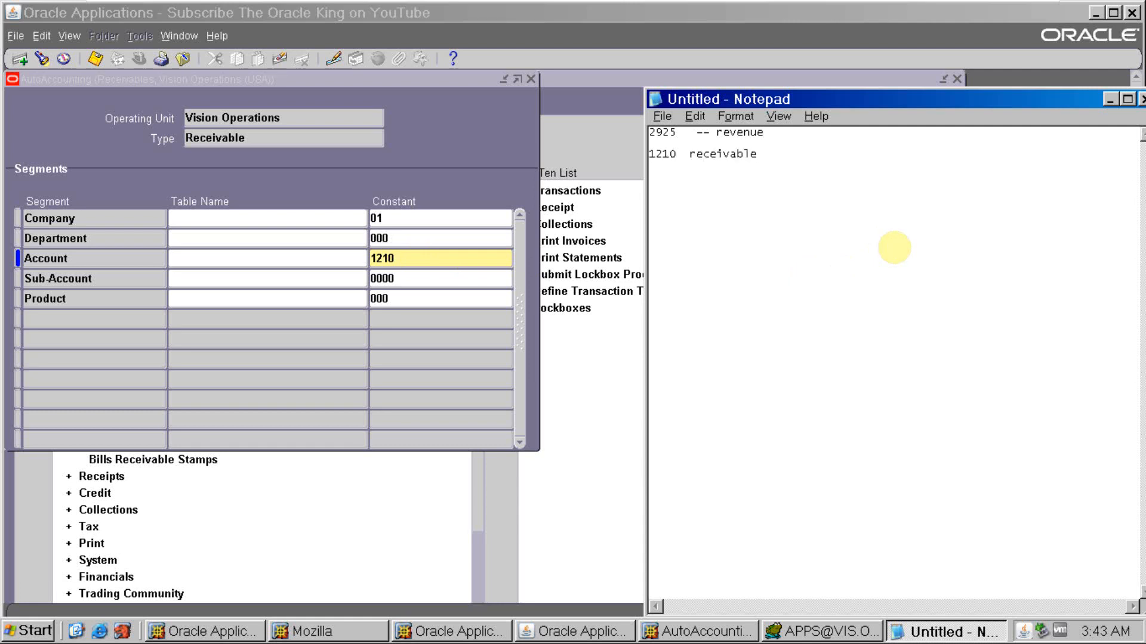
key(alt+Tab)
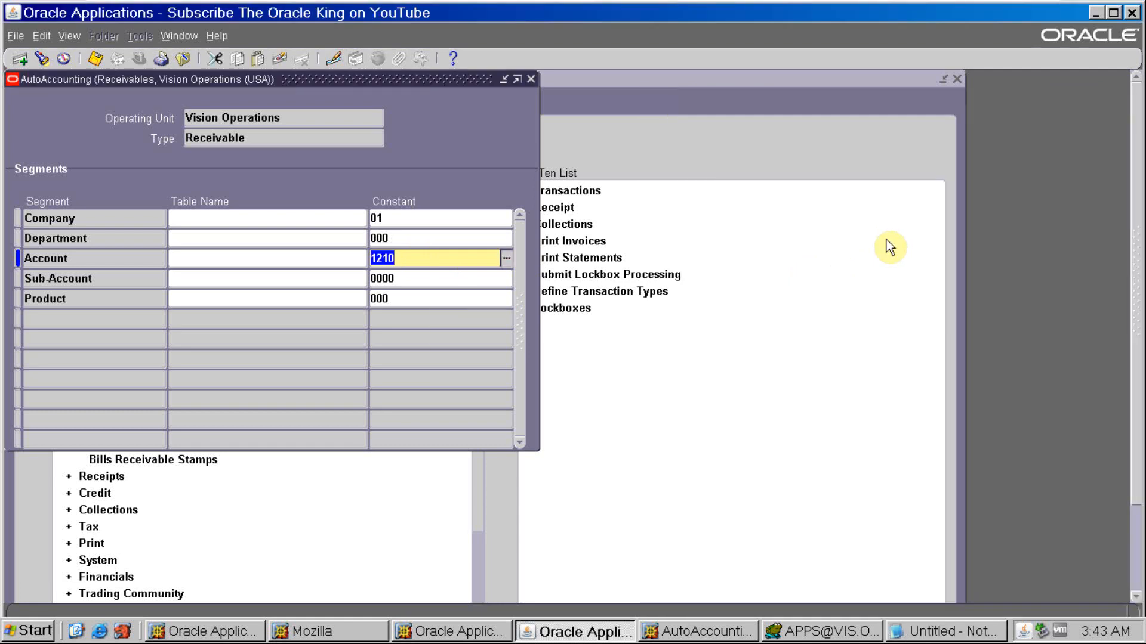
- Close AutoAccounting, open a new transaction and bill it to ABC Application Software by entering the customer number
click(532, 80)
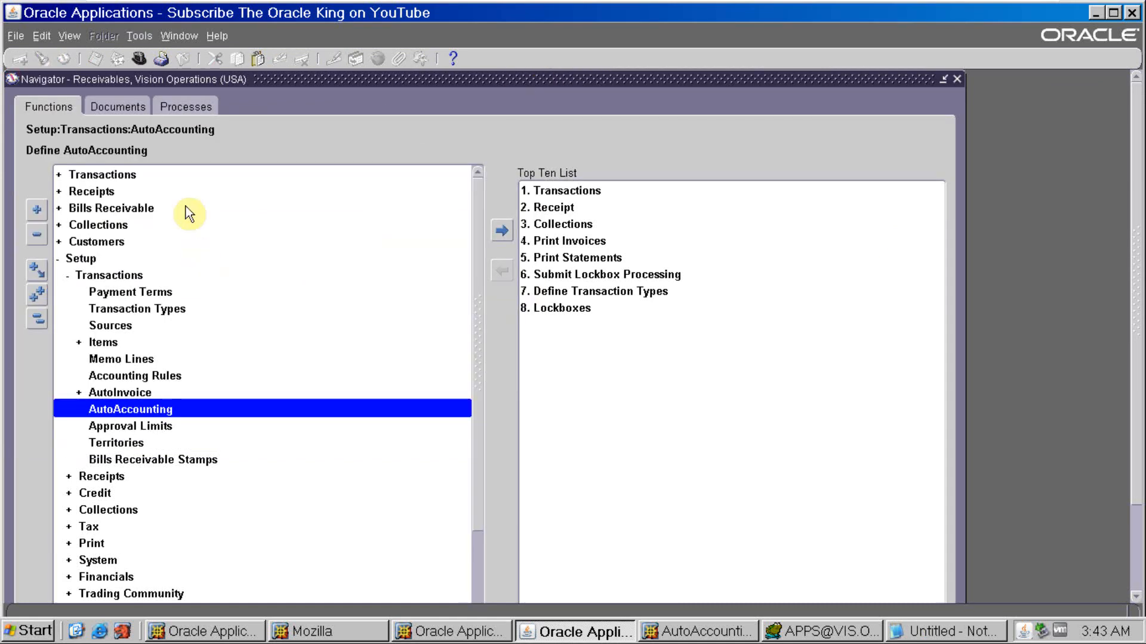
double_click(119, 175)
double_click(119, 227)
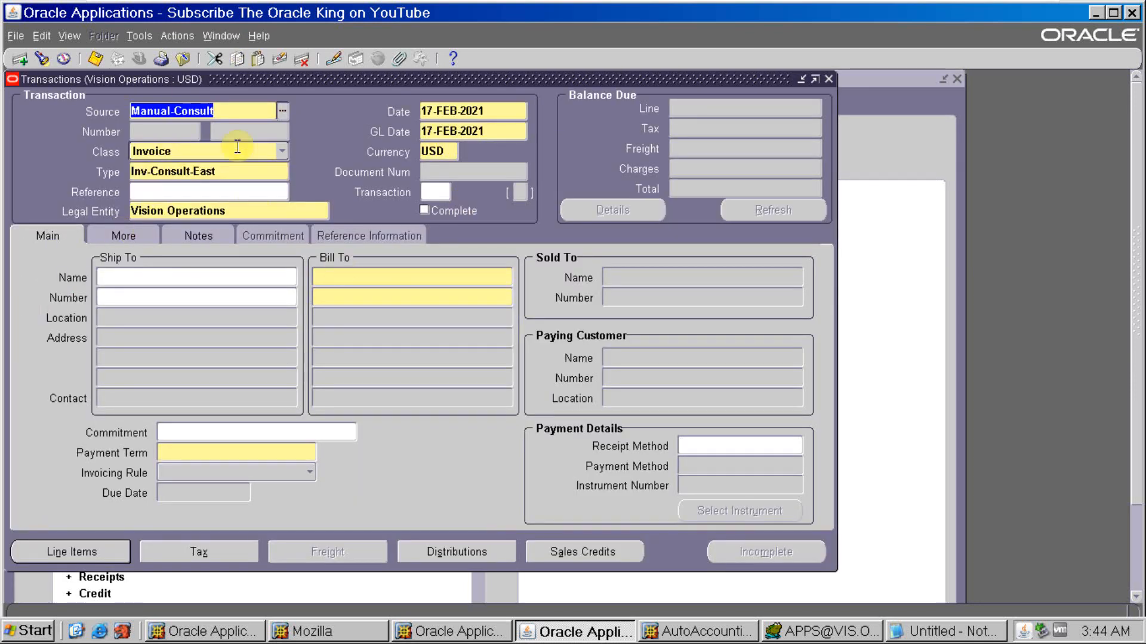
click(333, 296)
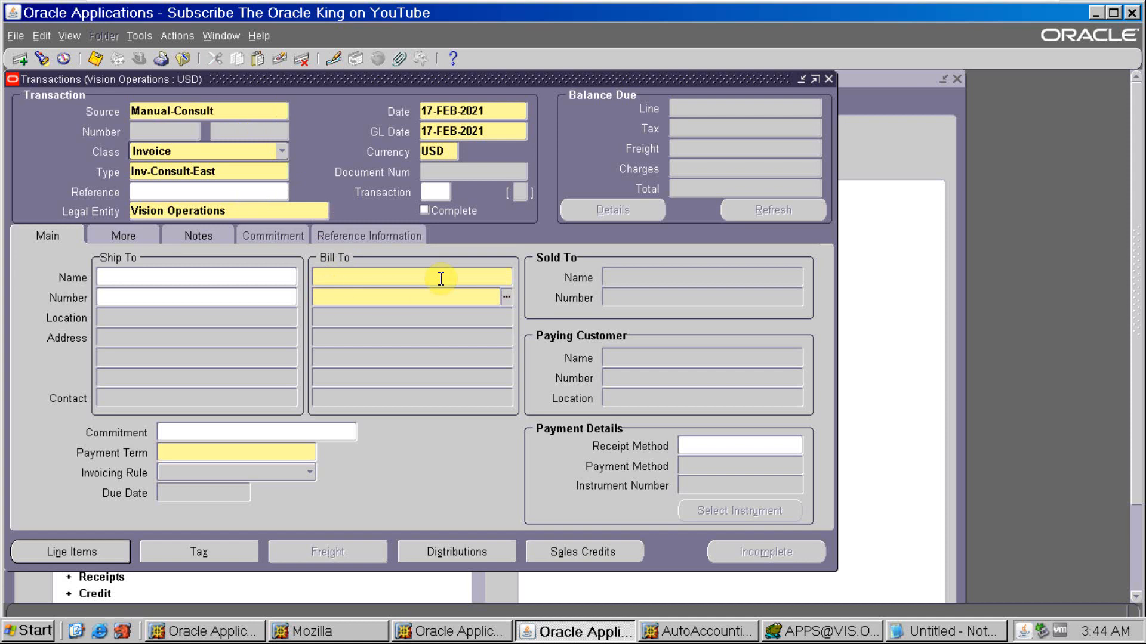
text(2636)
key(Tab)
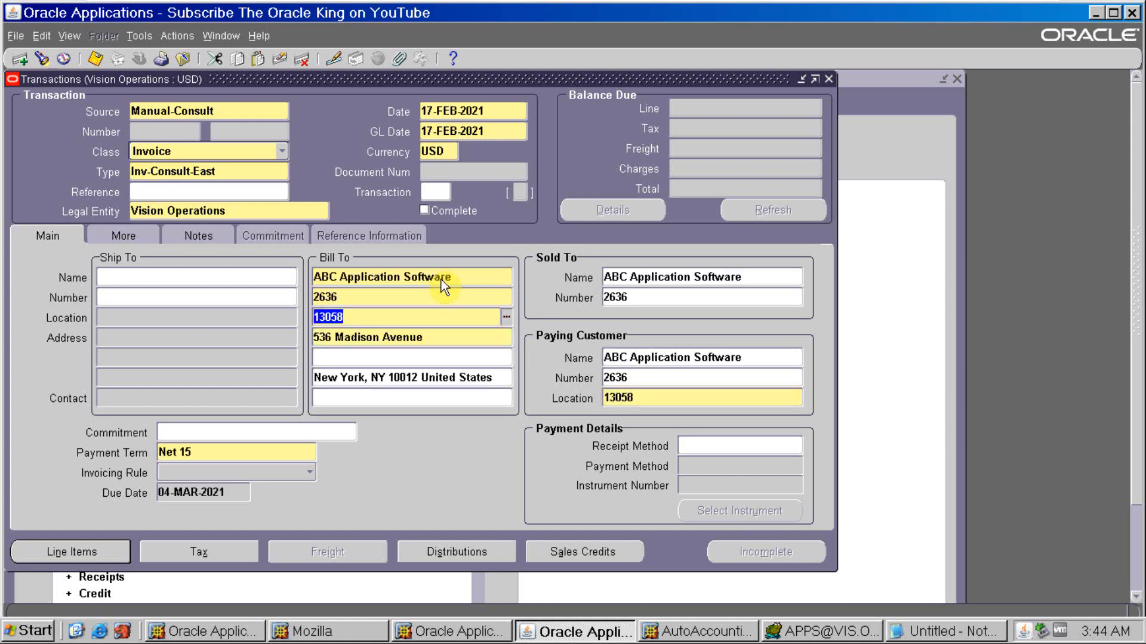
- Add an invoice line with description "test", quantity 1 and unit price 100
click(49, 551)
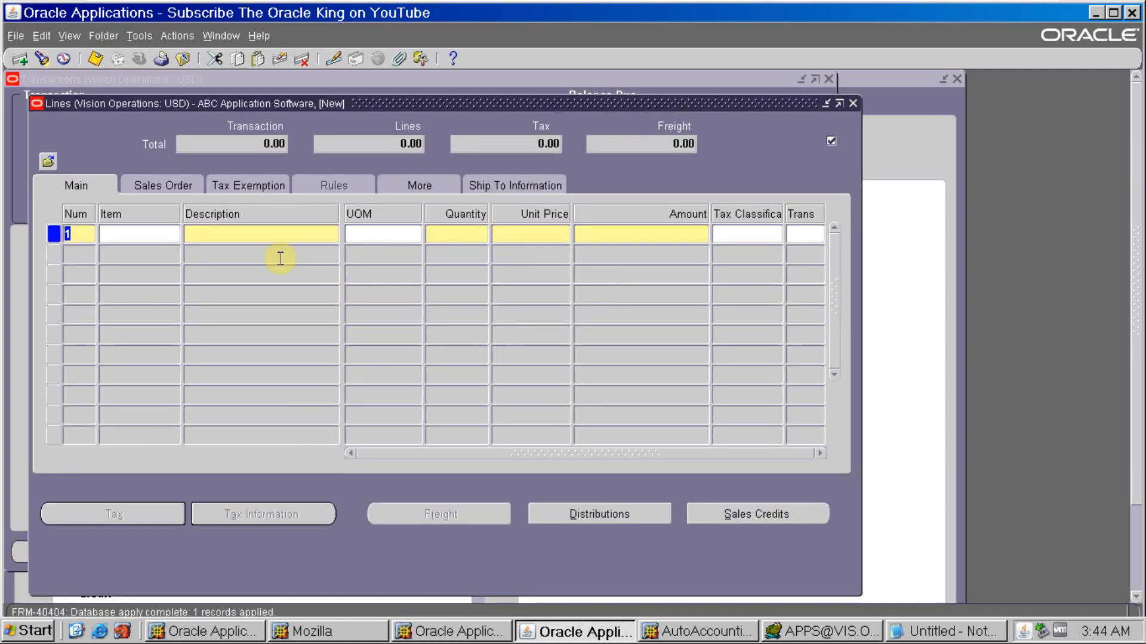
text(test)
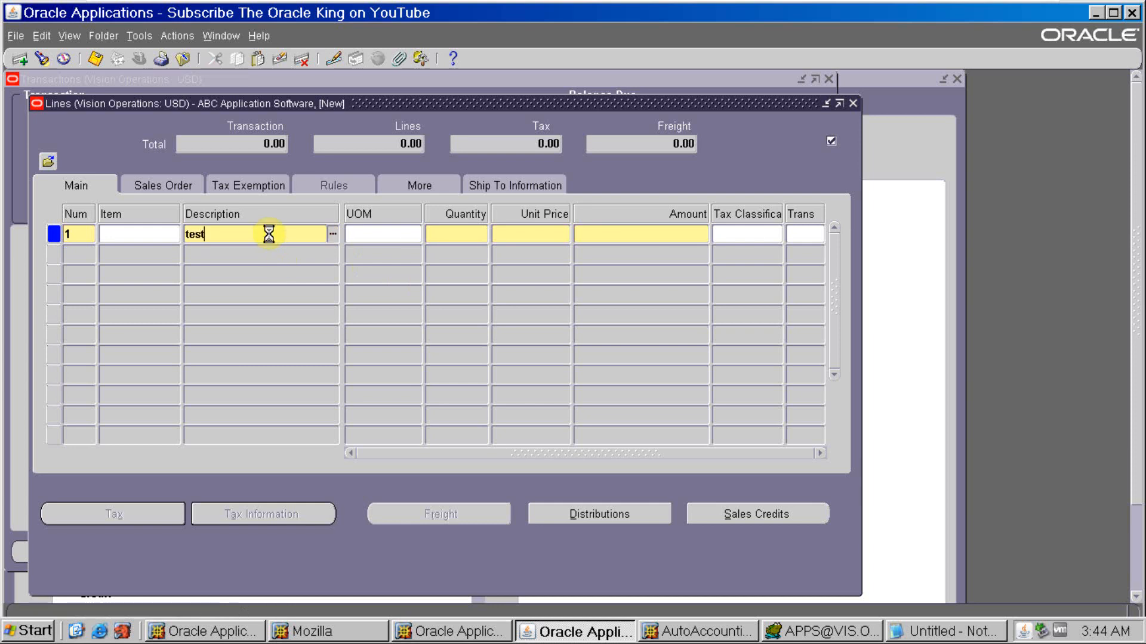
key(Tab)
key(Tab)
text(1)
key(Tab)
text(100)
key(Tab)
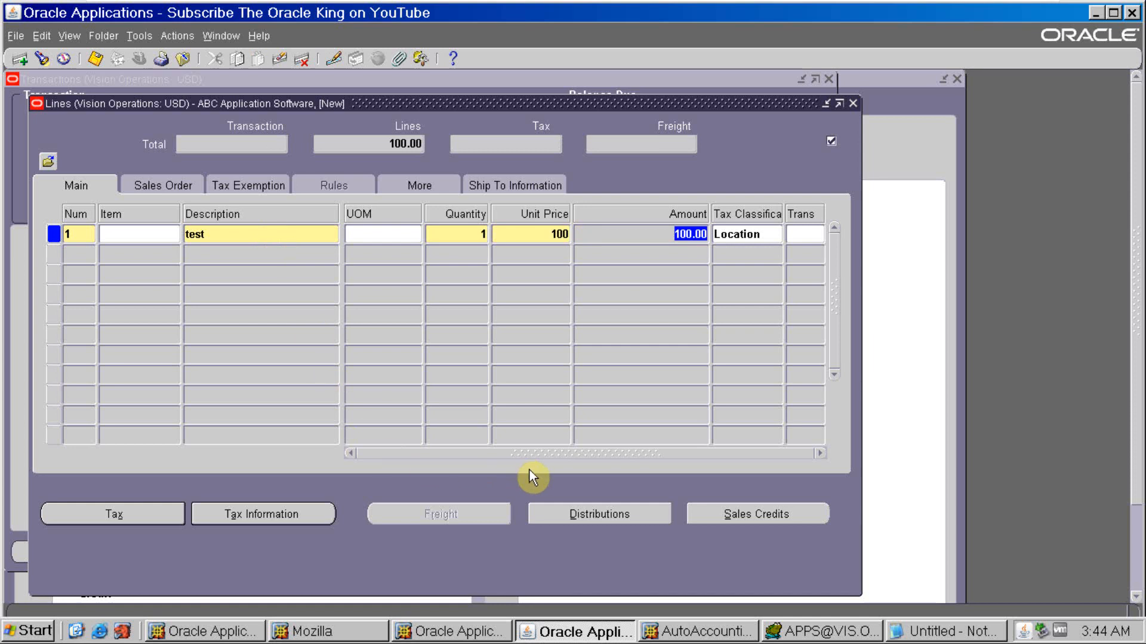
- Examine the GL accounts in the invoice's distributions for all lines, then discard the unsaved transaction
click(578, 513)
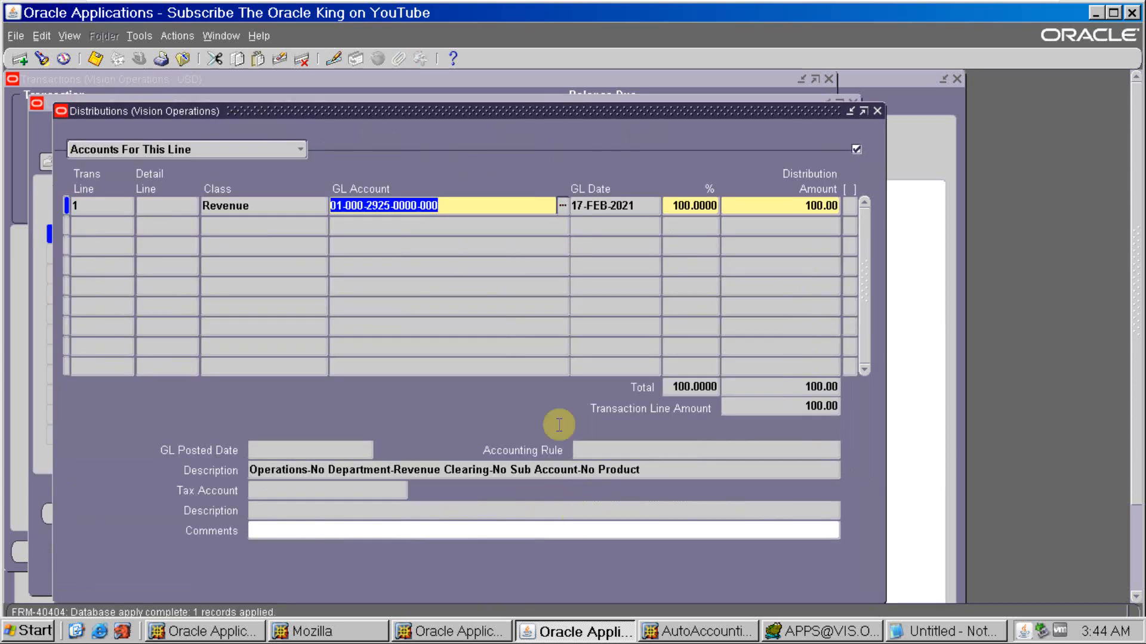
click(302, 152)
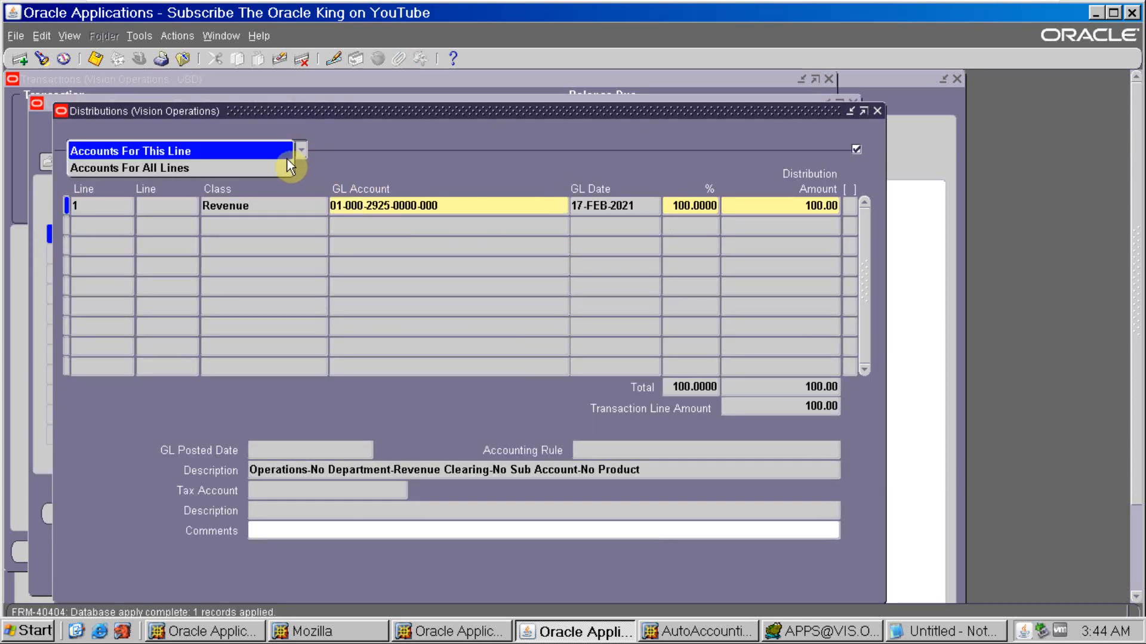
click(279, 167)
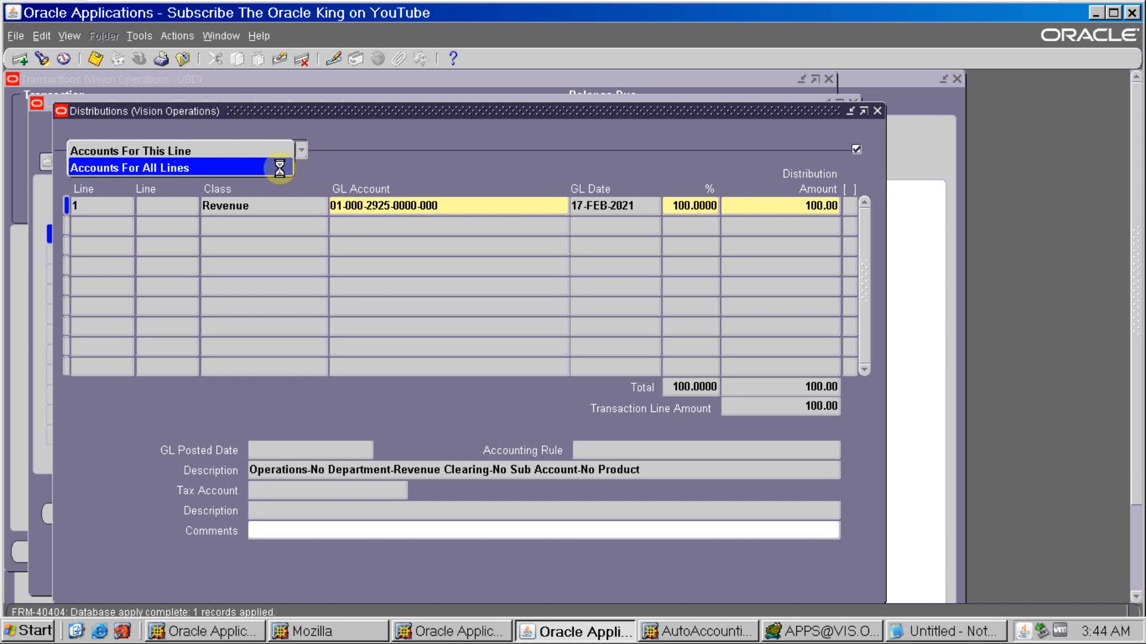
click(453, 207)
drag(454, 207, 309, 204)
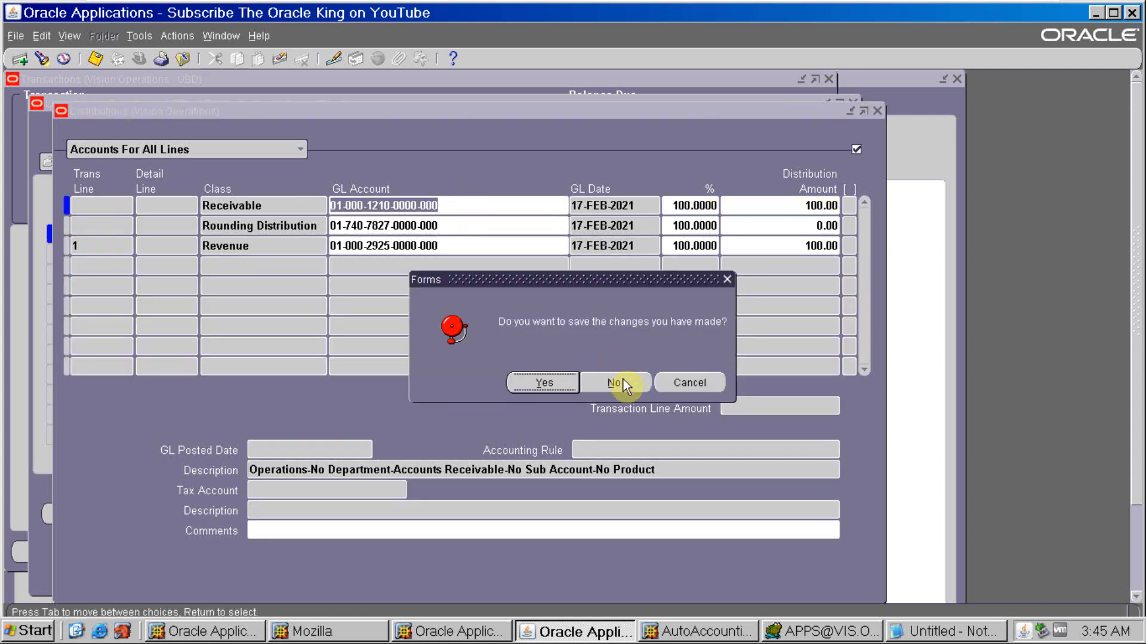
click(621, 382)
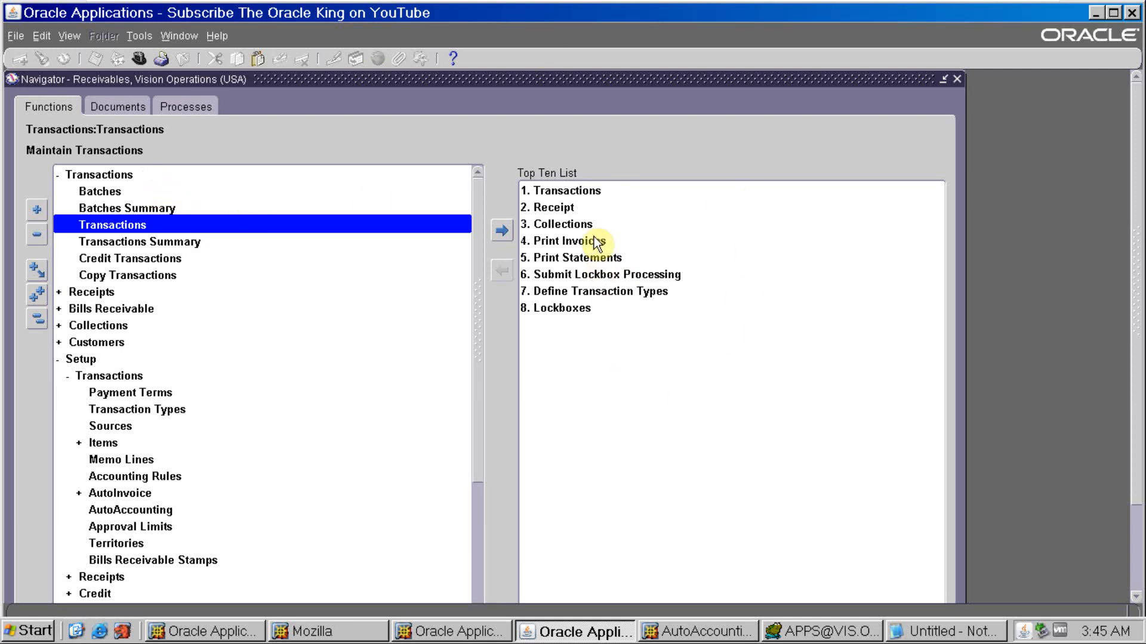
- Reopen AutoAccounting from the transaction setup and go to the Vision Operations Receivable type
double_click(141, 511)
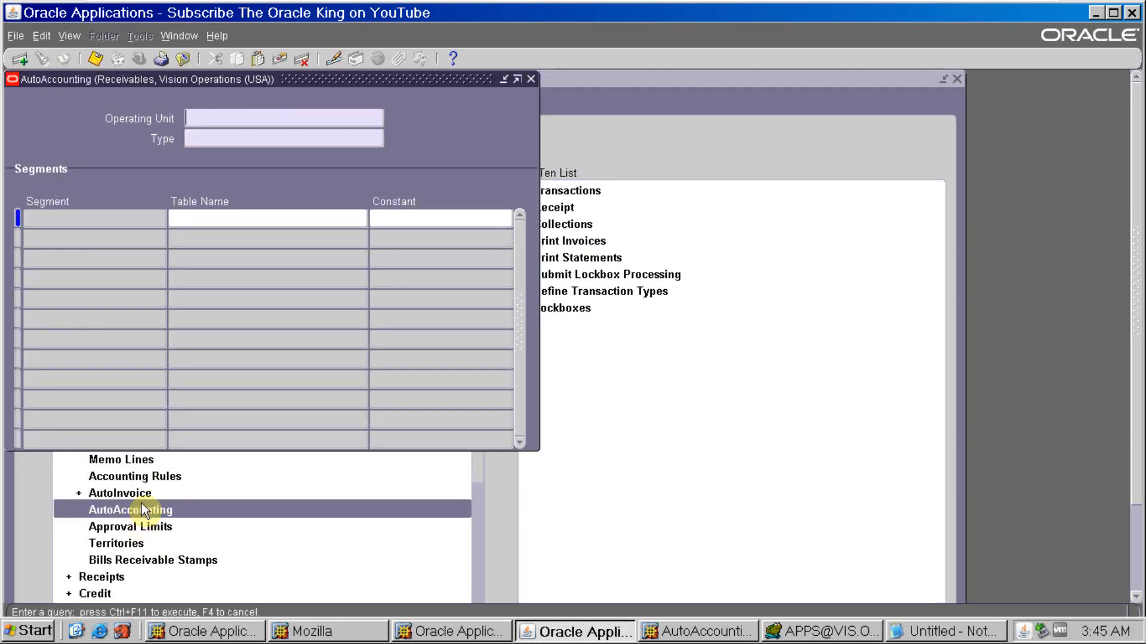
key(Down)
key(Down)
key(Down)
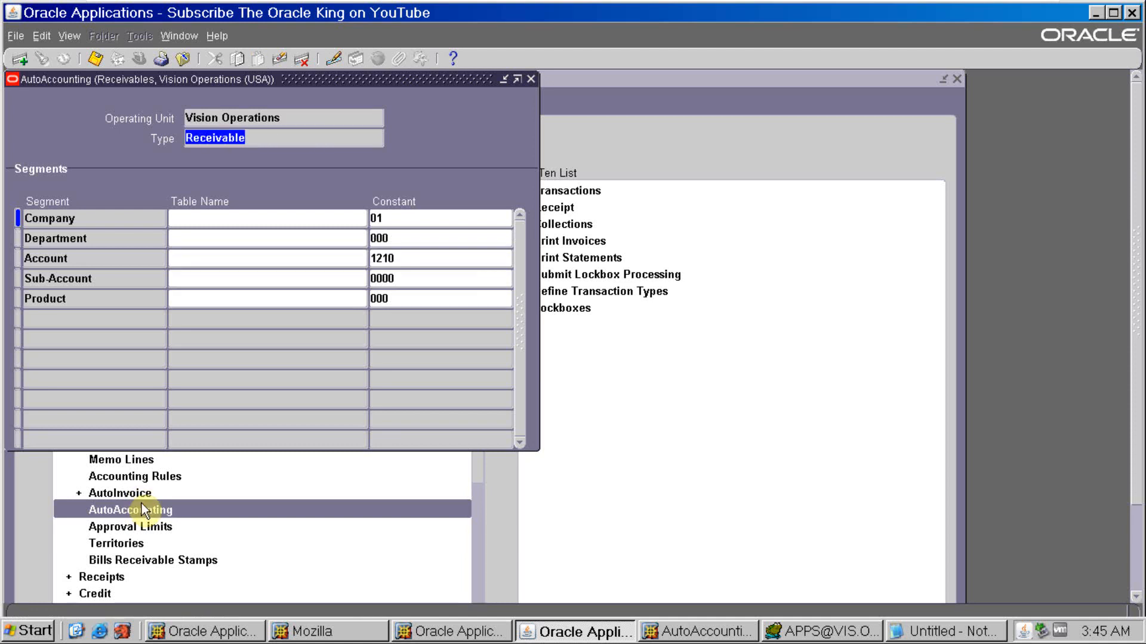
- Clear the Receivable type's Account segment constant, set its table name to Transaction Types and save the record
click(409, 257)
key(BackSpace)
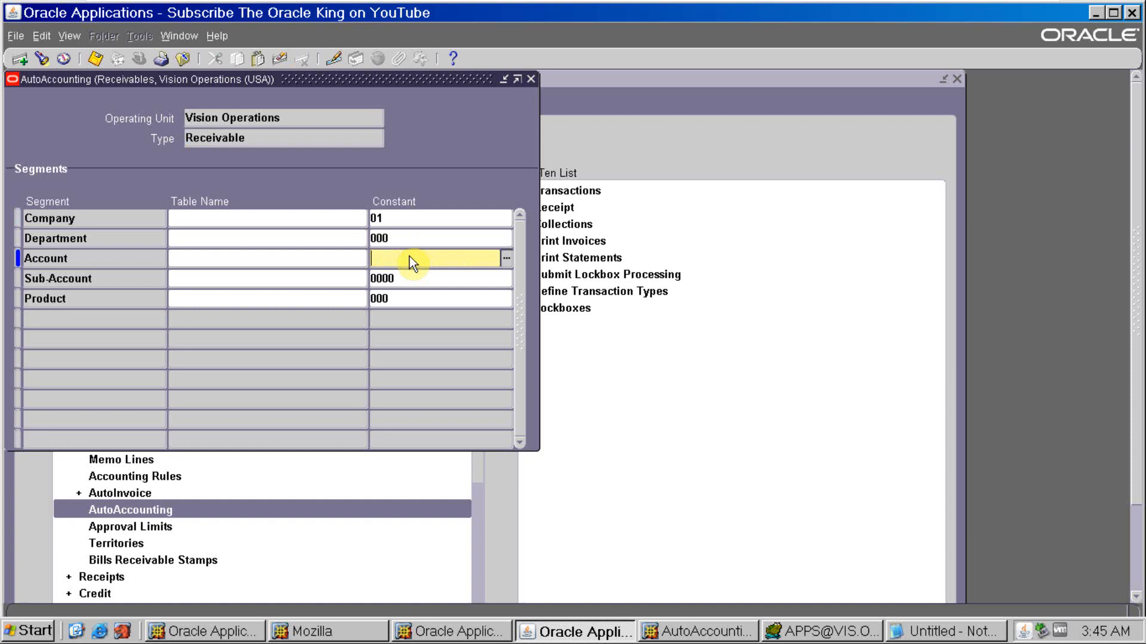
click(278, 257)
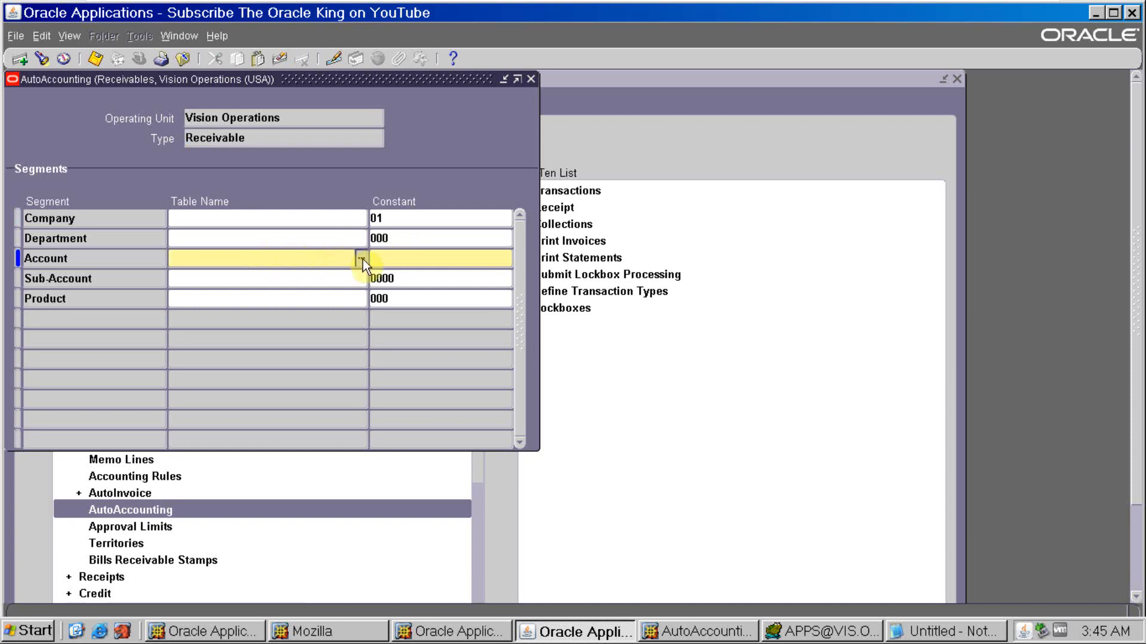
click(361, 258)
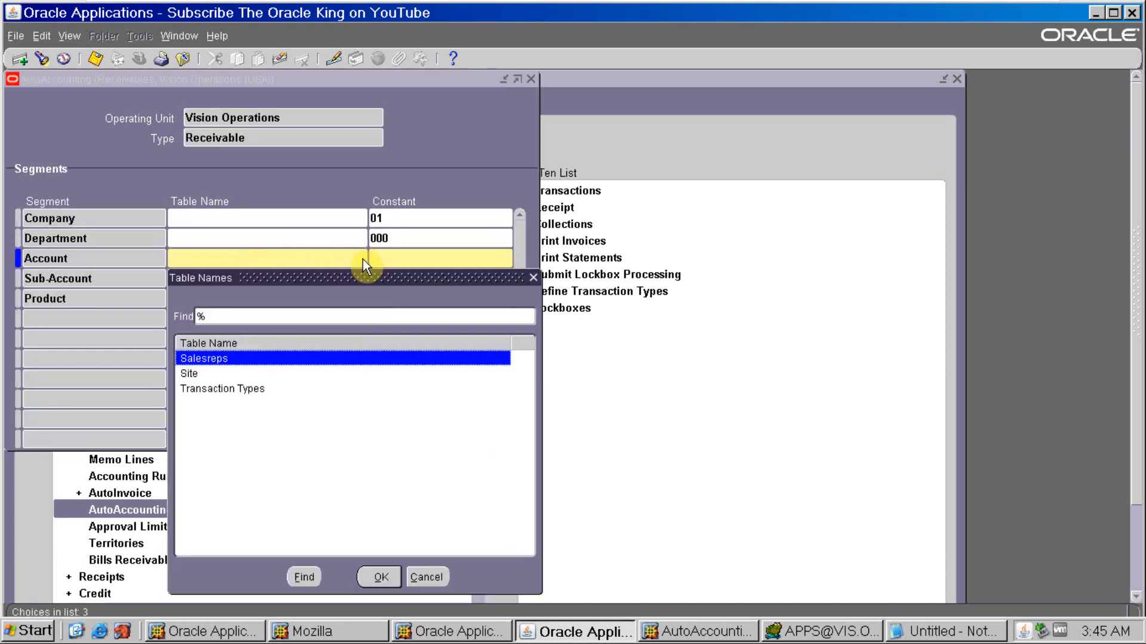
click(253, 389)
click(380, 577)
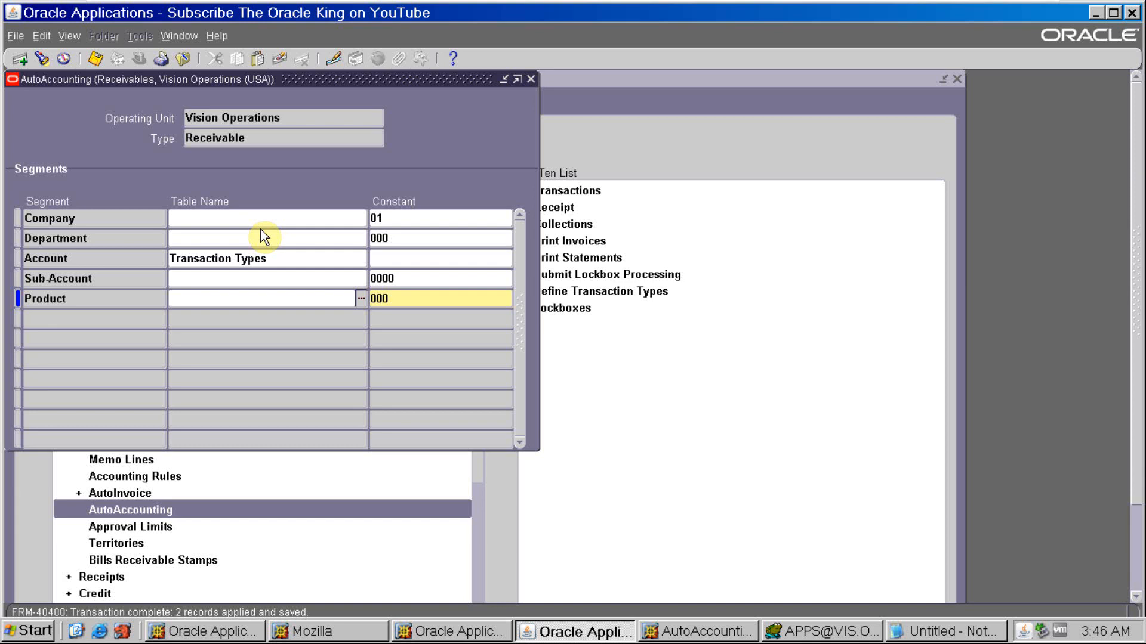
click(281, 258)
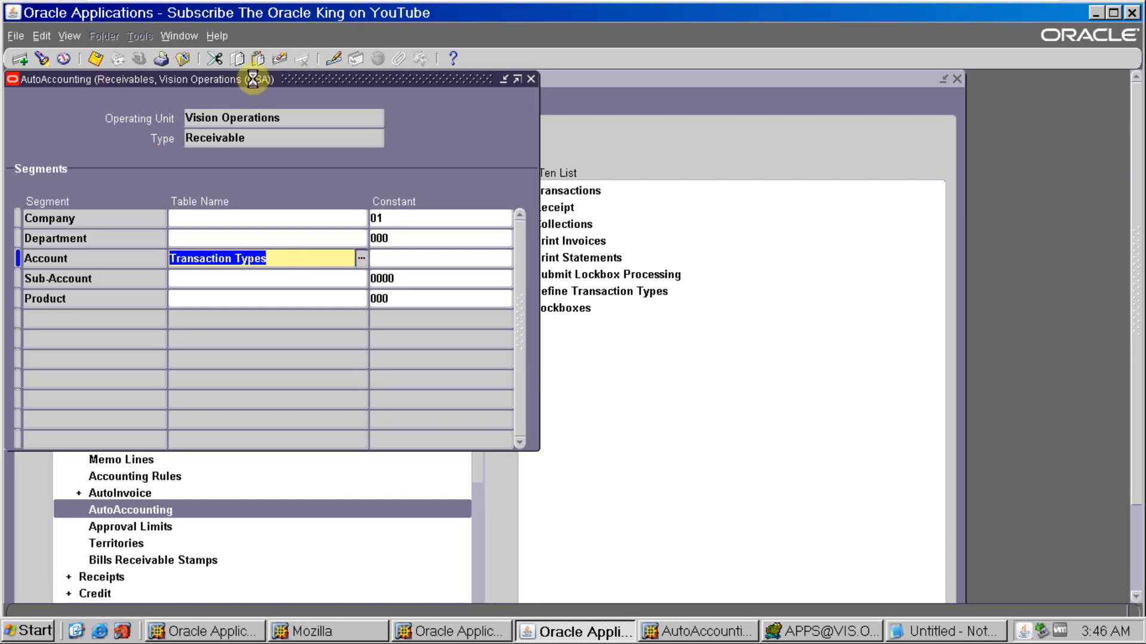
- Go to the Vision Operations Revenue type and clear its Account segment constant
click(264, 118)
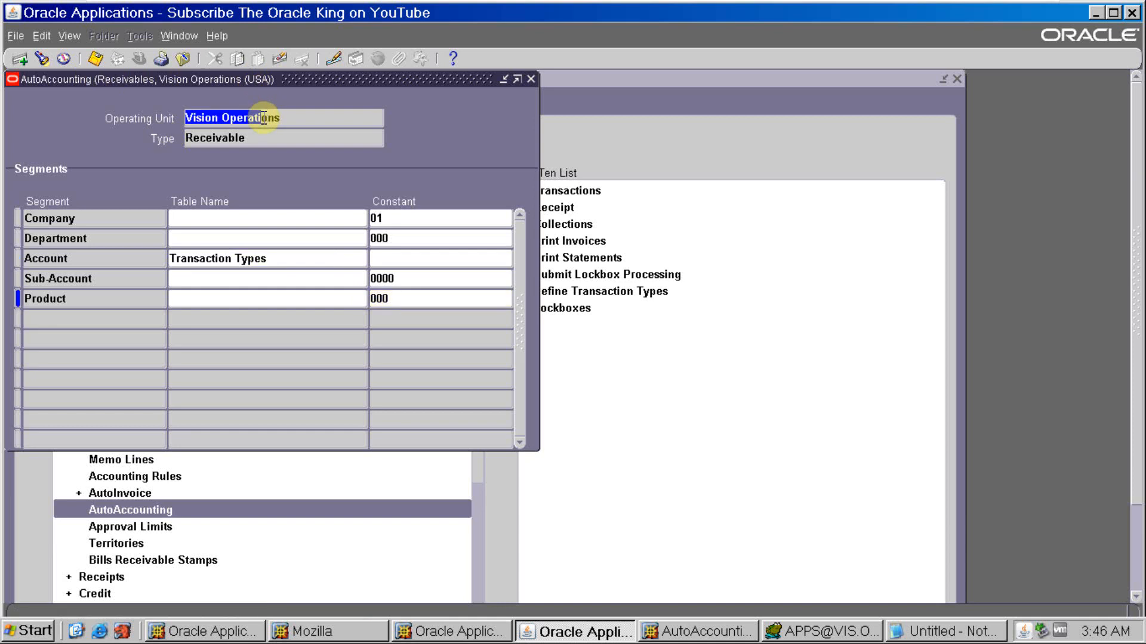
key(Down)
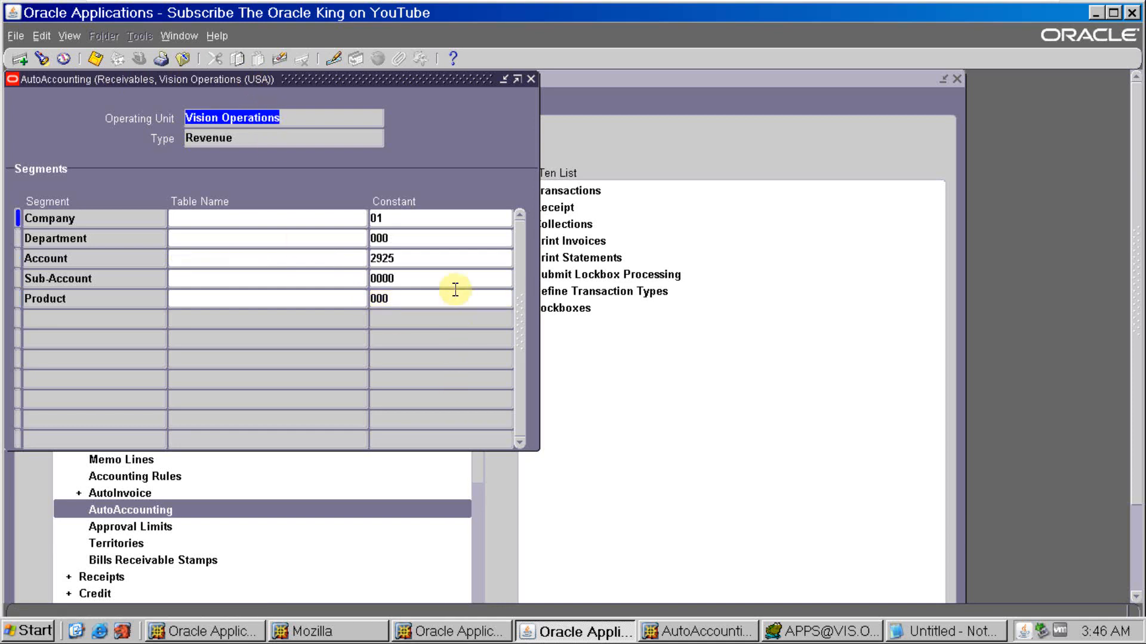
click(436, 261)
double_click(438, 265)
key(Delete)
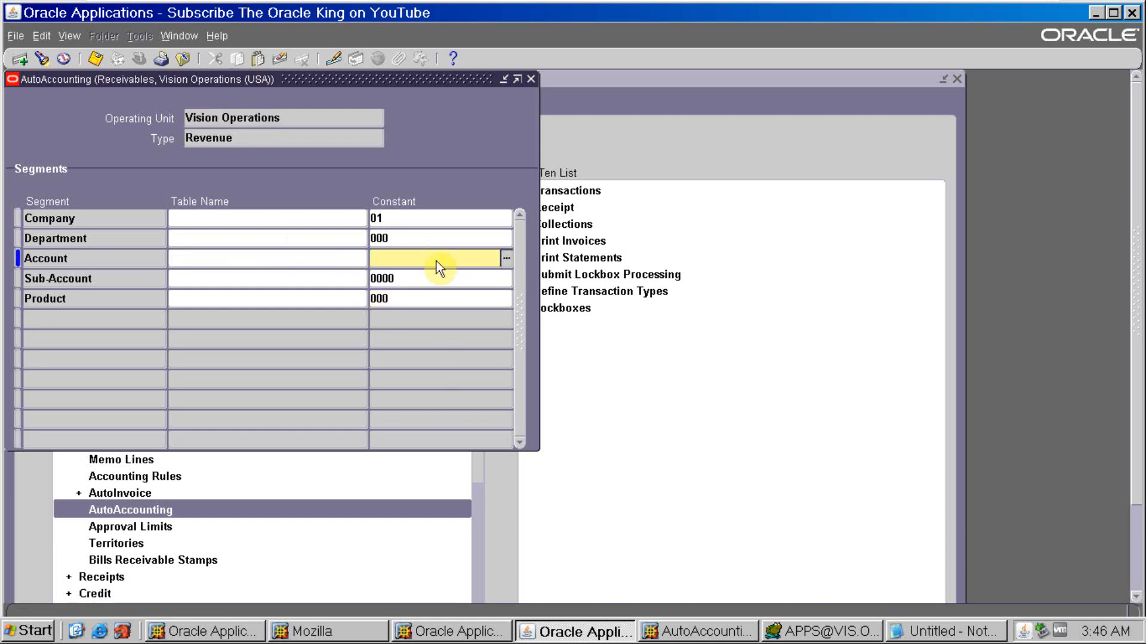
- Set the Revenue type's Account segment table name to Transaction Types and save the record
click(336, 262)
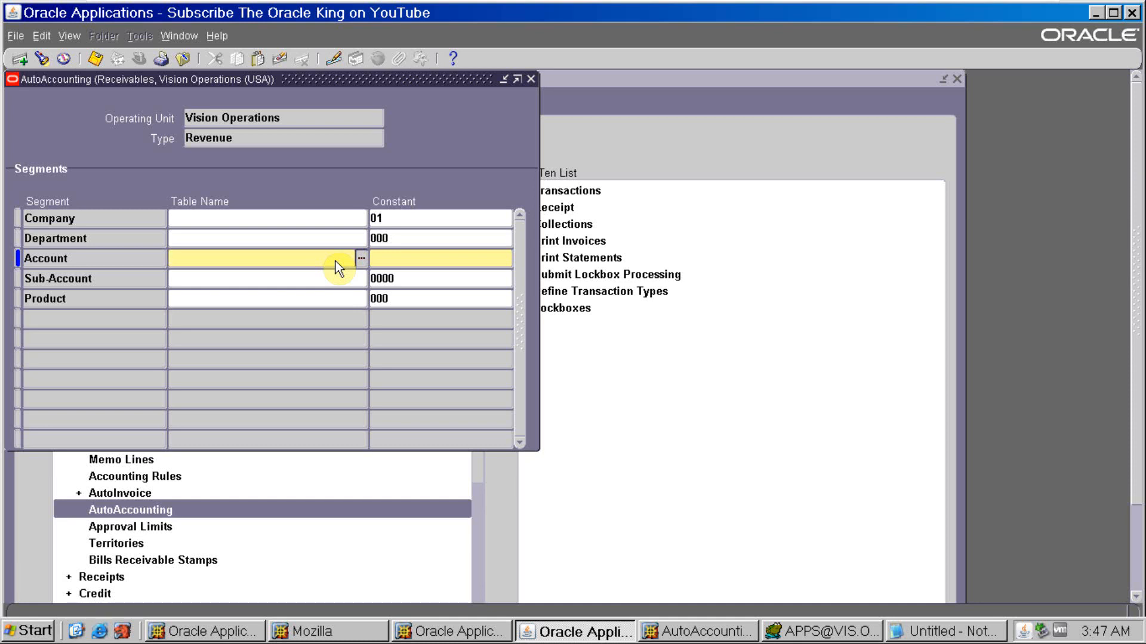
click(363, 258)
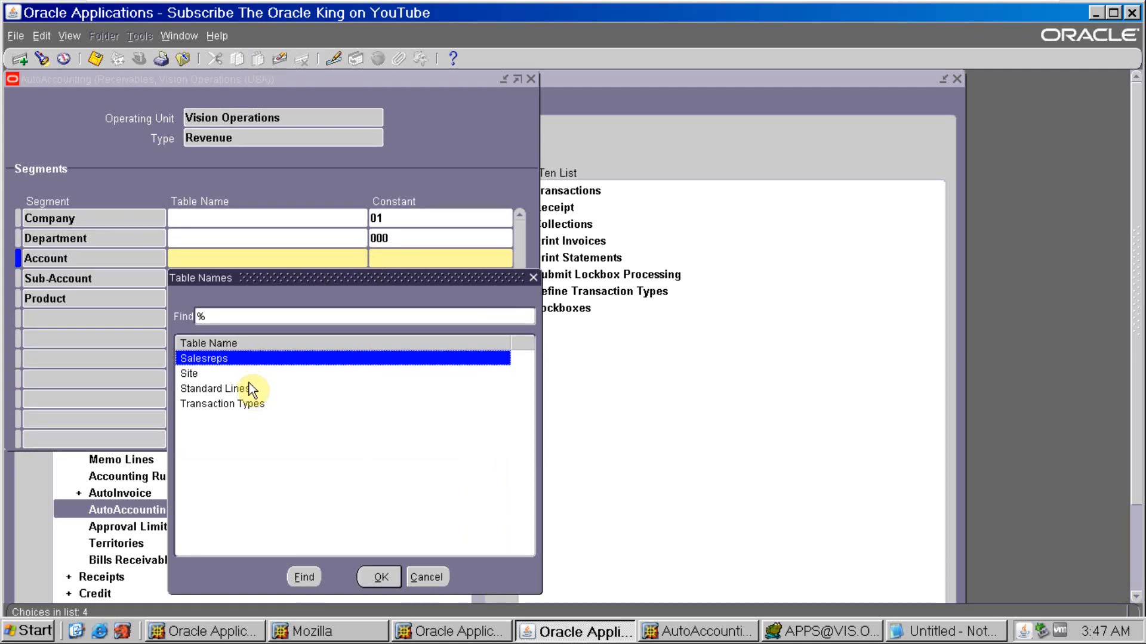
click(249, 405)
click(385, 586)
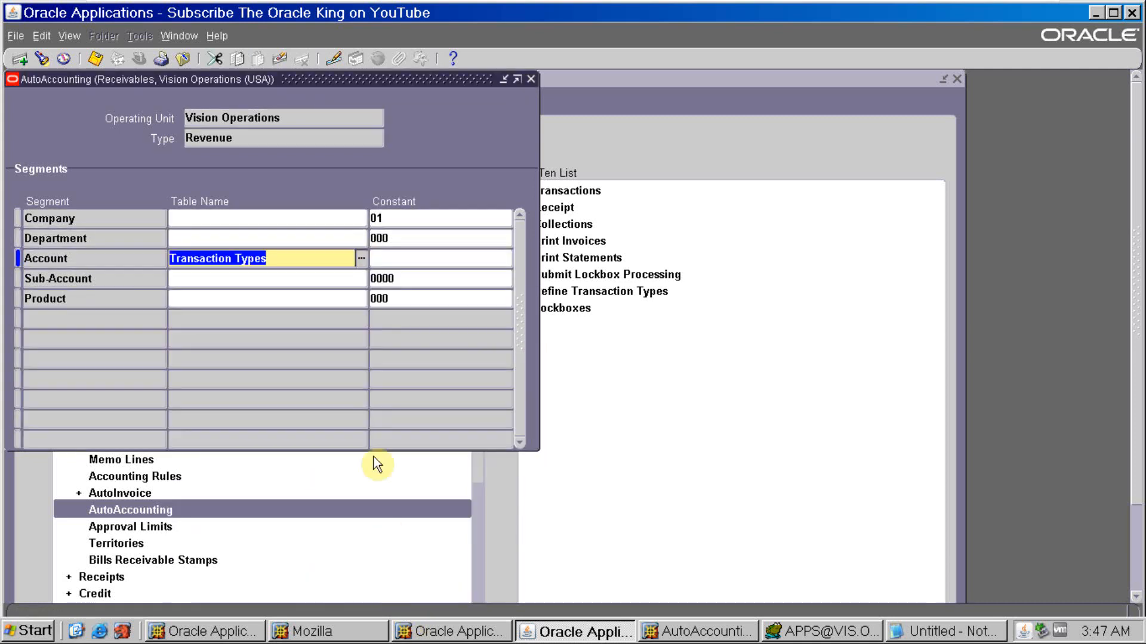
click(95, 58)
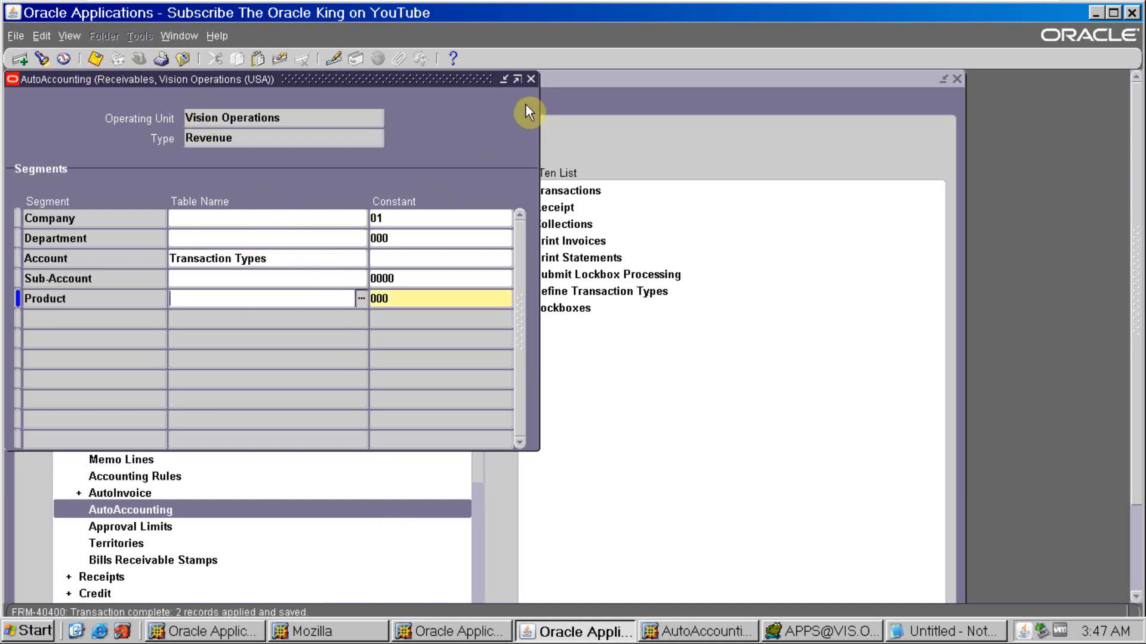
- Close AutoAccounting, open the Transaction Types setup and query the types with class Invoice
click(529, 79)
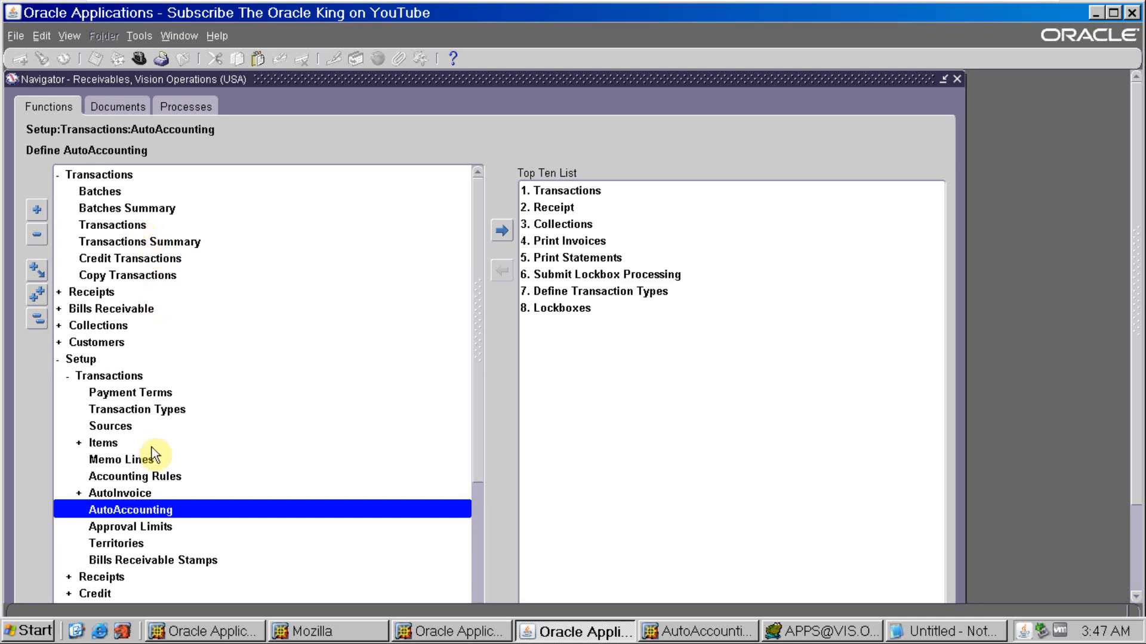
double_click(154, 409)
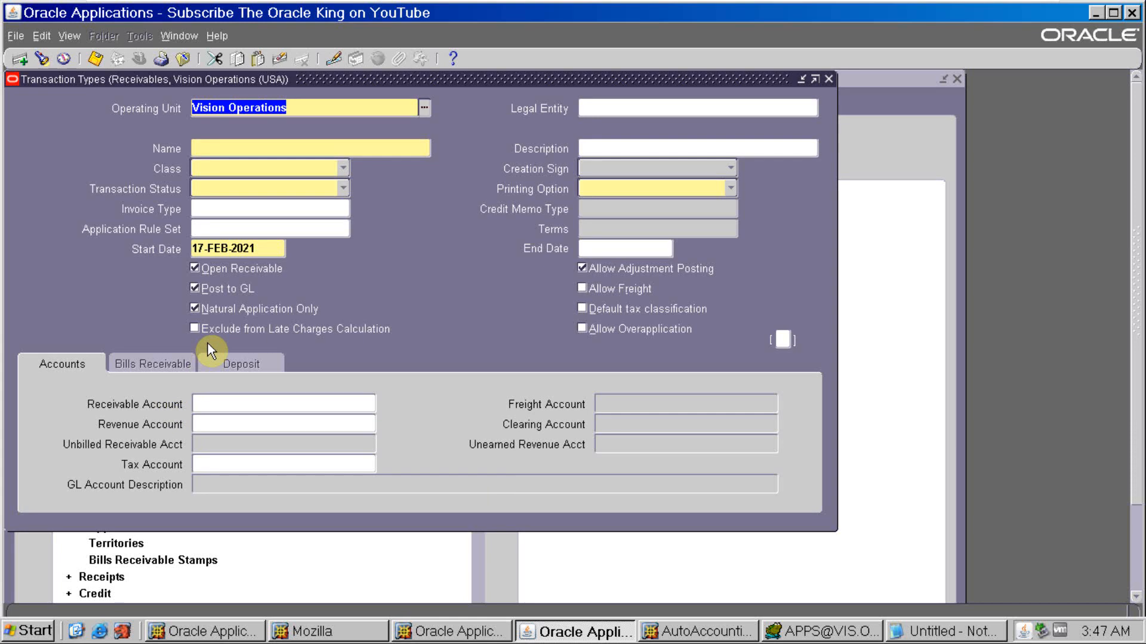
key(F11)
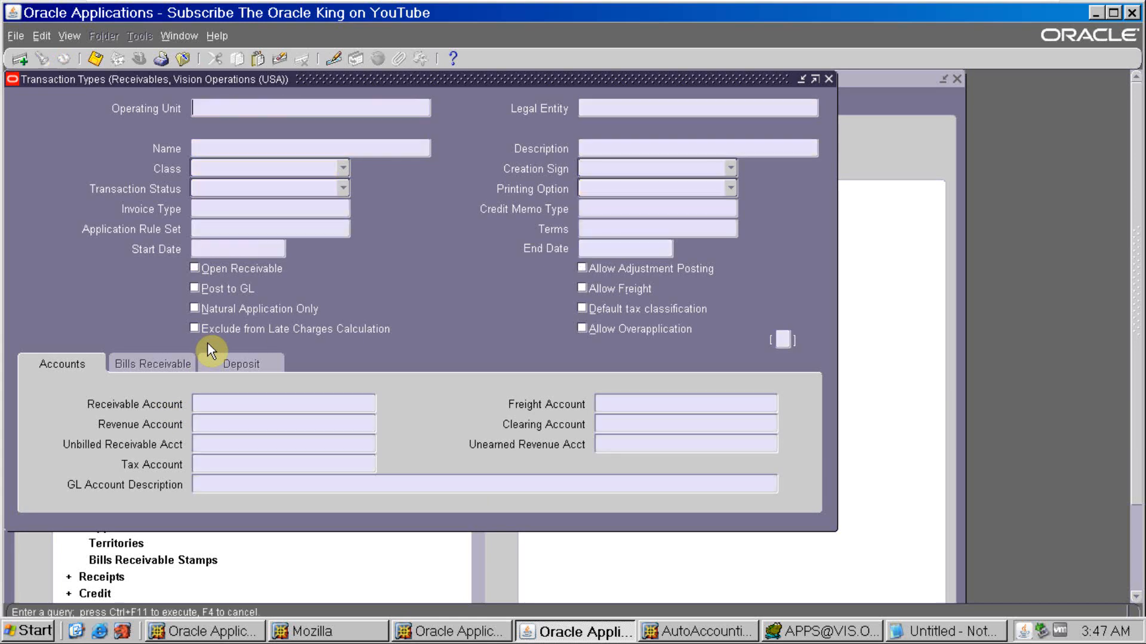
click(254, 170)
click(251, 164)
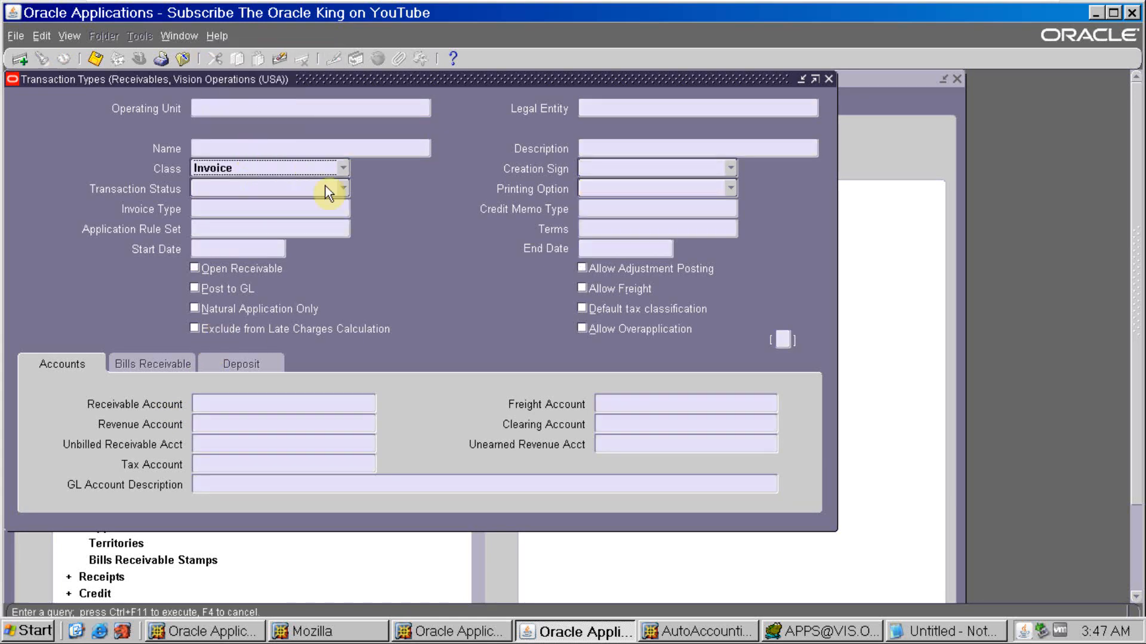
key(ctrl+F11)
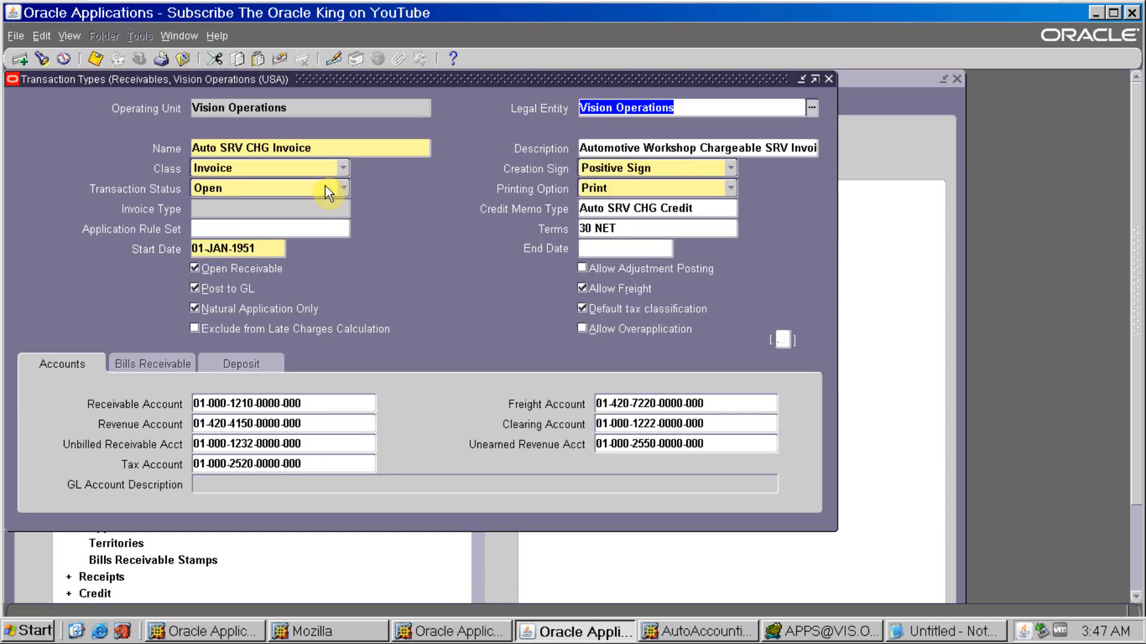
- Browse the queried invoice transaction types to the Inv-Consult-East record
key(Down)
key(Down)
key(Down)
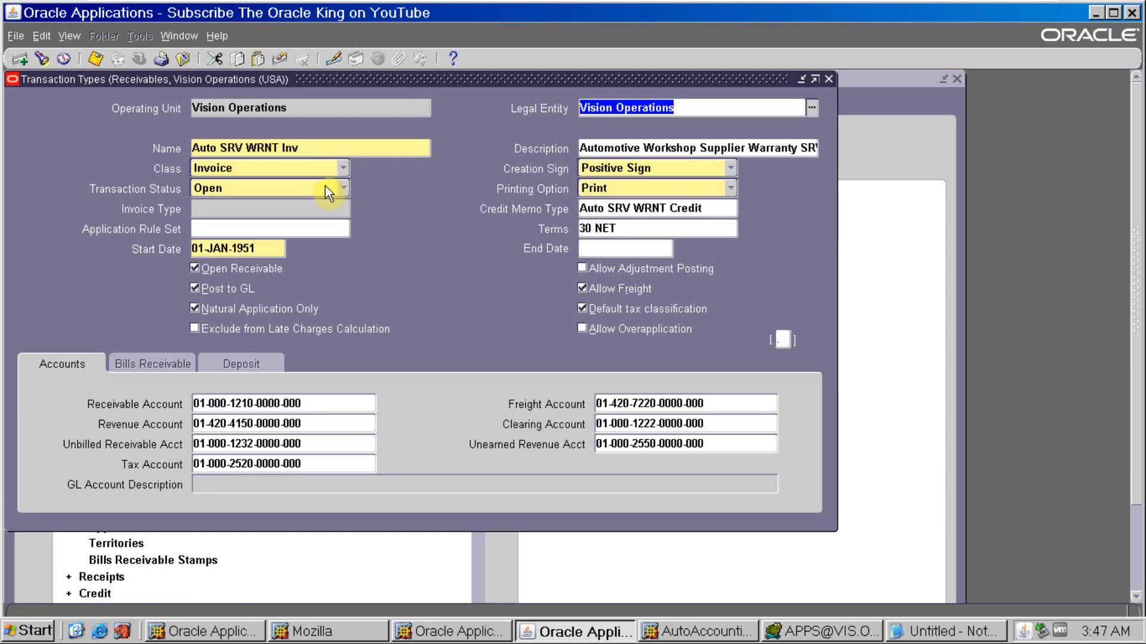
key(Down)
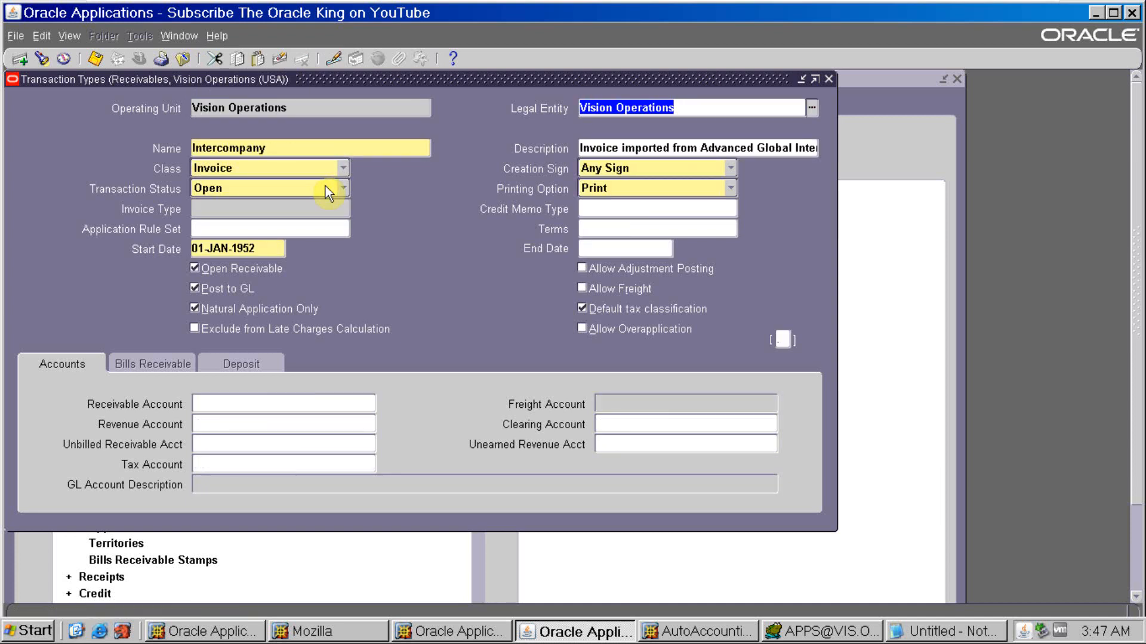
key(Down)
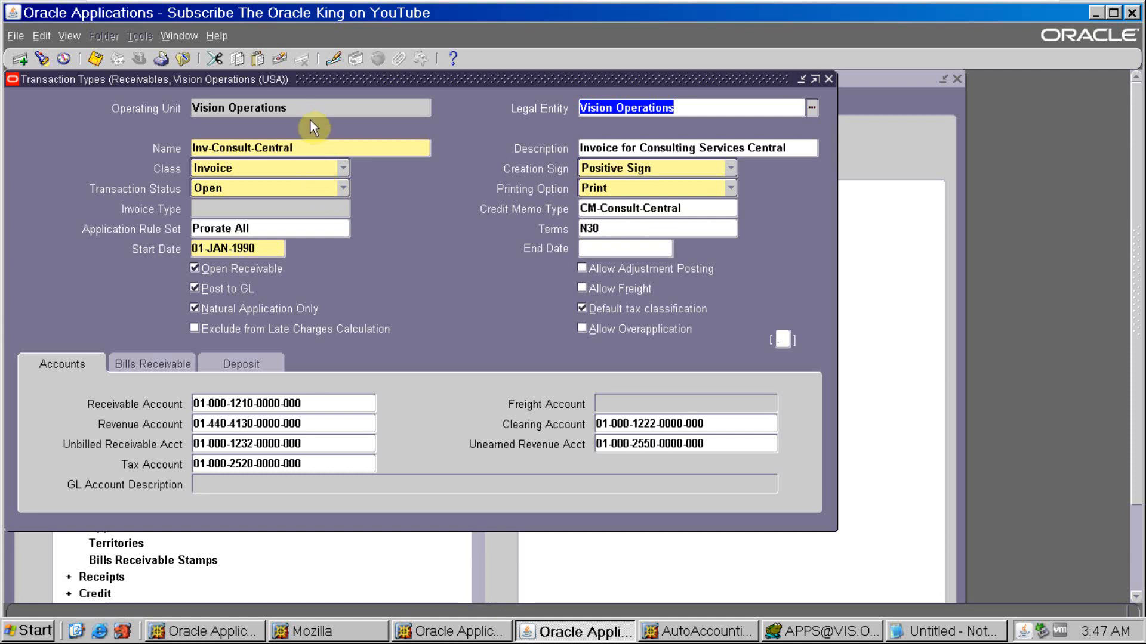
key(Down)
key(Down)
key(Up)
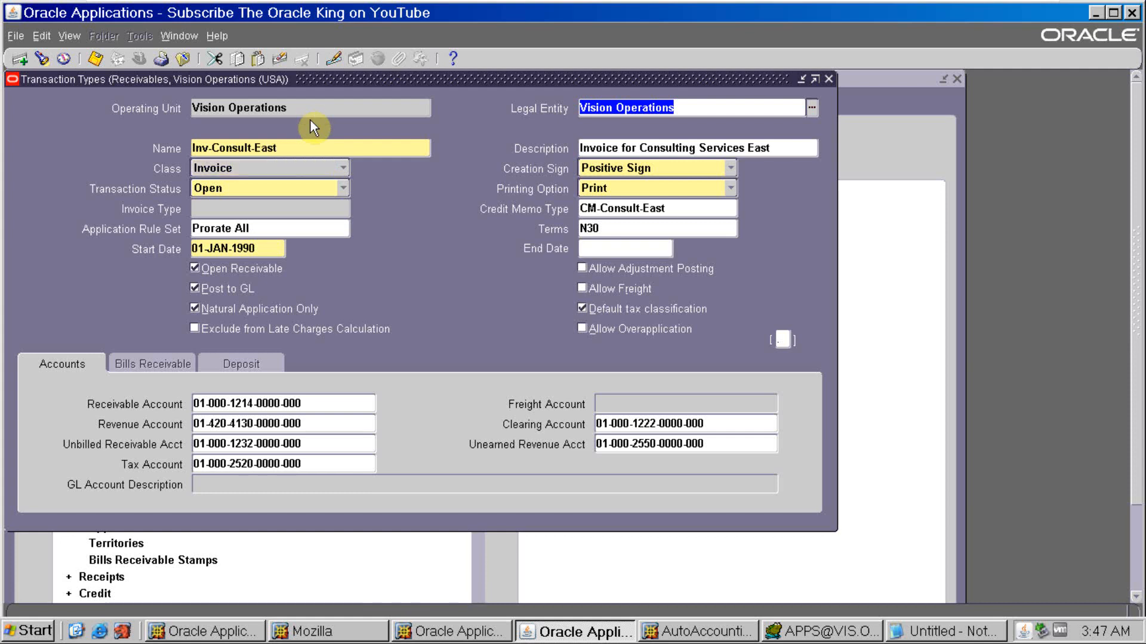
- Copy the transaction type name Inv-Consult-East into the Notepad notes and return to the Transaction Types form
click(311, 146)
key(ctrl+c)
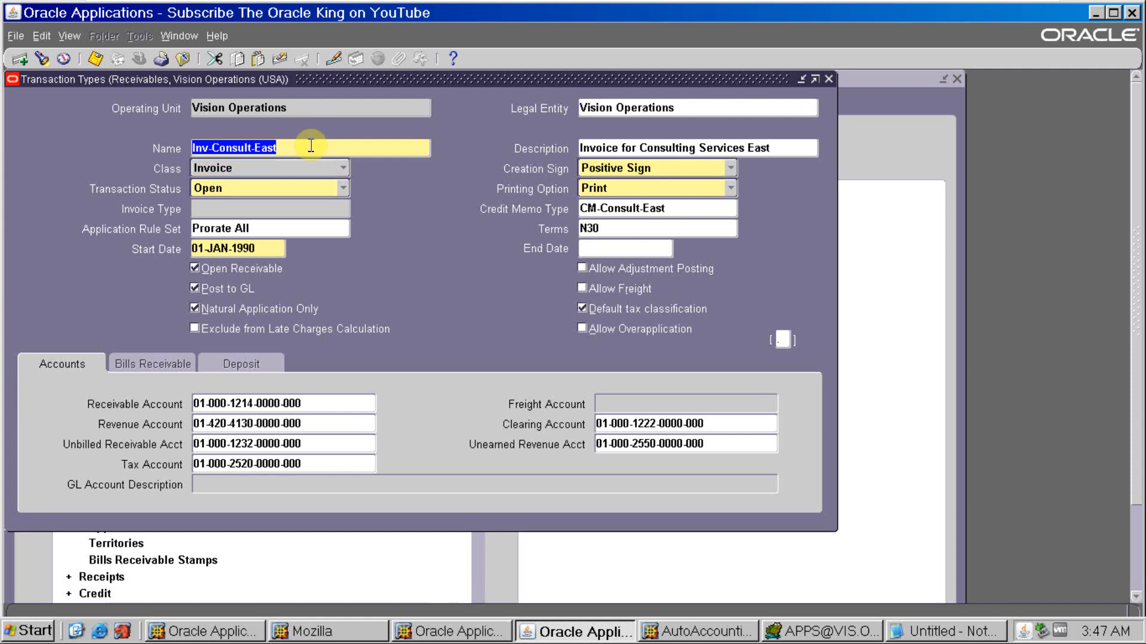
key(alt+Tab)
key(ctrl+v)
key(alt+Tab)
- Clear Inv-Consult-East's Receivable Account and paste the Revenue Account combination into it
click(313, 402)
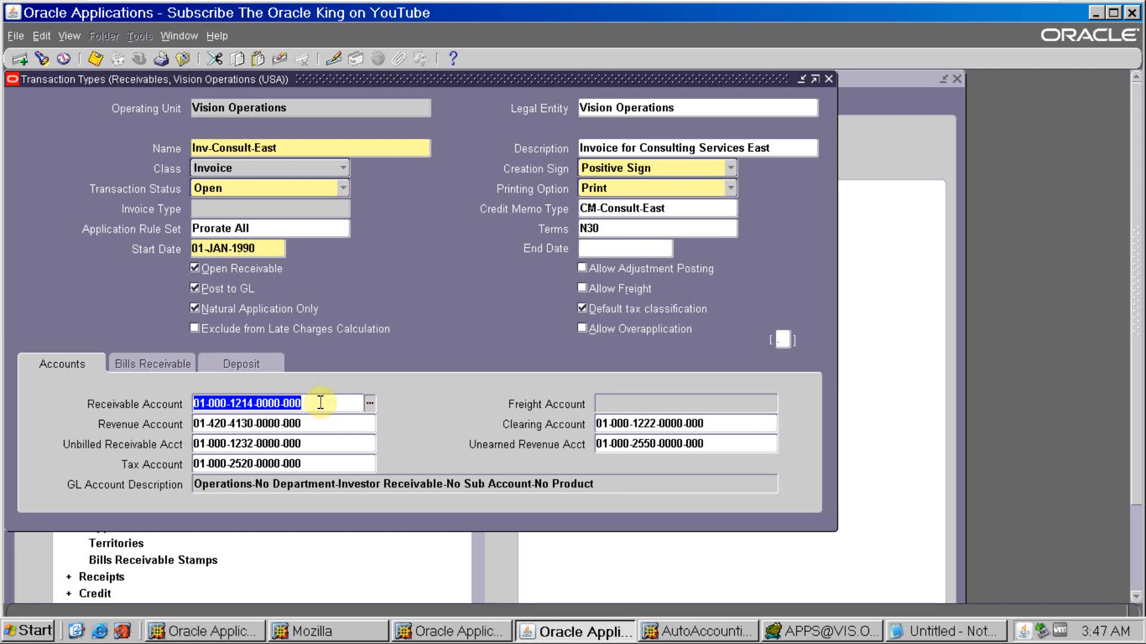
key(Delete)
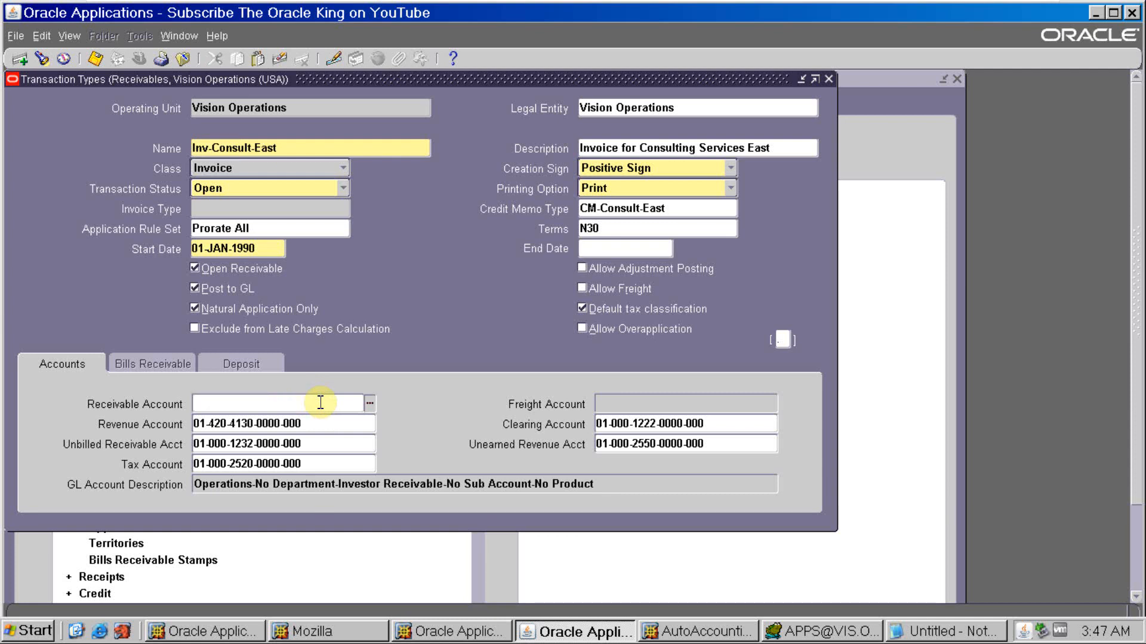
click(317, 425)
key(ctrl+c)
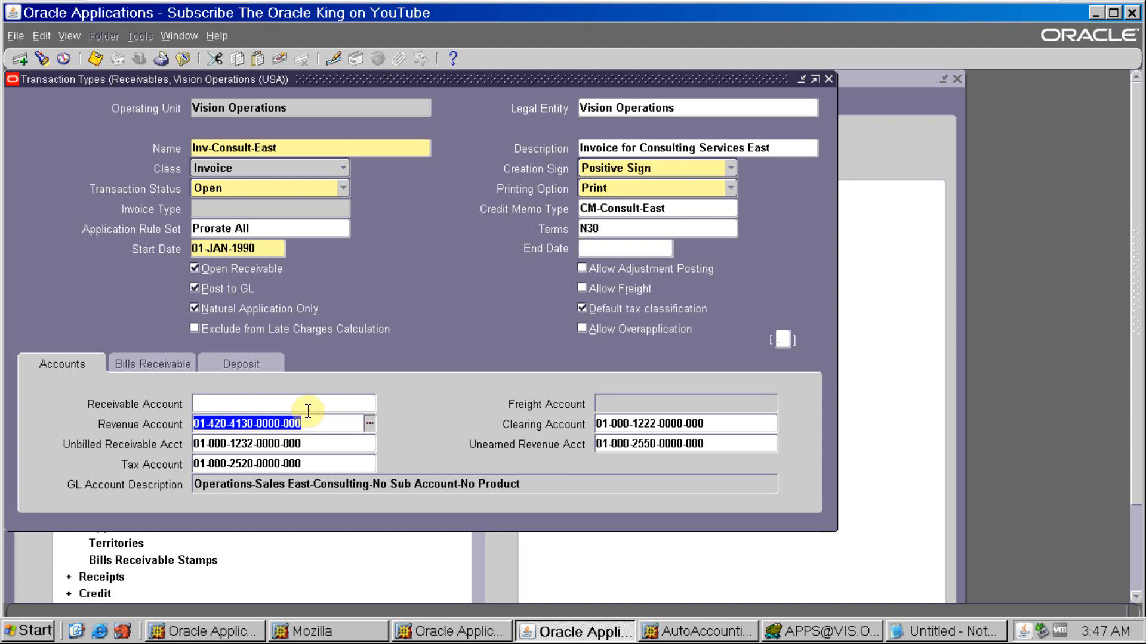
click(306, 406)
key(ctrl+v)
text(l)
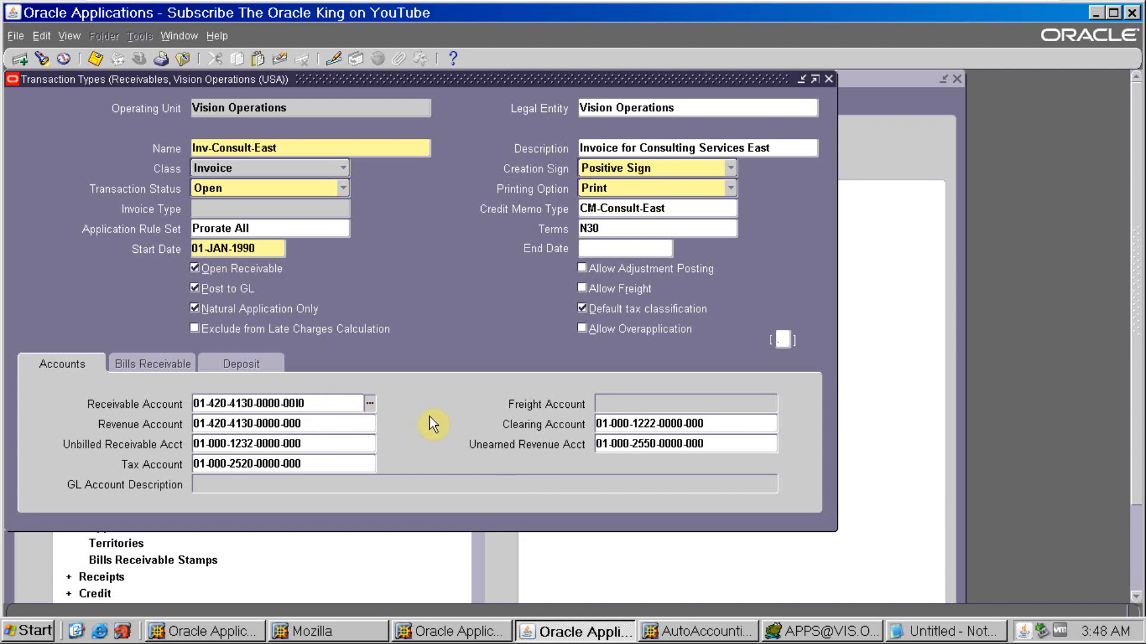
- Open the Receivable Account's segments and set the Department to 000
key(alt+Tab)
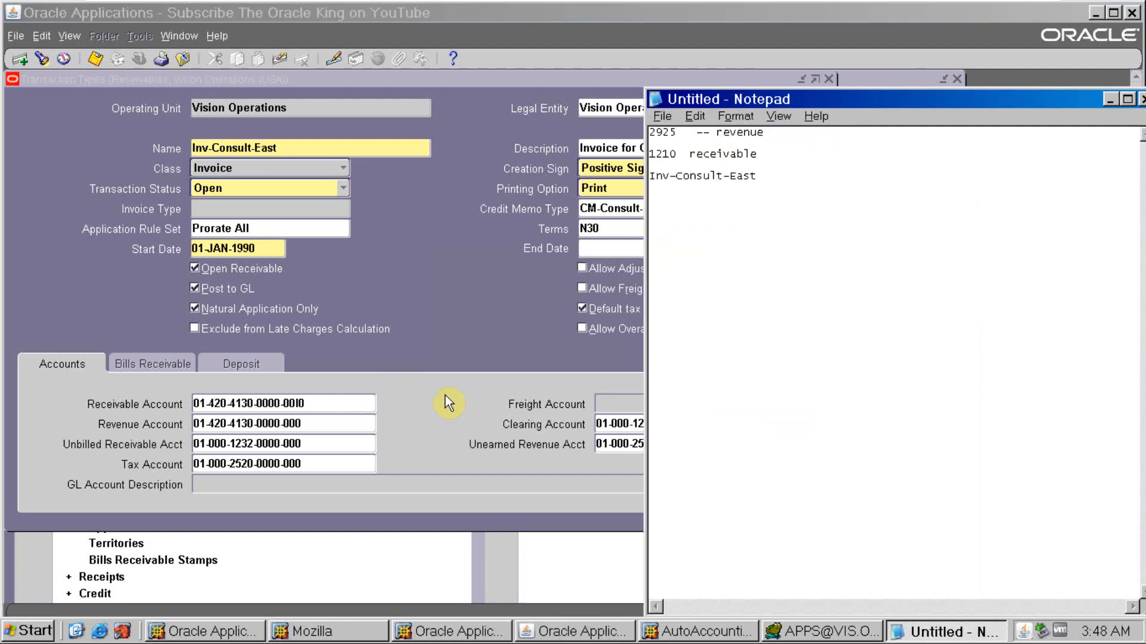
key(alt+Tab)
click(368, 405)
click(706, 422)
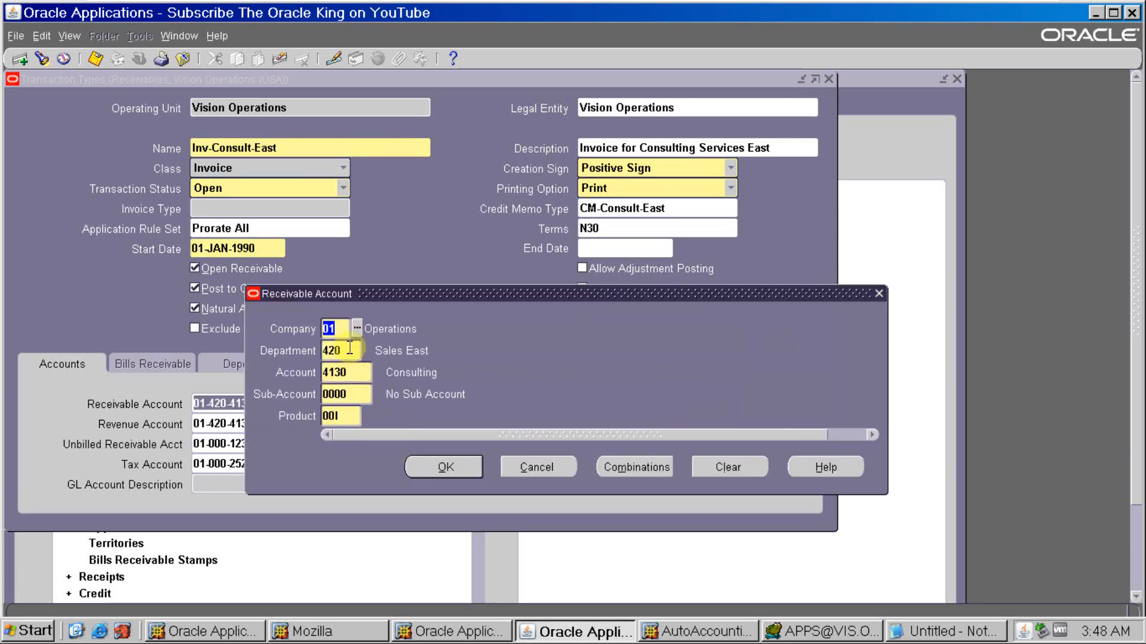
click(350, 351)
text(0)
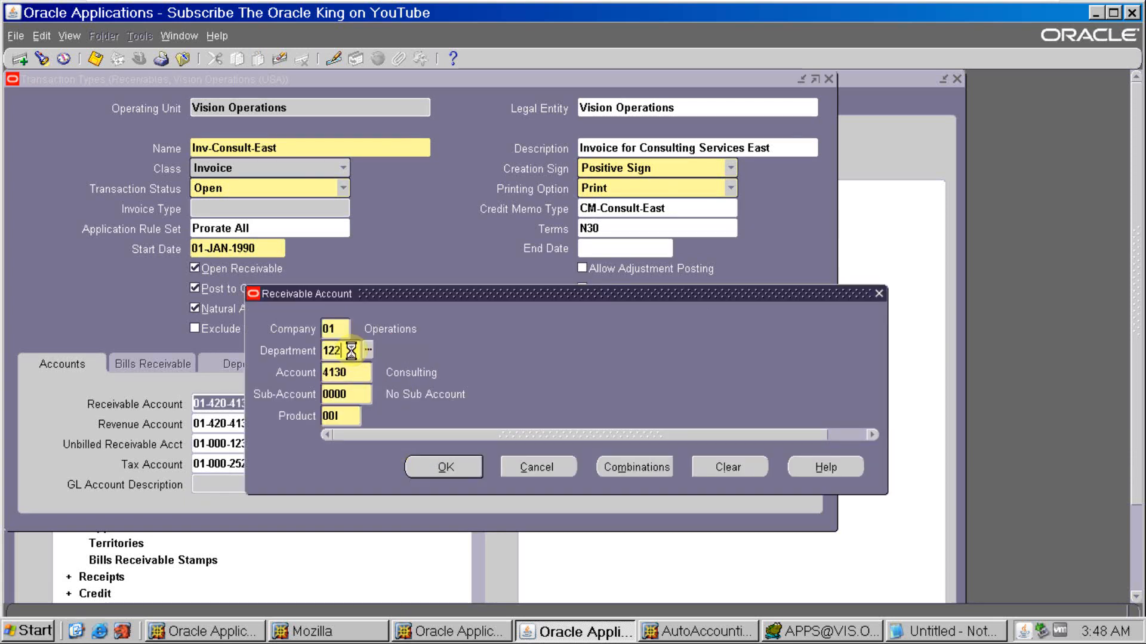
click(367, 351)
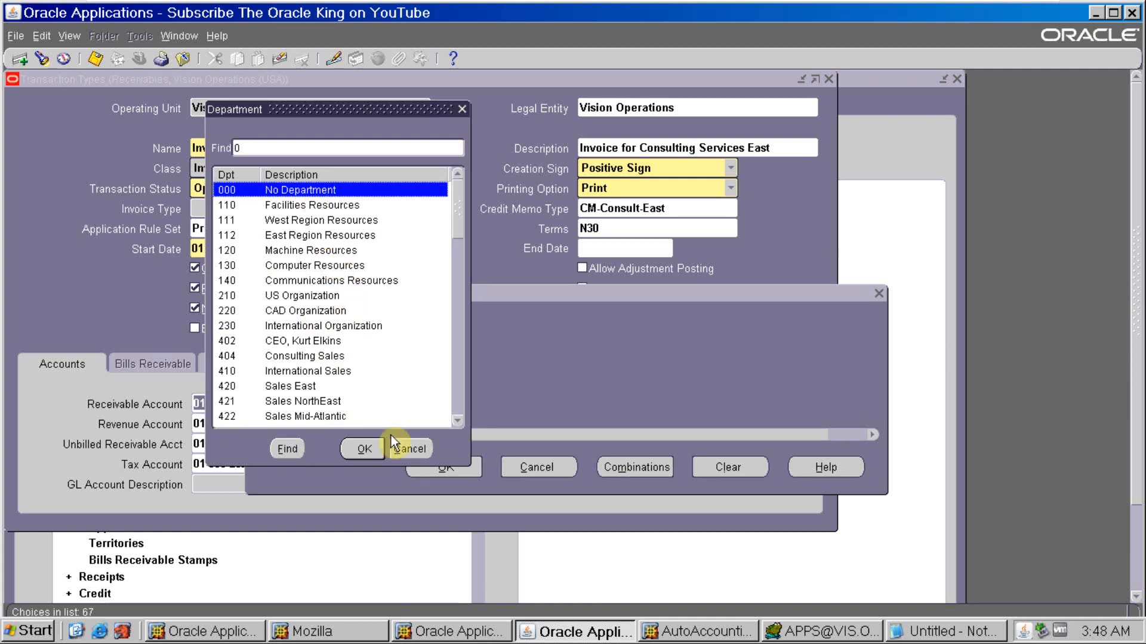
click(425, 445)
key(BackSpace)
key(BackSpace)
key(BackSpace)
text(000)
key(Tab)
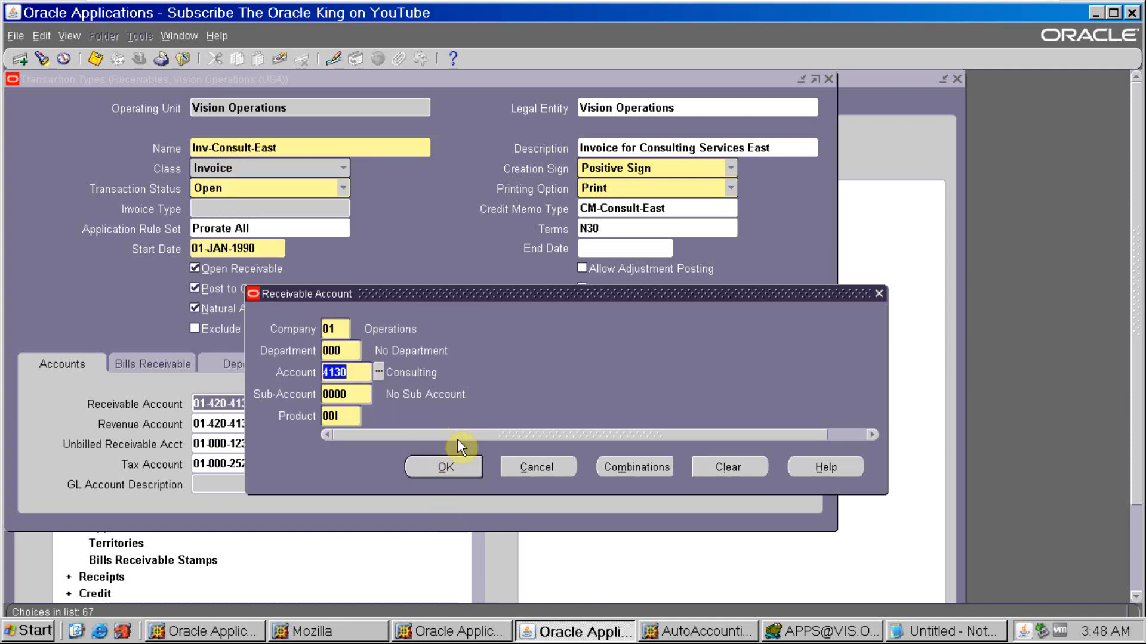
- Set the Receivable Account's Account segment to 1223, AR/AP Clearing, and try to accept the combination
key(Left)
key(ctrl+l)
text(122)
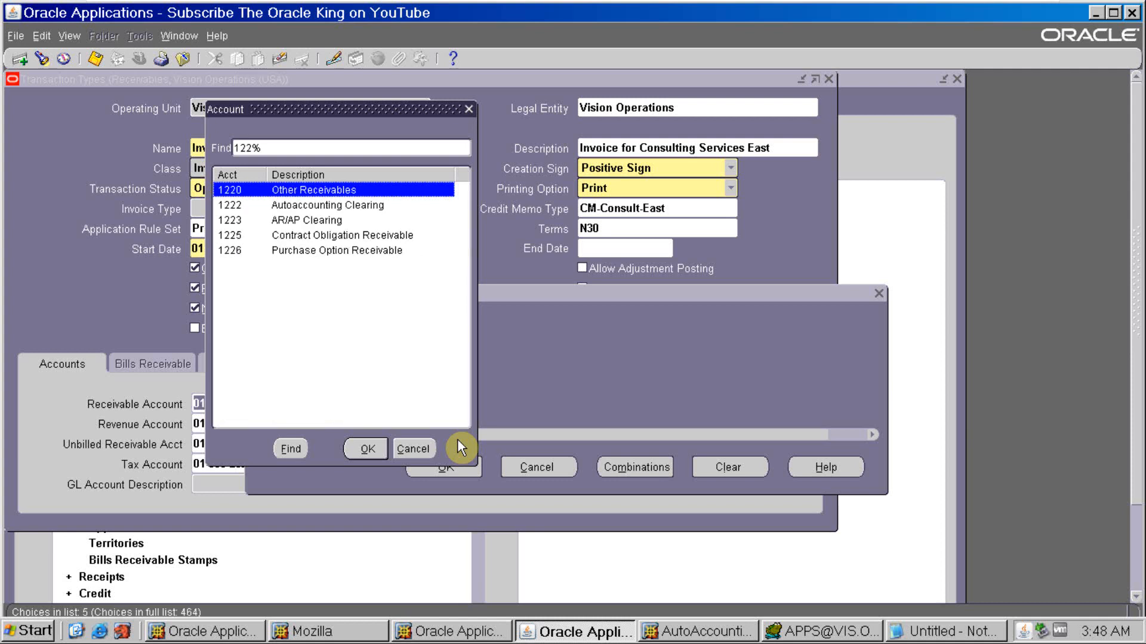
key(Down)
key(Down)
key(Return)
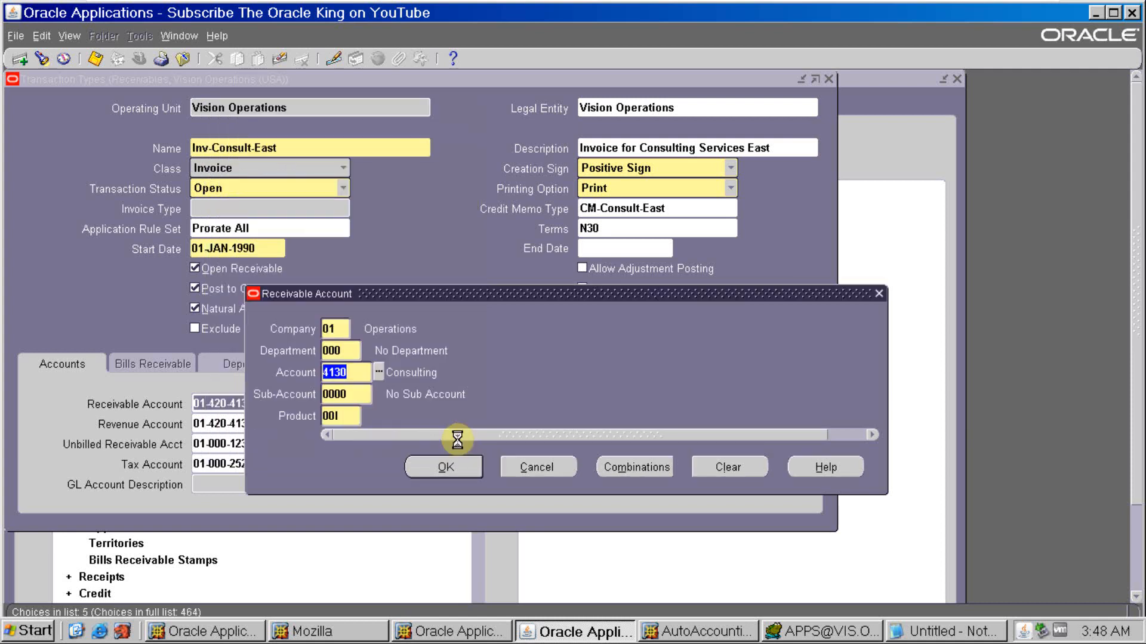
click(455, 467)
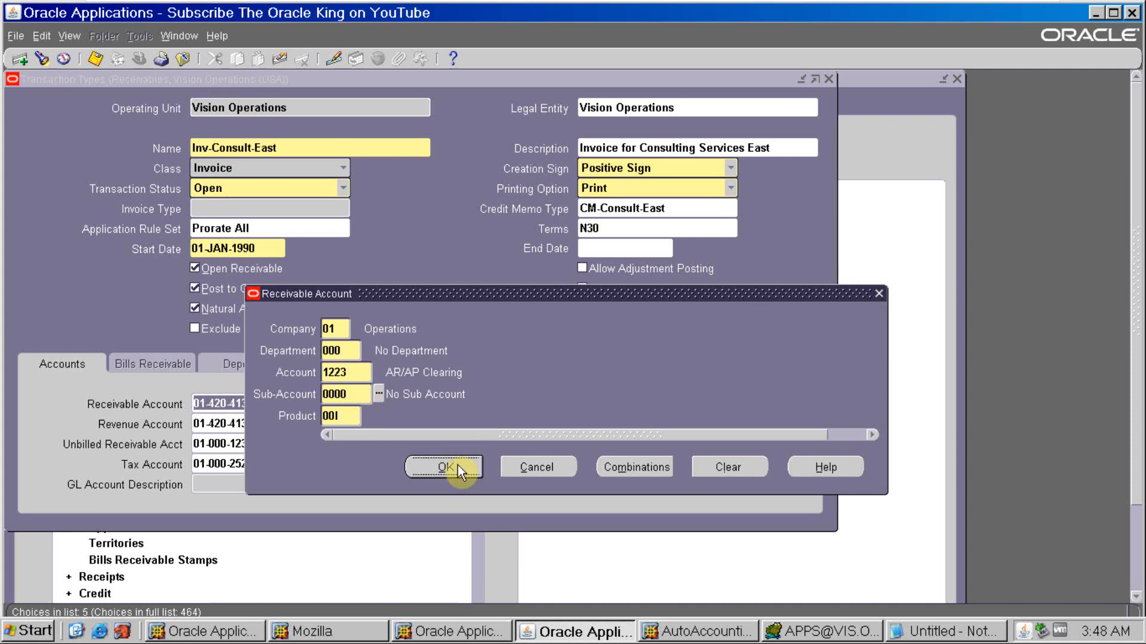
click(604, 420)
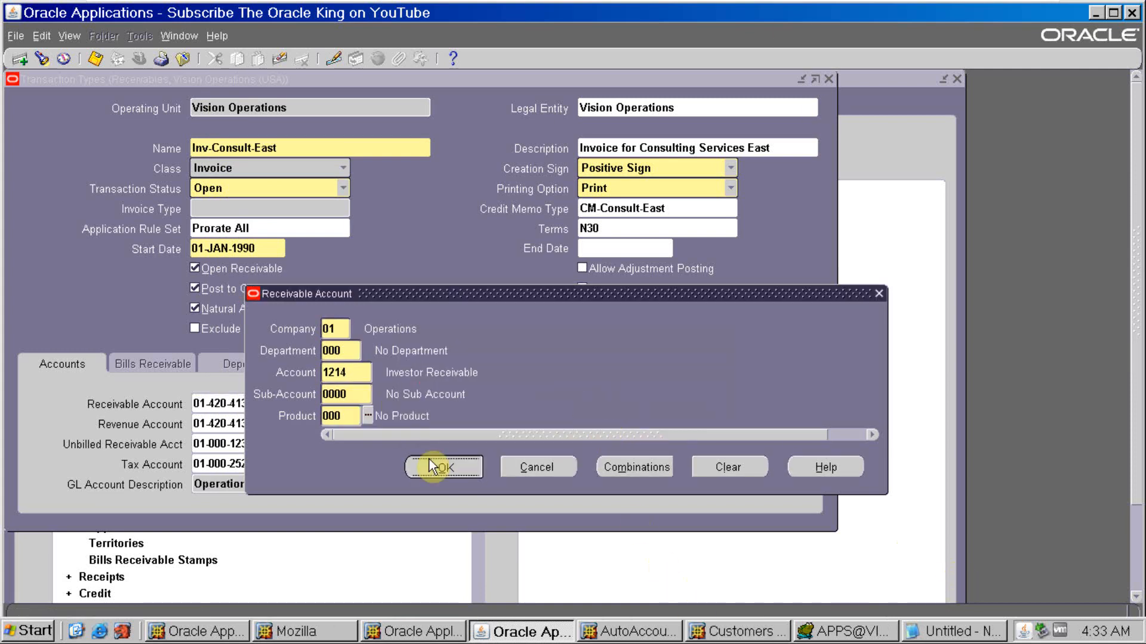
click(432, 466)
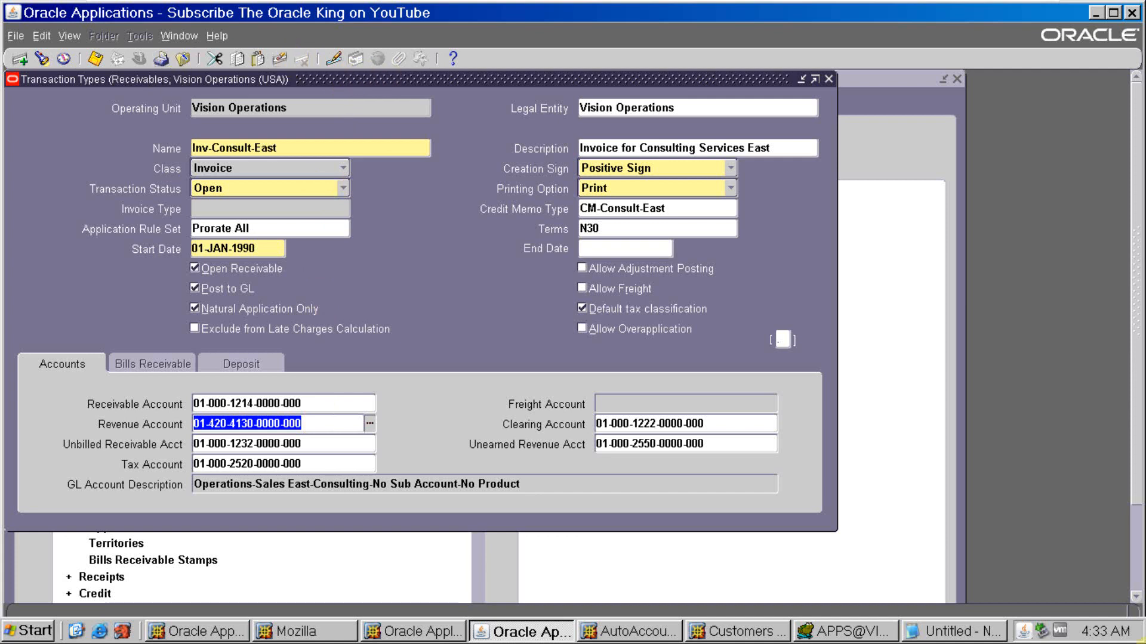
- Save the transaction type, copy its Receivable Account and add a separator line of equals signs below Inv-Consult-East in Notepad
click(91, 58)
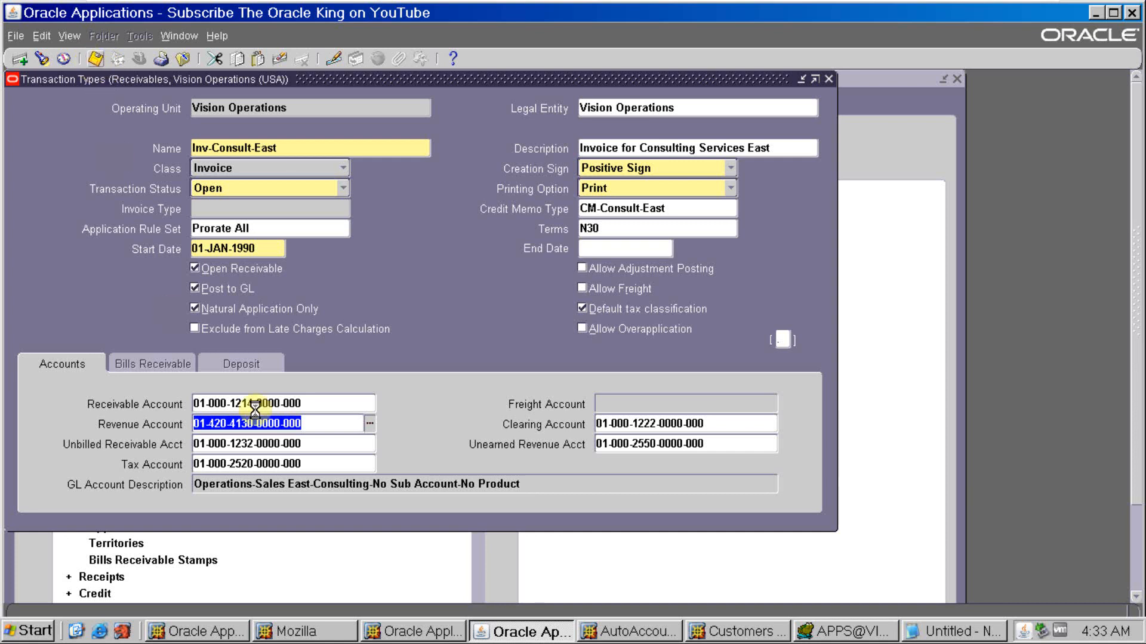
click(314, 406)
key(ctrl+c)
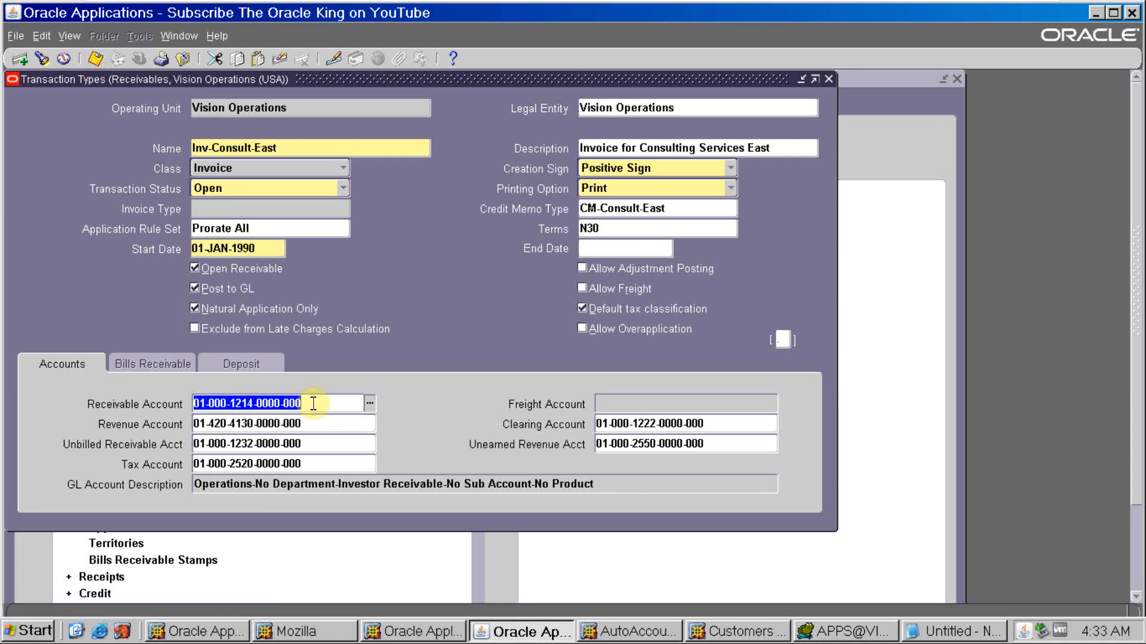
key(alt+Tab)
key(alt+Tab)
click(955, 631)
key(Return)
key(Return)
text(================= )
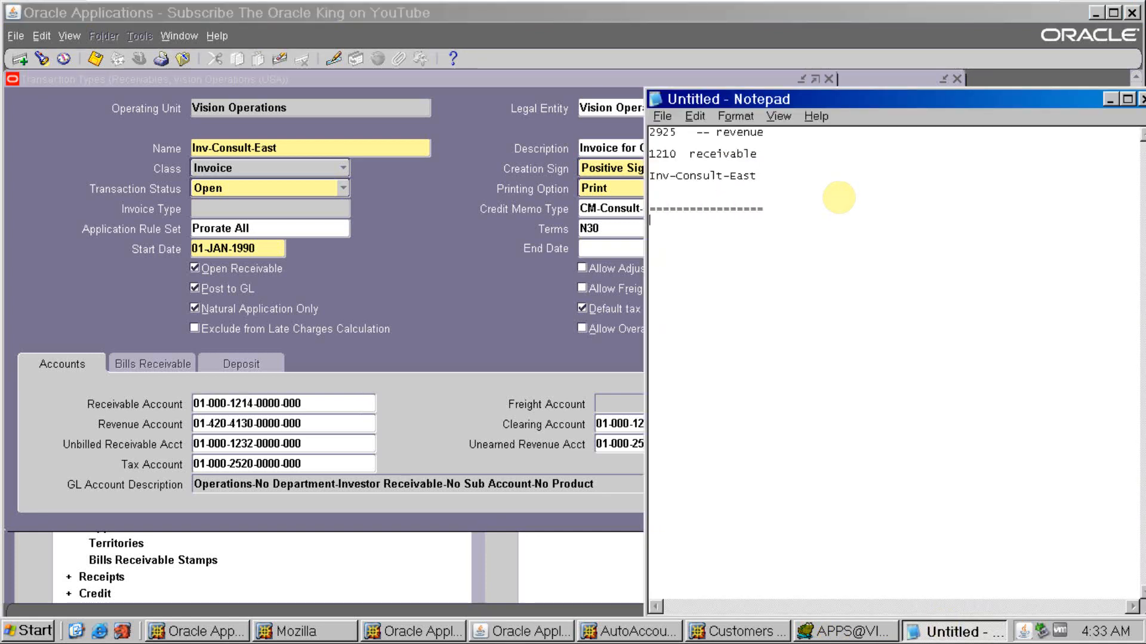
text(trx type)
- Add the heading "trx type" in Notepad, paste the copied Receivable Account below it and label it "rece"
key(Return)
key(Return)
key(ctrl+v)
text(rece)
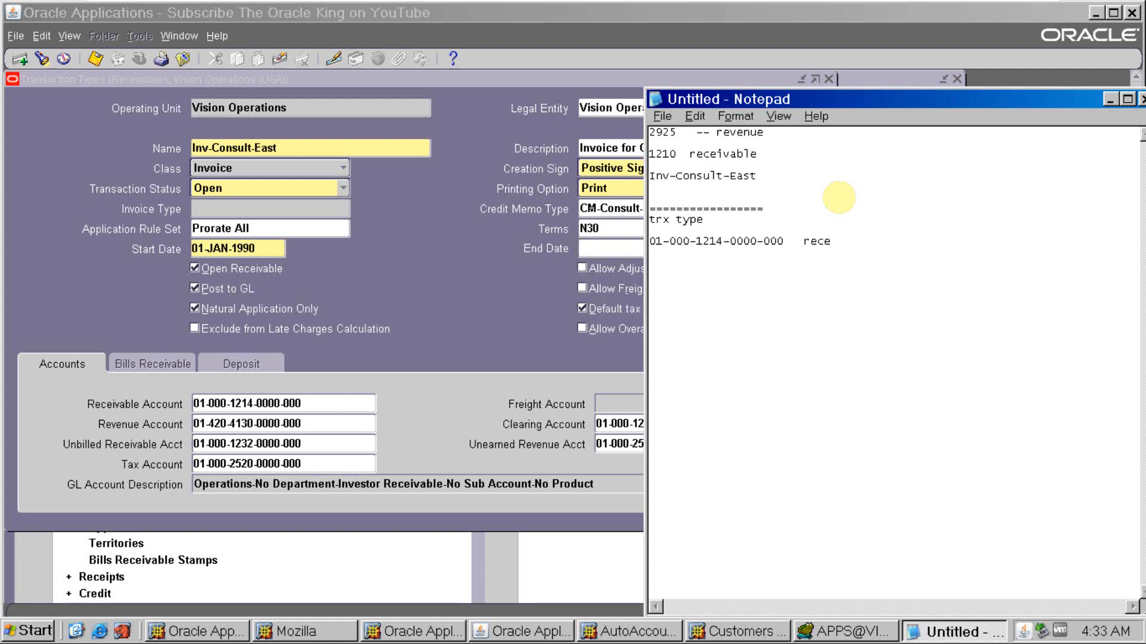
- Copy Inv-Consult-East's Revenue Account into Notepad below the receivable entry and label it "-- reve"
click(378, 333)
click(312, 420)
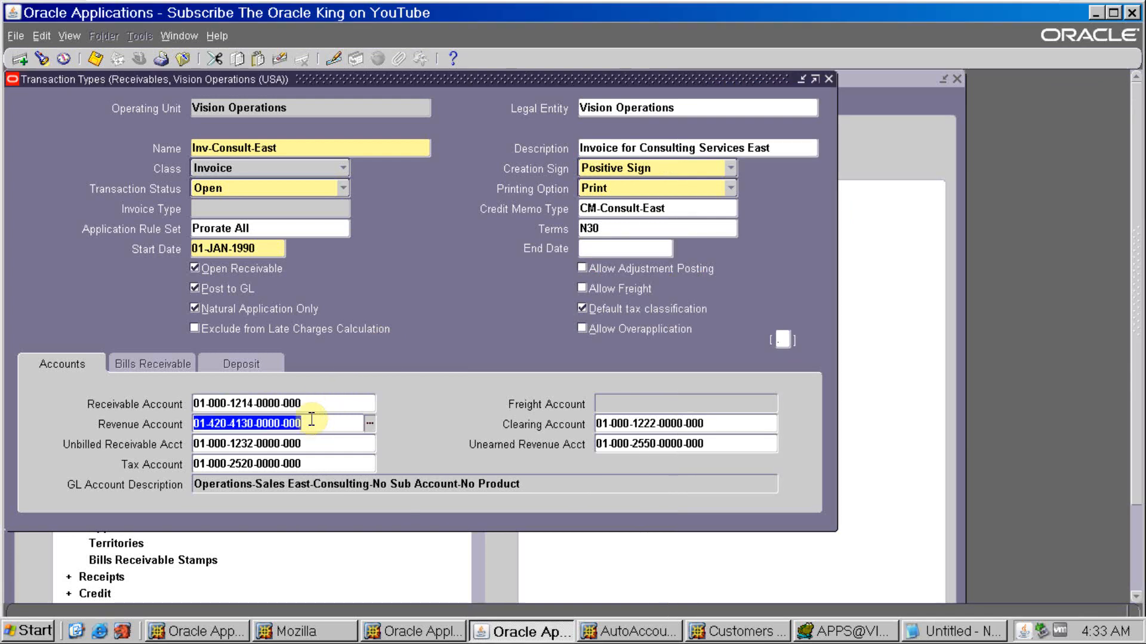
key(ctrl+c)
key(alt+Tab)
key(Return)
key(Return)
key(ctrl+v)
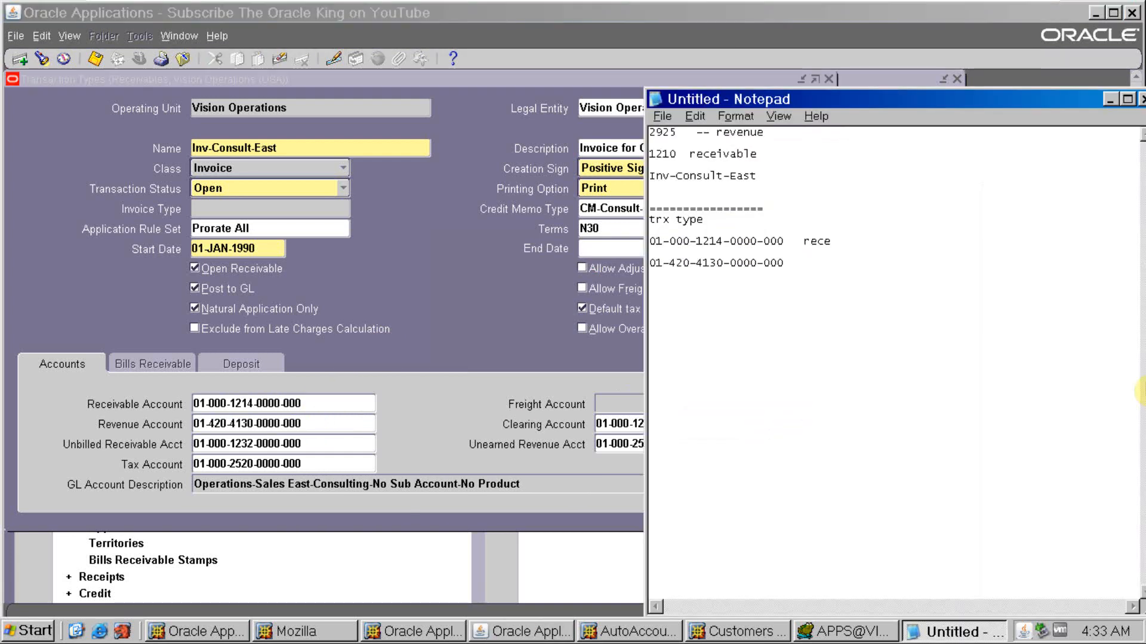
text(-- reve)
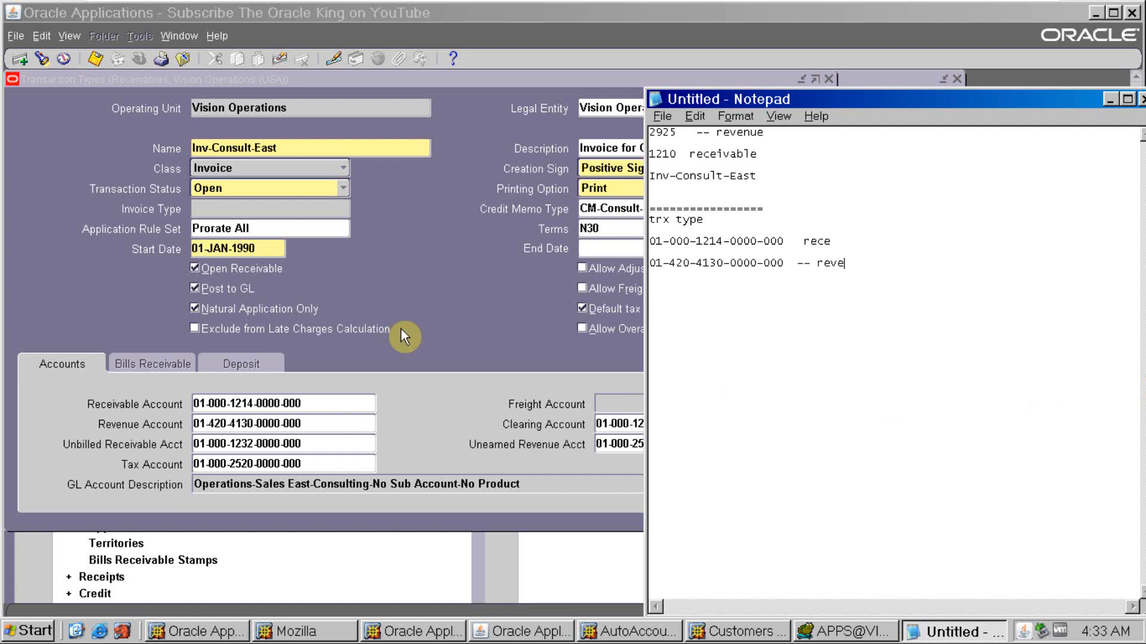
- Close the Transaction Types form in Oracle Applications and open the Transactions form for a new transaction
click(442, 295)
key(F4)
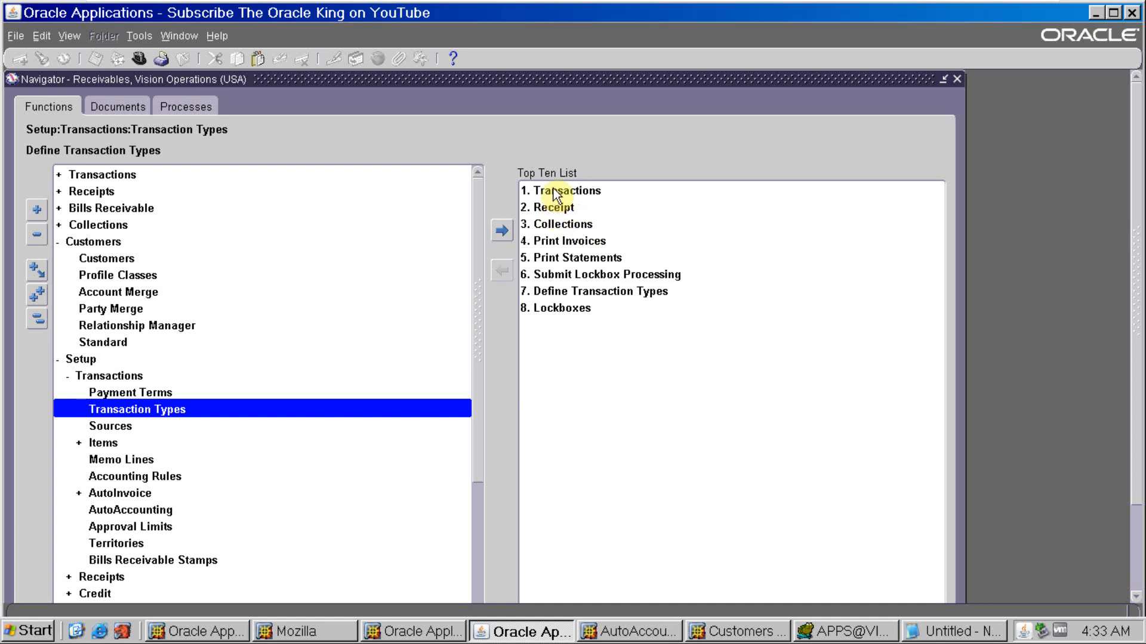
double_click(554, 206)
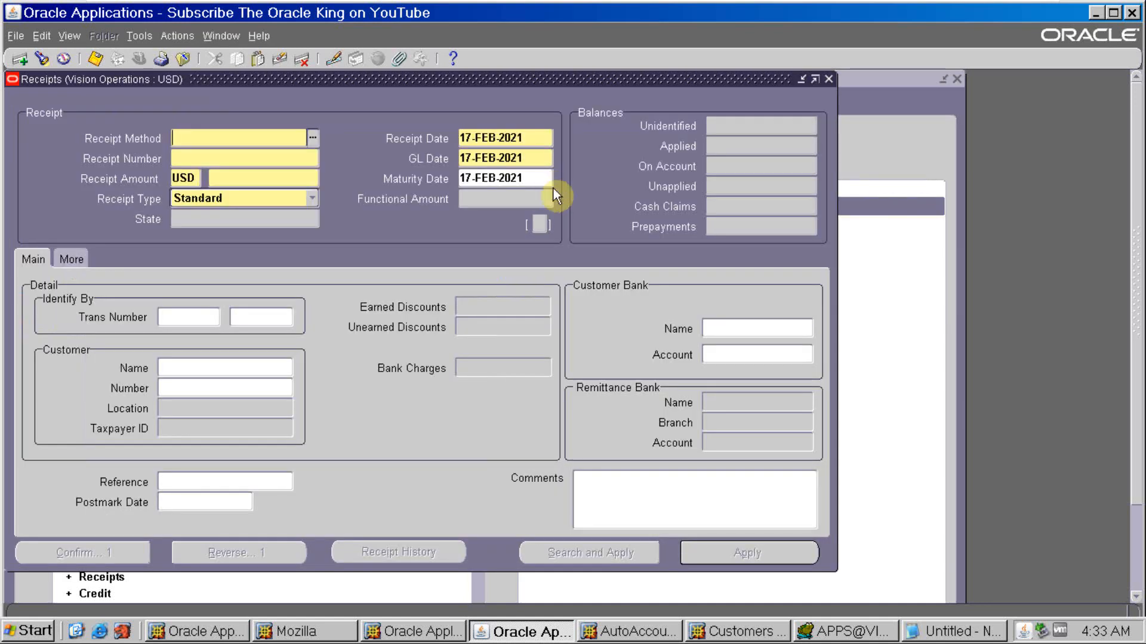
key(F4)
double_click(89, 173)
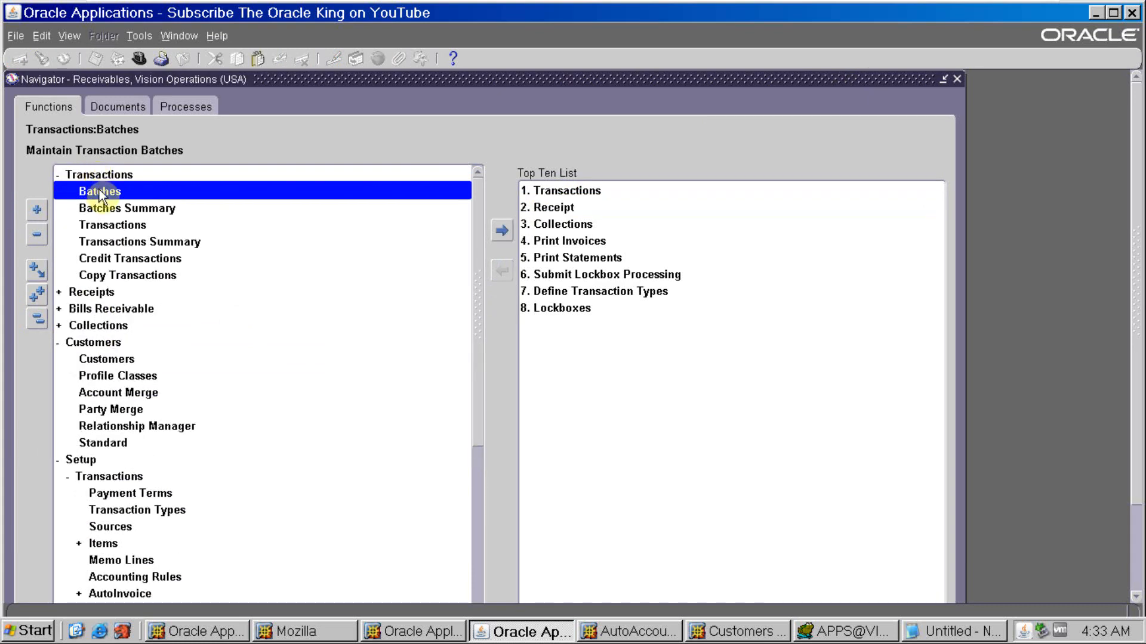
double_click(103, 227)
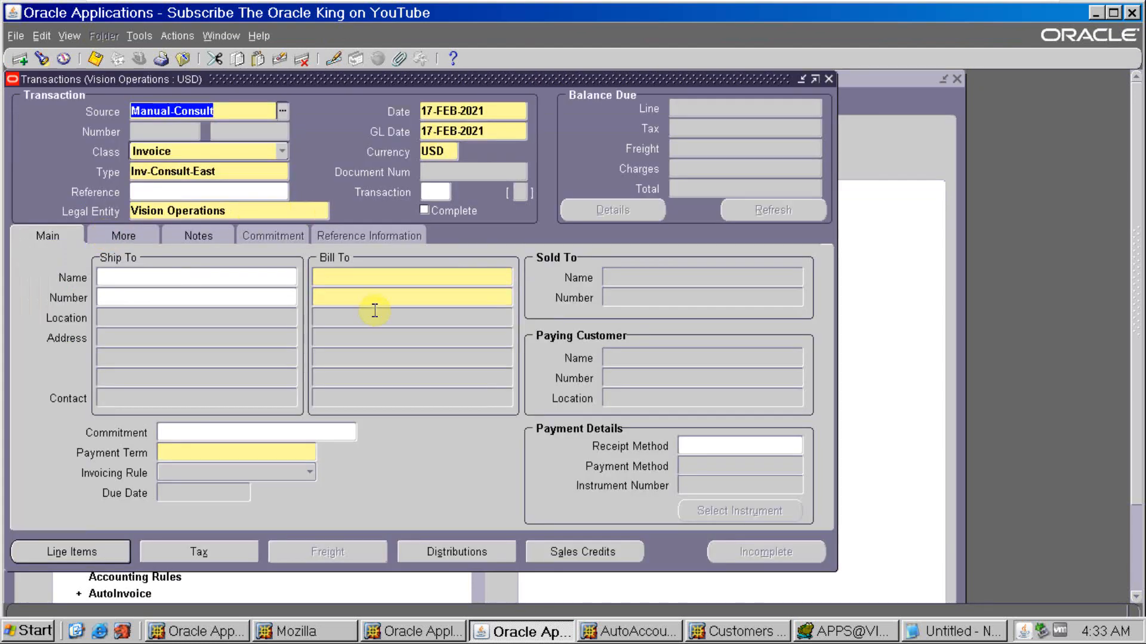
- Set the Bill To customer to ABC Application Software by entering its customer number
click(374, 301)
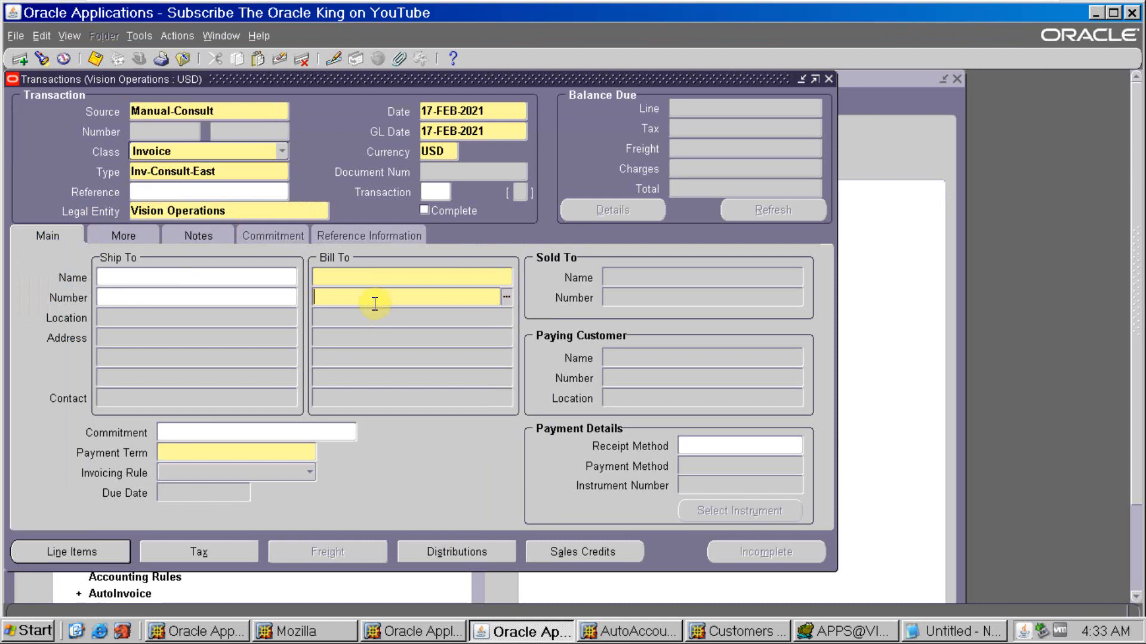
text(2636)
key(Tab)
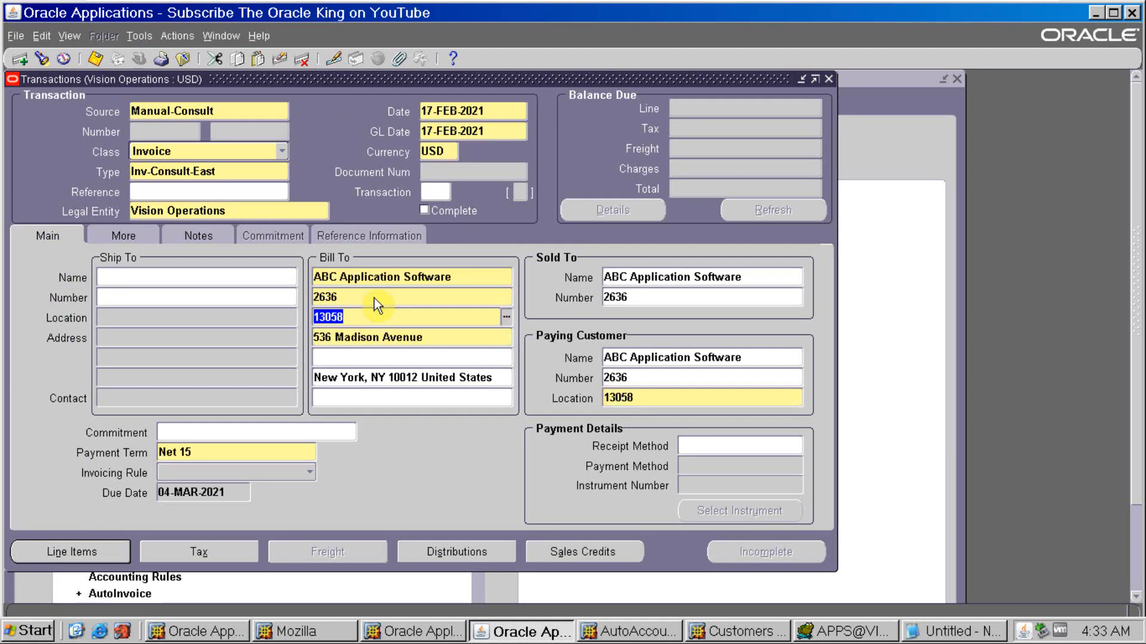
- Enter the invoice's first line with the description test, quantity 1 and unit price 100
click(127, 555)
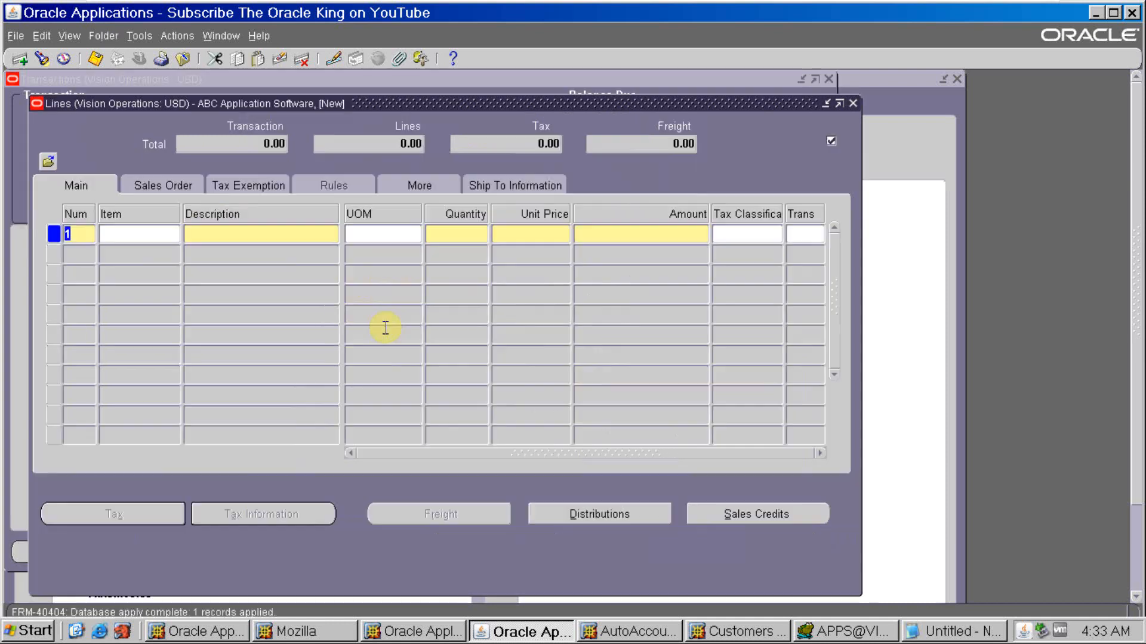
click(305, 235)
text(test)
key(Tab)
key(Tab)
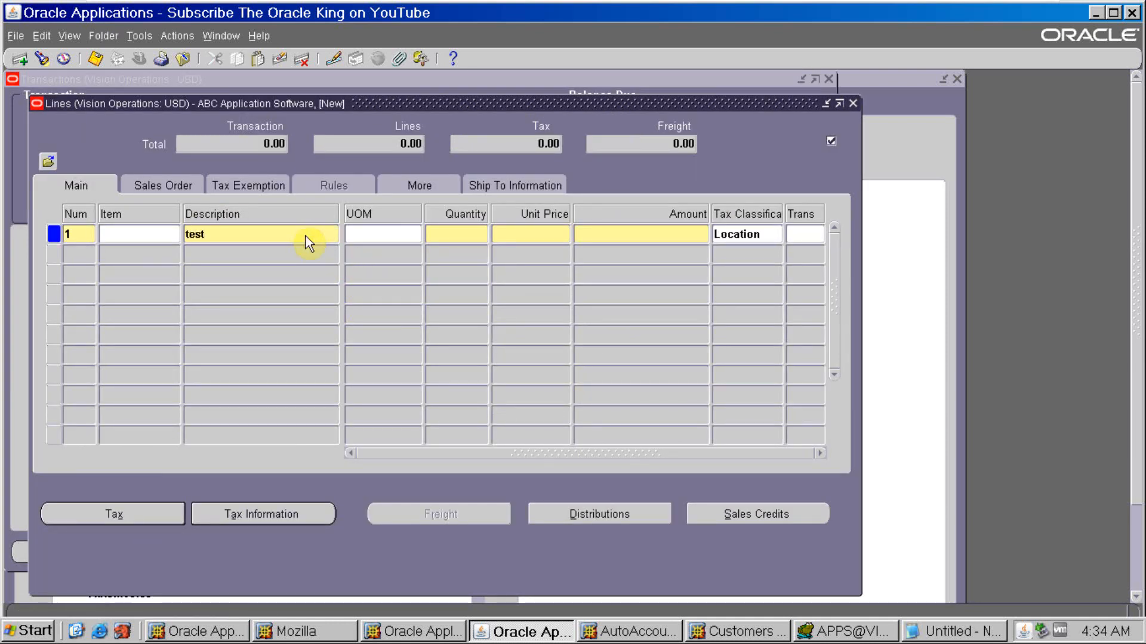
text(1)
key(Tab)
text(100)
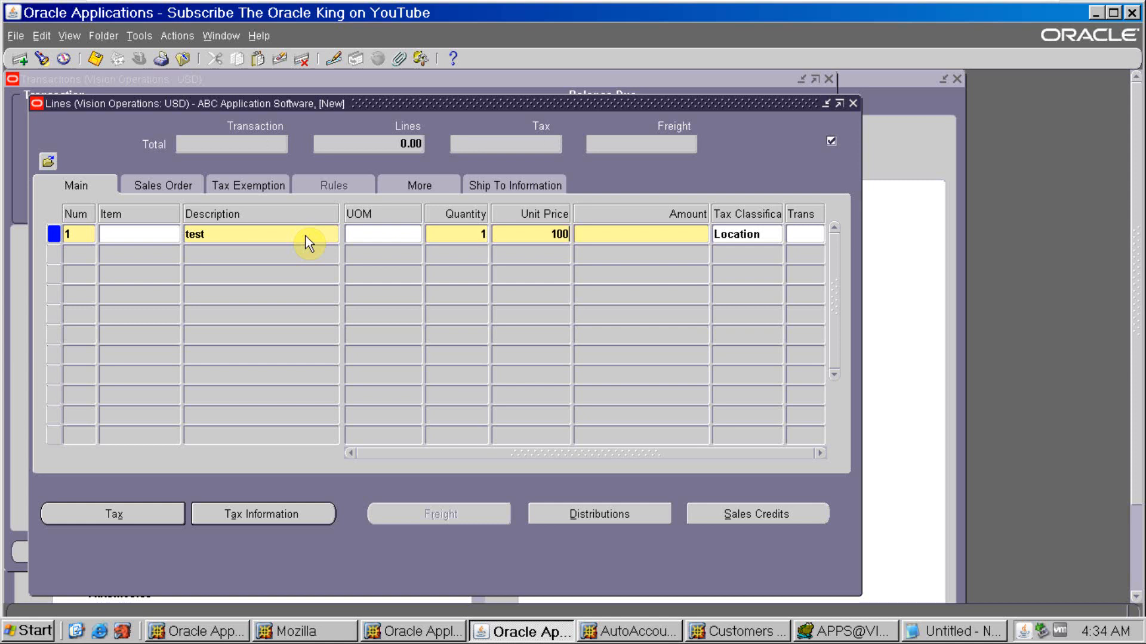
key(Tab)
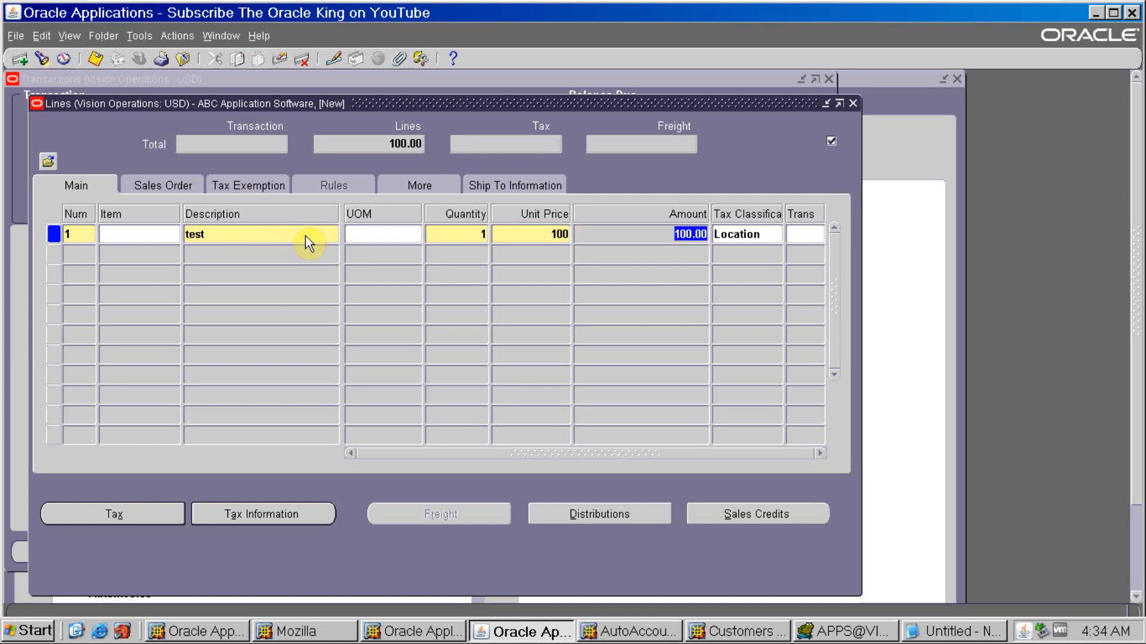
- Show the invoice's distributions for all lines and compare the Receivable and Revenue accounts with the transaction type accounts noted in Notepad
click(599, 515)
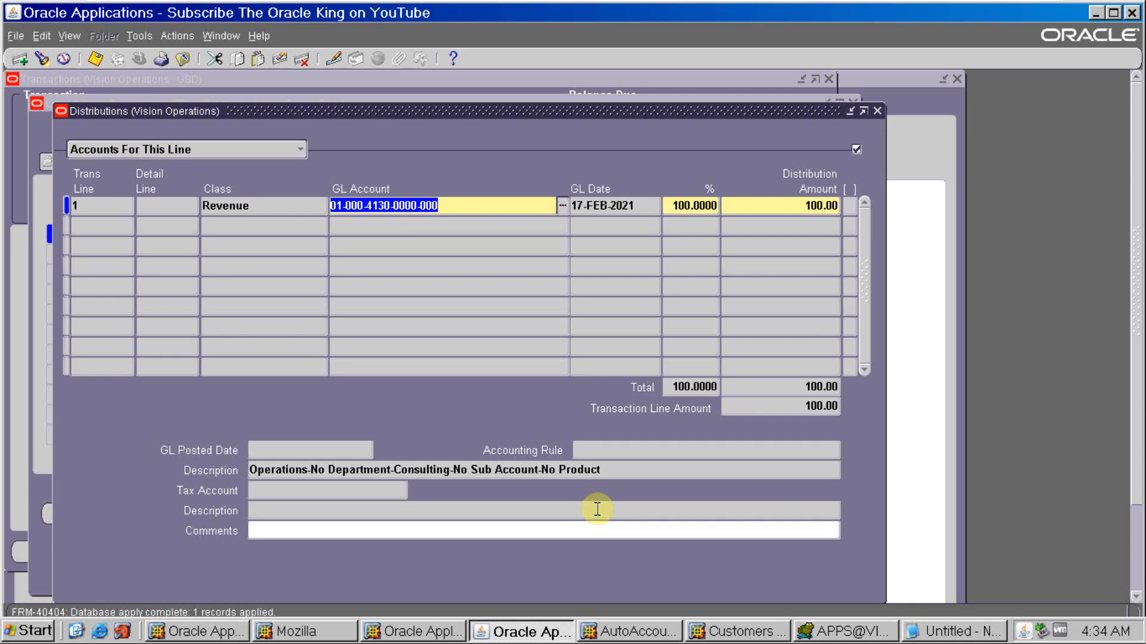
click(287, 150)
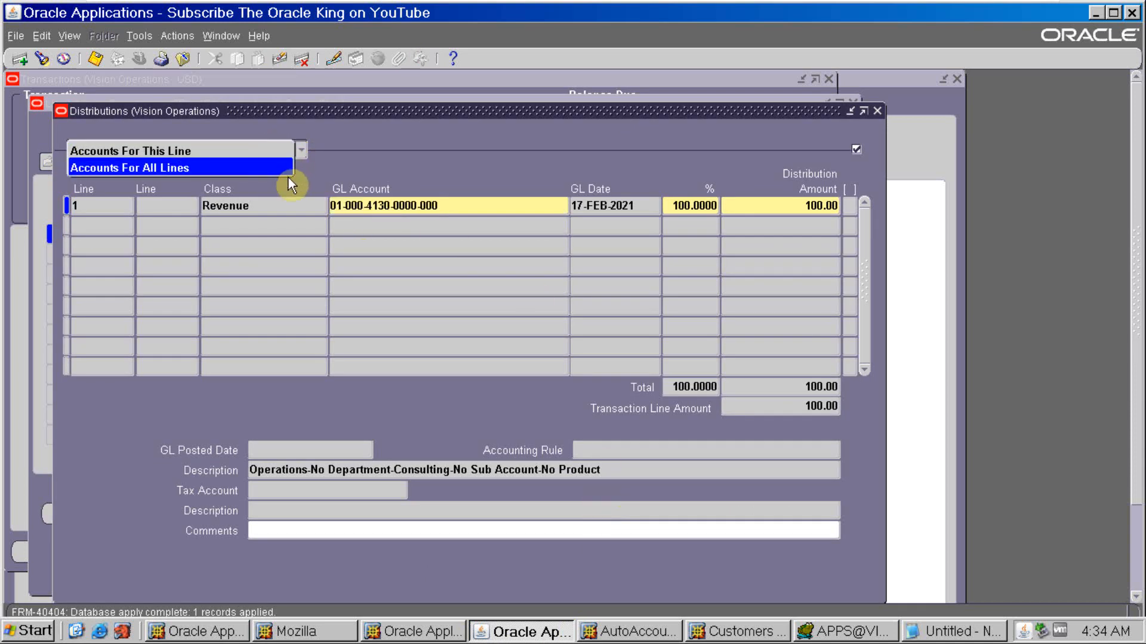
click(284, 171)
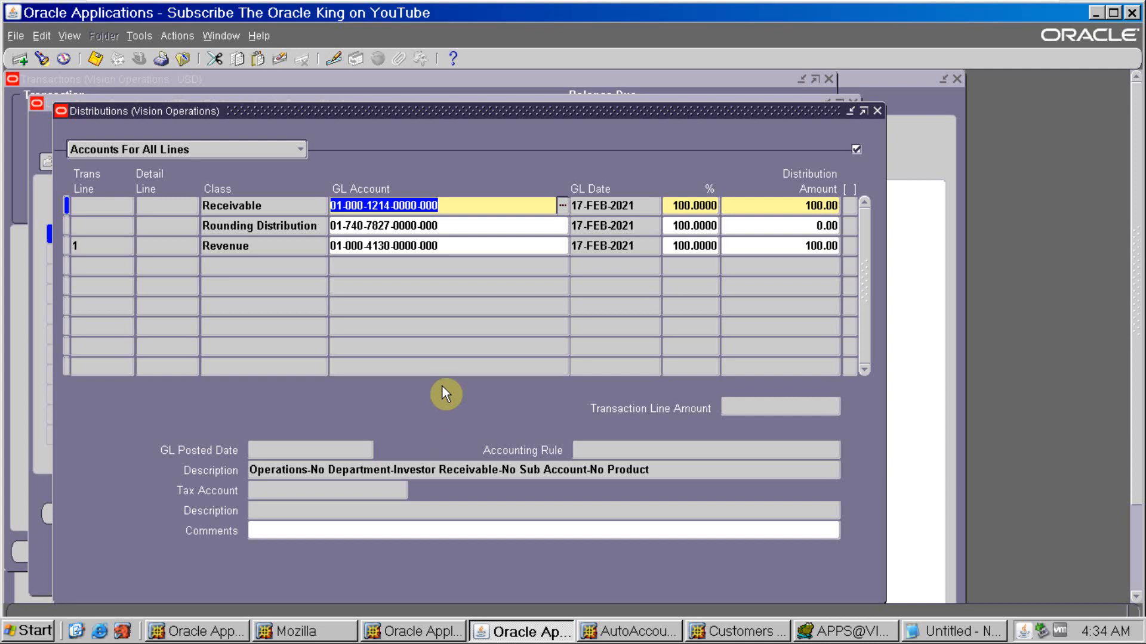
key(alt+Tab)
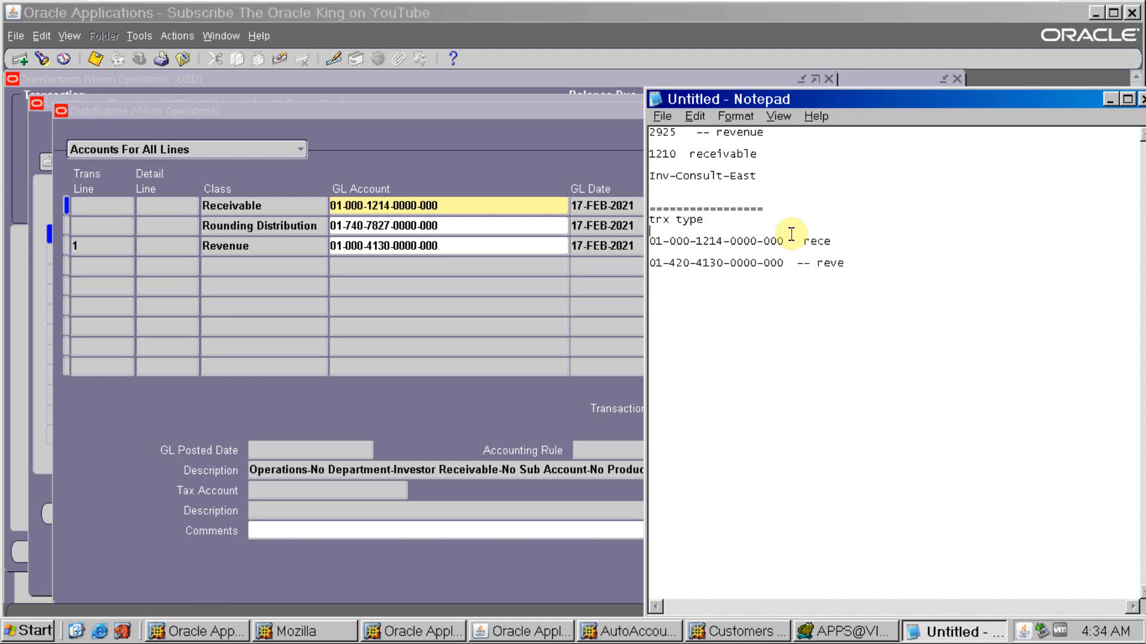
drag(775, 241, 784, 241)
click(454, 250)
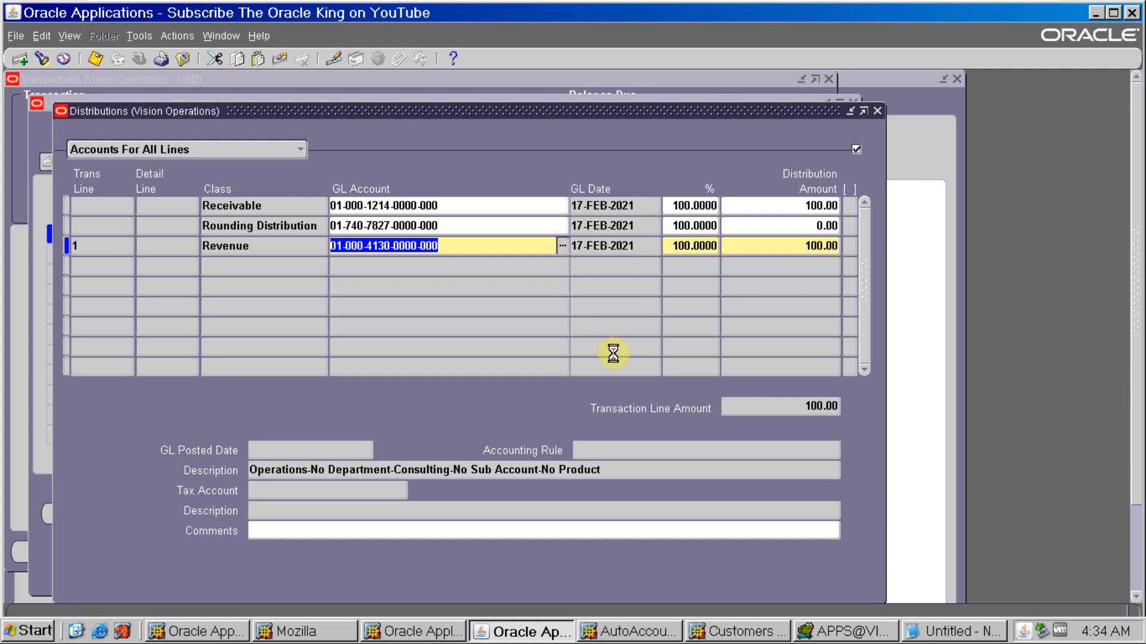
click(618, 379)
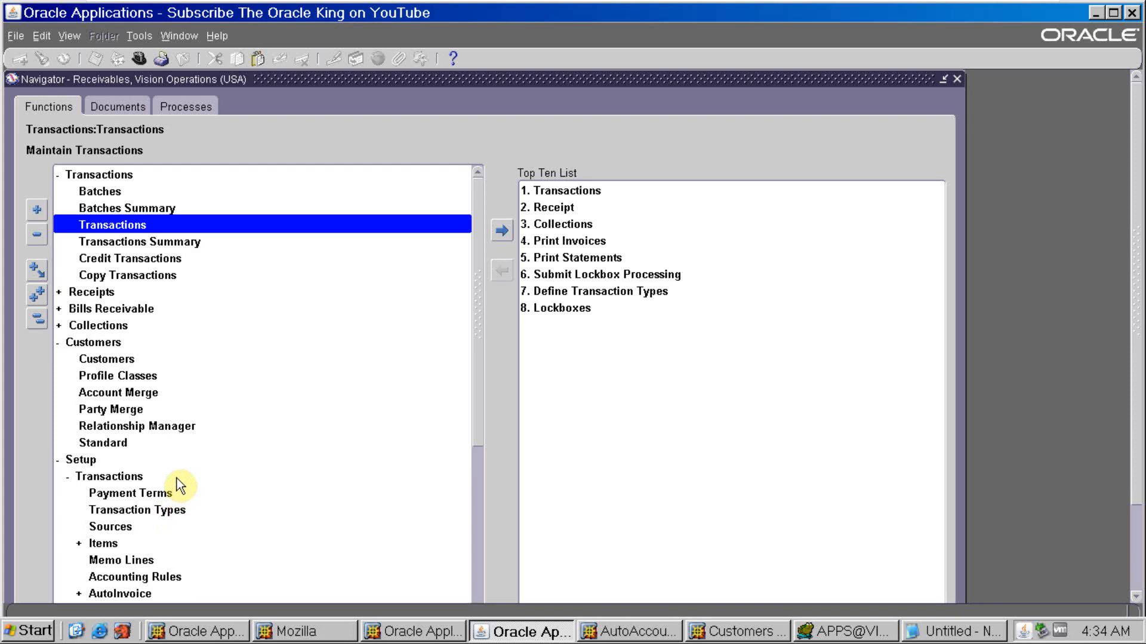
- Open the AutoAccounting setup, query all existing definitions and go to the Receivable type
scroll(180, 486, down, 1)
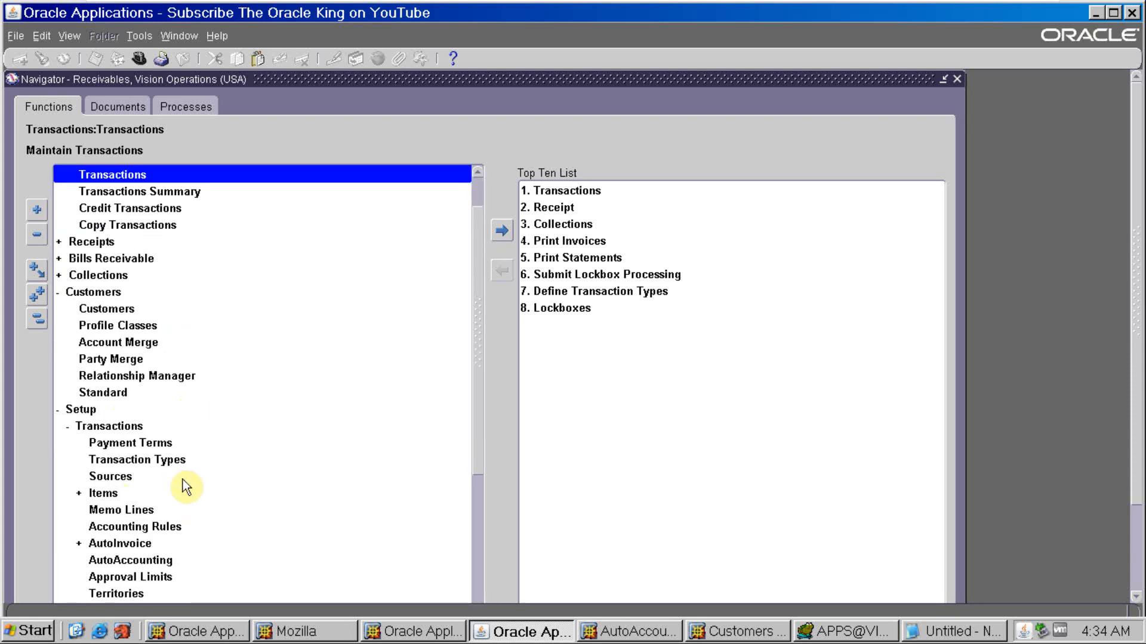
double_click(167, 561)
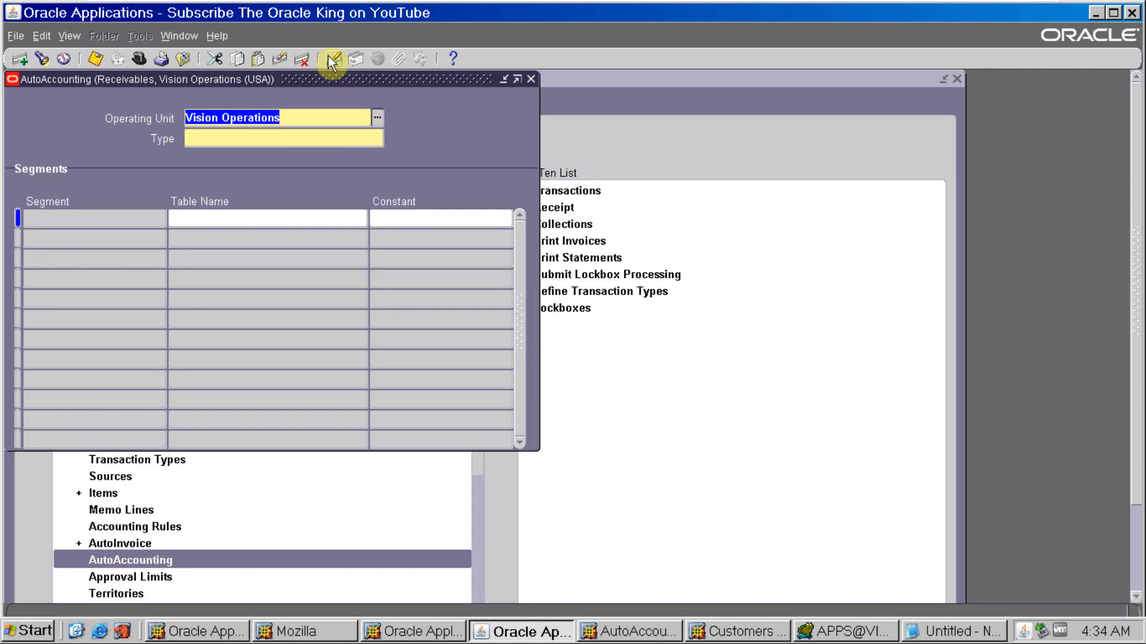
key(F11)
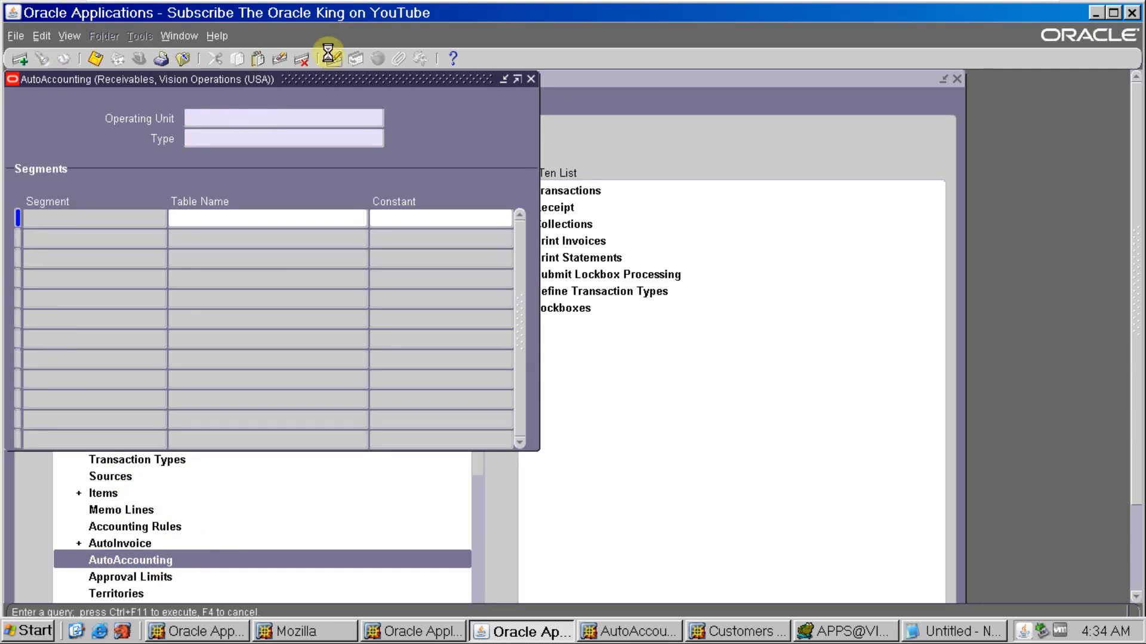
key(ctrl+F11)
key(Down)
key(Down)
key(Down)
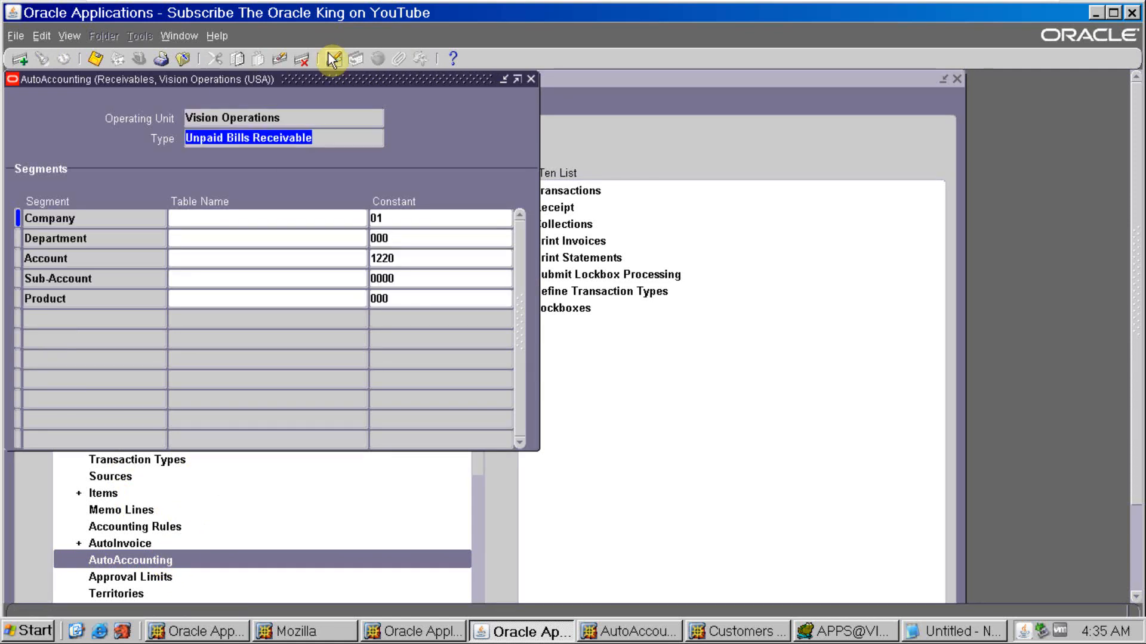
key(Down)
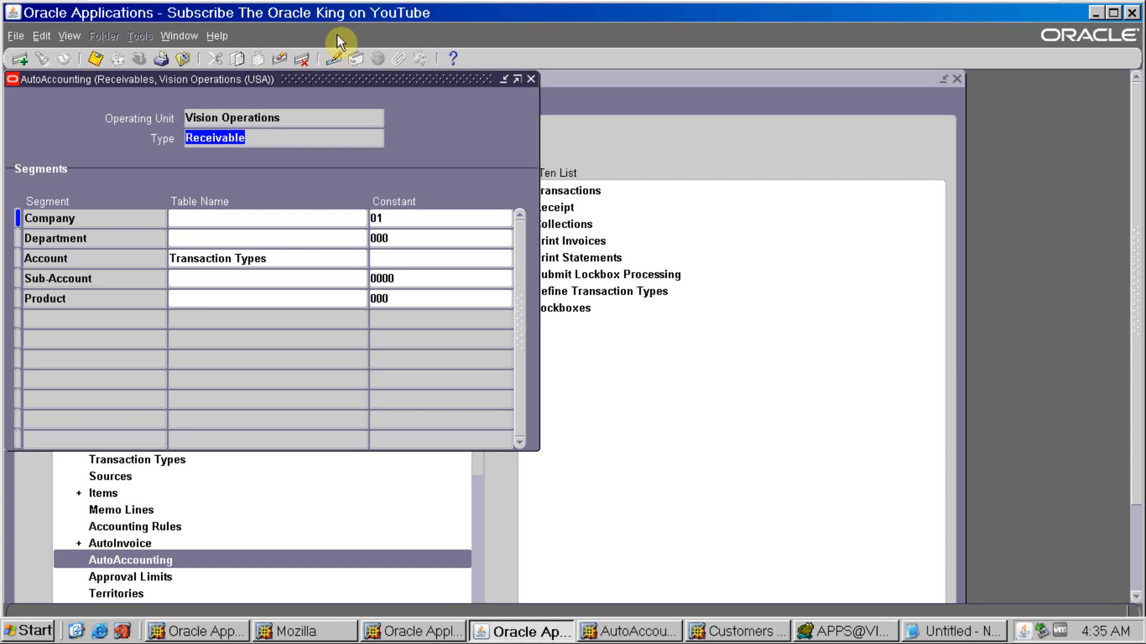
- Set the Receivable type's Account segment to derive from the Site table and save
click(307, 256)
click(361, 260)
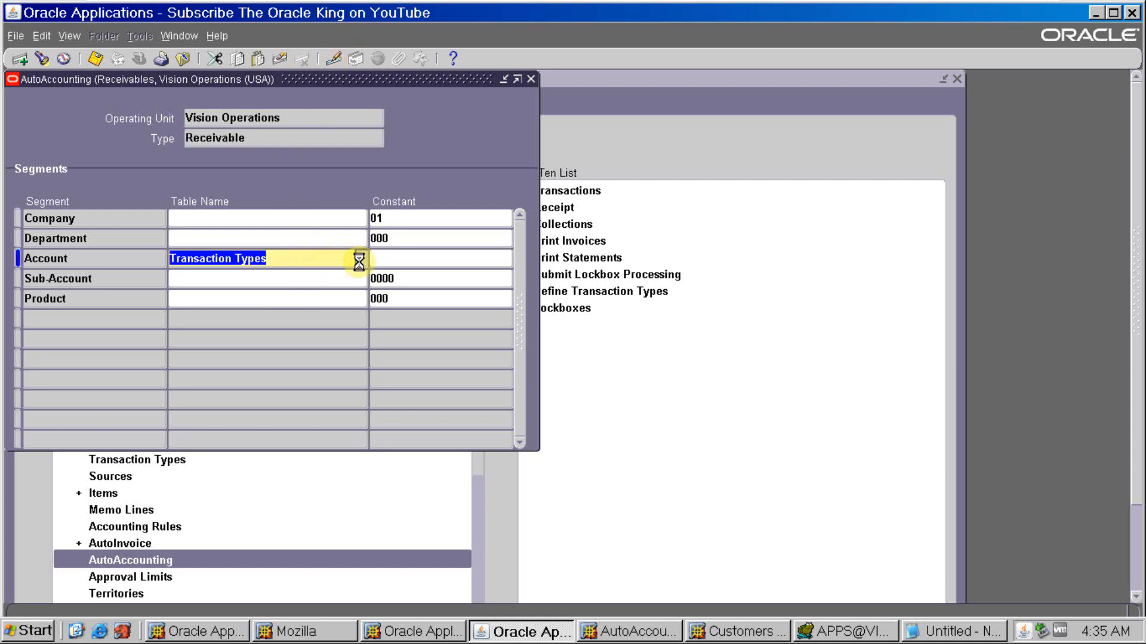
click(205, 376)
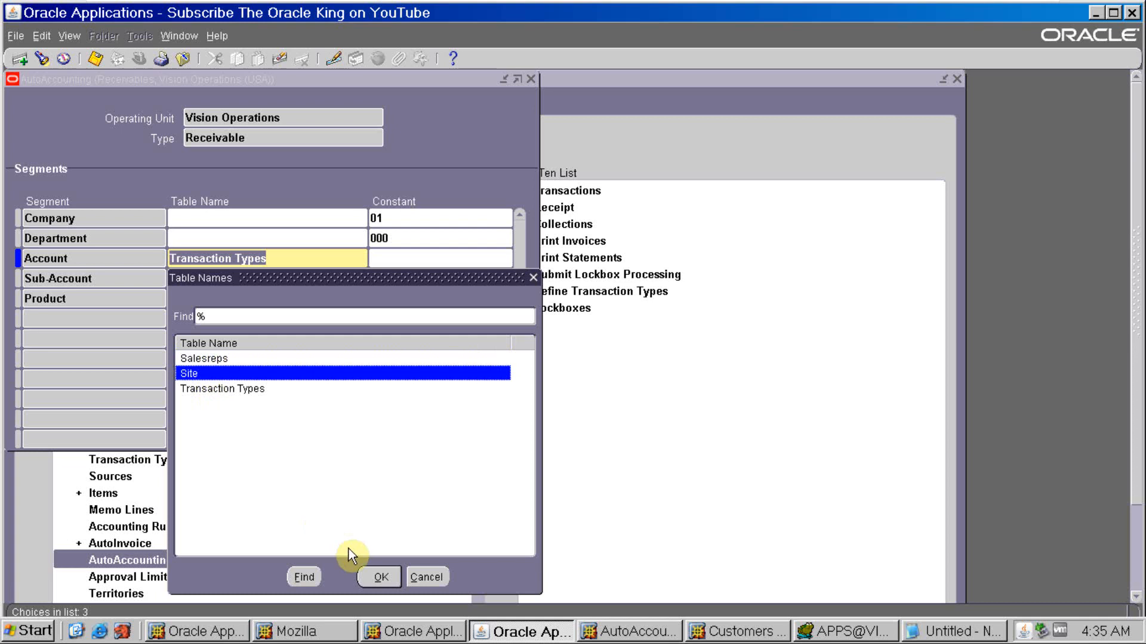
click(376, 577)
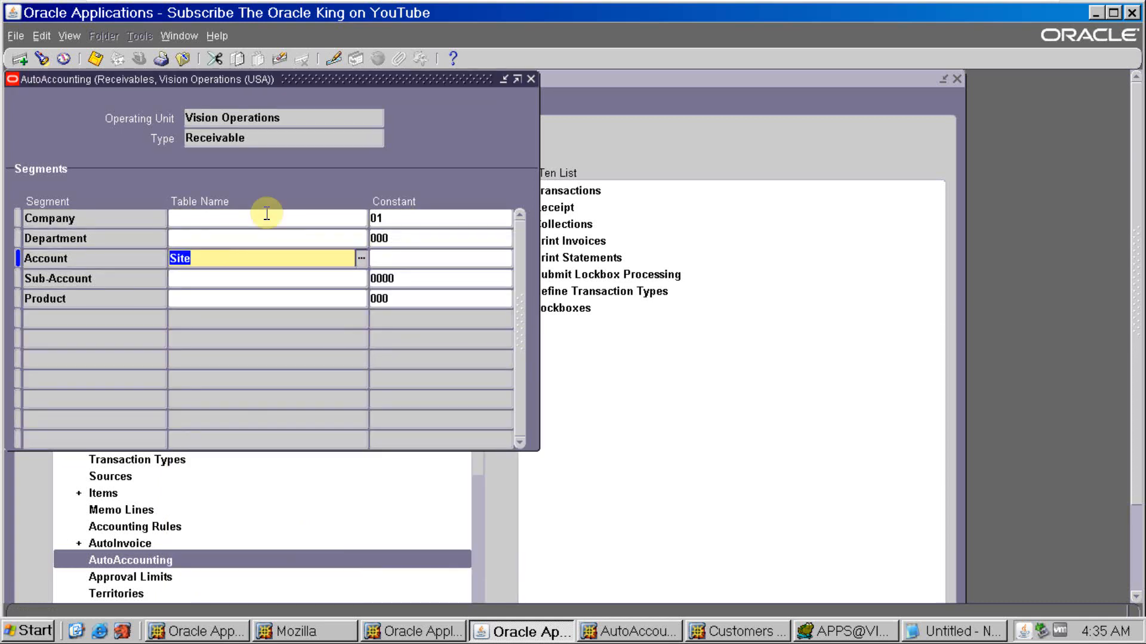
key(ctrl+s)
- Set the Revenue type's Account segment to derive from the Site table, save and close the AutoAccounting form
click(280, 113)
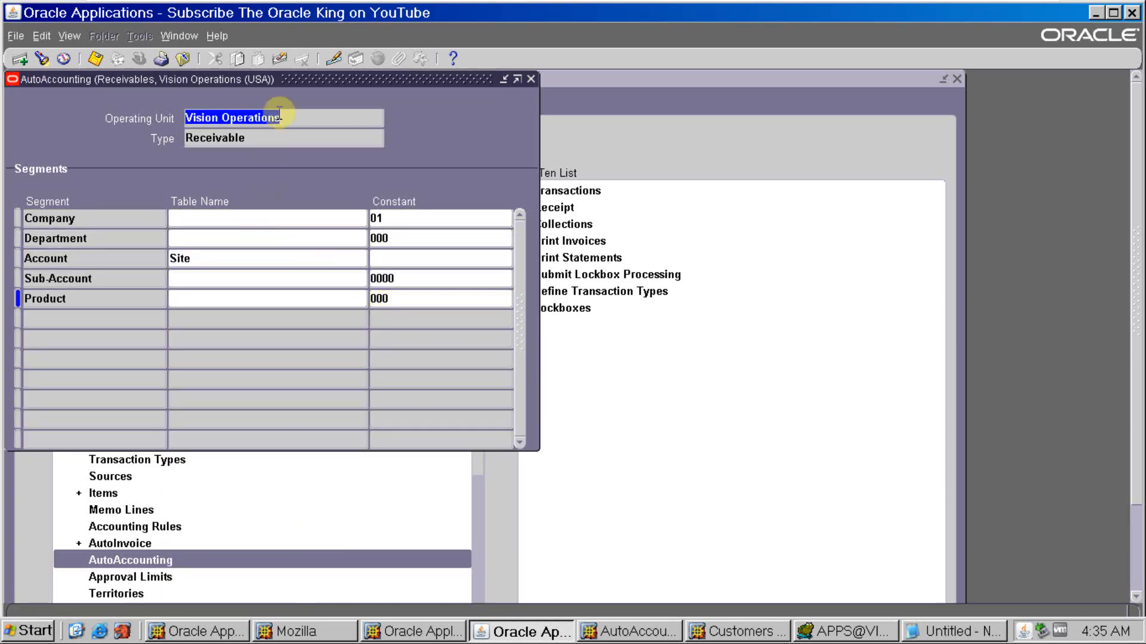
key(Down)
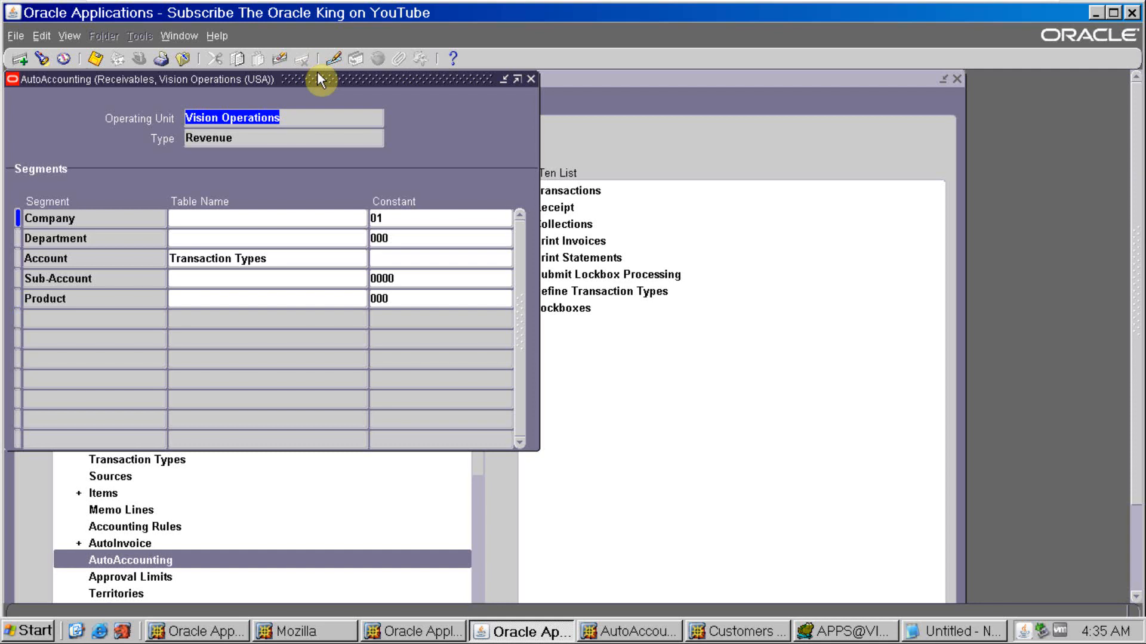
click(320, 263)
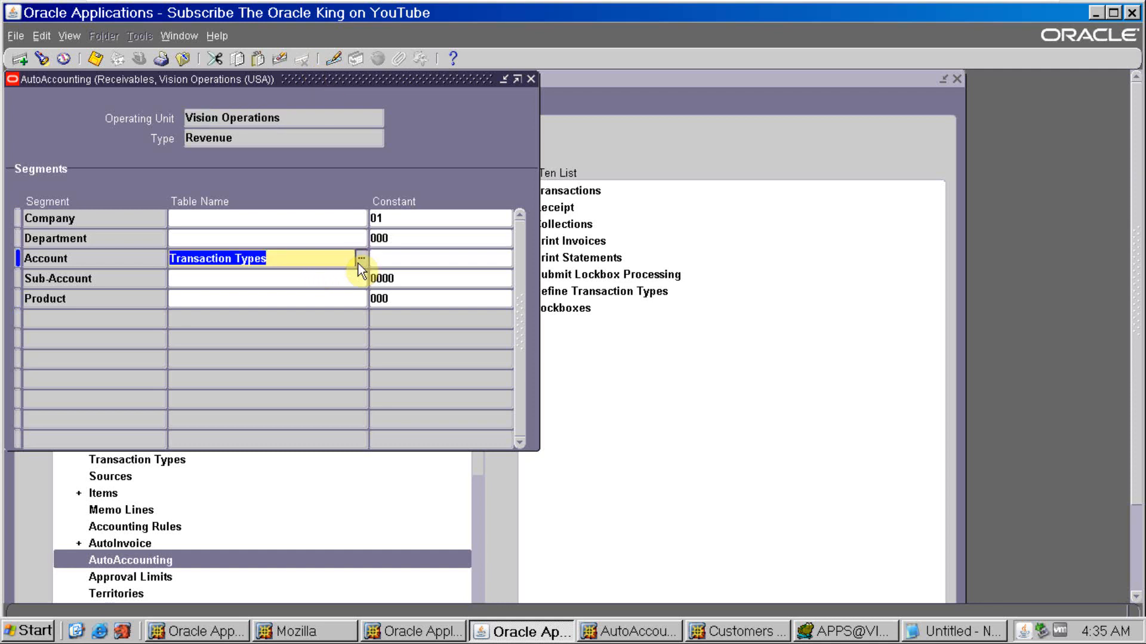
click(360, 258)
click(229, 380)
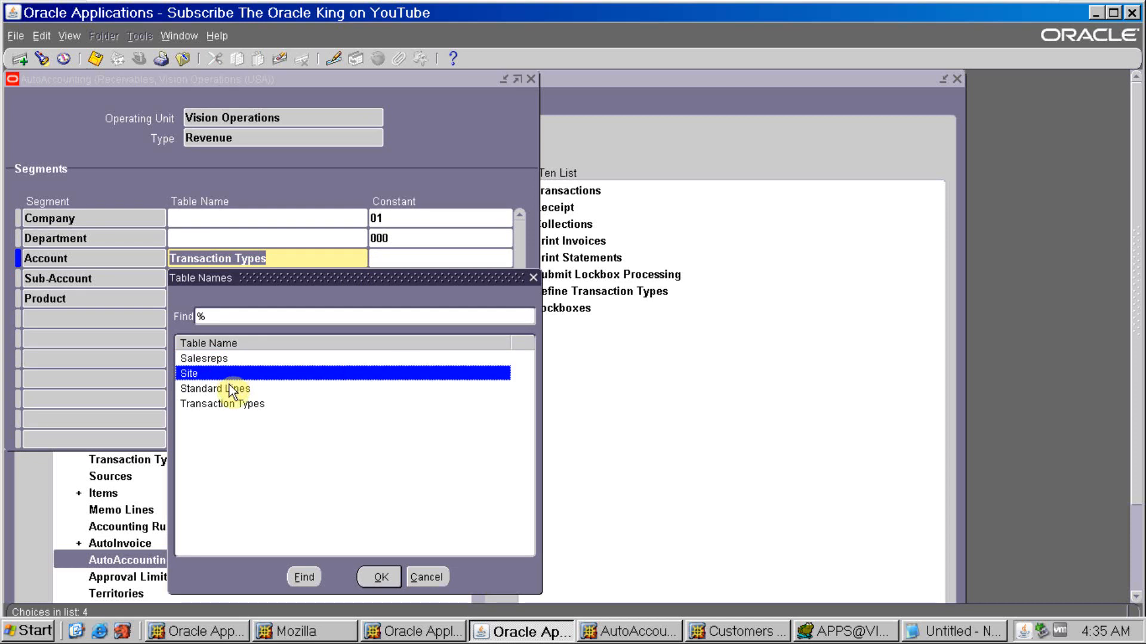
click(363, 574)
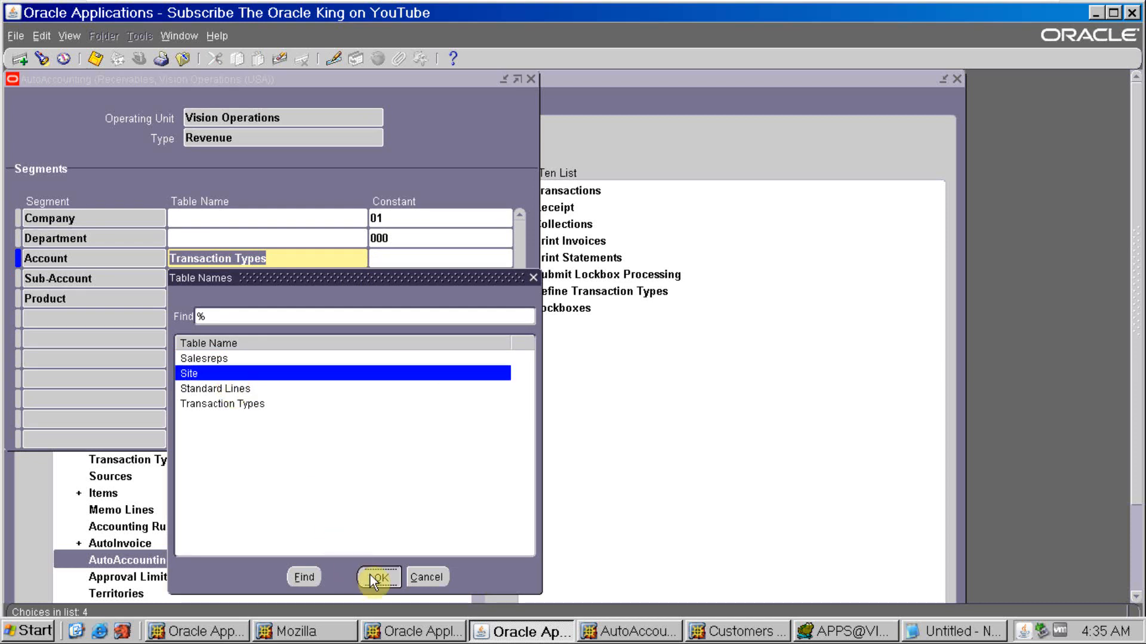
key(ctrl+s)
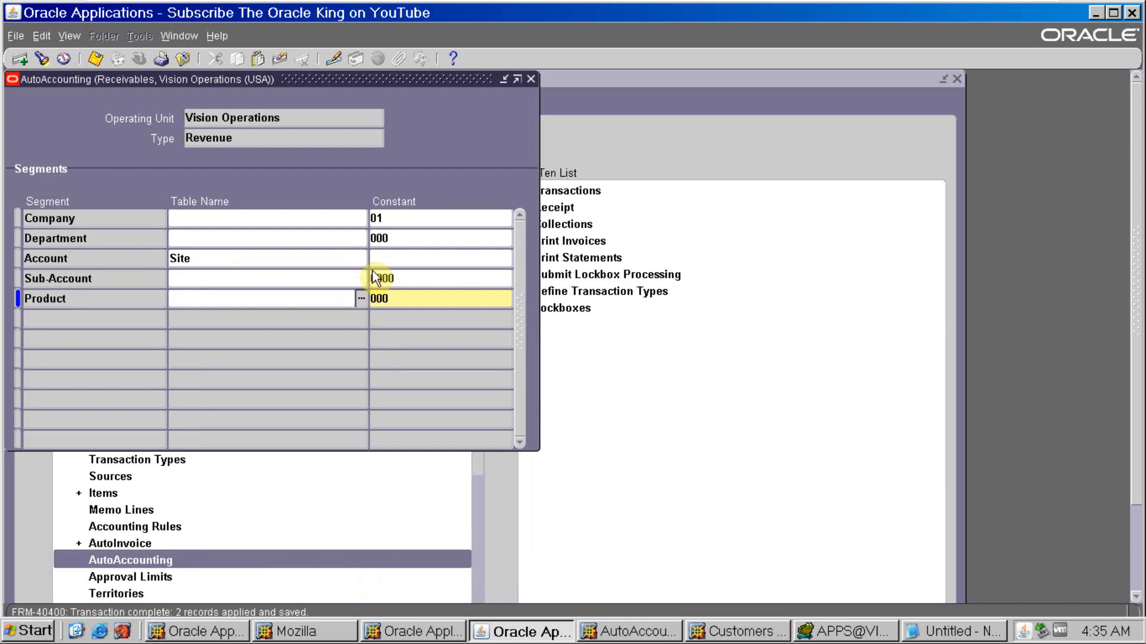
key(F4)
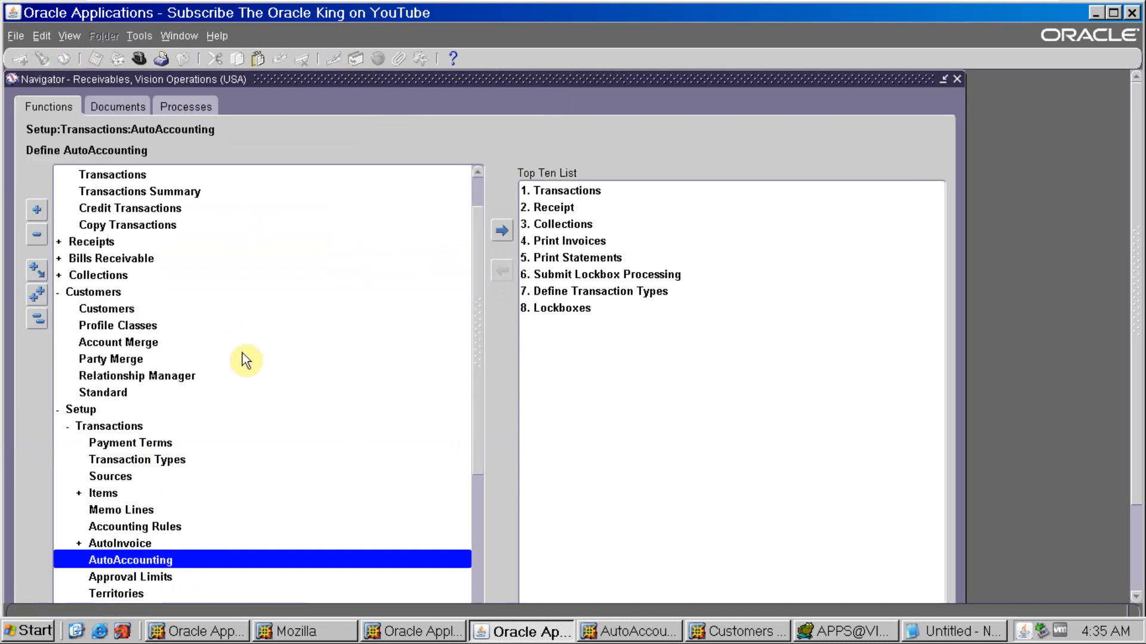
- In the Customers page, search by the customer's account number and open the account details of ABC Application Software
scroll(245, 360, up, 1)
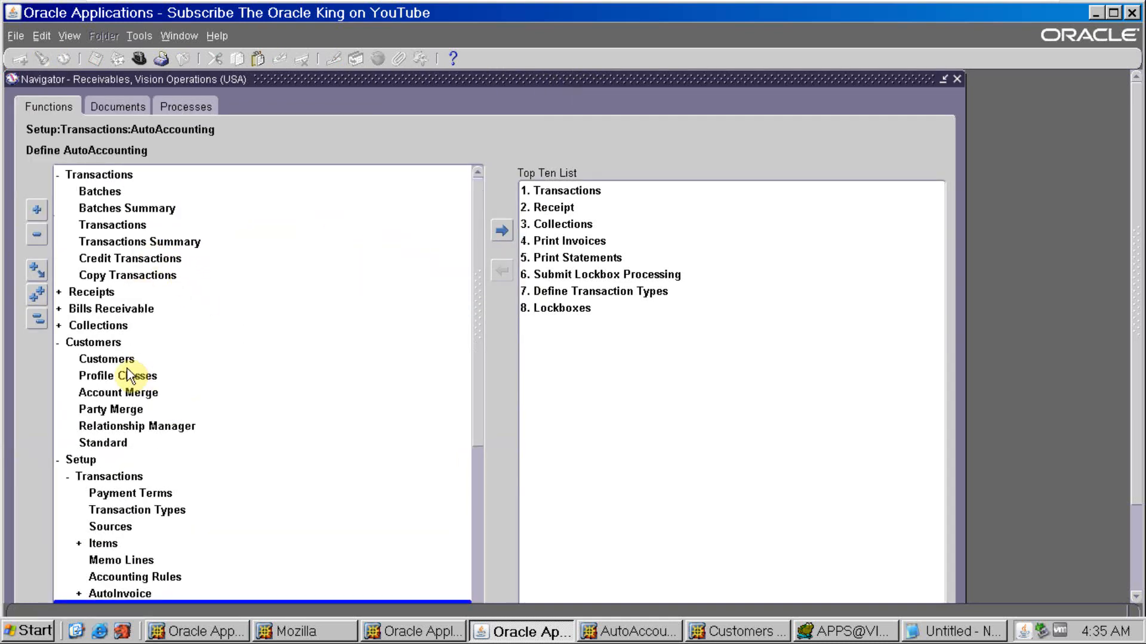
click(120, 444)
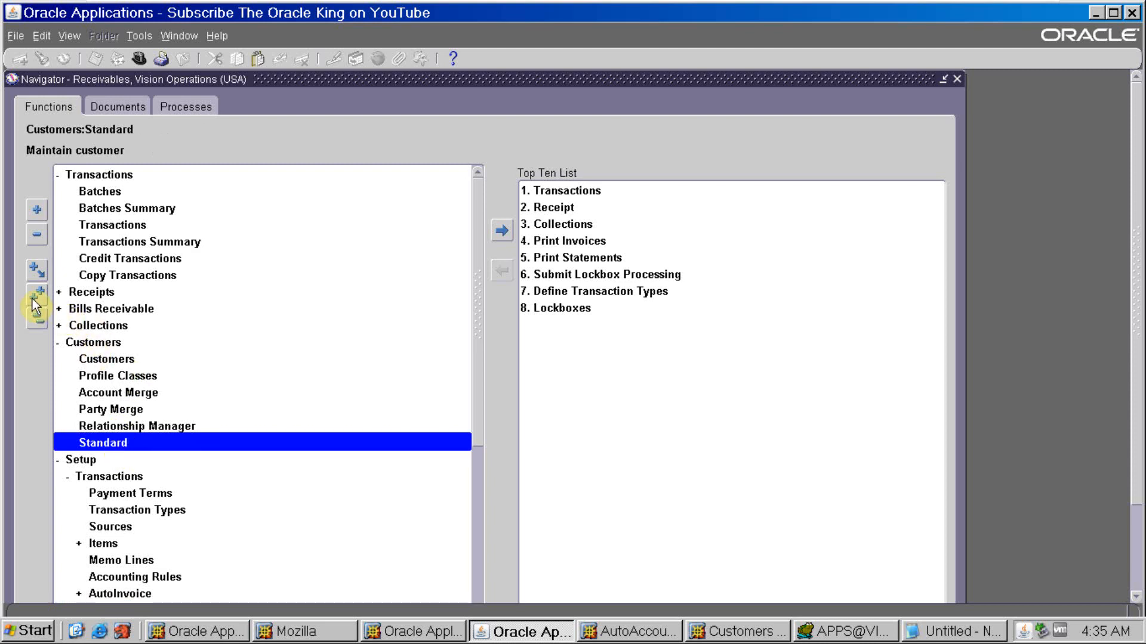
click(717, 633)
click(138, 371)
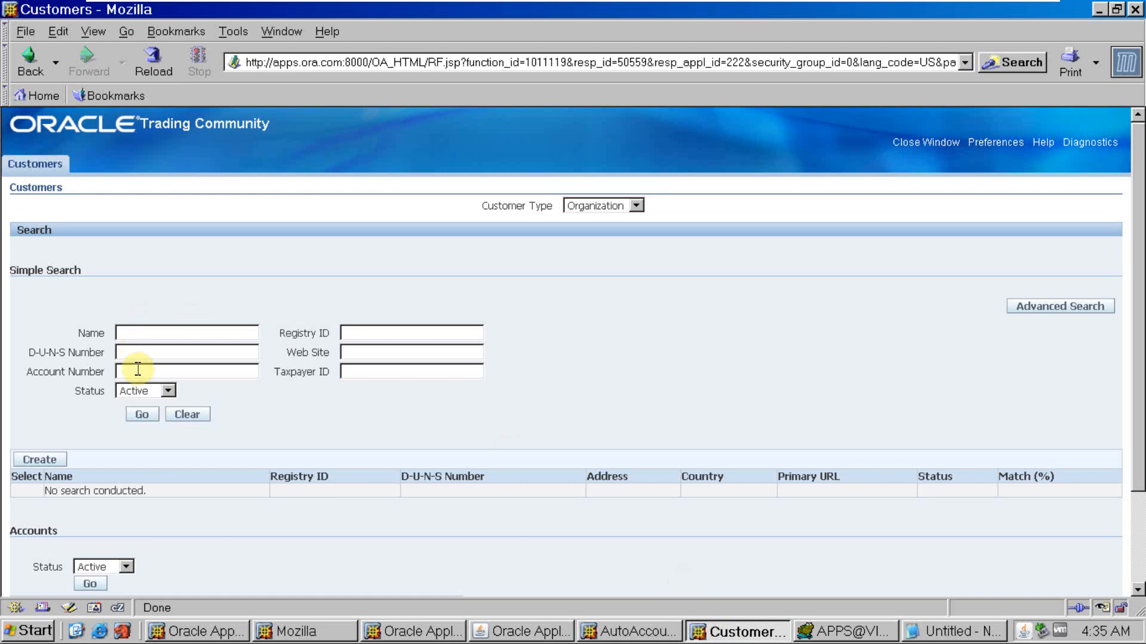
text(2636)
click(146, 417)
scroll(606, 516, down, 3)
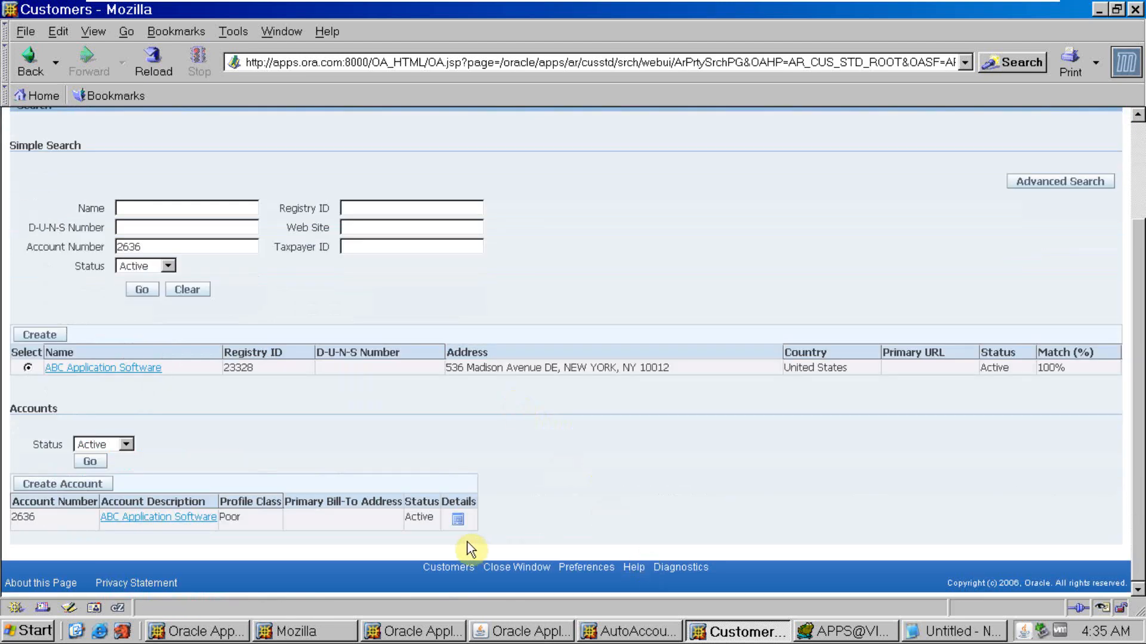
click(458, 519)
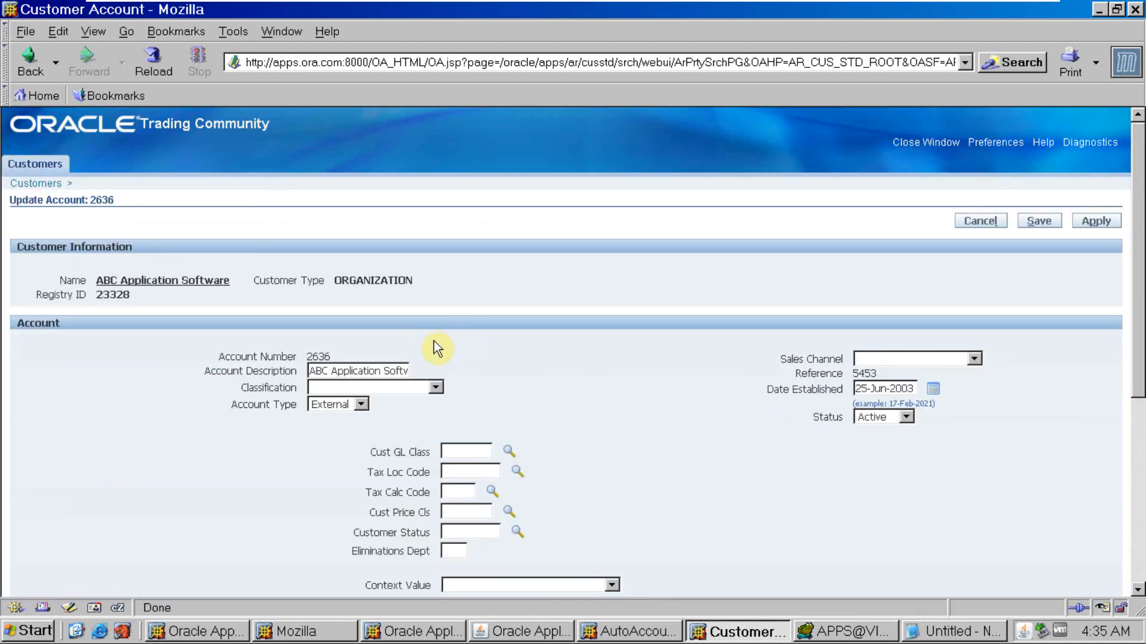
- Open the details of the account's New York site and go into its Bill To business purpose
scroll(502, 430, down, 5)
click(1019, 505)
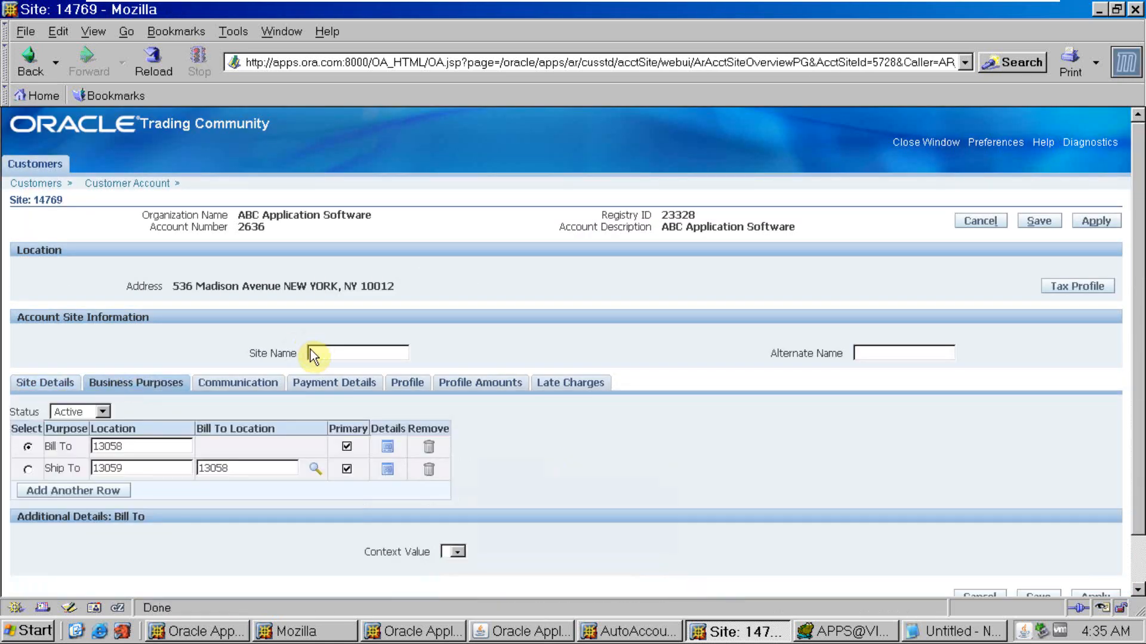
scroll(312, 353, down, 2)
click(388, 401)
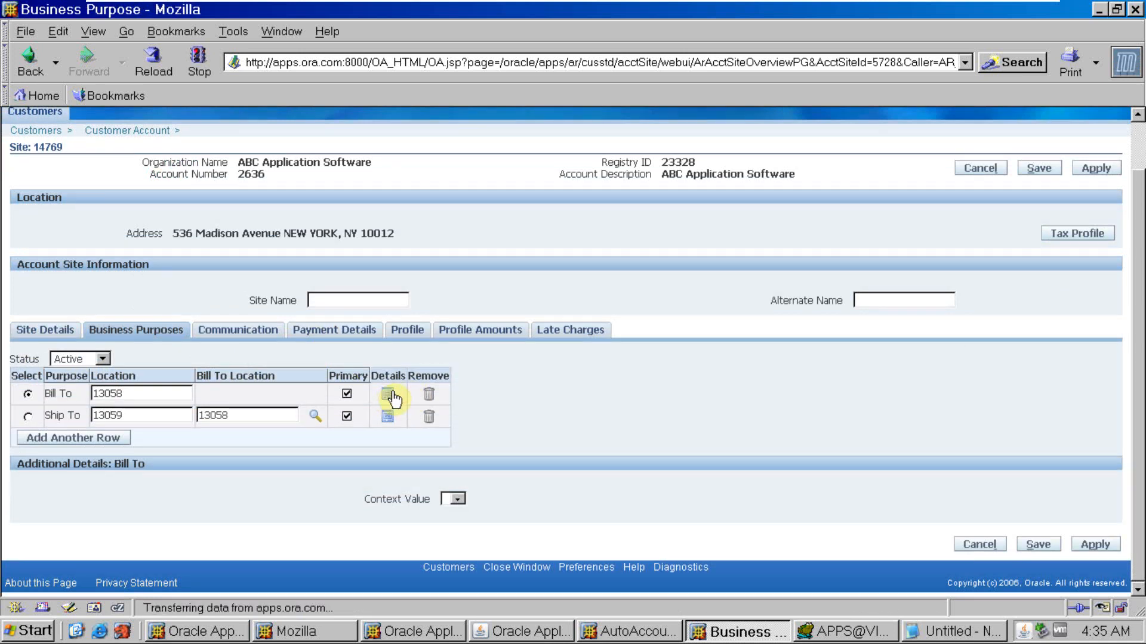
scroll(413, 379, down, 4)
scroll(412, 379, up, 3)
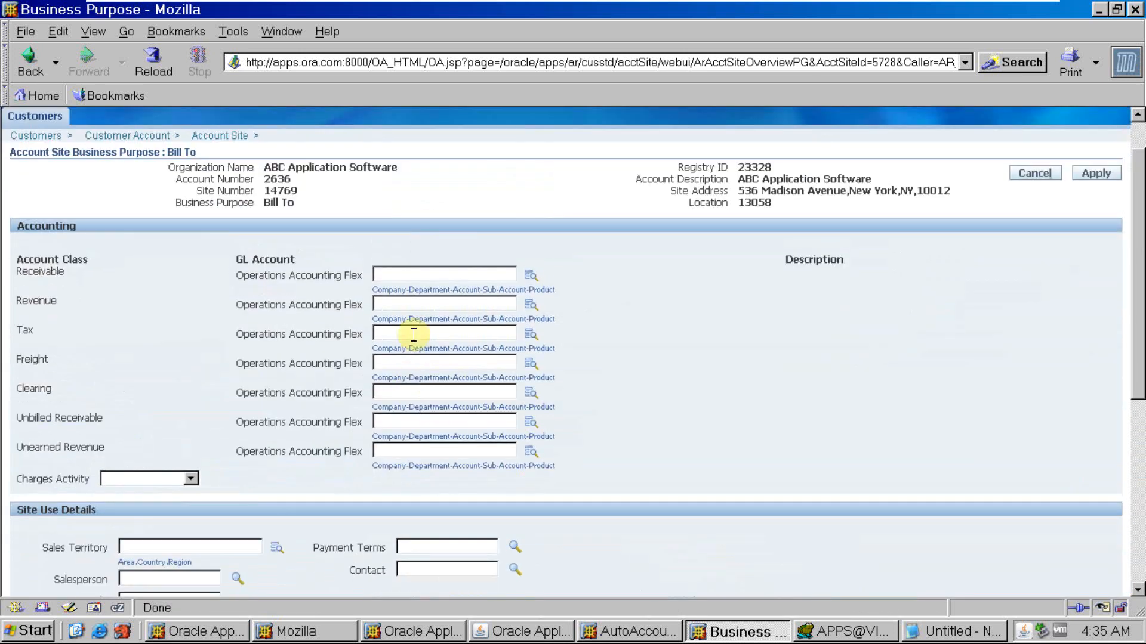
click(422, 277)
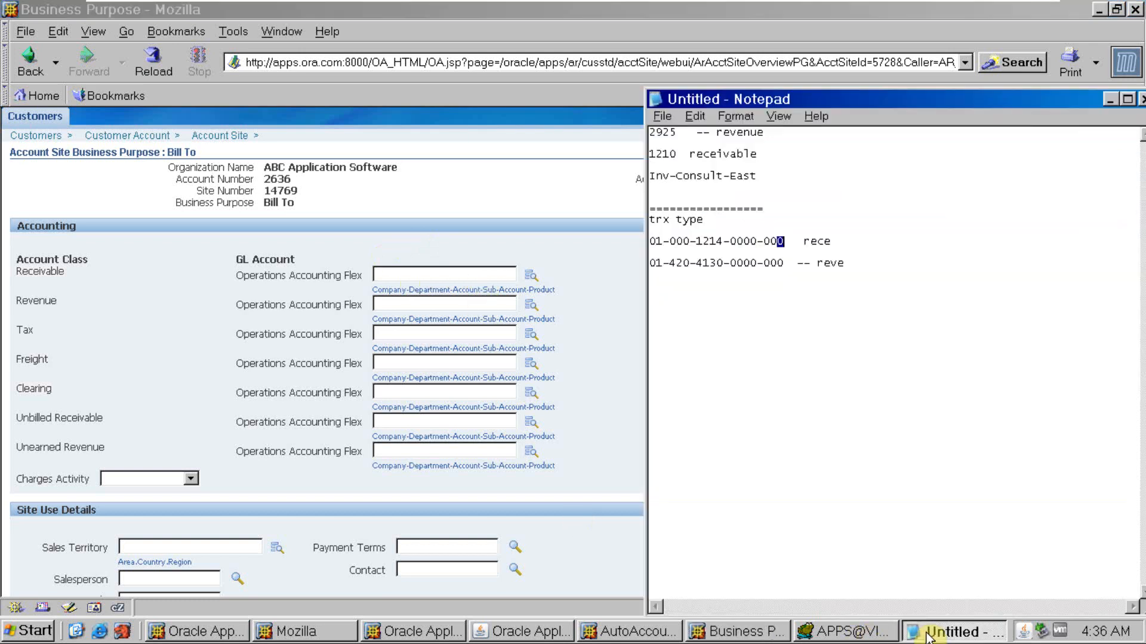
click(940, 631)
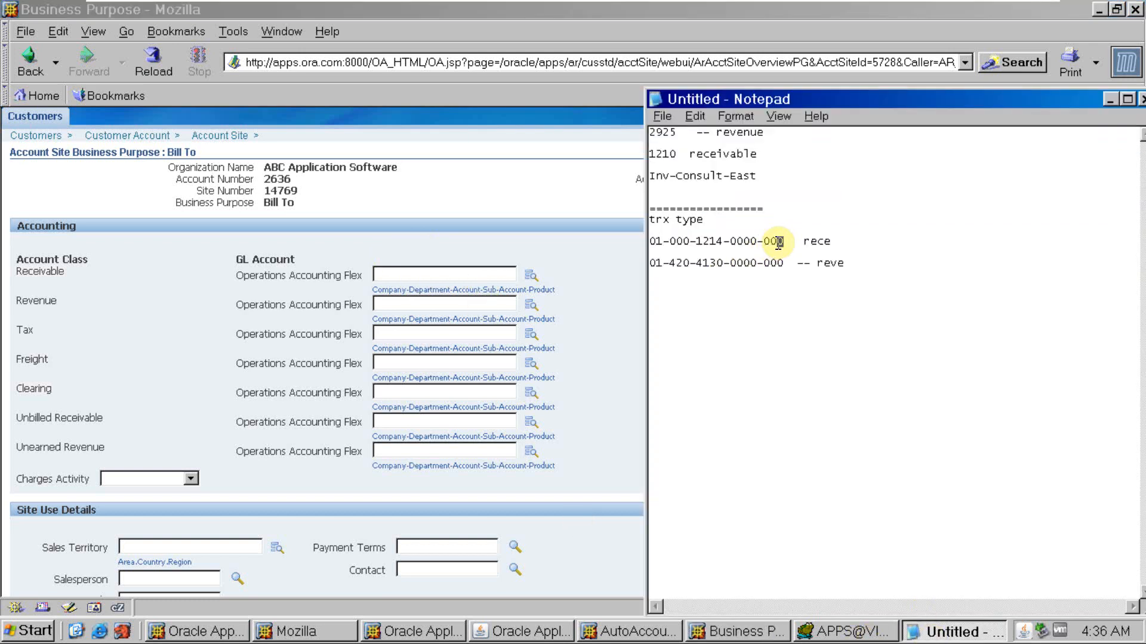
double_click(785, 241)
key(ctrl+c)
key(alt+Tab)
key(ctrl+v)
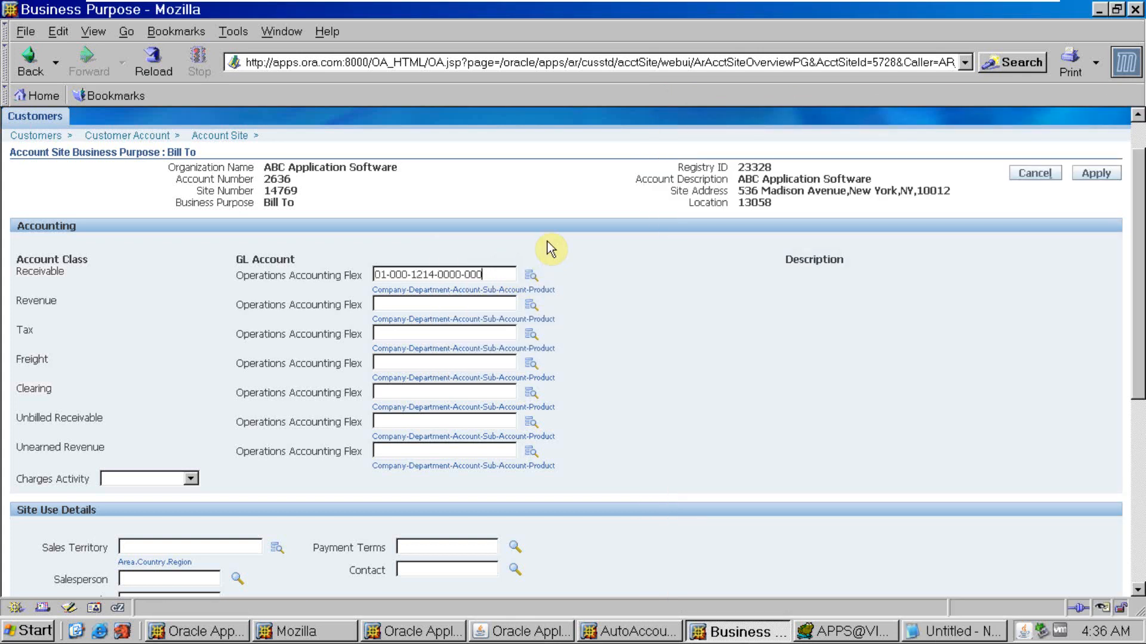
click(532, 276)
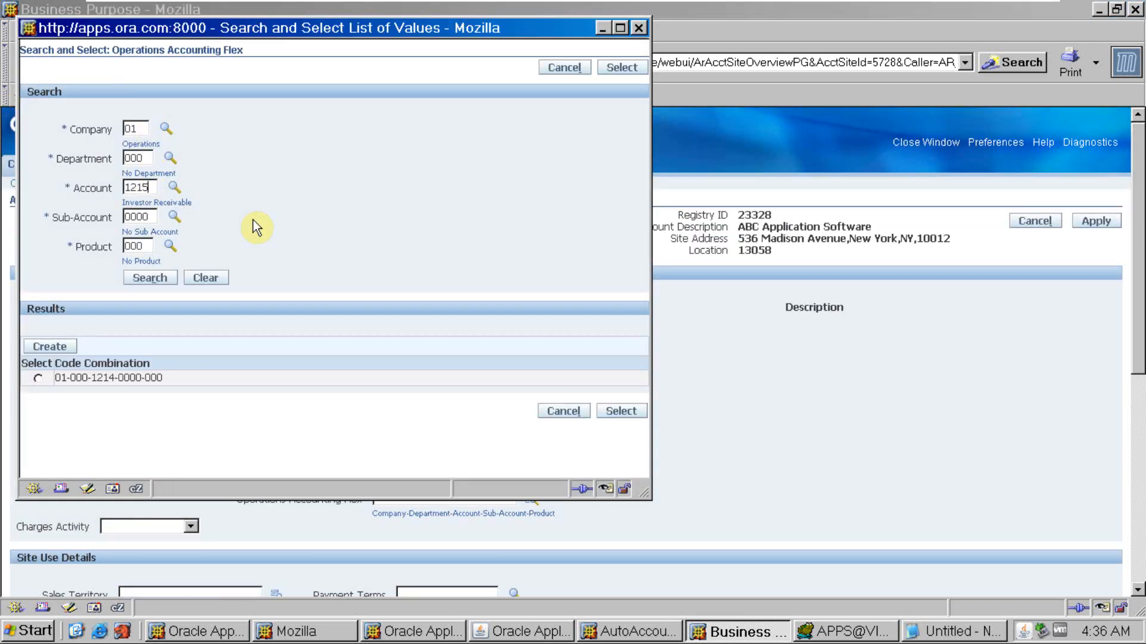
key(Tab)
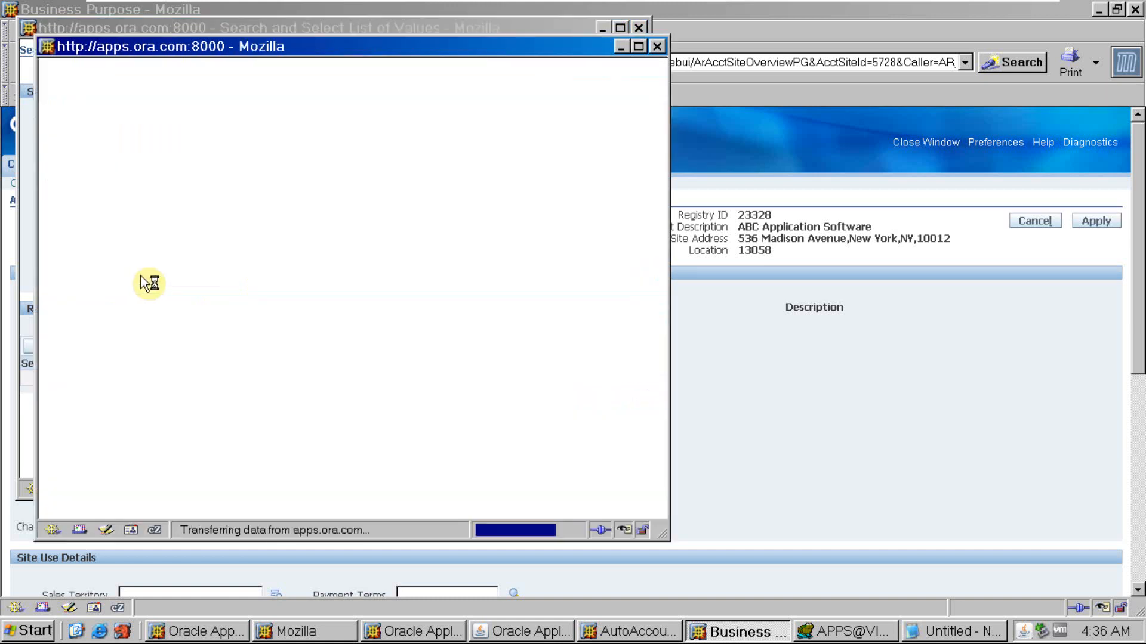
click(276, 169)
key(BackSpace)
text(6)
key(Return)
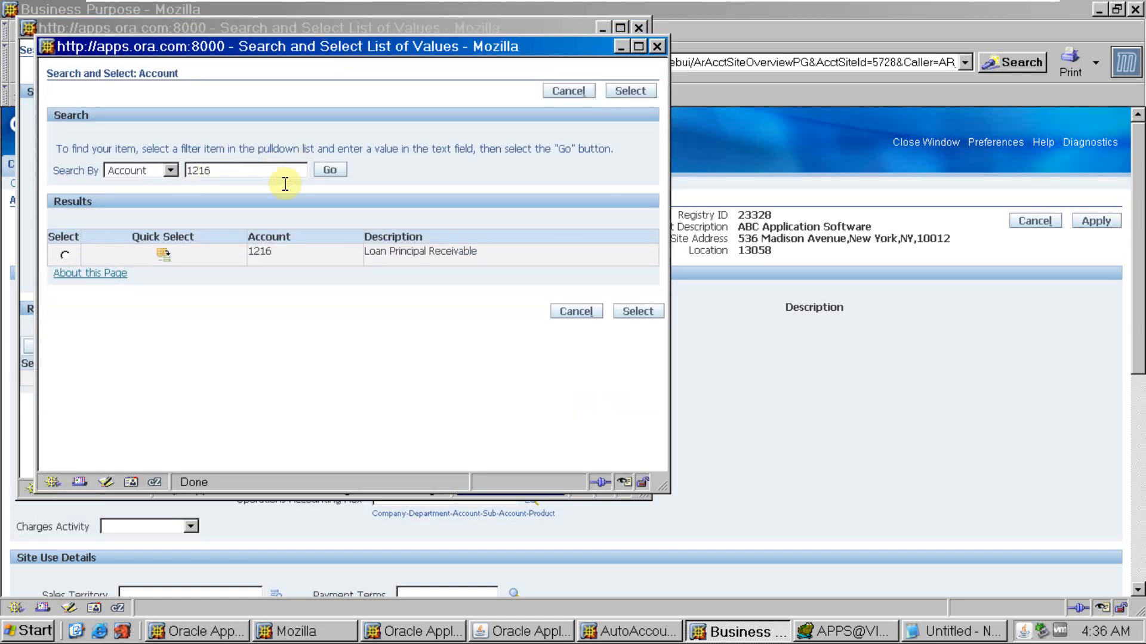
click(163, 255)
click(169, 279)
click(37, 379)
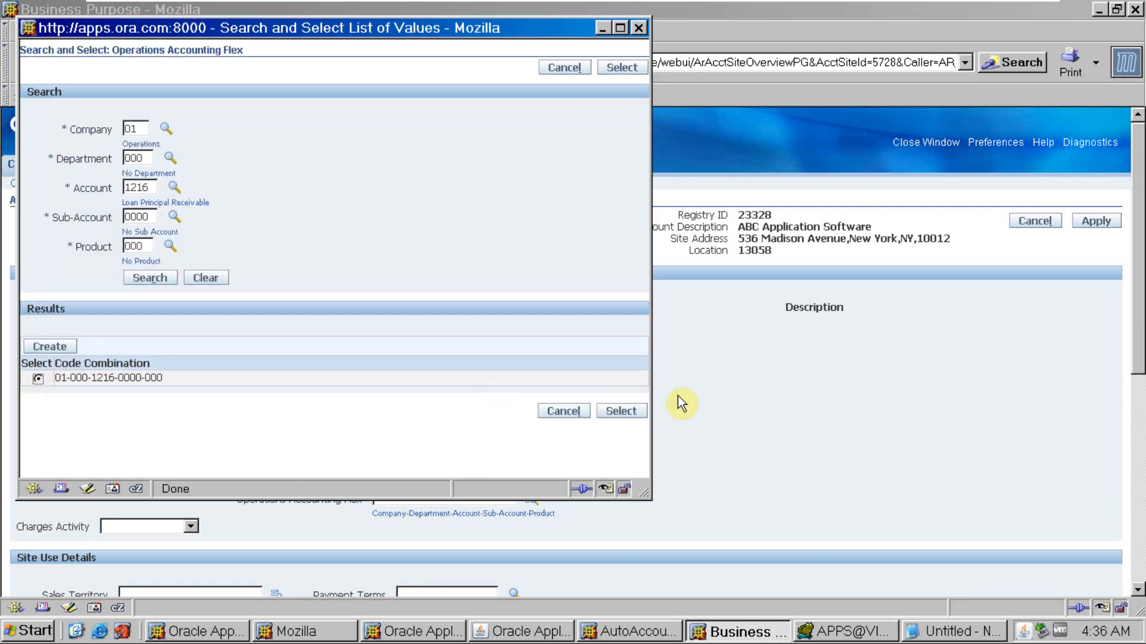
click(621, 411)
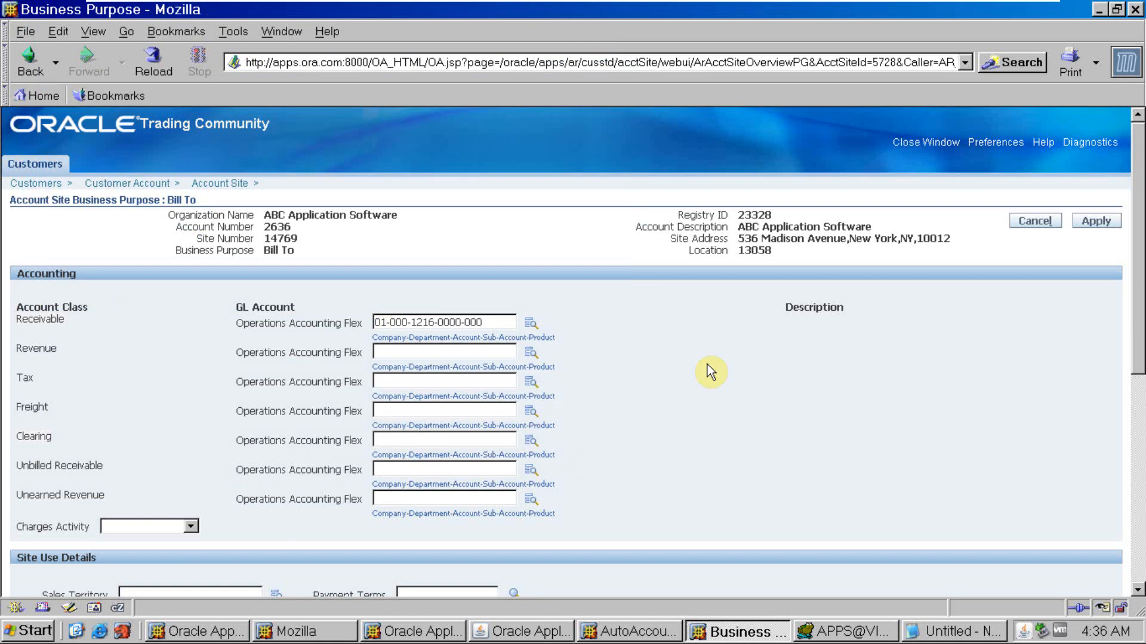
key(alt+Tab)
drag(867, 273, 587, 224)
click(960, 306)
key(Return)
text(============)
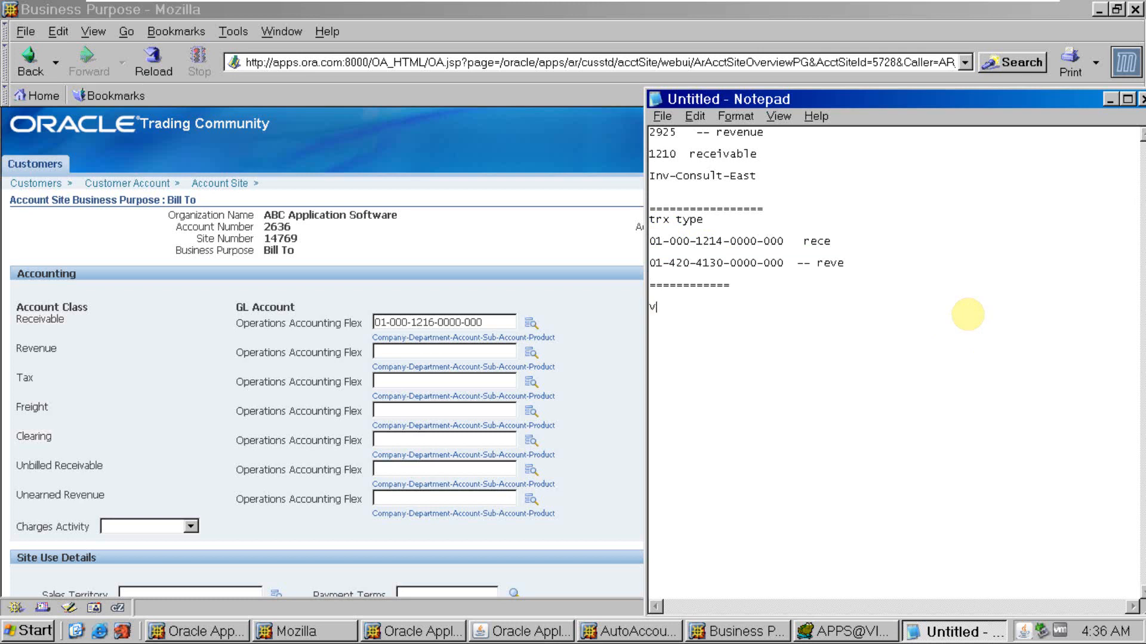
key(ctrl+v)
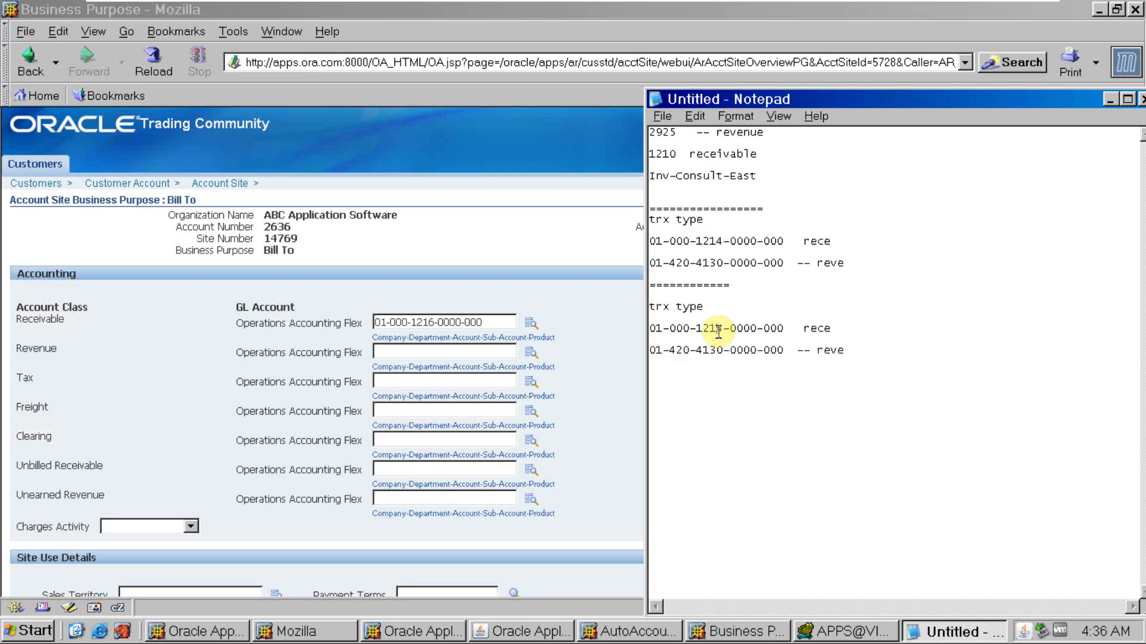
key(BackSpace)
text(6)
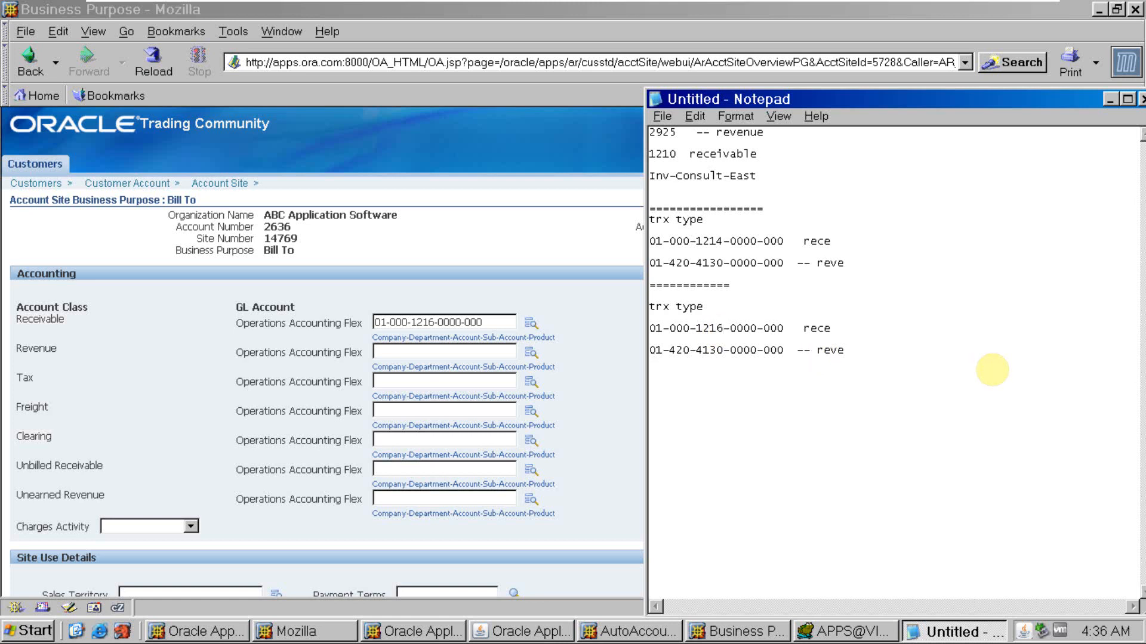
key(alt+Tab)
key(alt+Tab)
drag(783, 350, 650, 344)
key(ctrl+c)
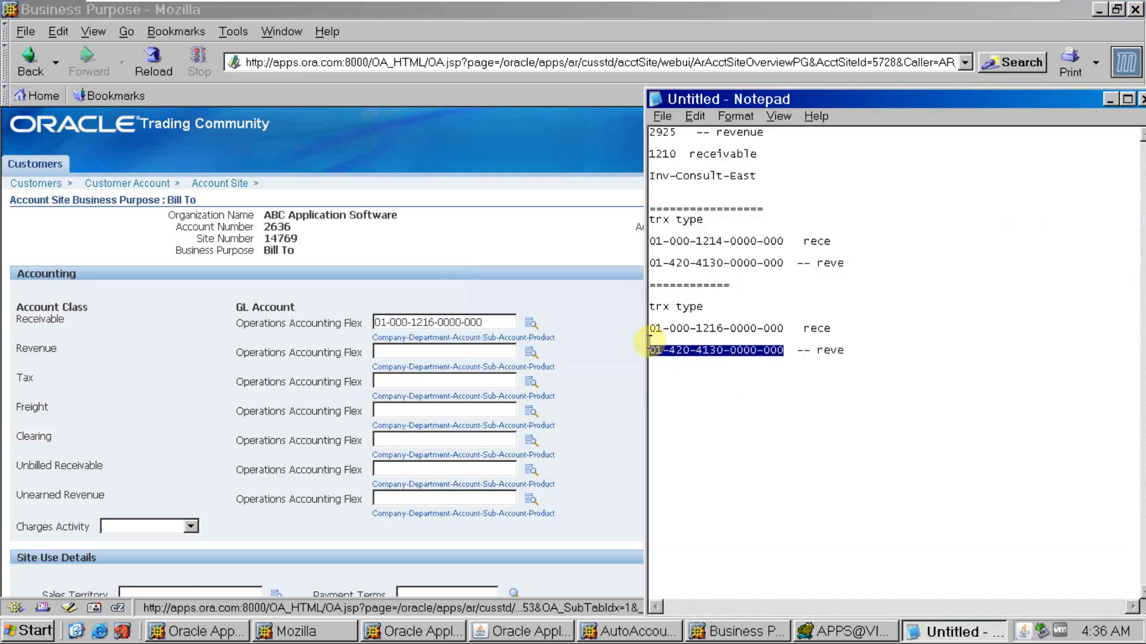
click(496, 352)
key(ctrl+v)
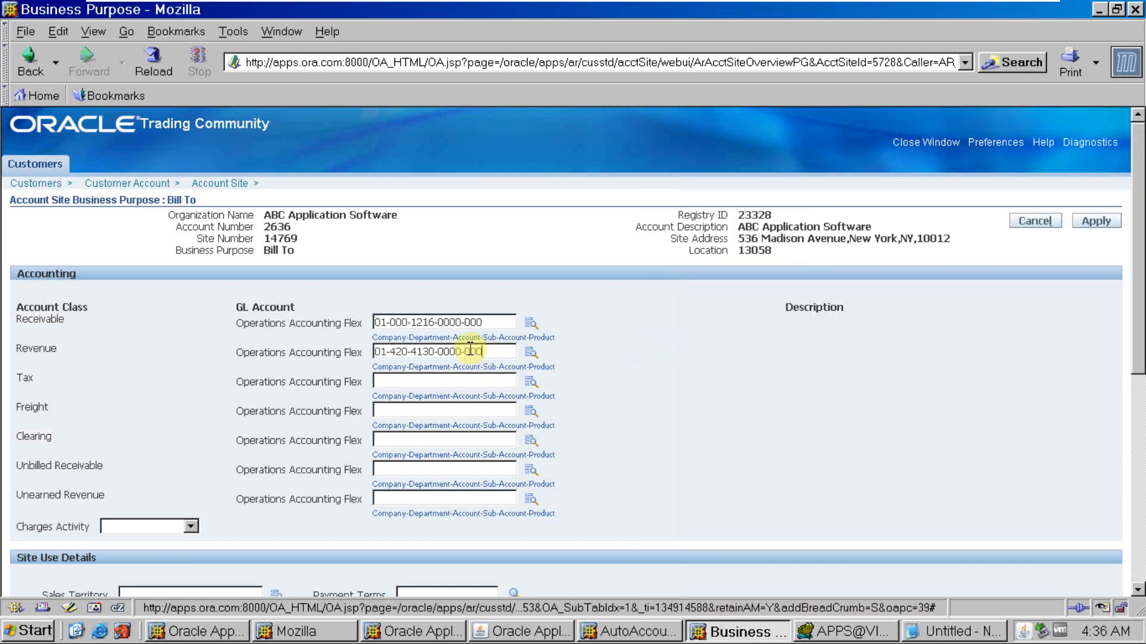
click(530, 352)
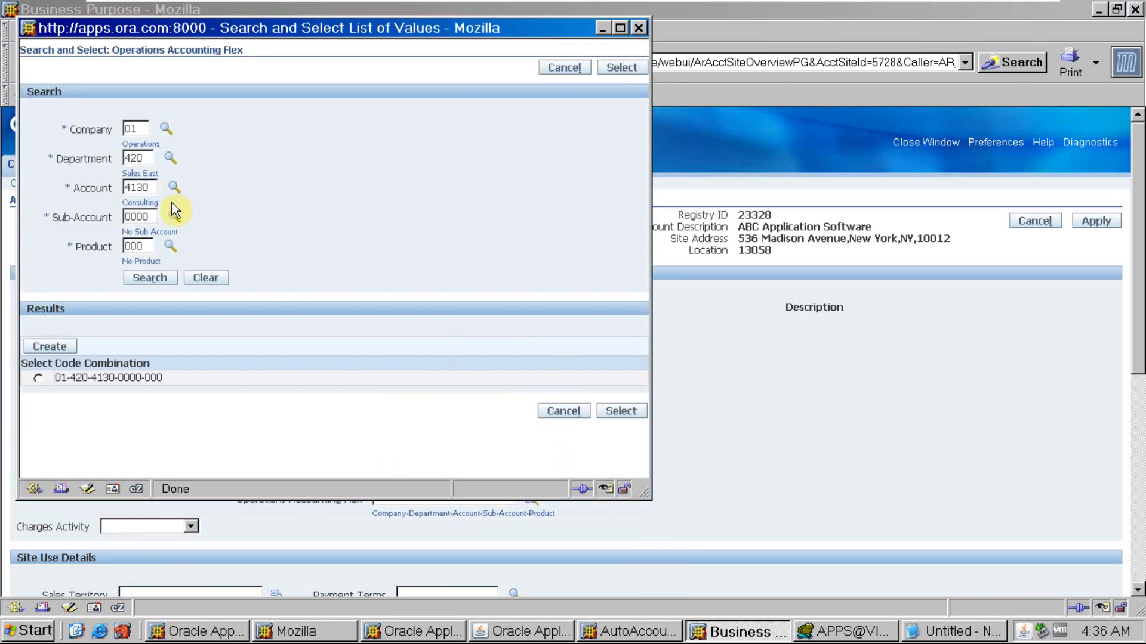
click(144, 188)
key(Tab)
click(150, 278)
click(38, 378)
click(623, 413)
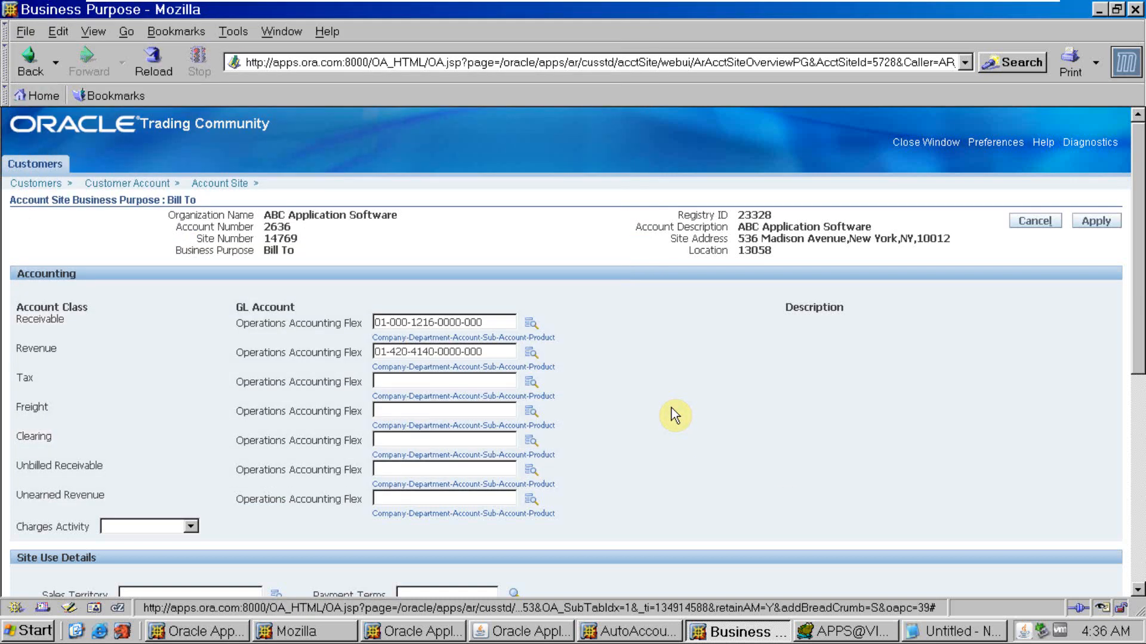
- Update the copied revenue account in Notepad to match the site's 4140 Account segment and return to the Business Purpose page
key(alt+Tab)
click(716, 350)
key(BackSpace)
key(alt+Tab)
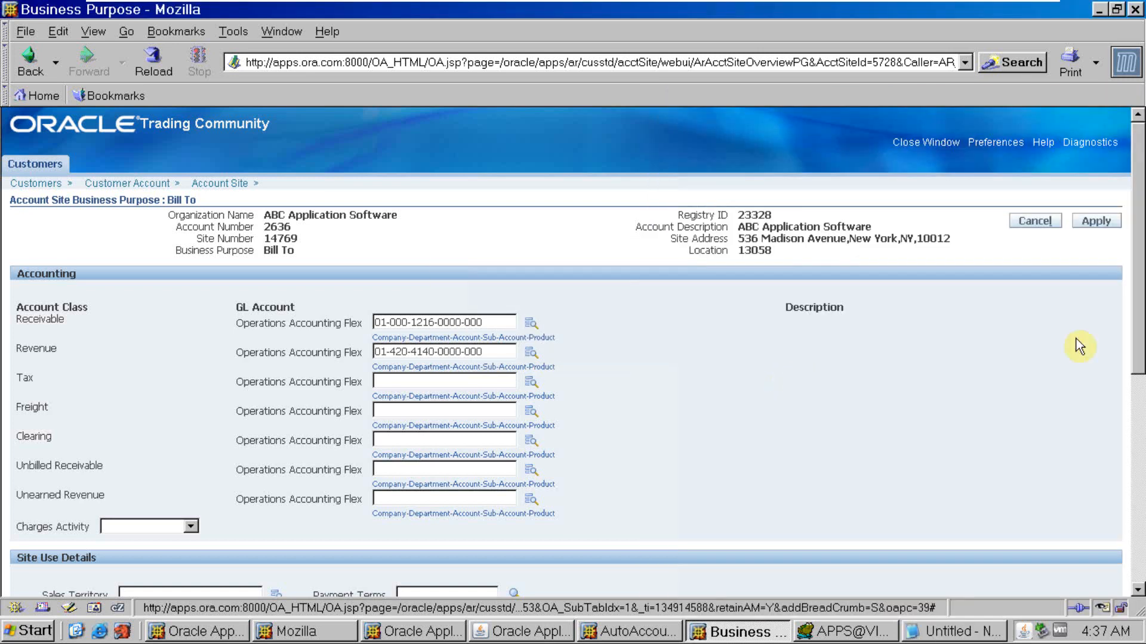
- Apply the changes to the Bill To purpose, the site and the customer account
click(1111, 224)
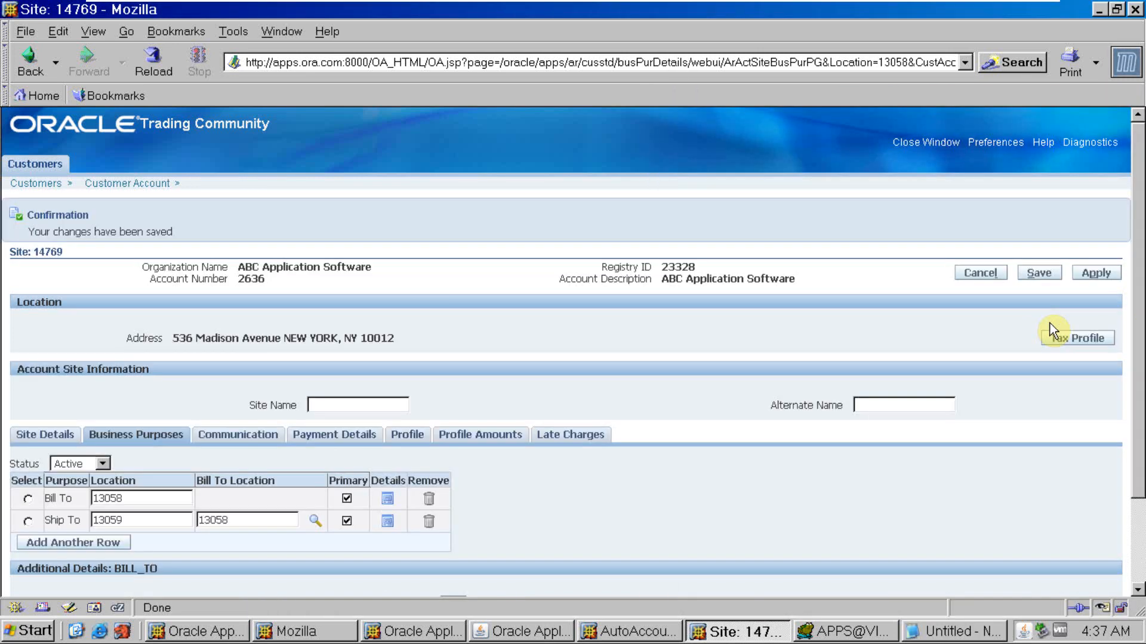
click(1096, 274)
click(1097, 270)
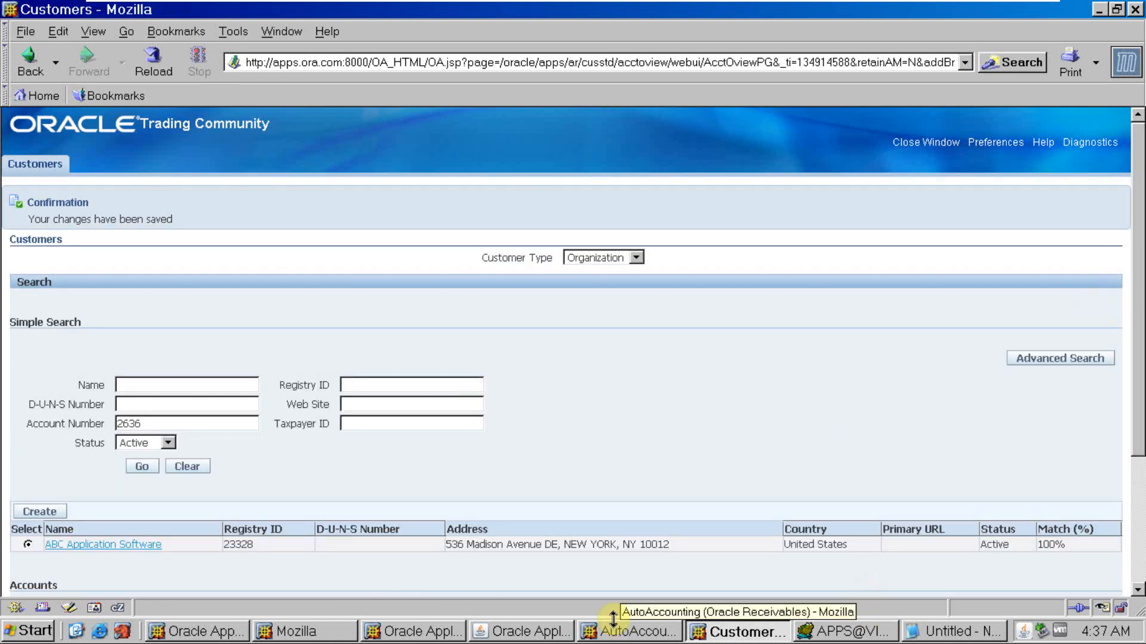
- Switch back to Oracle Applications, collapse the navigator tree and open the Transactions form
click(522, 631)
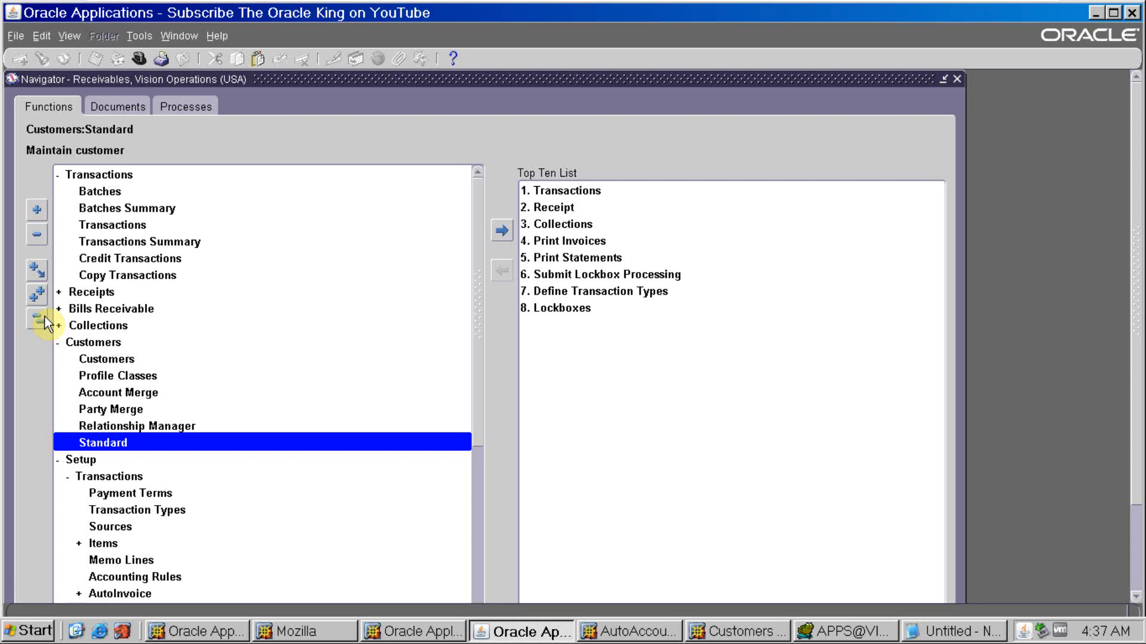
click(37, 295)
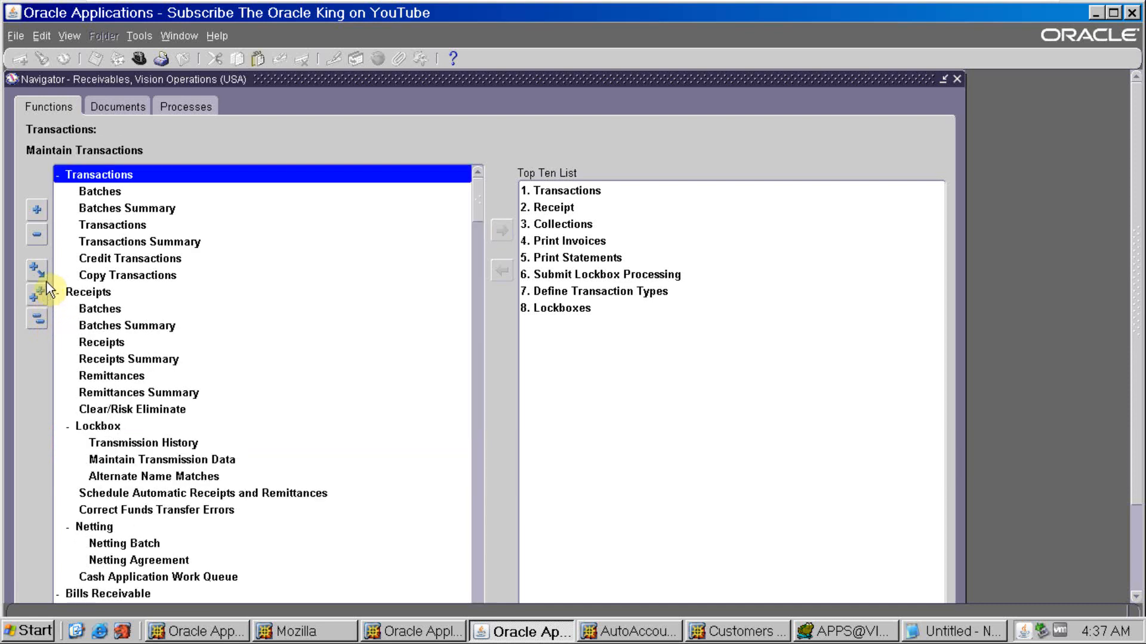
click(38, 320)
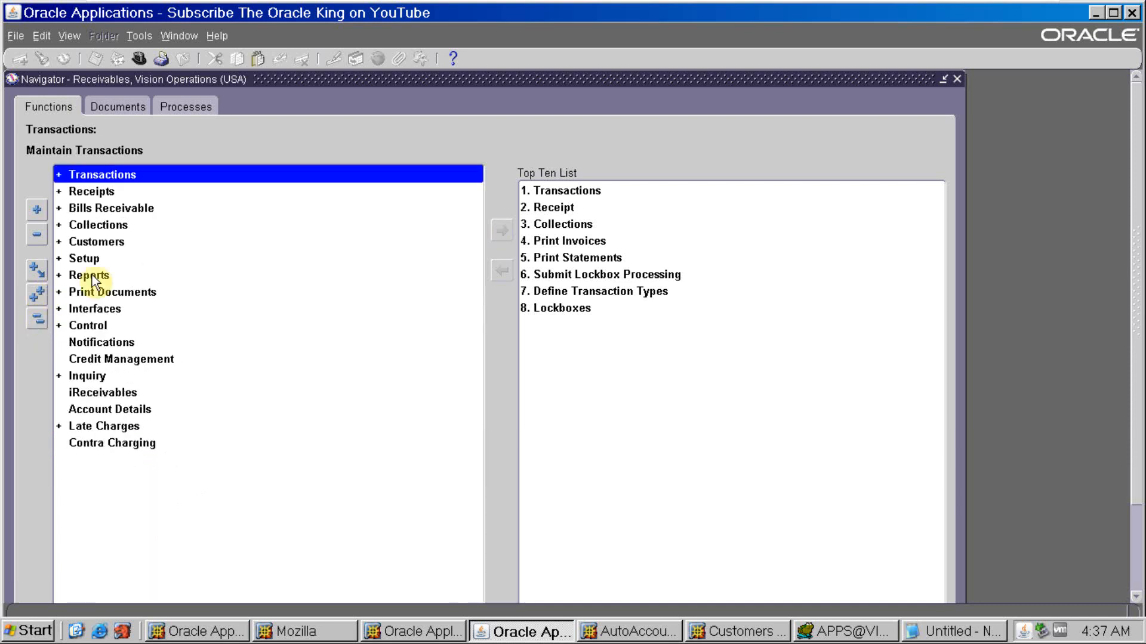
double_click(101, 174)
double_click(105, 225)
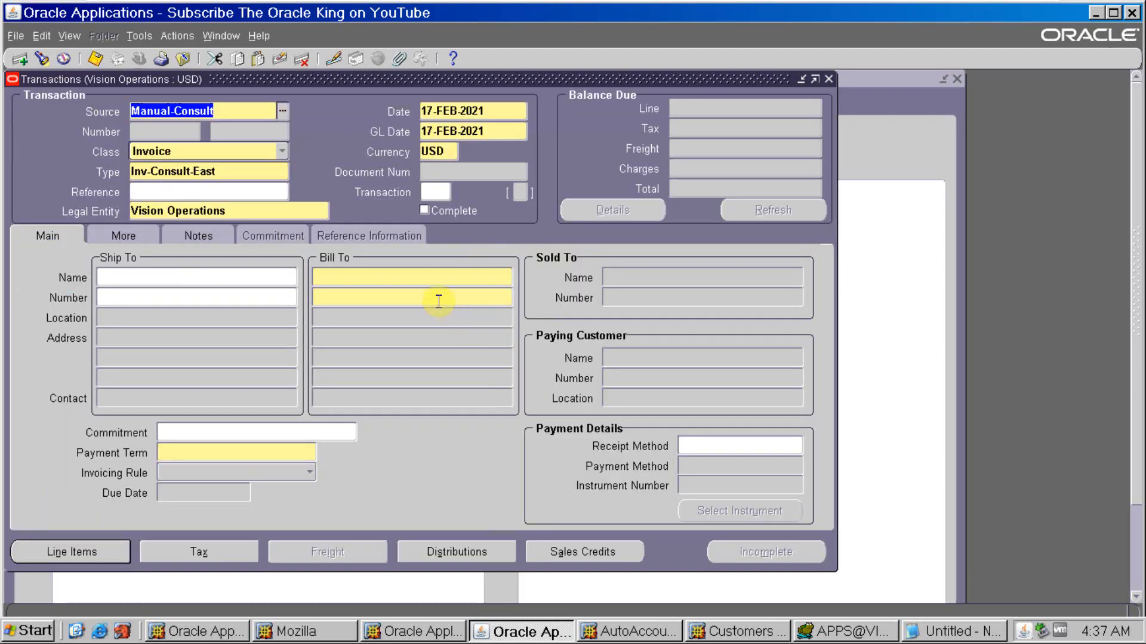
- Set ABC Application Software as the new invoice's Bill To customer by entering its customer number
click(432, 290)
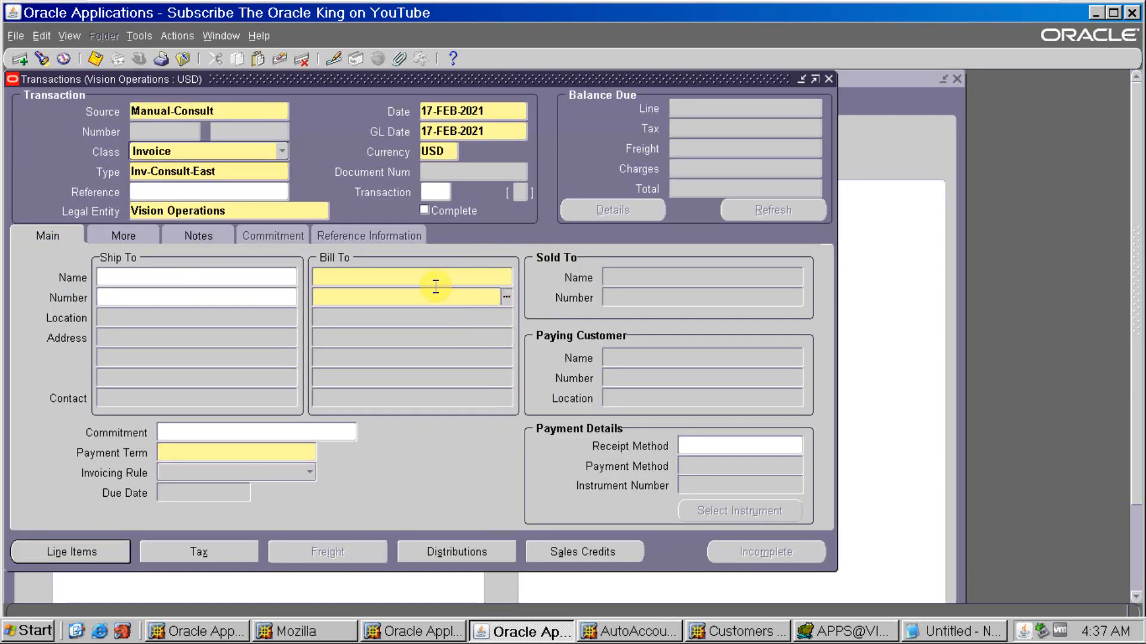
text(2636)
key(Tab)
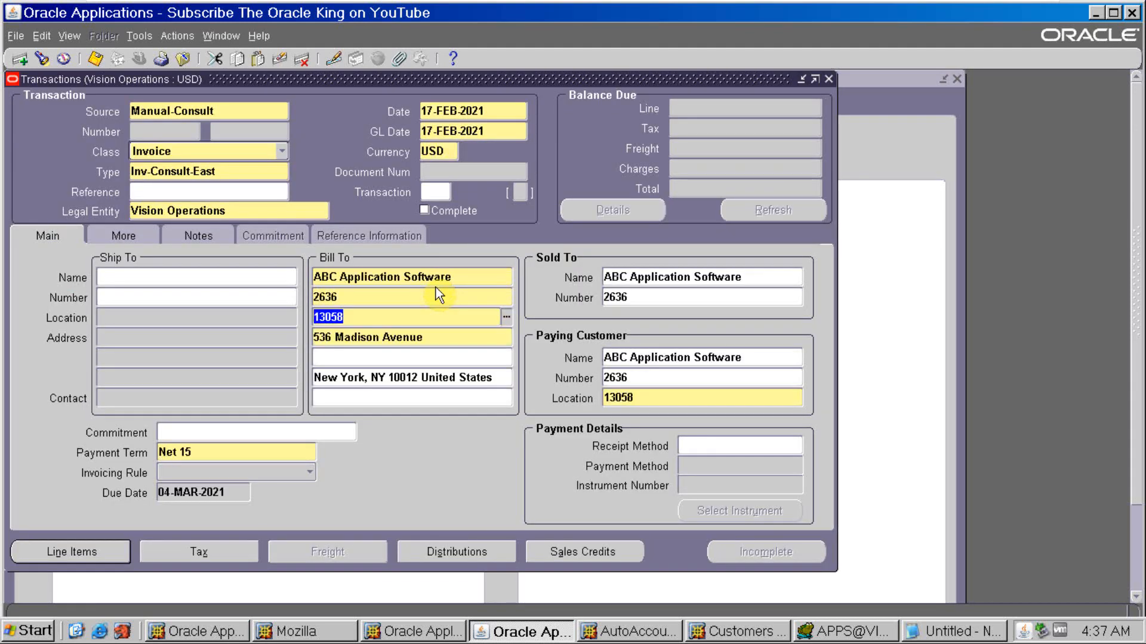
- Add an invoice line described as test with quantity 1 and unit price 100
click(91, 552)
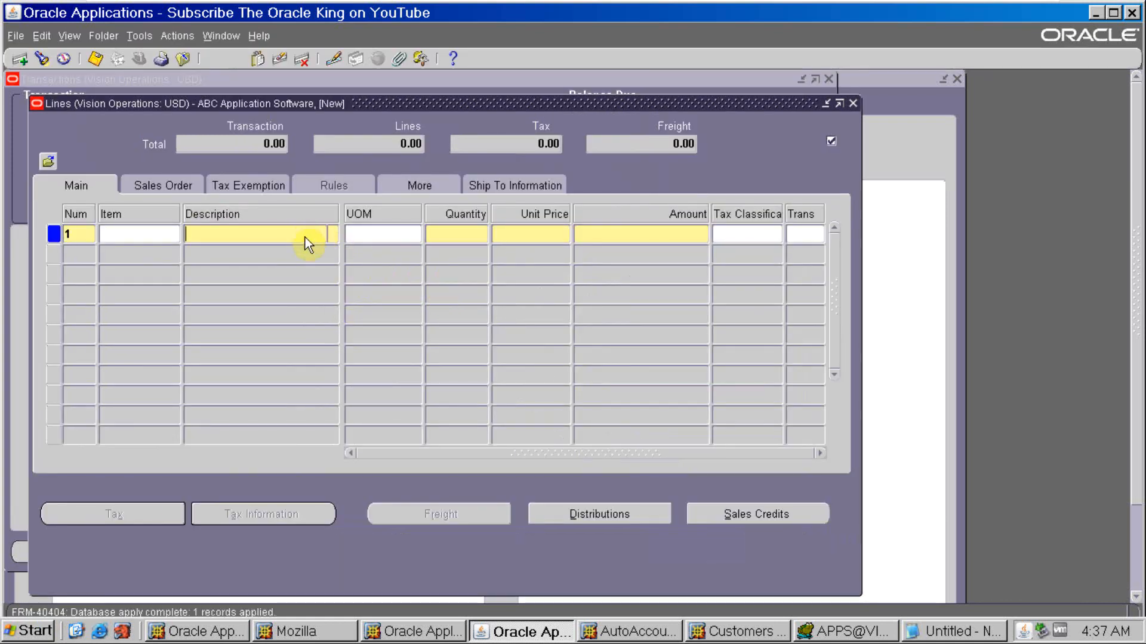
key(Tab)
key(Tab)
text(1)
key(Tab)
text(100)
key(Tab)
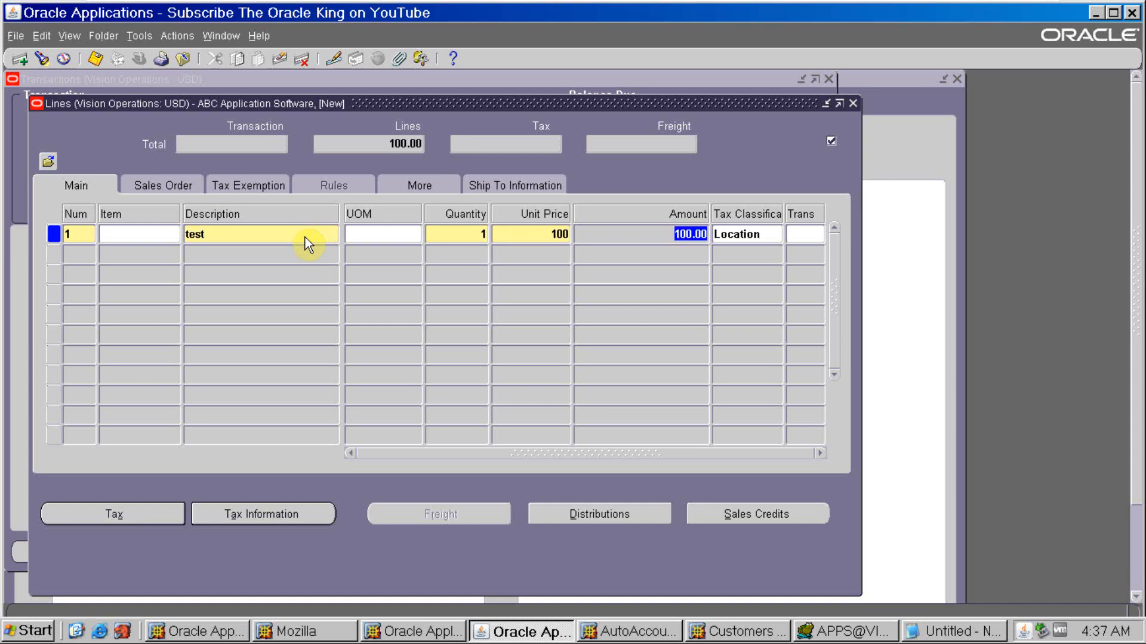
- Open the invoice line's distributions and show the accounts for all lines
click(588, 514)
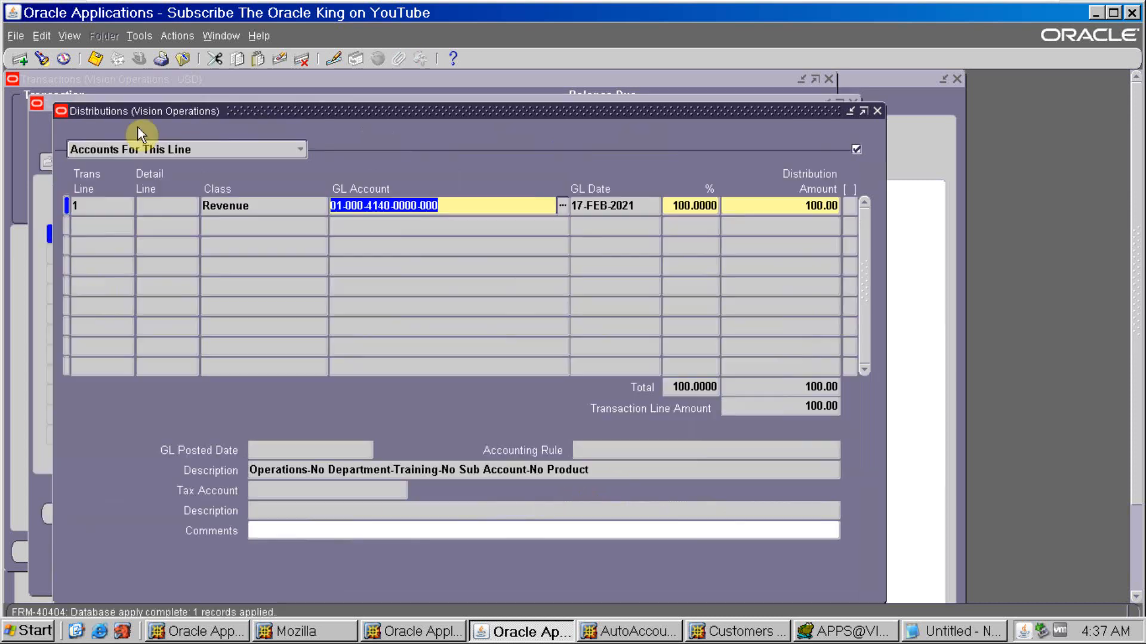
click(292, 154)
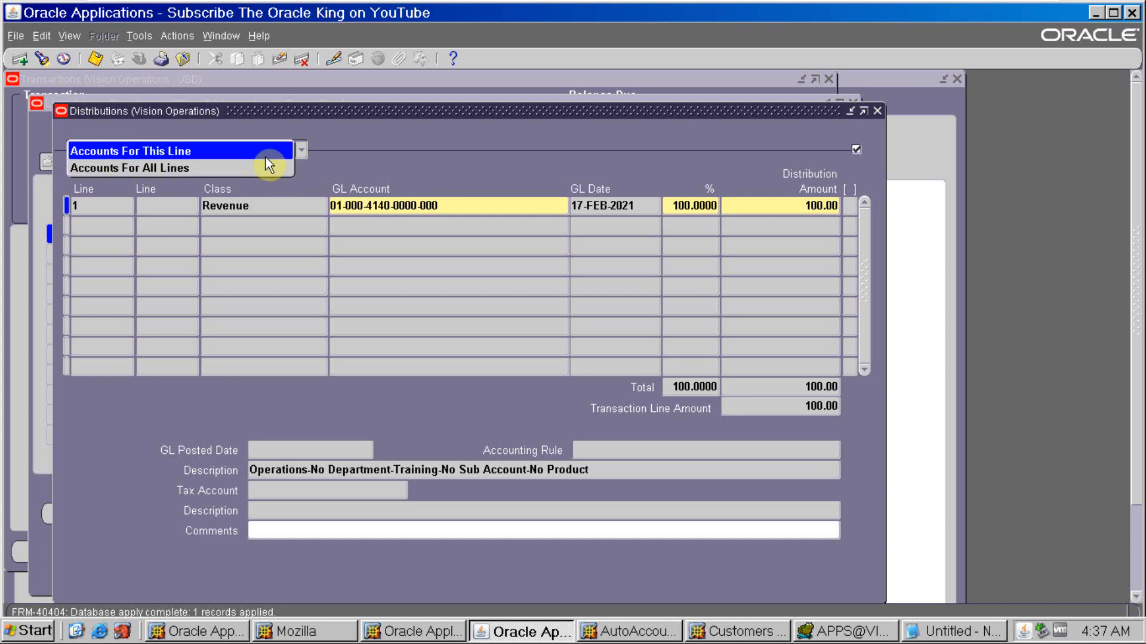
click(265, 157)
click(276, 159)
click(271, 165)
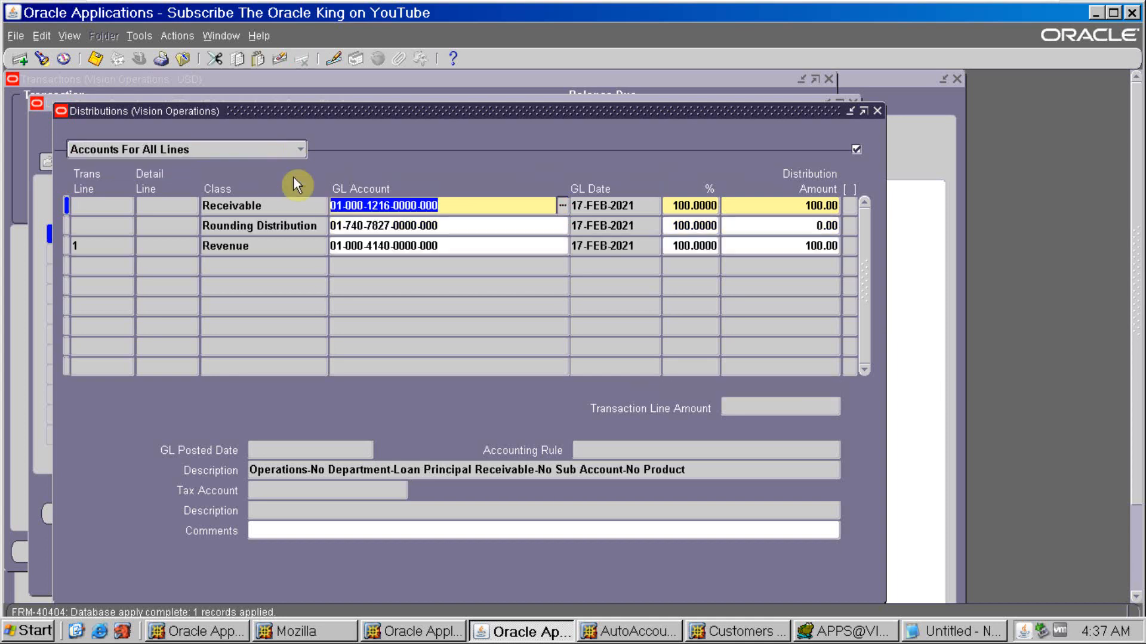
- Switch to the Notepad notes and replace trx with customer in the heading above the 1216 and 4140 accounts
click(476, 206)
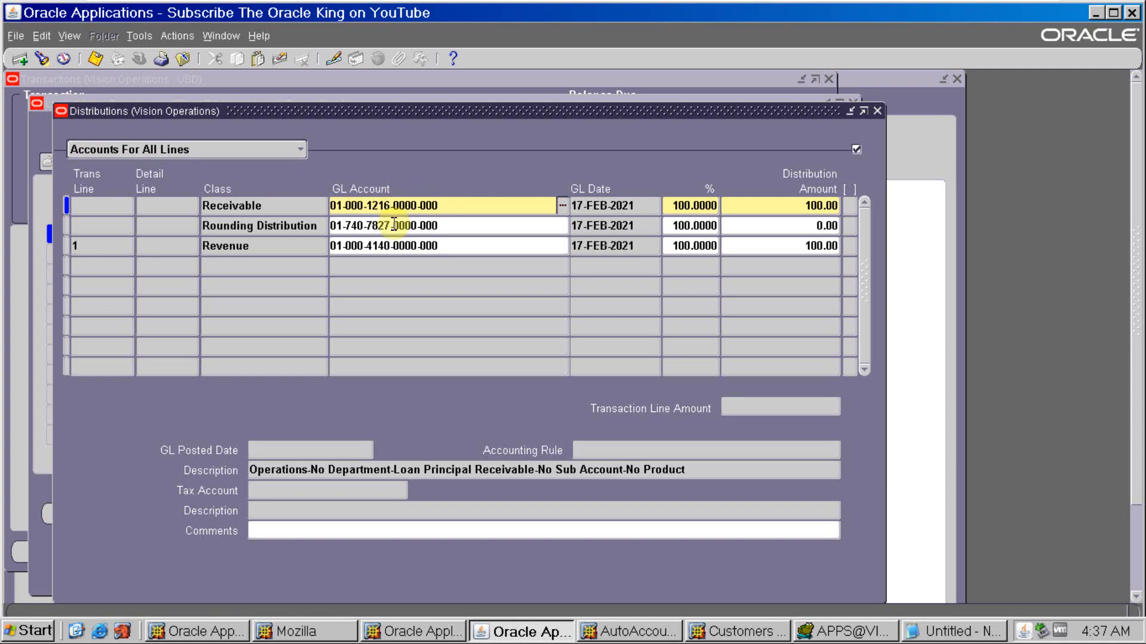
key(alt+Tab)
key(alt+Tab)
key(alt+Tab)
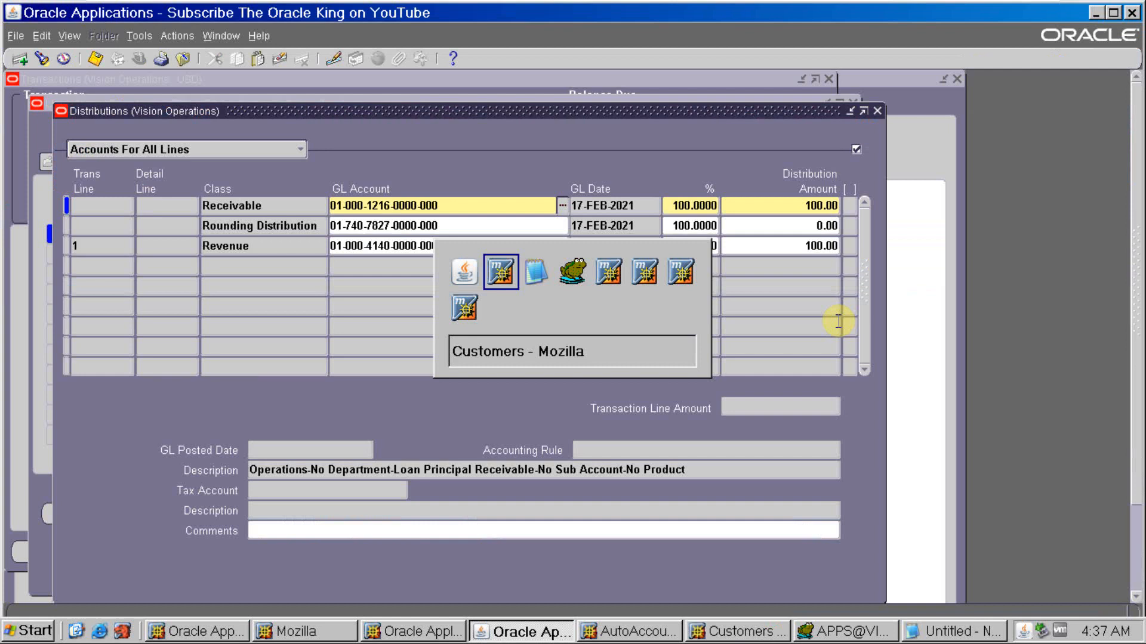
key(alt+Tab)
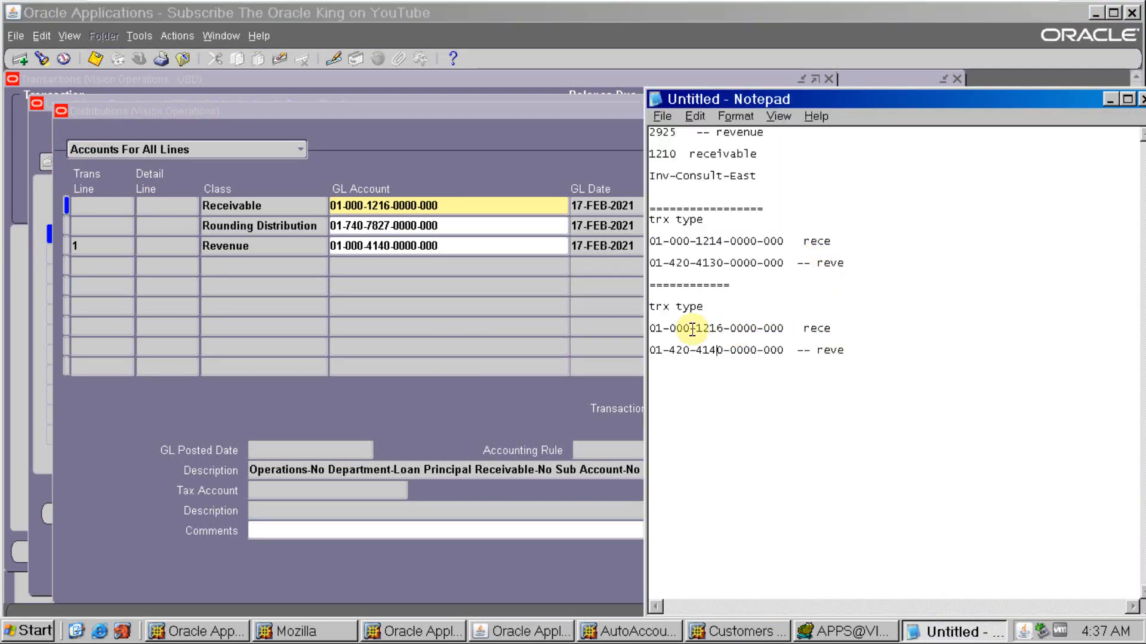
drag(670, 307, 645, 307)
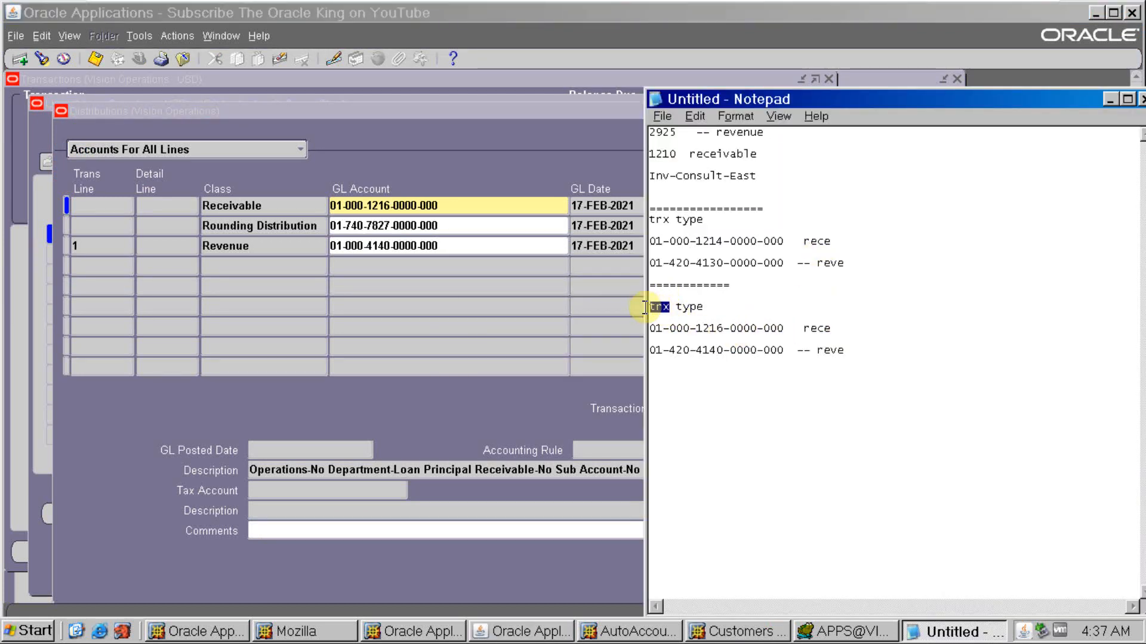
text(customer)
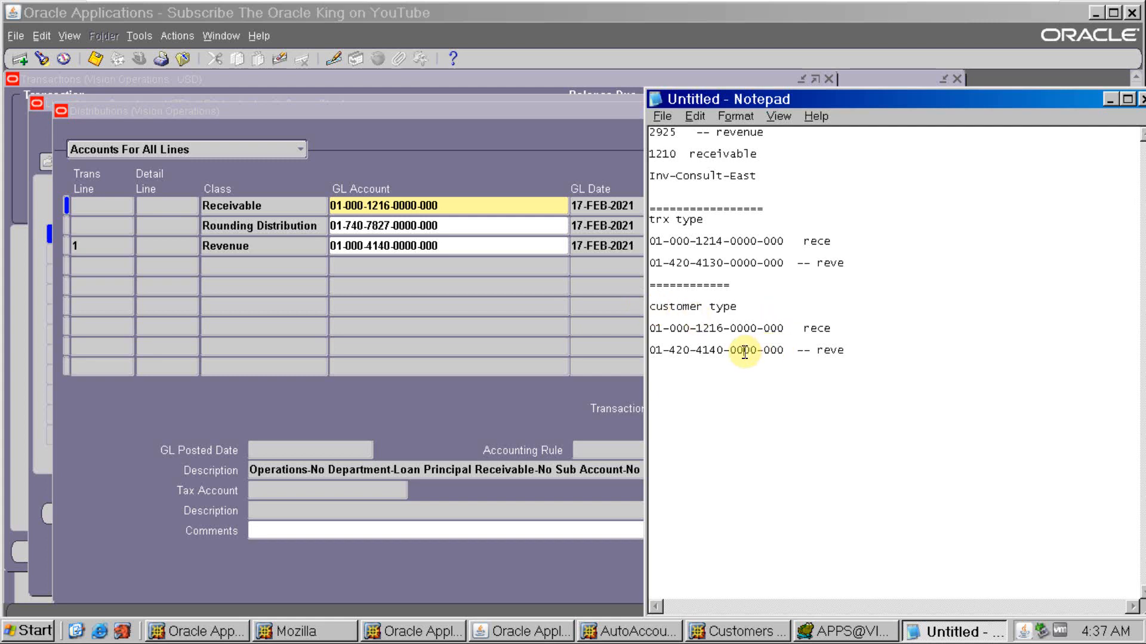
- Compare the Revenue distribution's account with the noted revenue account, and close the invoice without saving
drag(743, 350, 655, 352)
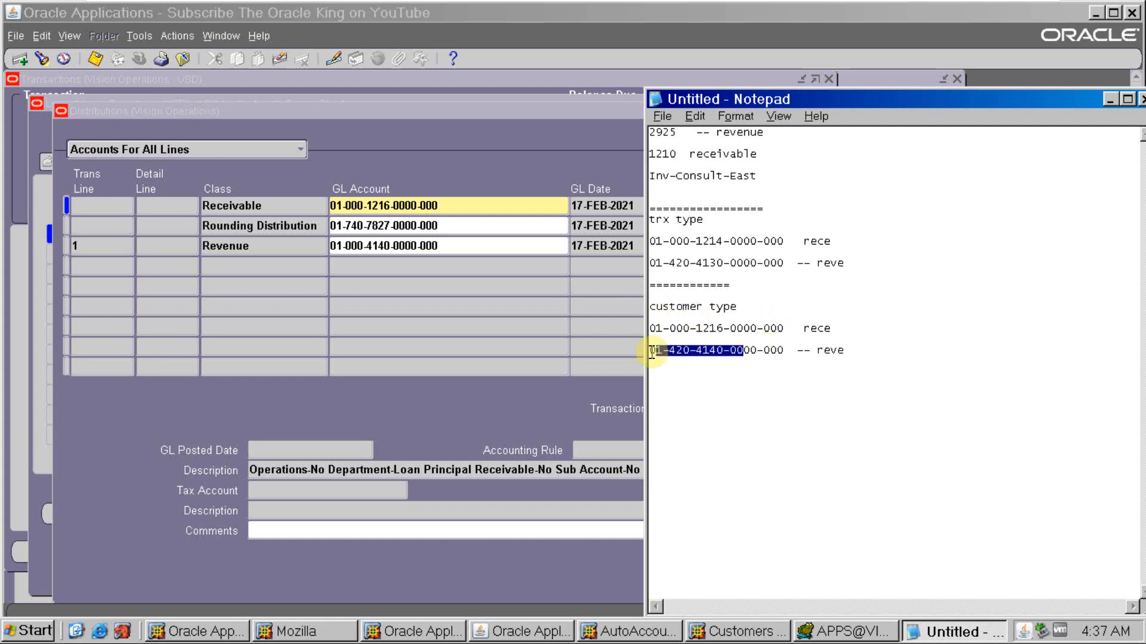
click(438, 246)
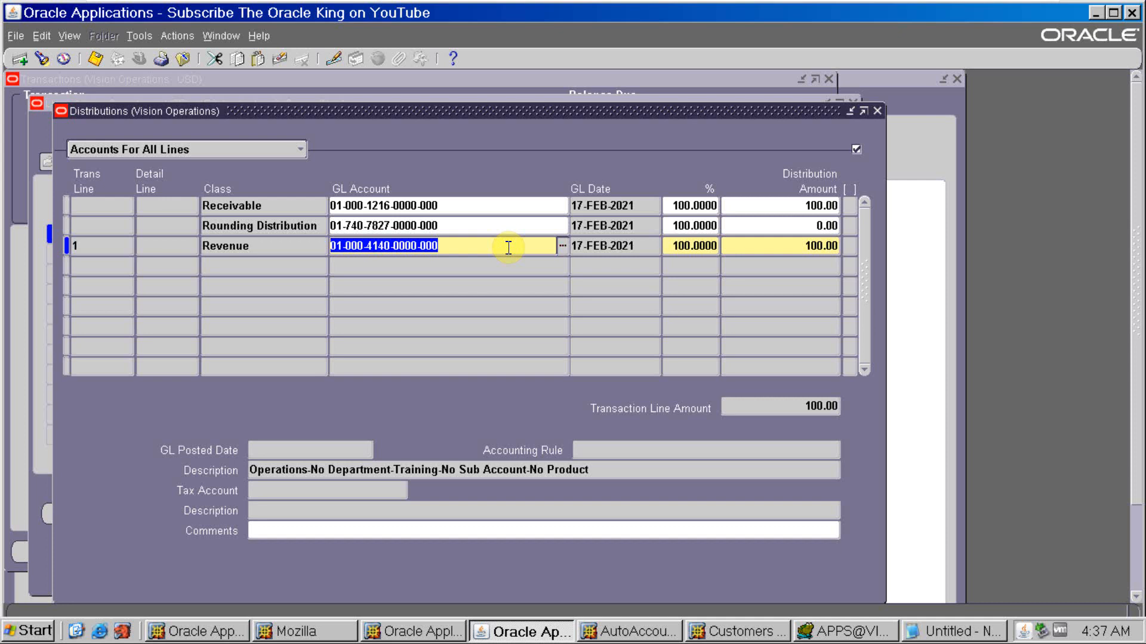
key(F4)
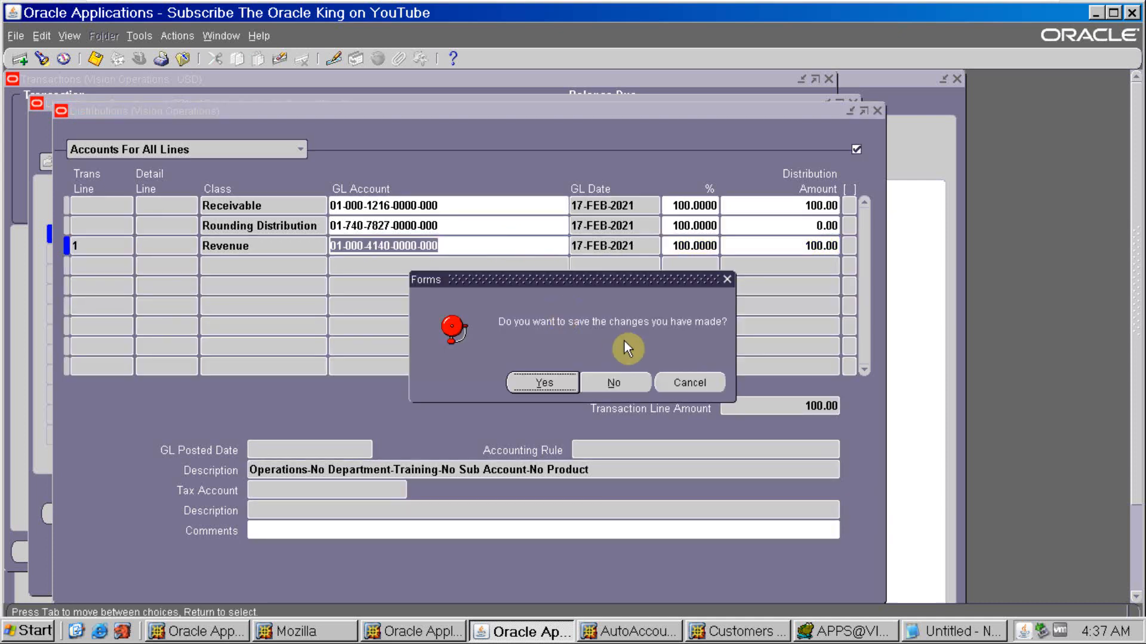
click(599, 389)
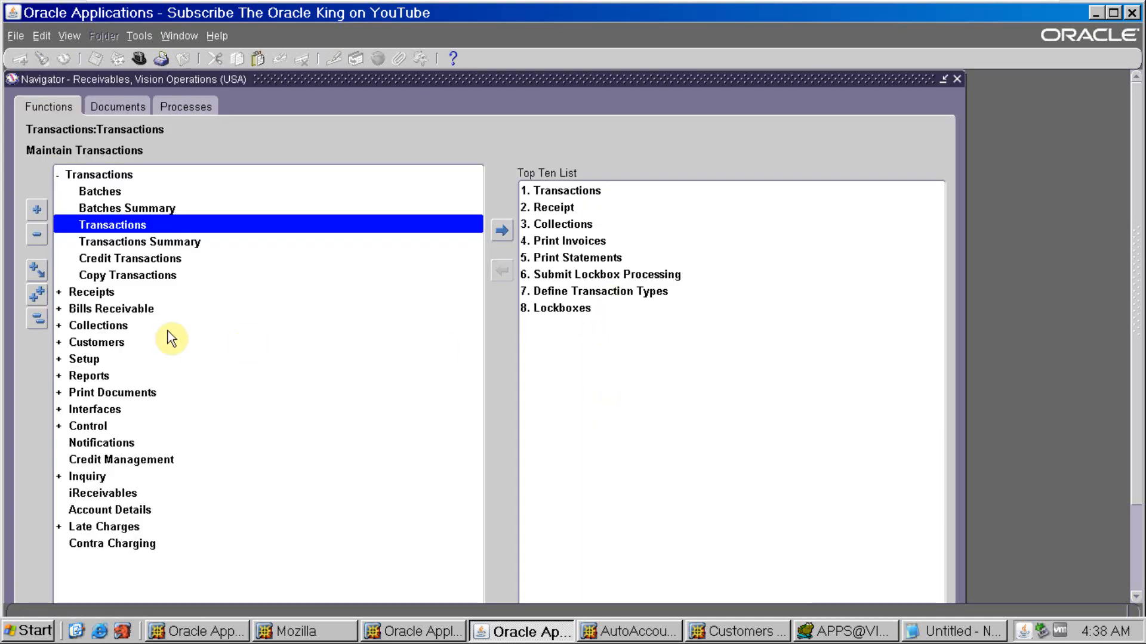
- Open the AutoAccounting setup for transactions, query all Vision Operations records and go to the Receivable type
double_click(84, 359)
double_click(84, 376)
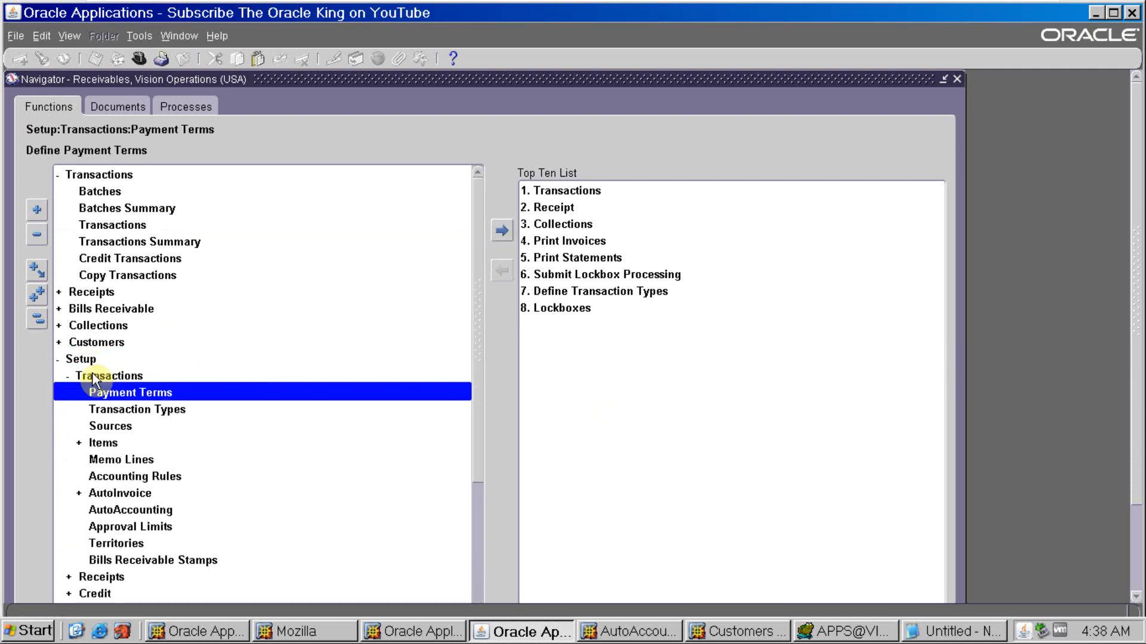
double_click(134, 511)
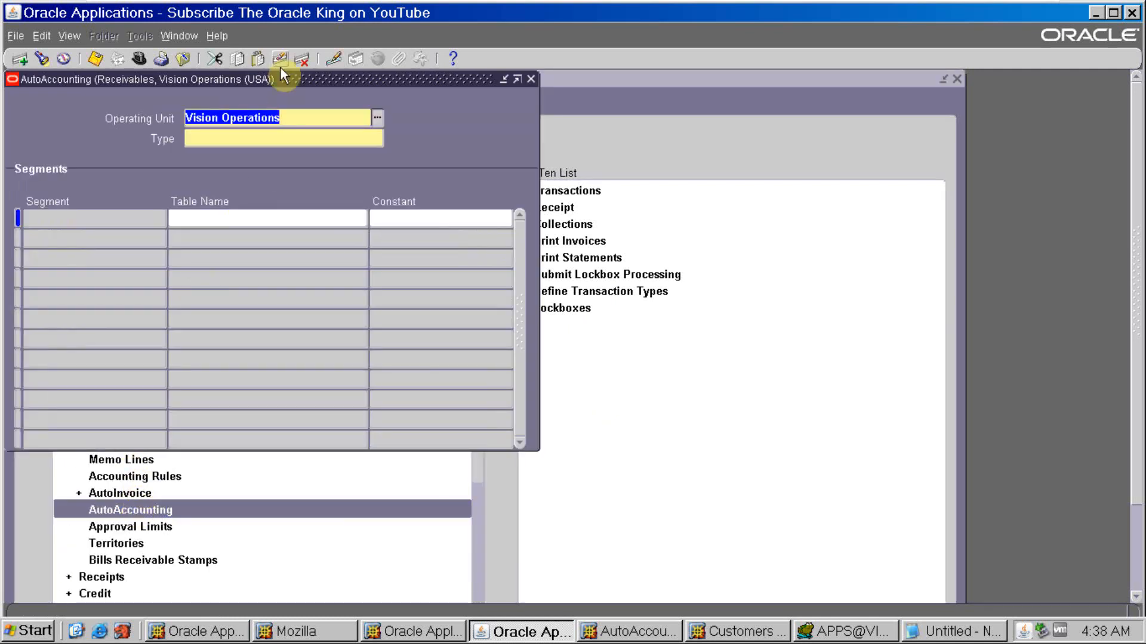
key(ctrl+F11)
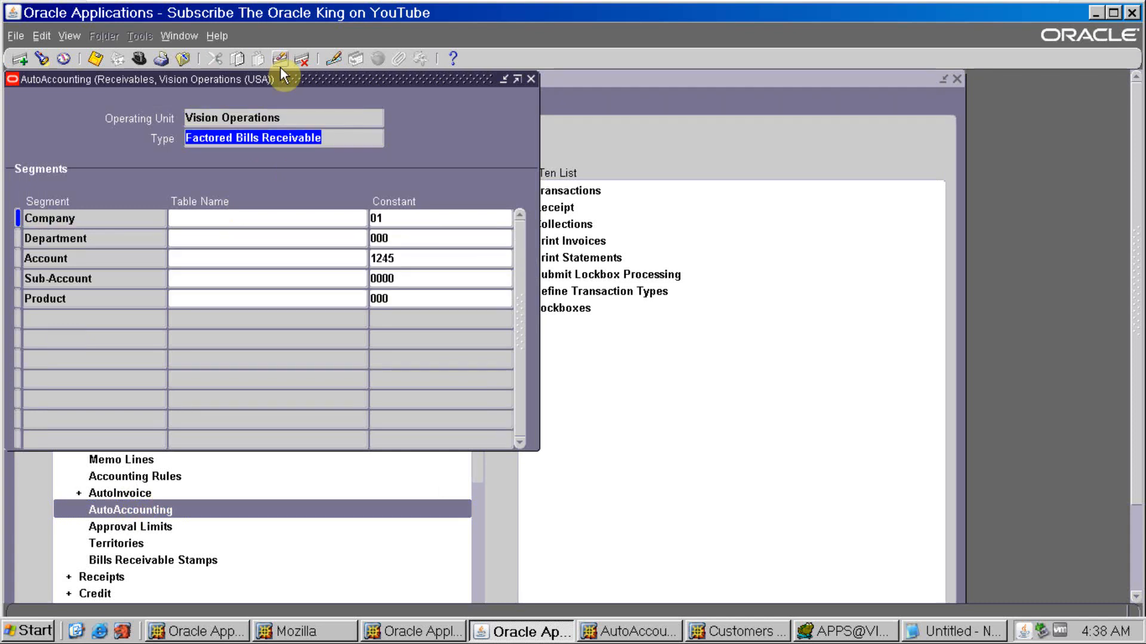
key(Down)
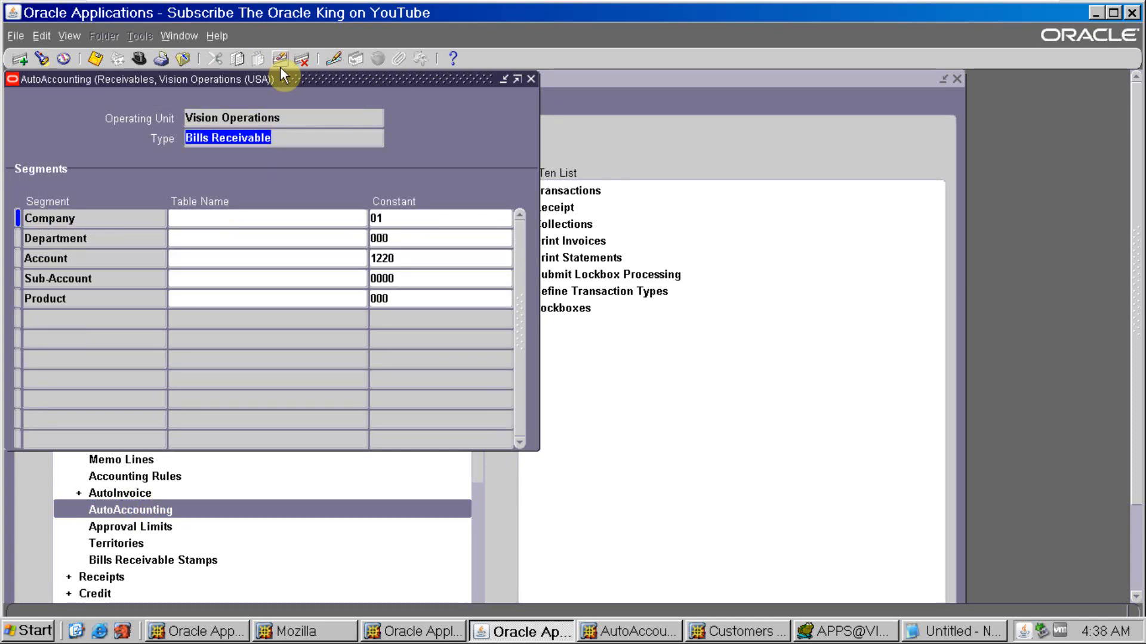
key(Down)
key(Down)
key(Down)
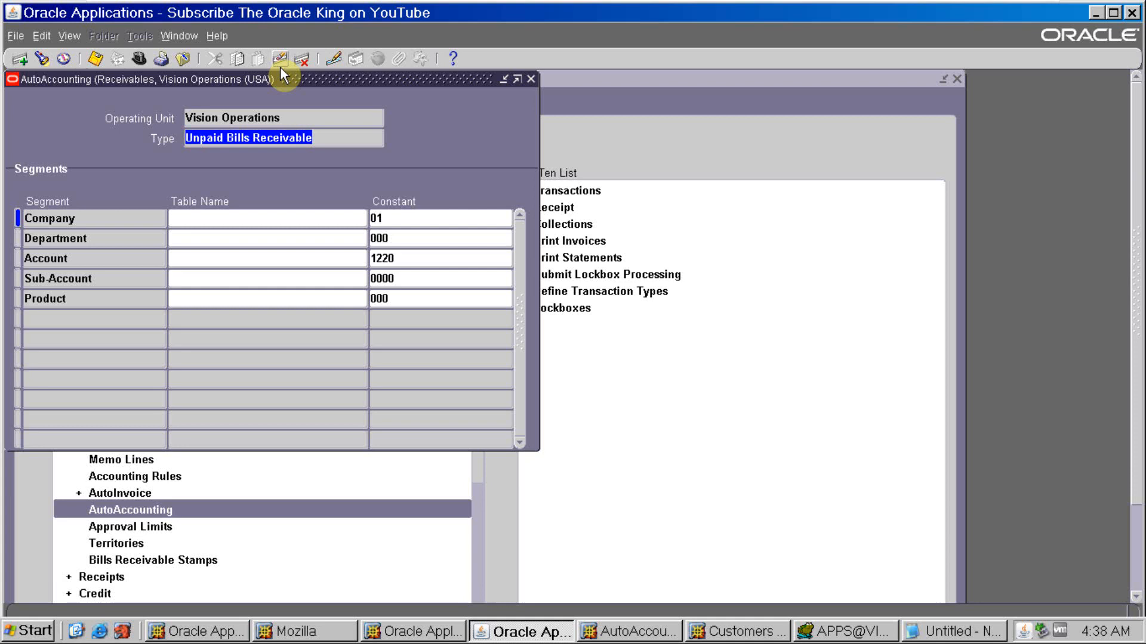
key(Down)
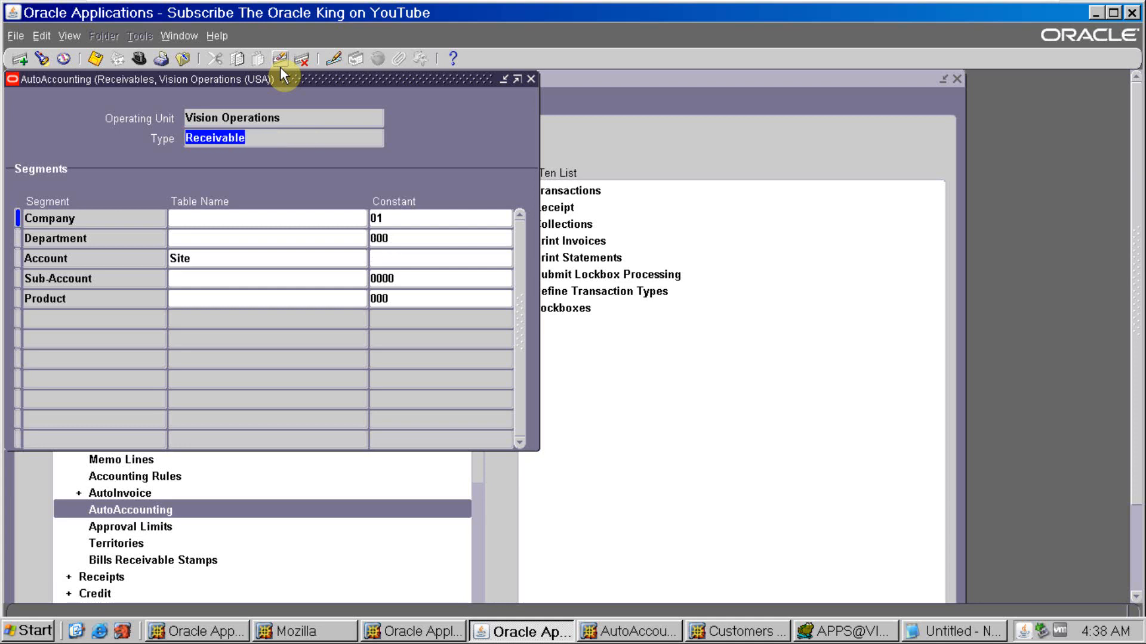
- Set the Receivable type's Account segment to derive from the Salesreps table
click(268, 258)
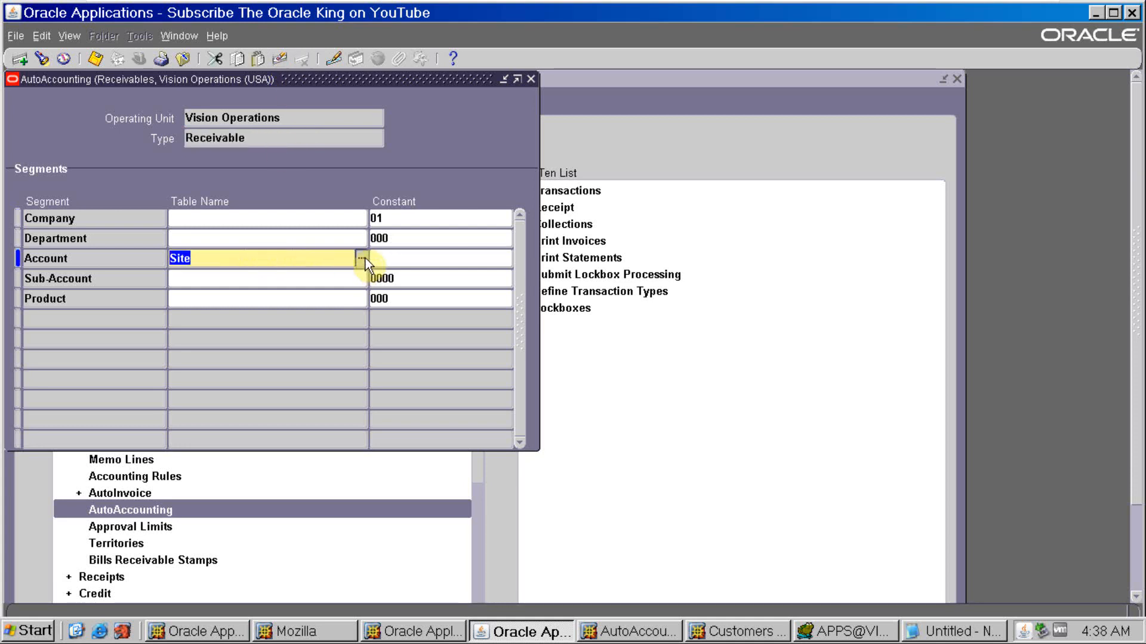
click(362, 259)
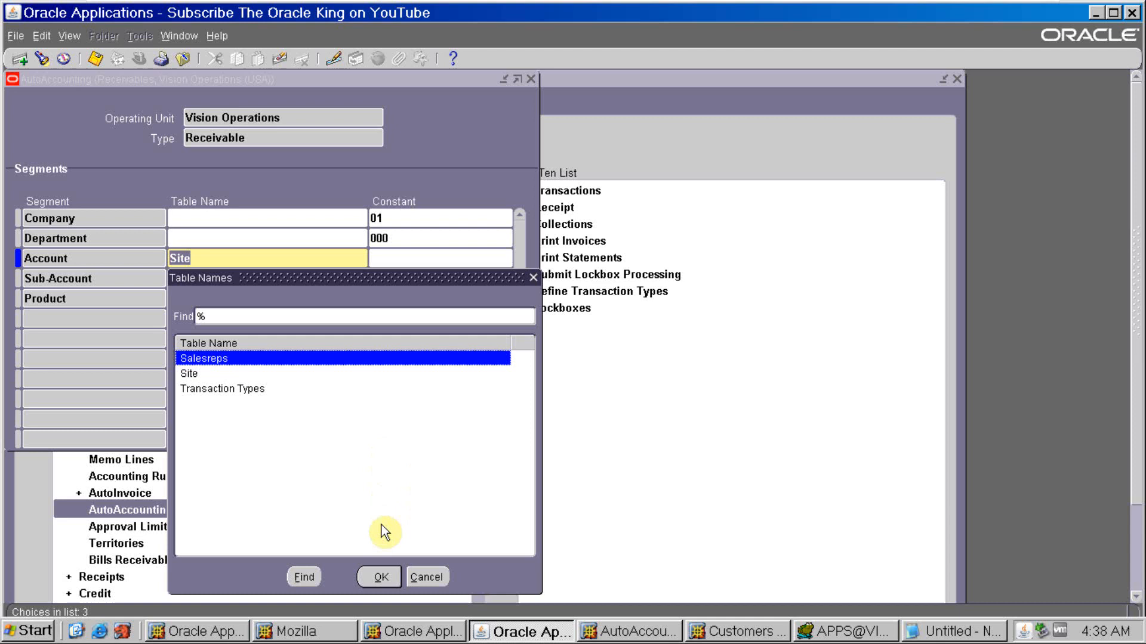
click(381, 575)
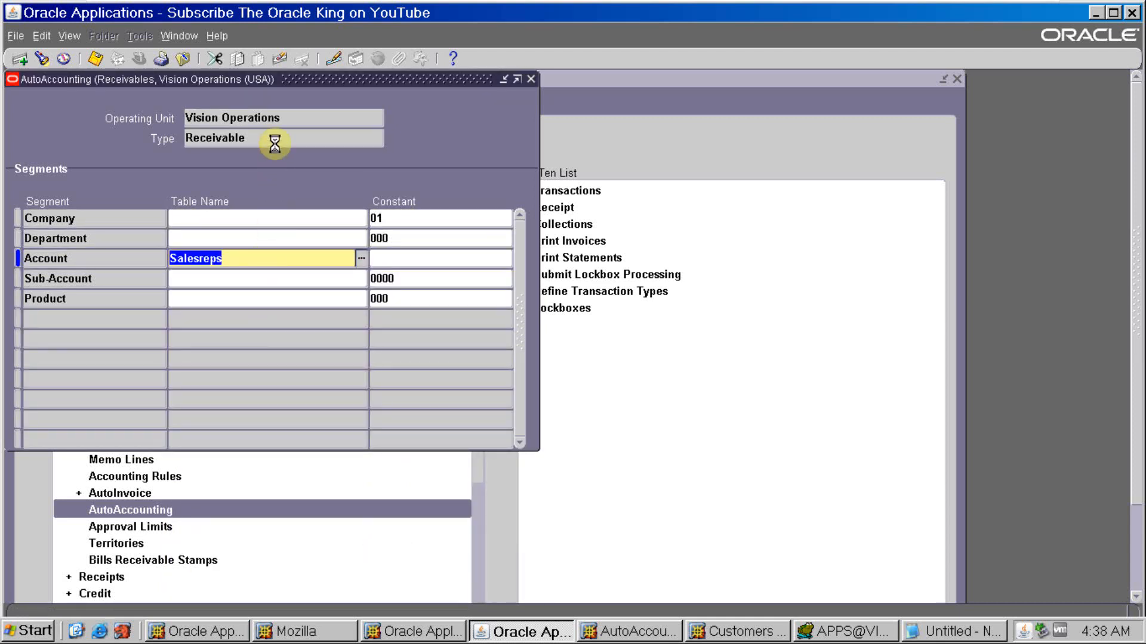
- Set the Revenue type's Account segment to derive from Salesreps, save the AutoAccounting changes and close the form
click(276, 123)
key(Down)
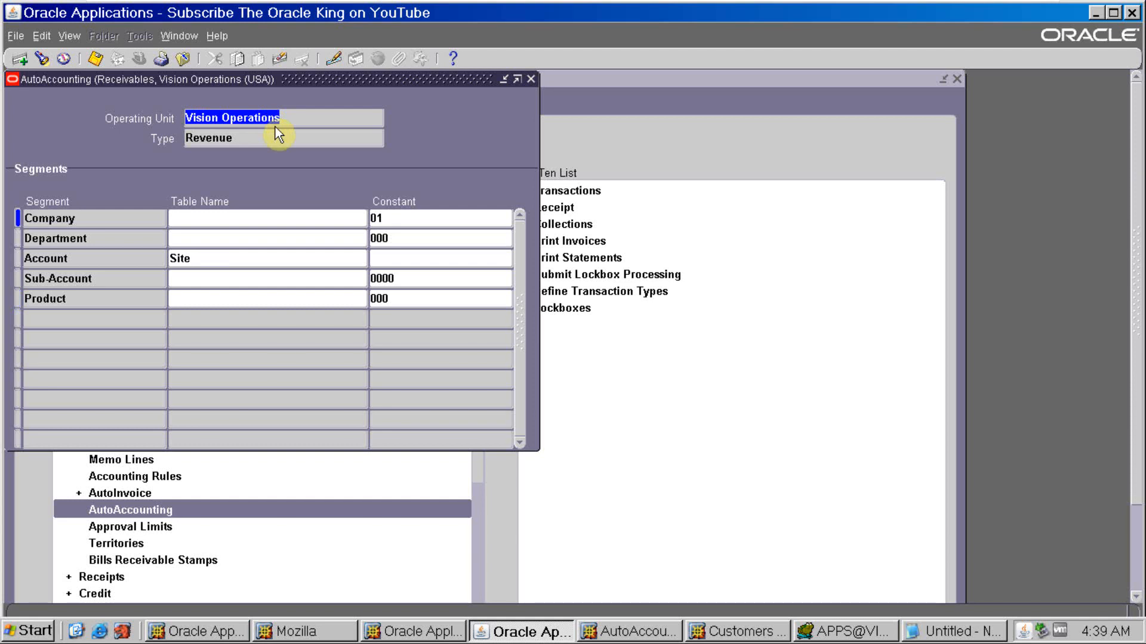
click(232, 258)
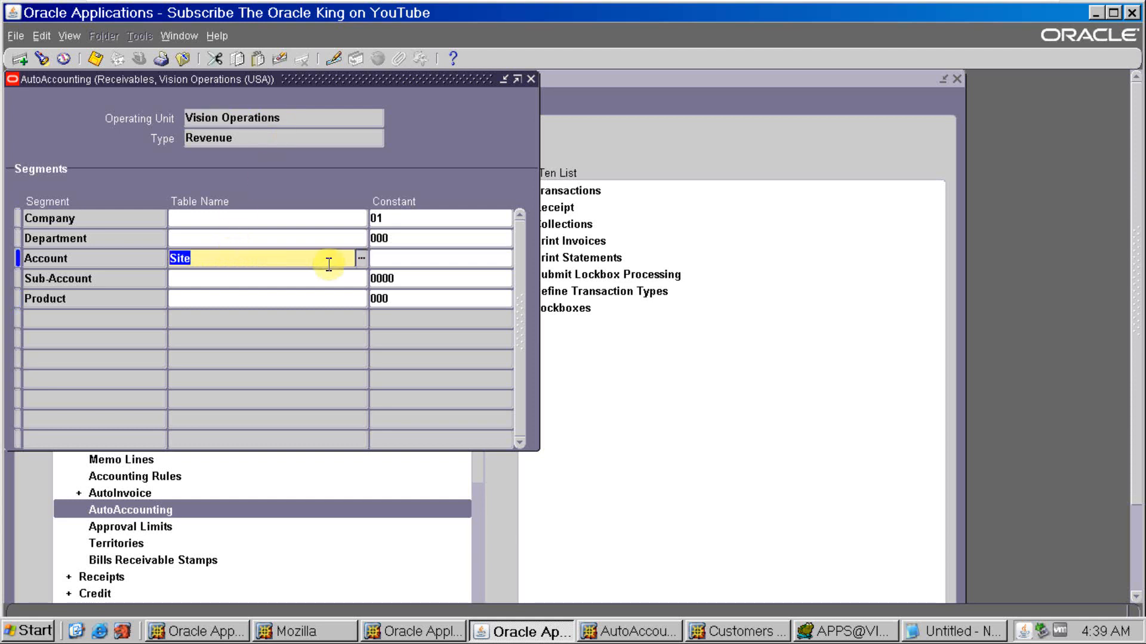
click(361, 259)
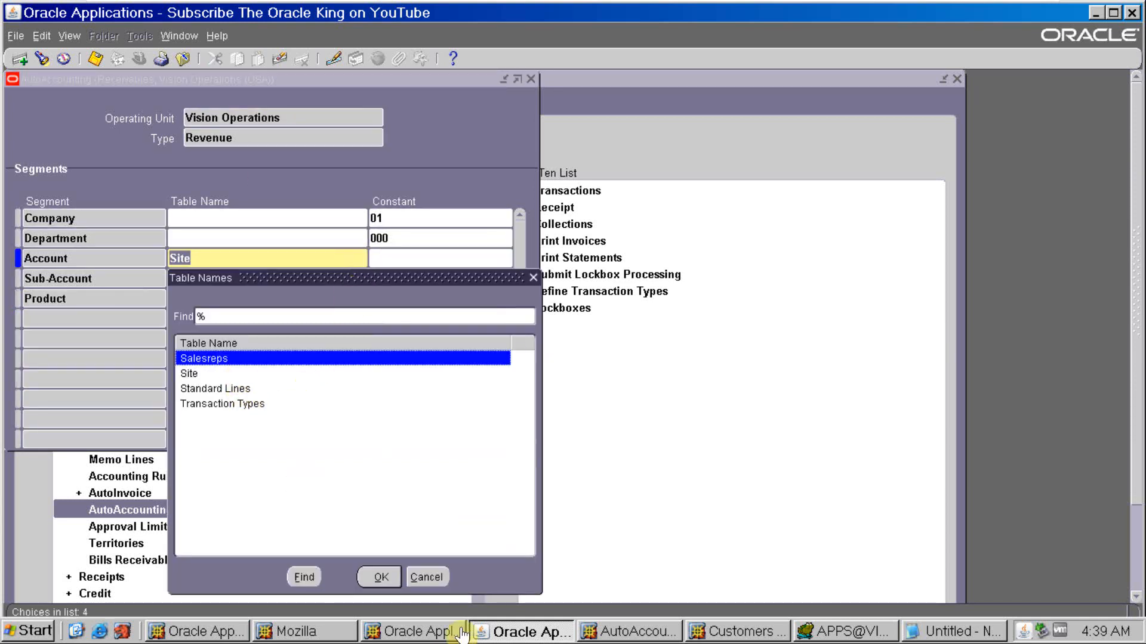
click(384, 577)
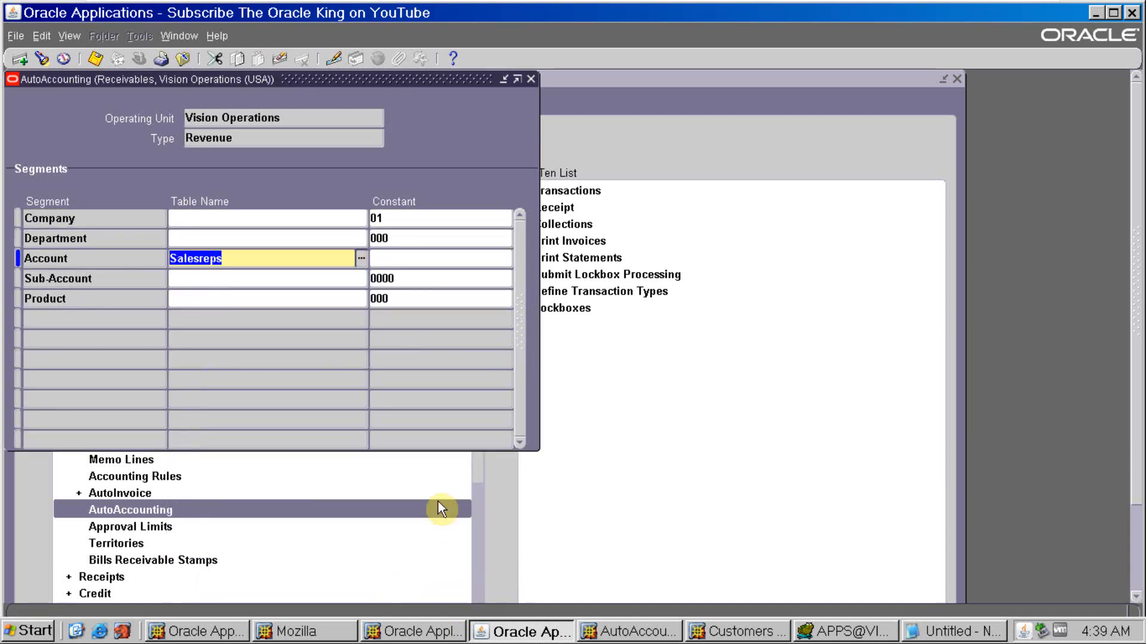
key(ctrl+s)
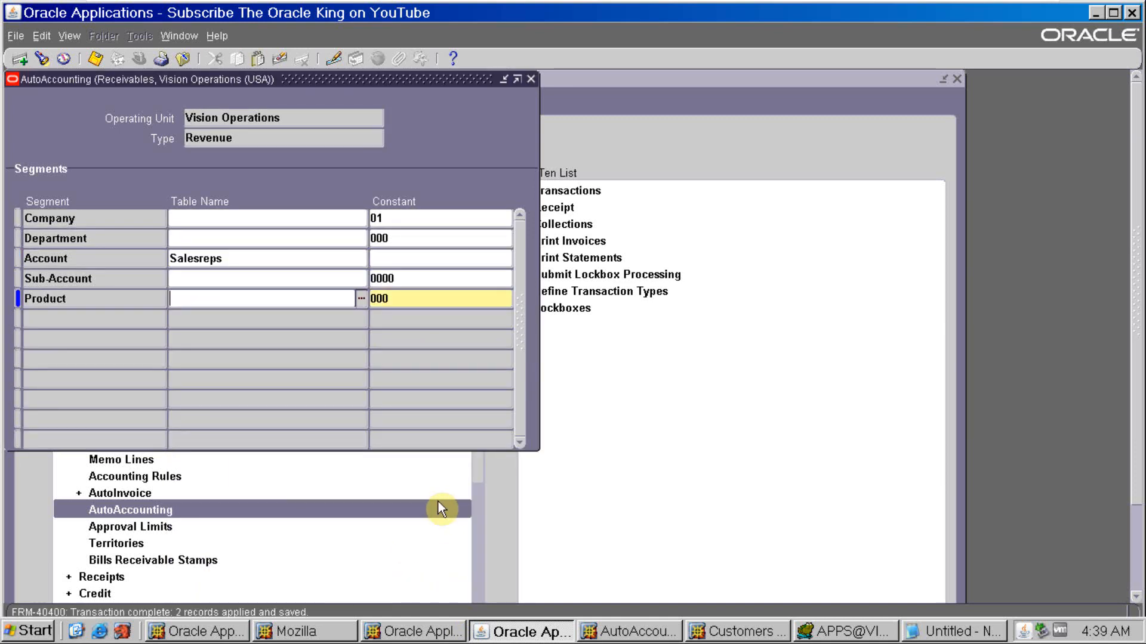
click(441, 509)
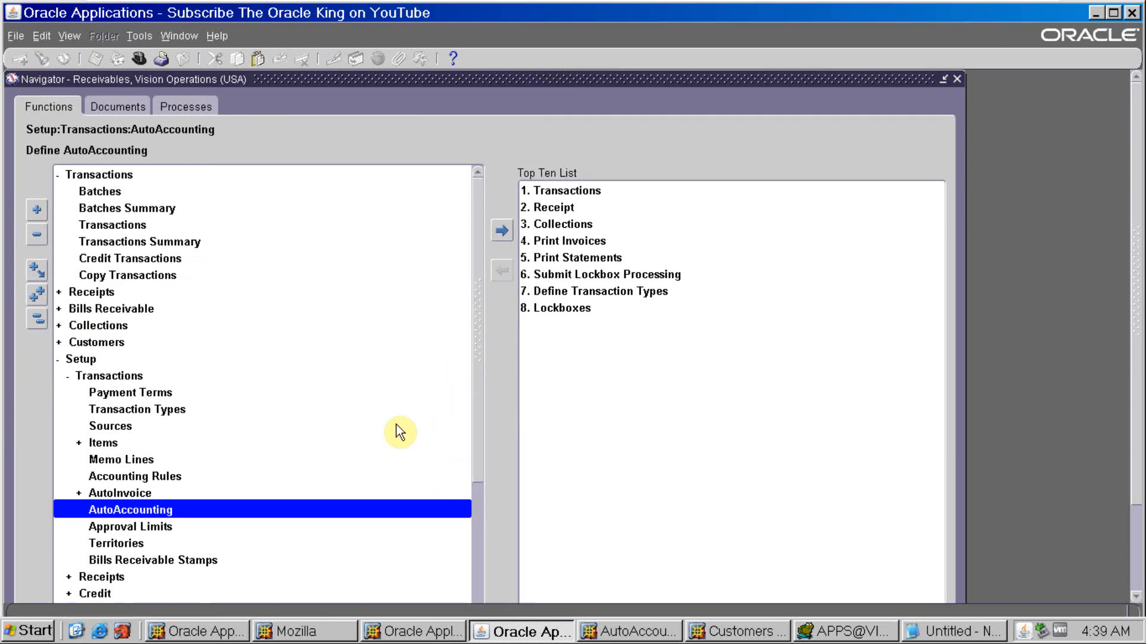
- Switch the responsibility to Order Management Super User, Vision Operations (USA)
key(alt+f)
text(w)
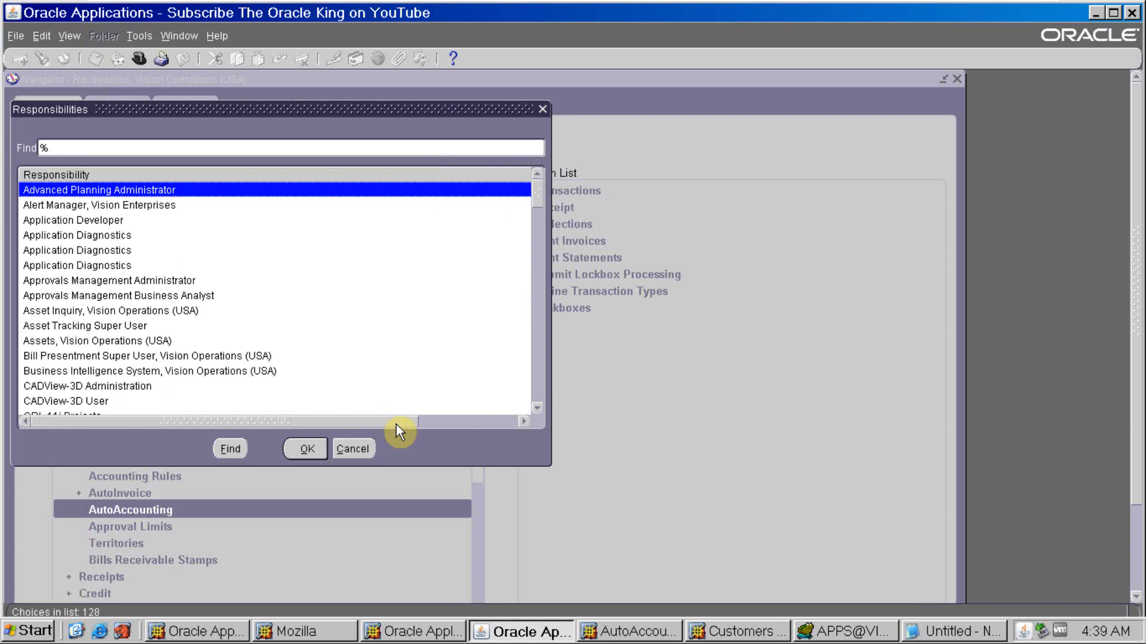
text(or)
key(Down)
key(Down)
key(Down)
key(Down)
key(Down)
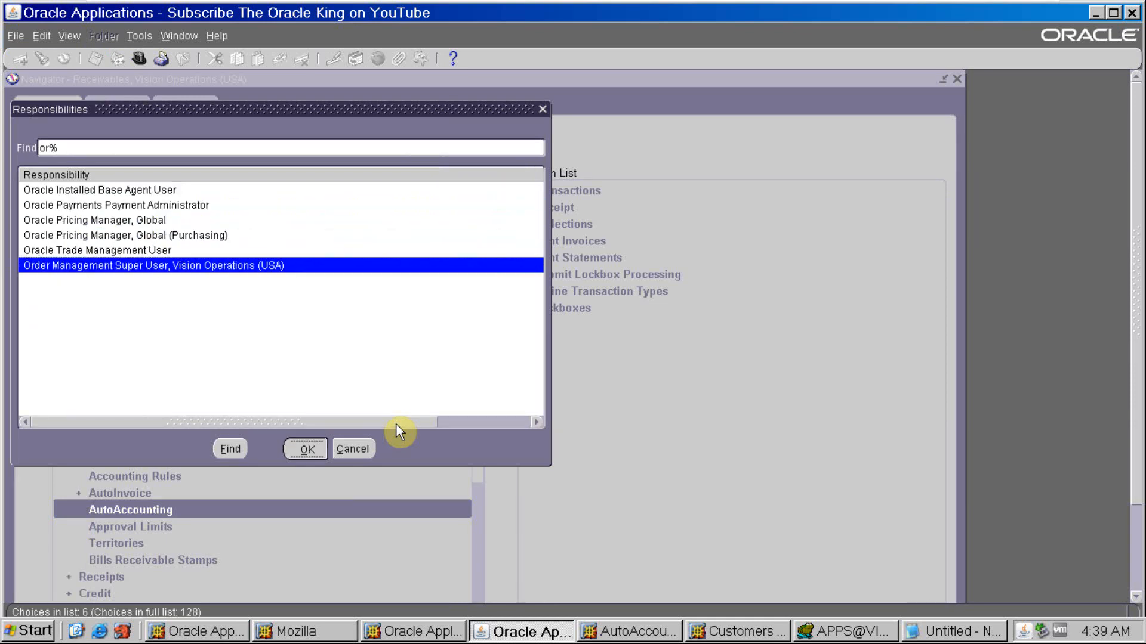
key(Return)
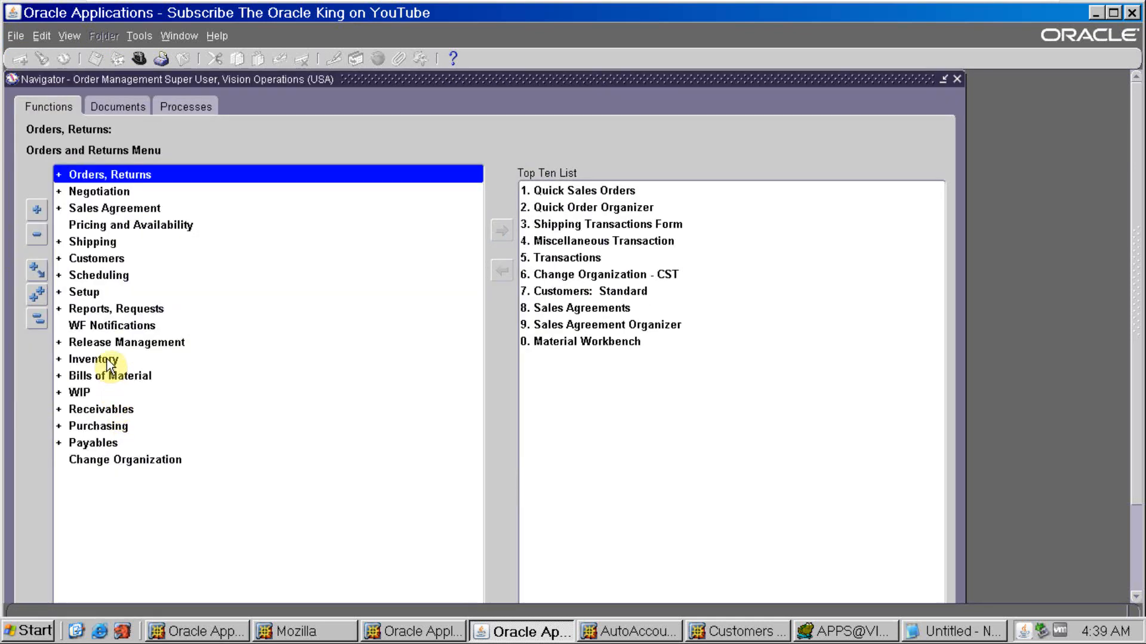
- Open the Salespersons setup under Sales and start a new resource
double_click(99, 292)
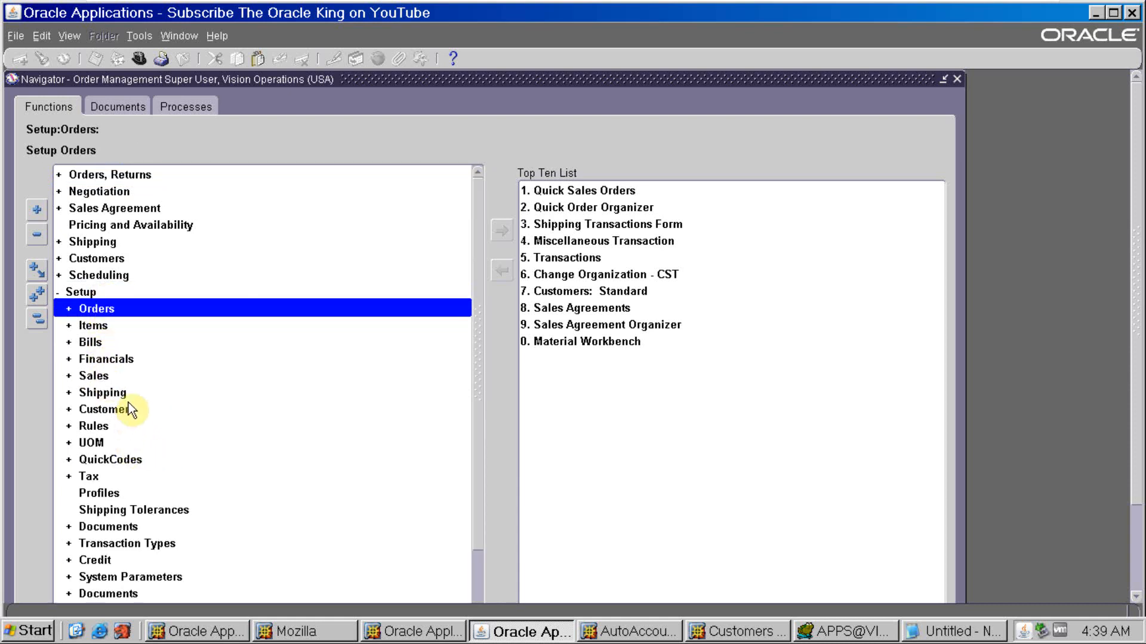
double_click(95, 376)
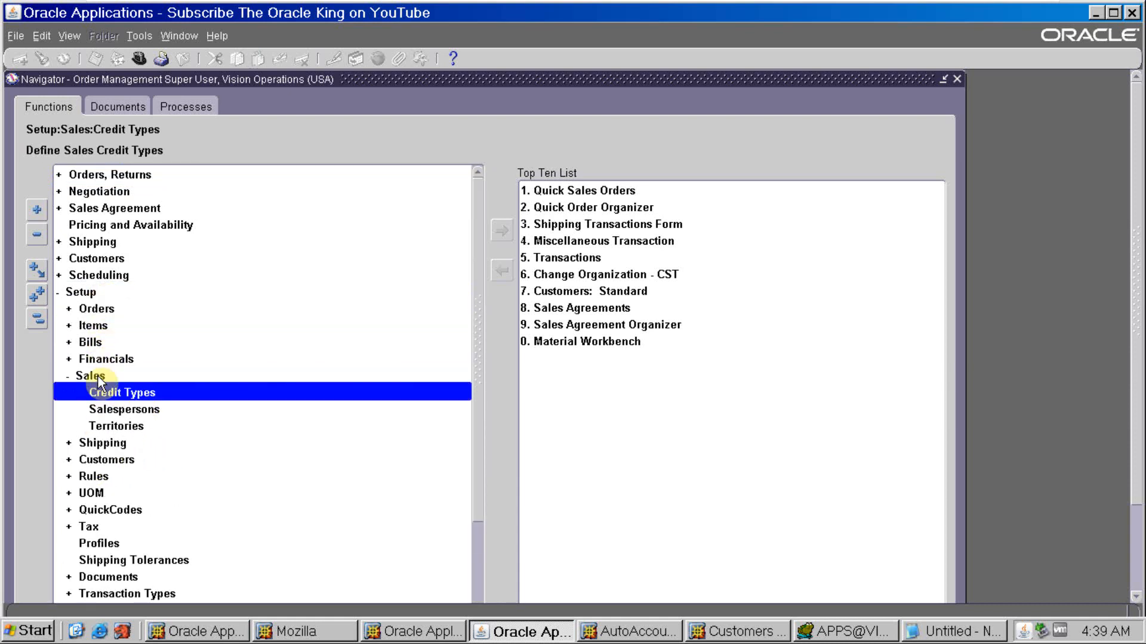
double_click(109, 409)
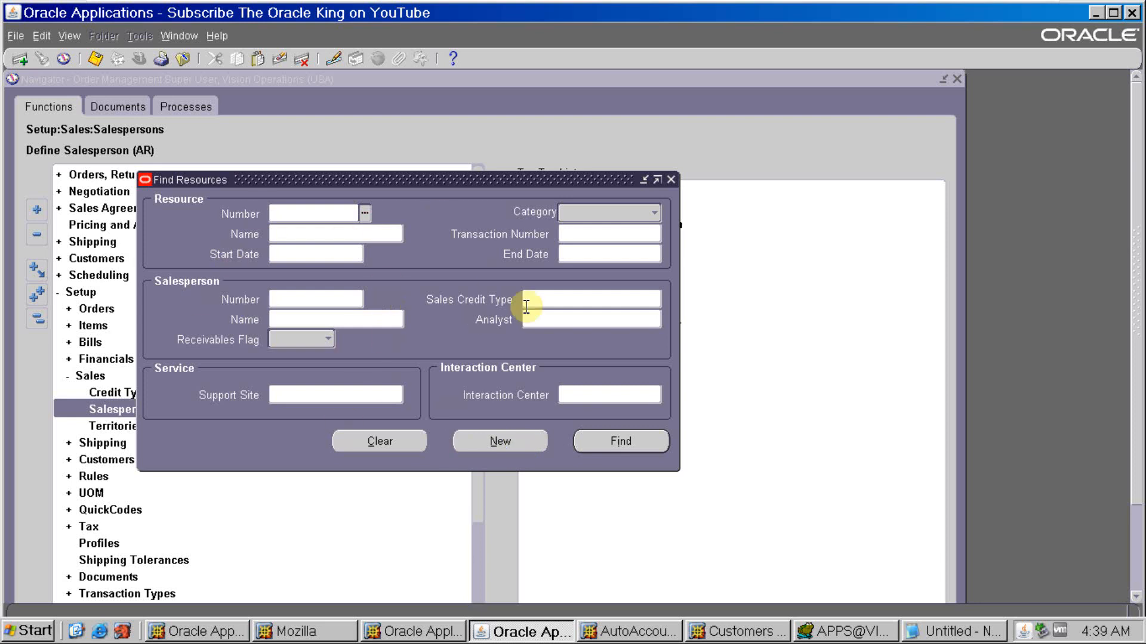
click(500, 441)
- Name the new resource ABC Salesrep, set its start date to 01-JAN-2000 and show its Receivables details
click(193, 169)
text(AB)
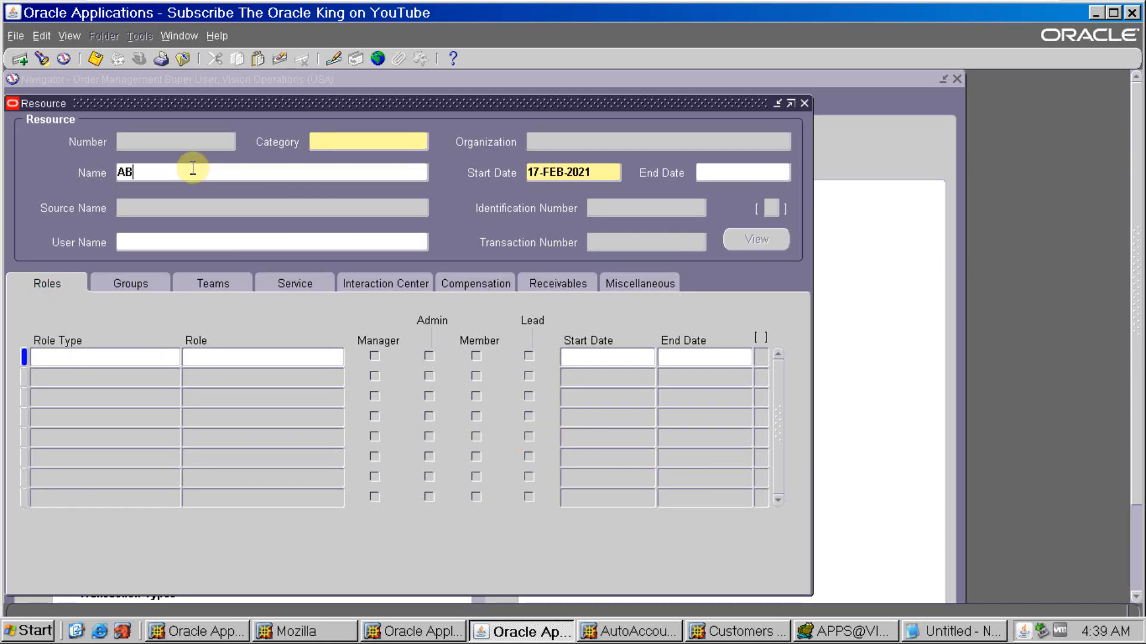
text(C Salesrep)
key(Tab)
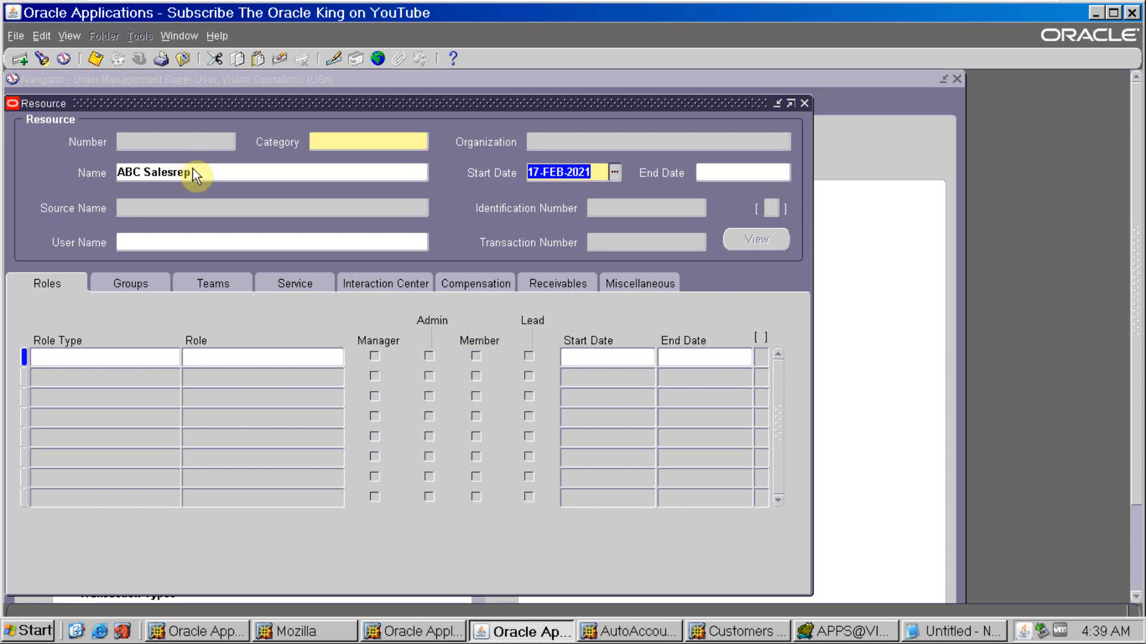
text(01JAN2000)
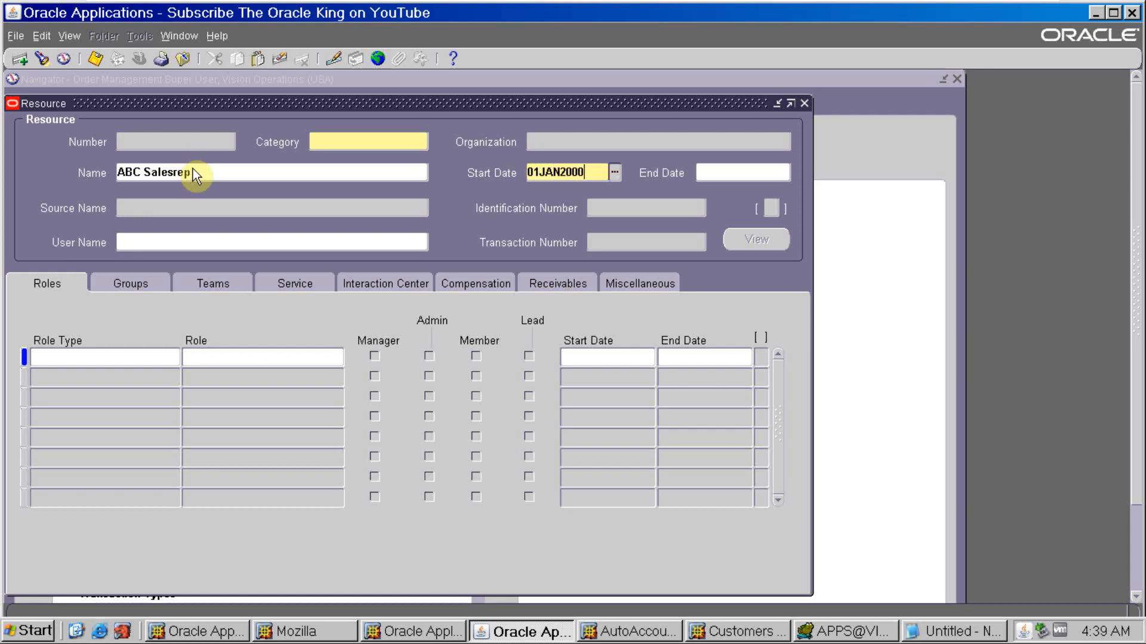
key(Tab)
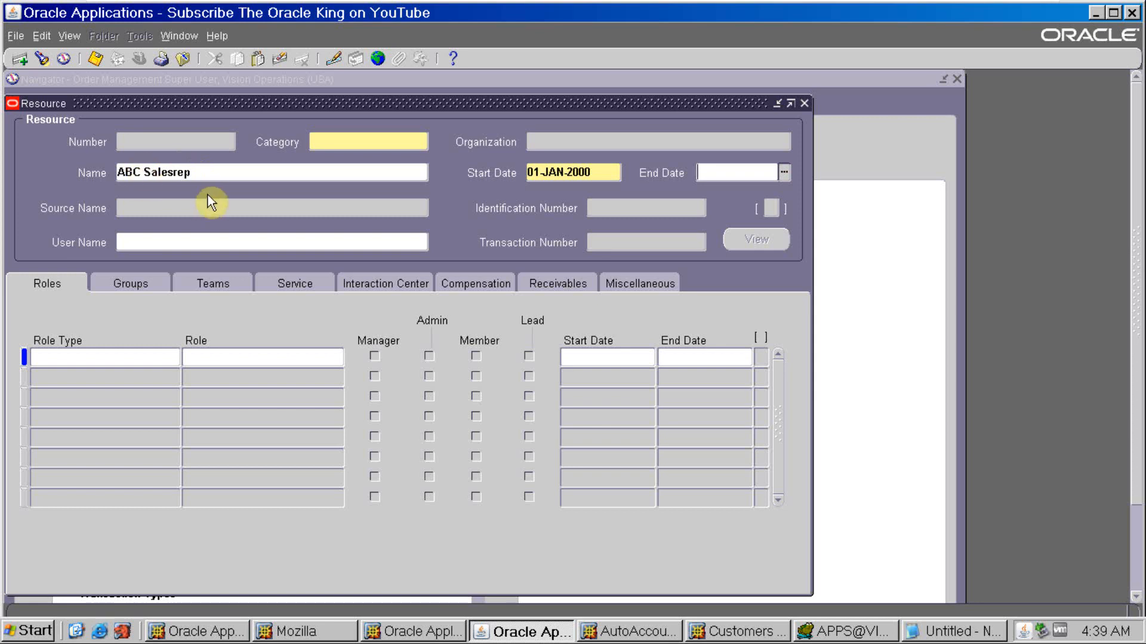
click(581, 289)
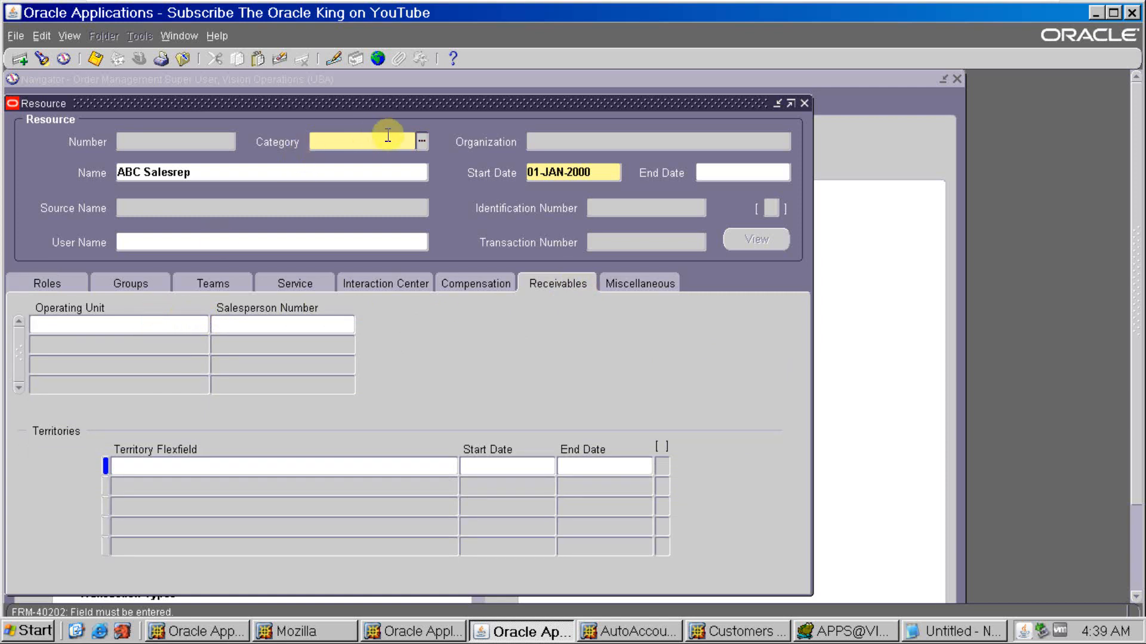
- Set the new resource's category to Other and go to its Receivables details
text(O)
key(Tab)
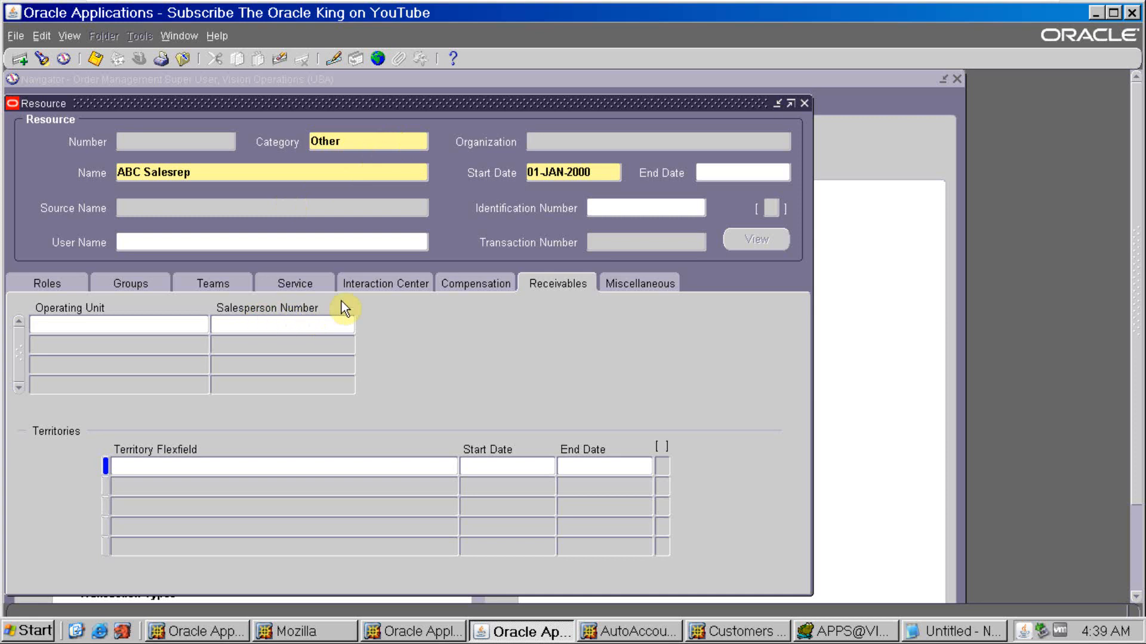
click(502, 285)
click(537, 286)
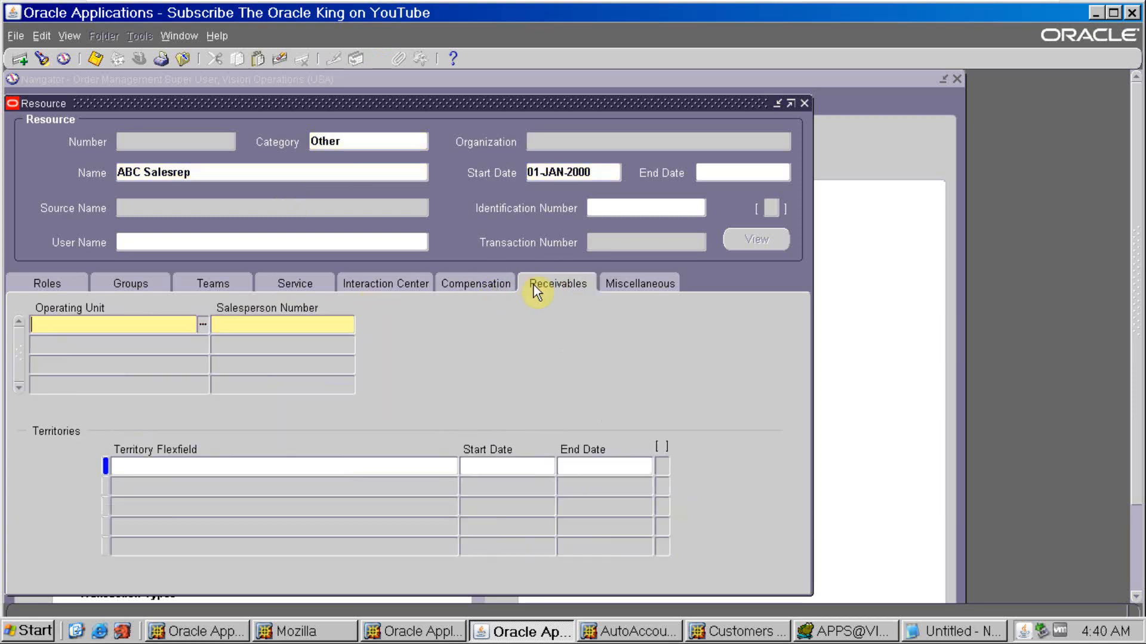
- Fill in the Vision Operations receivables row with salesperson number ABC Salesrep and sales credit type Quota Sales Credit
click(292, 322)
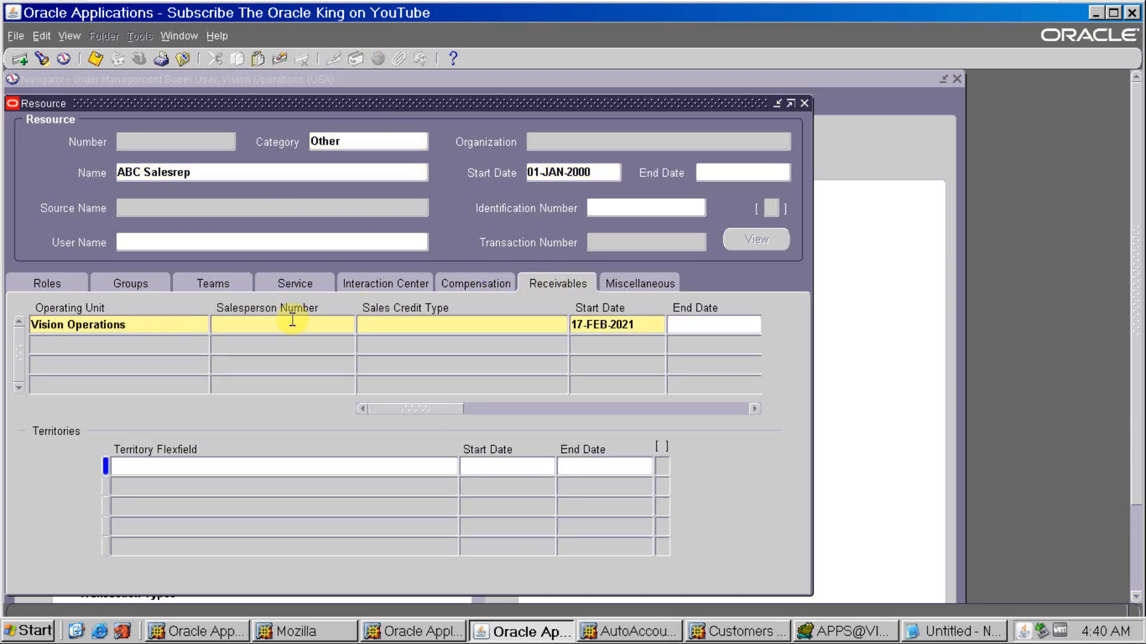
text(ABC)
text(Salesre)
key(BackSpace)
text(ep)
key(Tab)
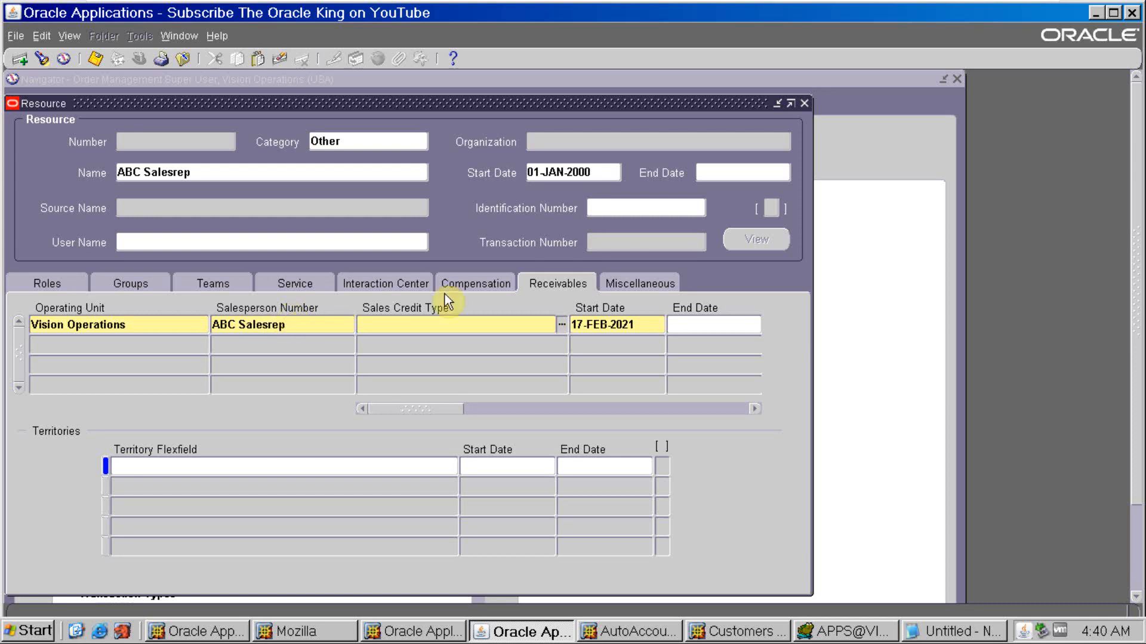
click(562, 325)
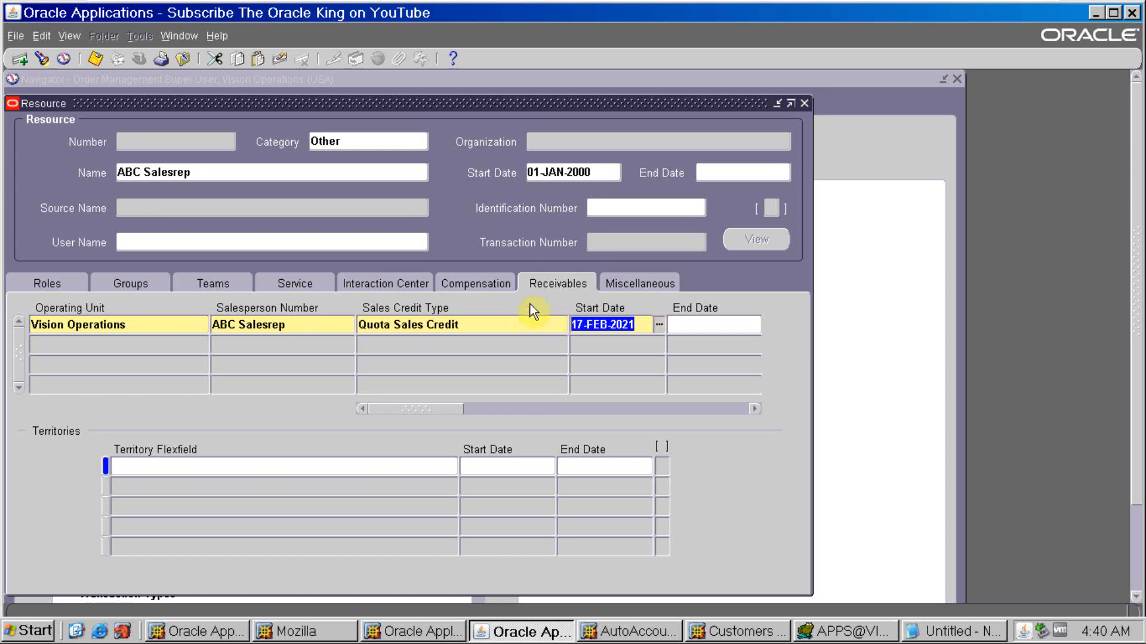
drag(445, 412, 716, 409)
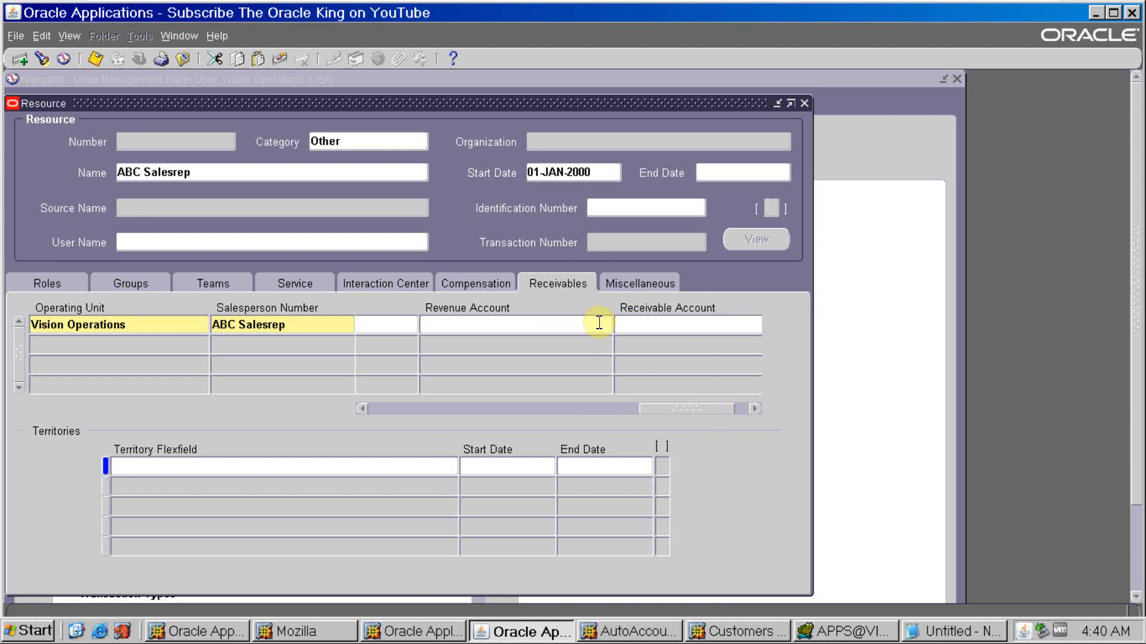
key(alt+Tab)
click(816, 375)
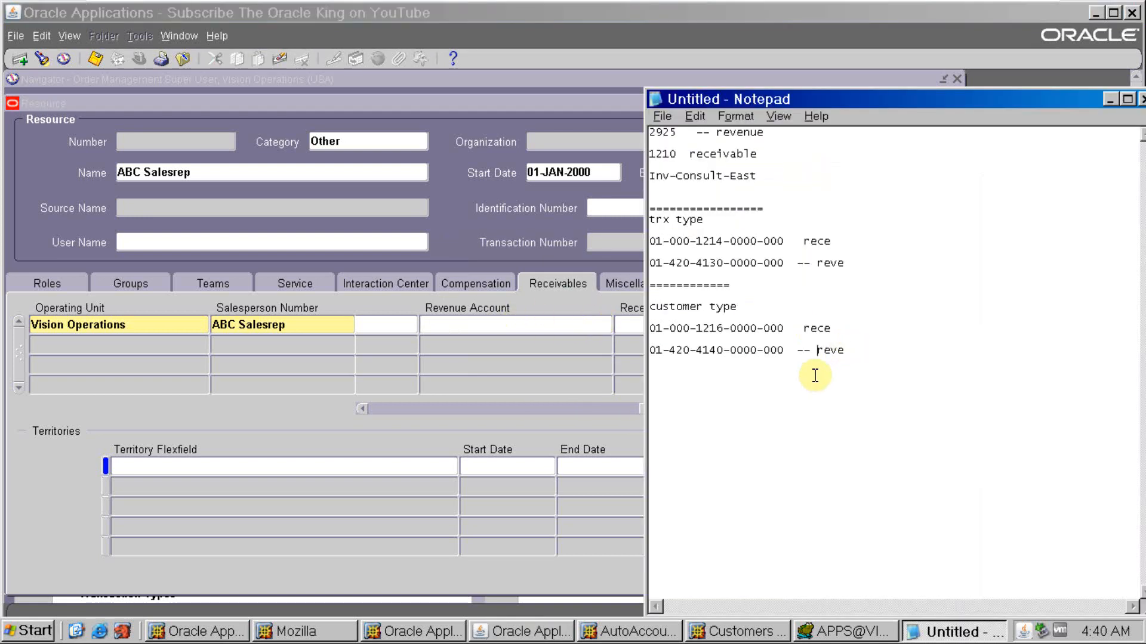
click(786, 340)
drag(792, 350, 638, 346)
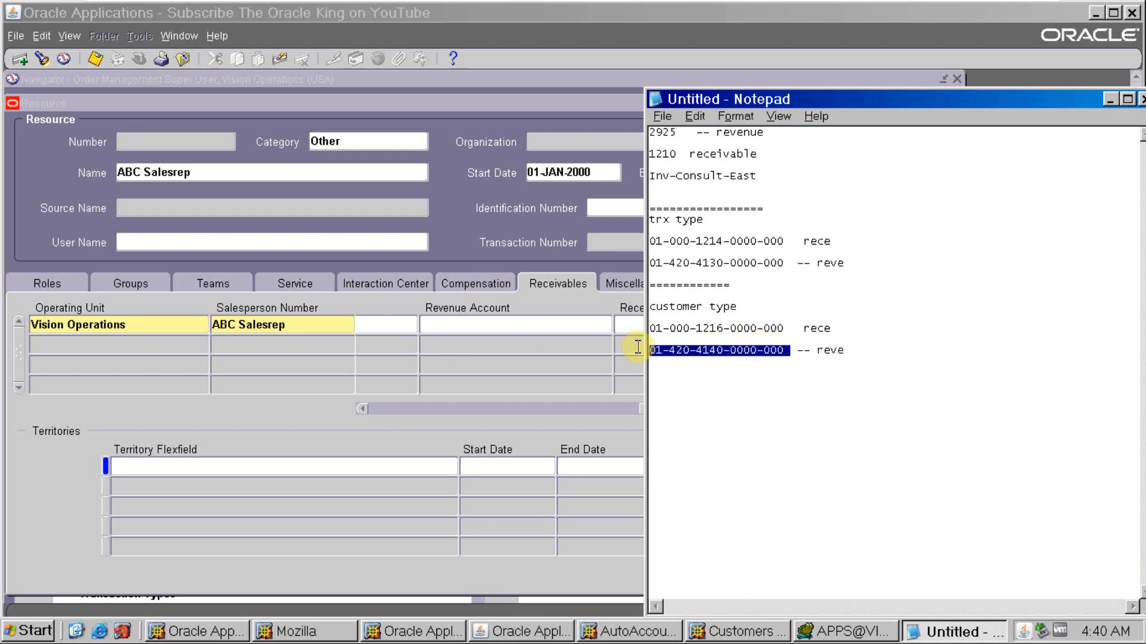
key(ctrl+c)
key(alt+Tab)
click(494, 325)
key(ctrl+v)
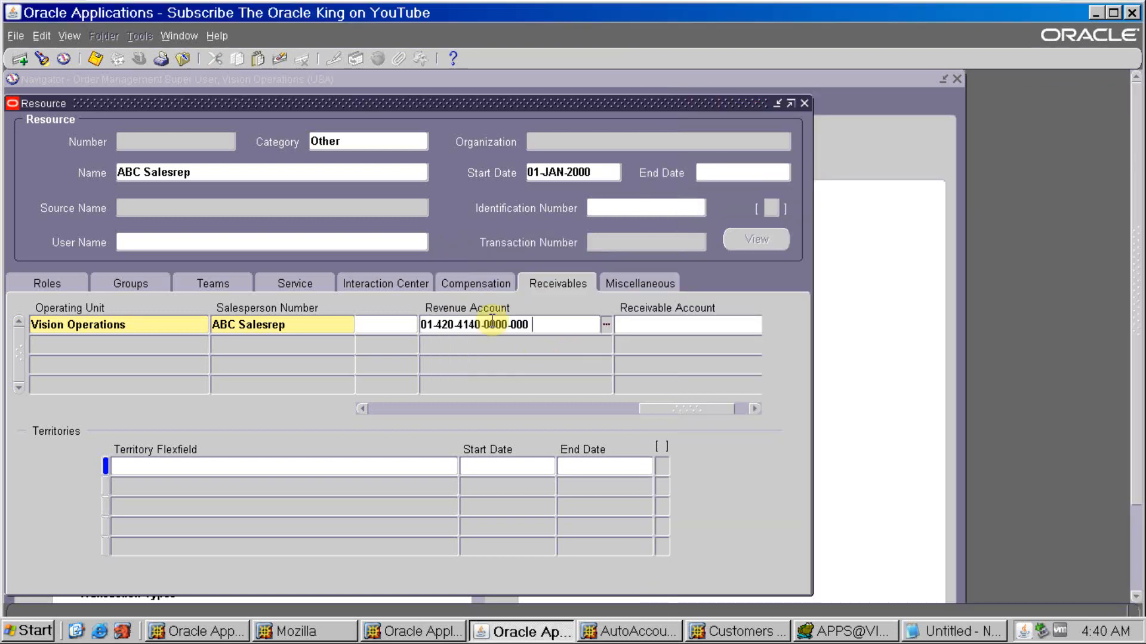
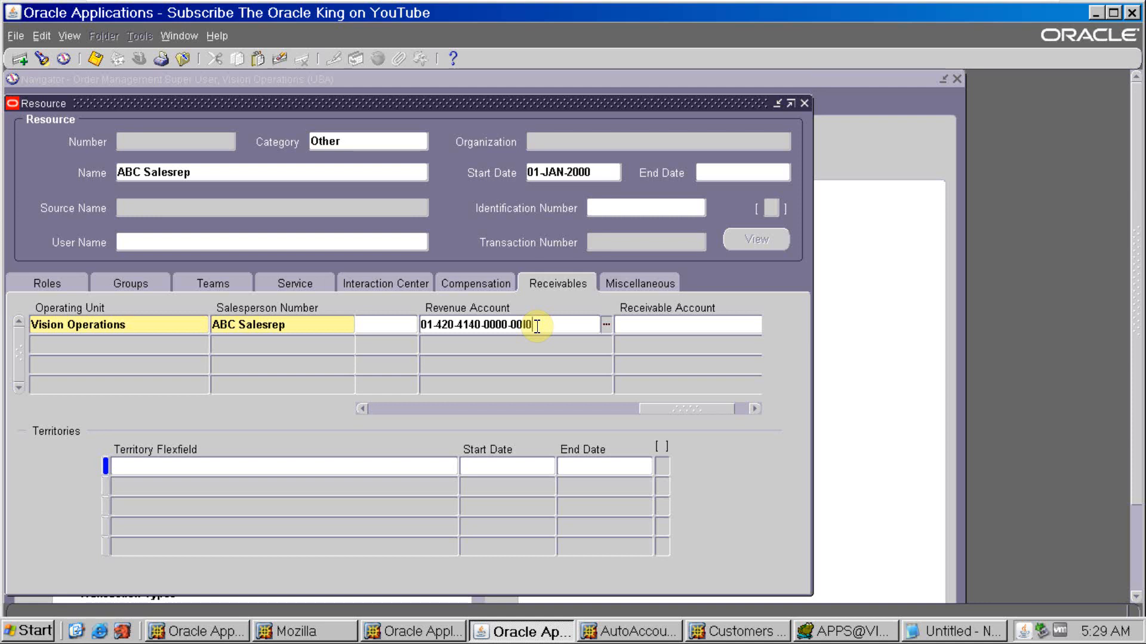
- Add a separator line and a Salesrep heading below the customer type accounts in the Notepad notes
click(978, 632)
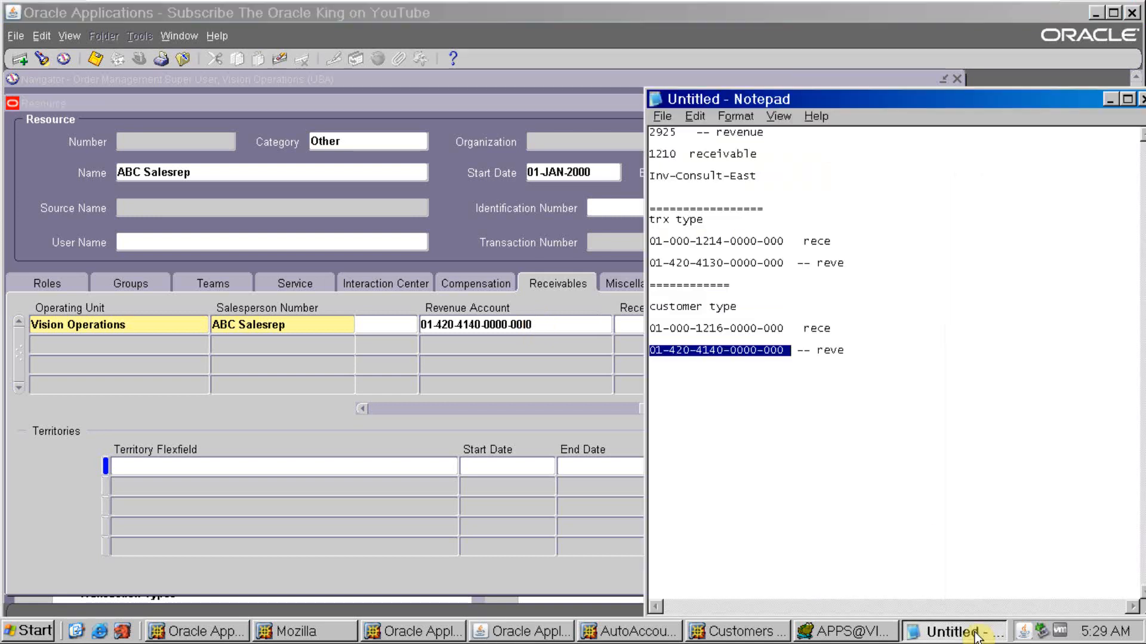
click(796, 380)
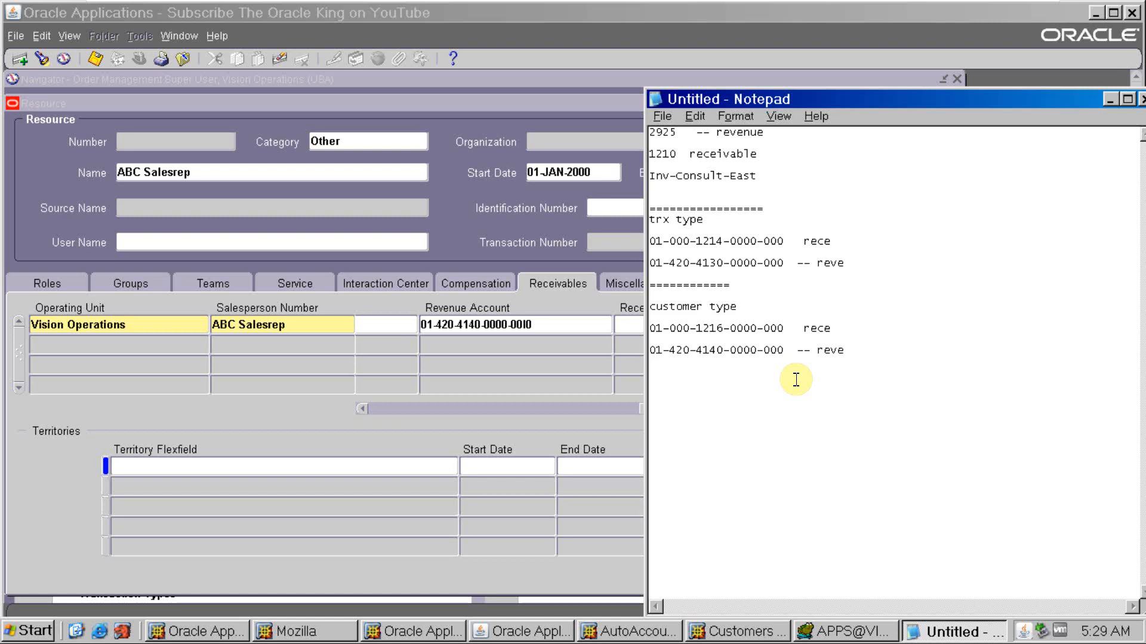
key(Return)
text(==================  )
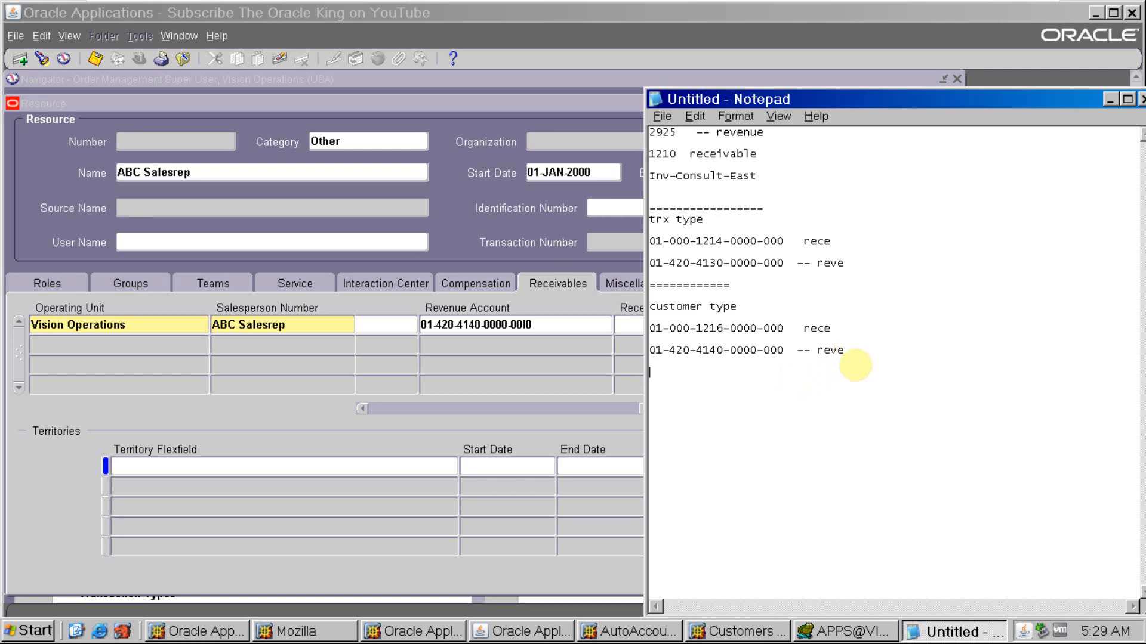
text(Salesrep)
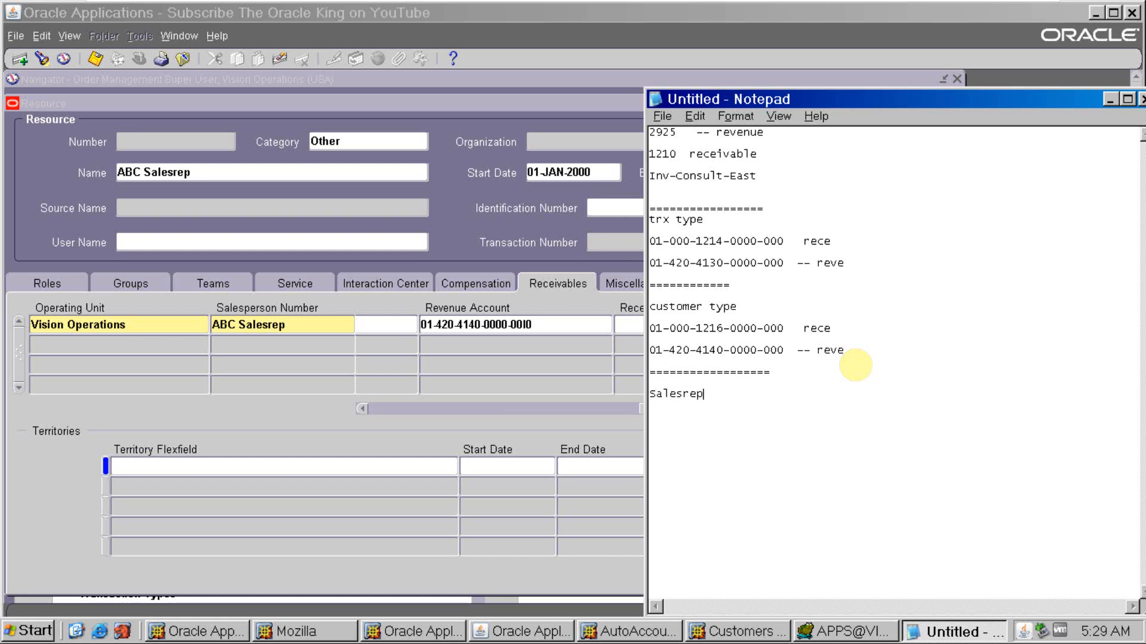
- Back in the Oracle Resource form, correct the Product segment of the salesperson's revenue account to 000
key(alt+Tab)
drag(600, 324, 389, 322)
click(389, 324)
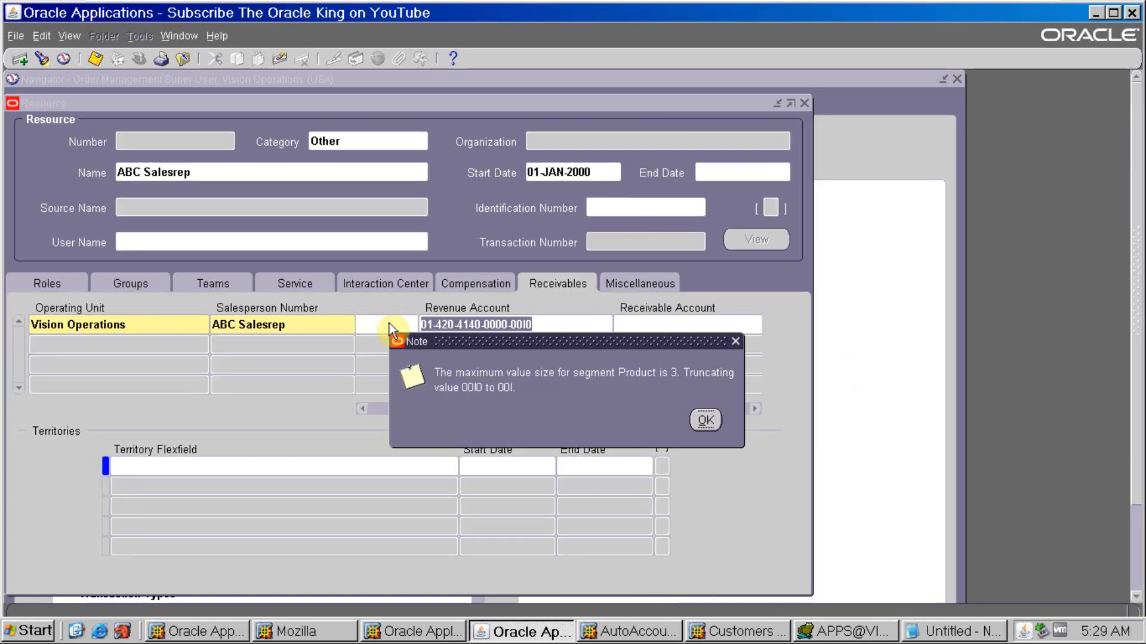
key(Return)
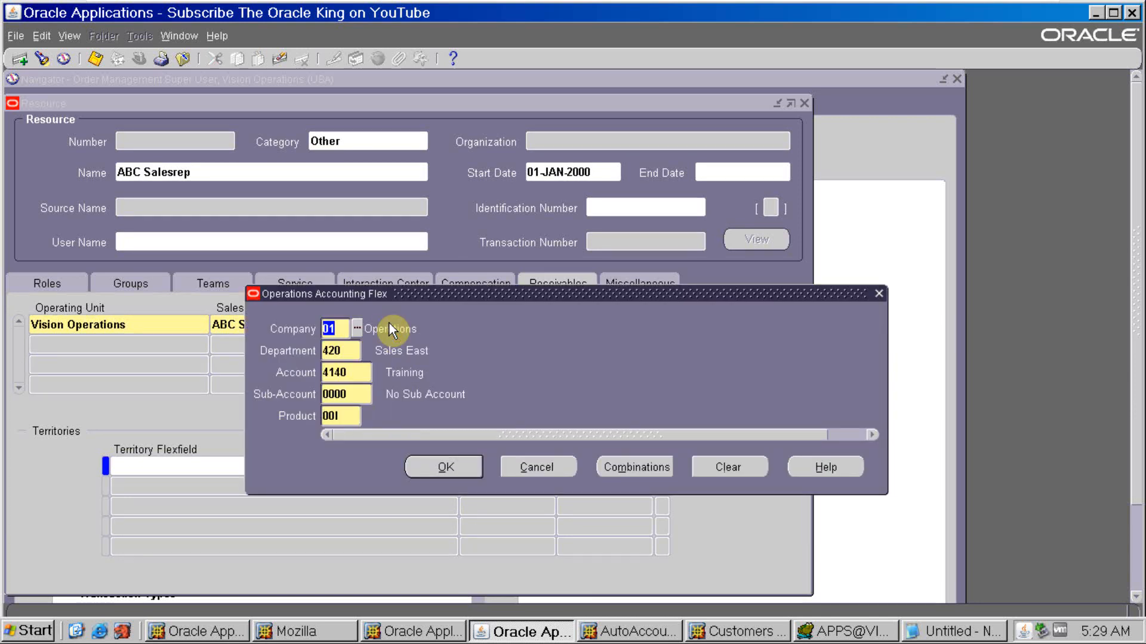
key(Tab)
key(Tab)
key(Tab)
key(Tab)
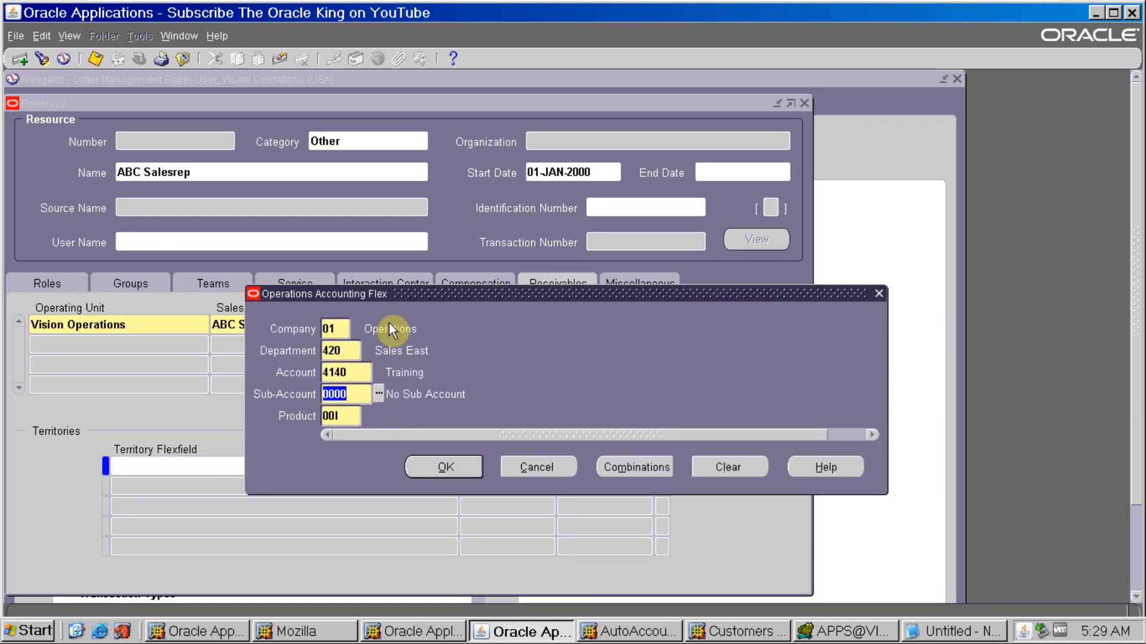
text(000)
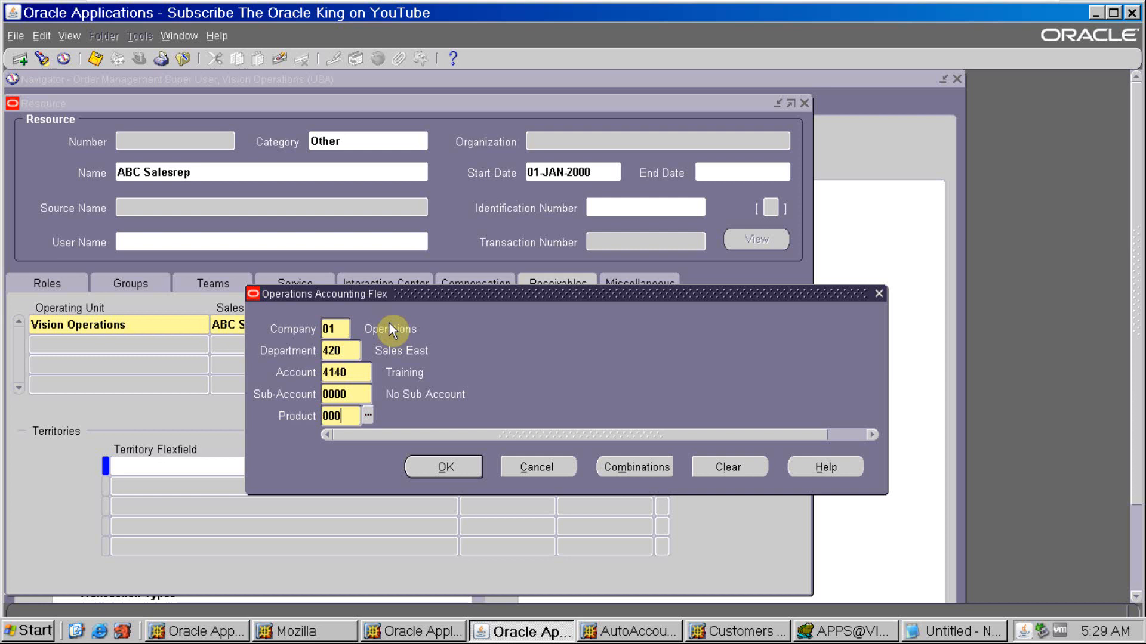
key(Tab)
- Set the Account segment of the salesperson's revenue account to 4180 and accept the combination
click(355, 371)
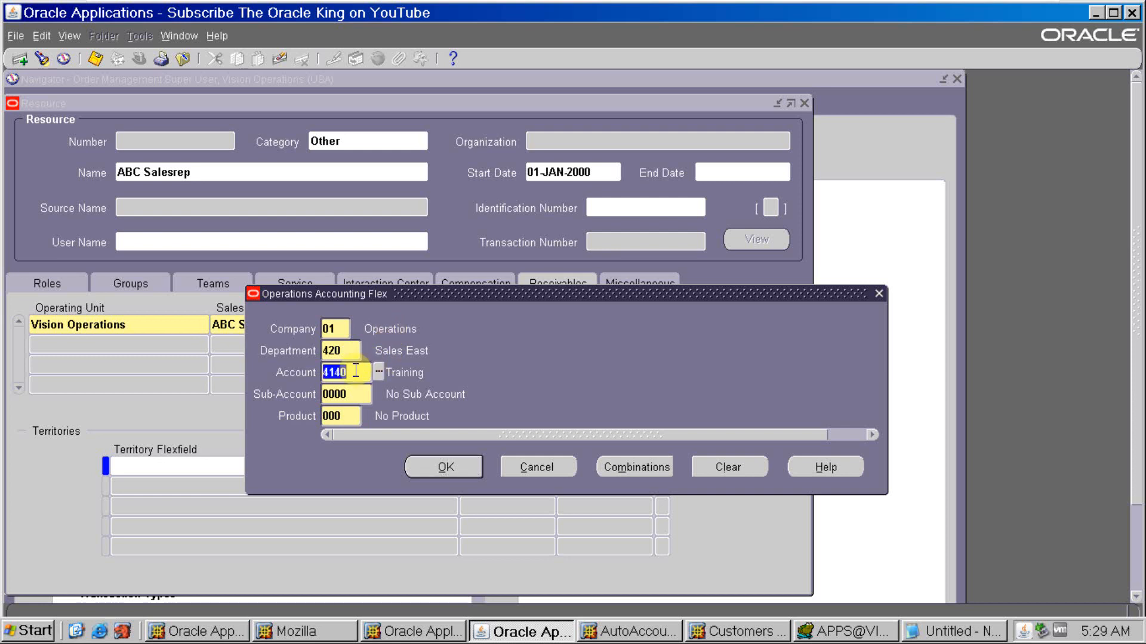
click(356, 371)
key(BackSpace)
key(BackSpace)
text(80)
key(Tab)
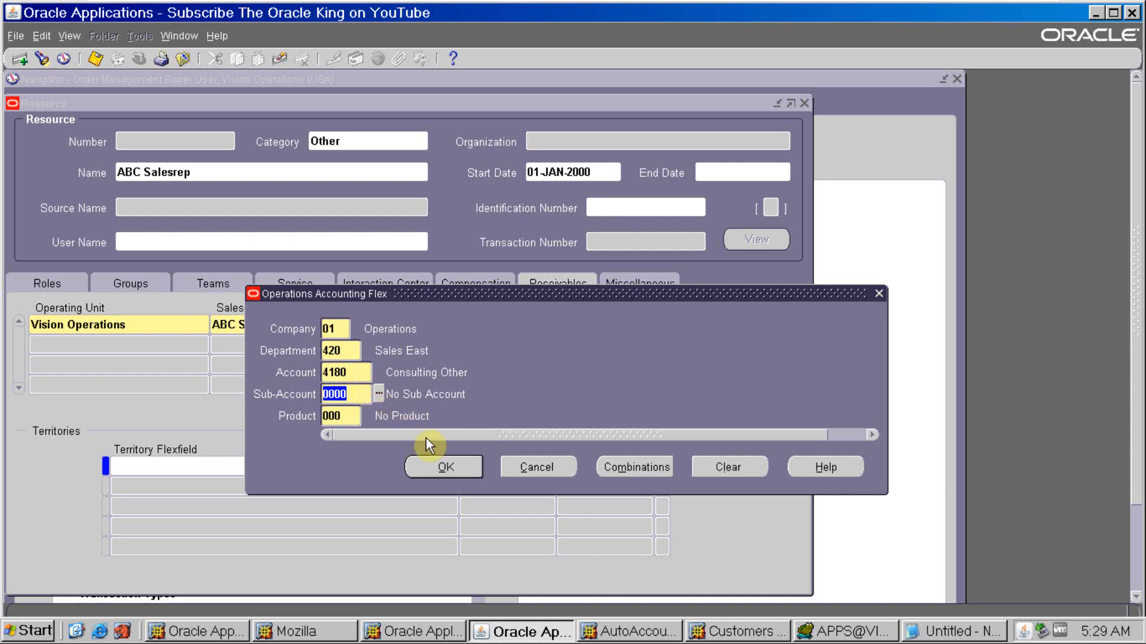
click(431, 464)
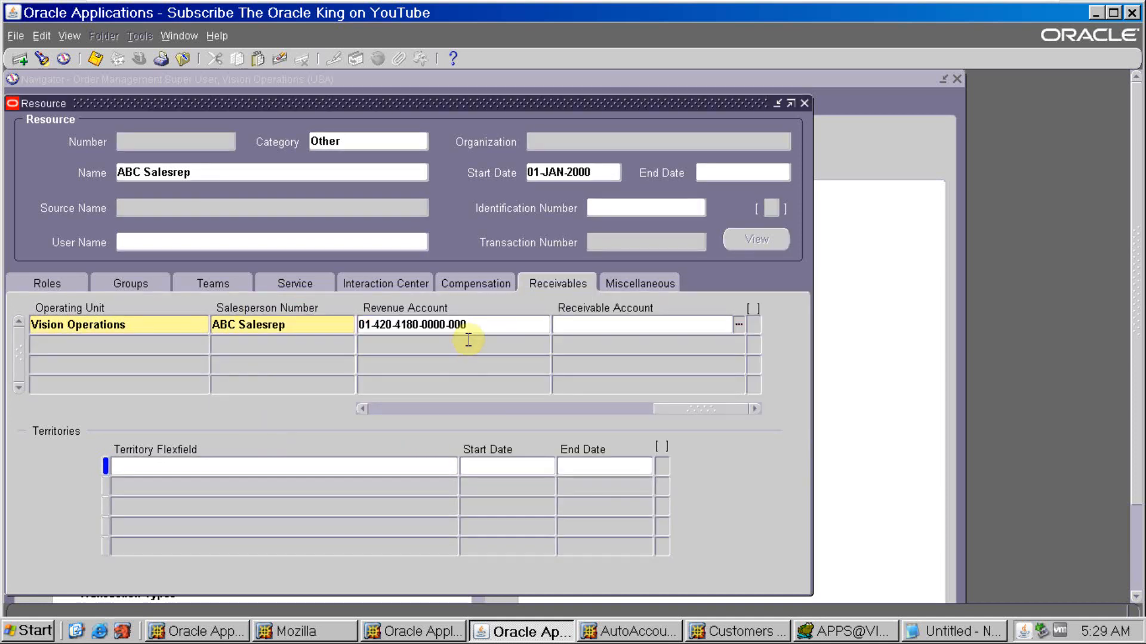
click(471, 331)
key(ctrl+c)
key(alt+Tab)
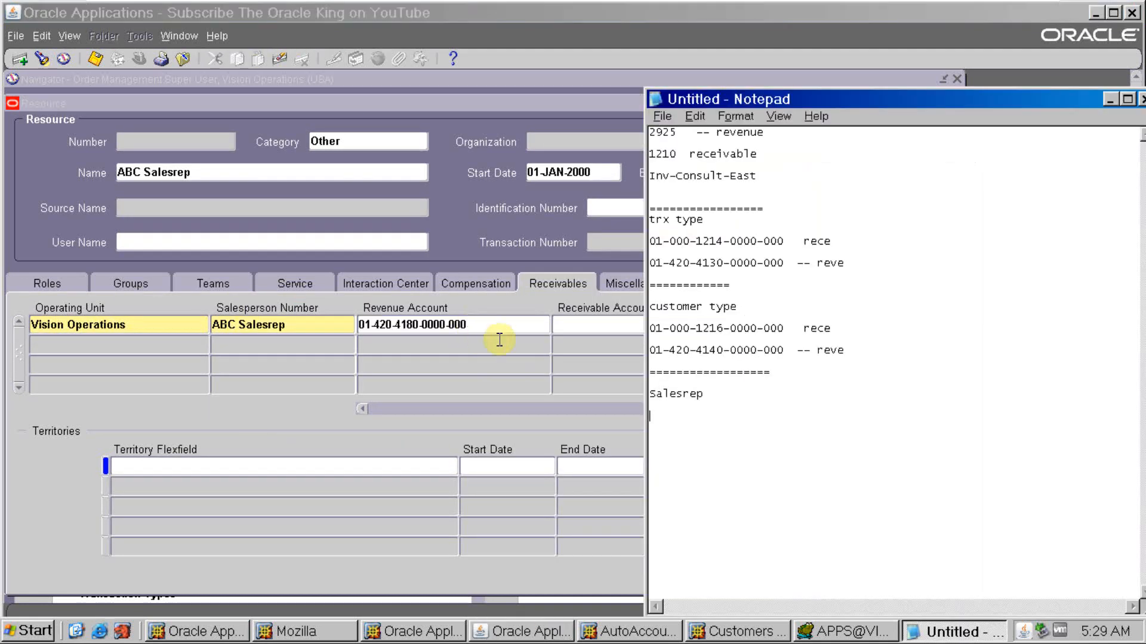
key(ctrl+v)
text(reve)
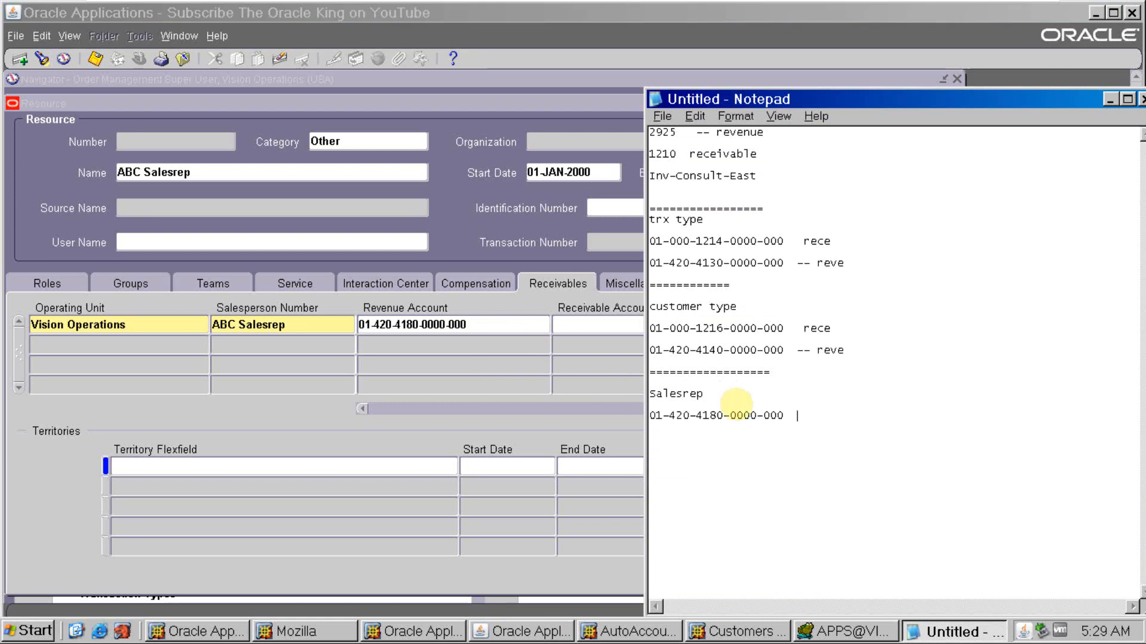
text(n)
- In the Resource form, fill the Receivable Account from the copied revenue account, changing its Account segment to 1150
key(alt+Tab)
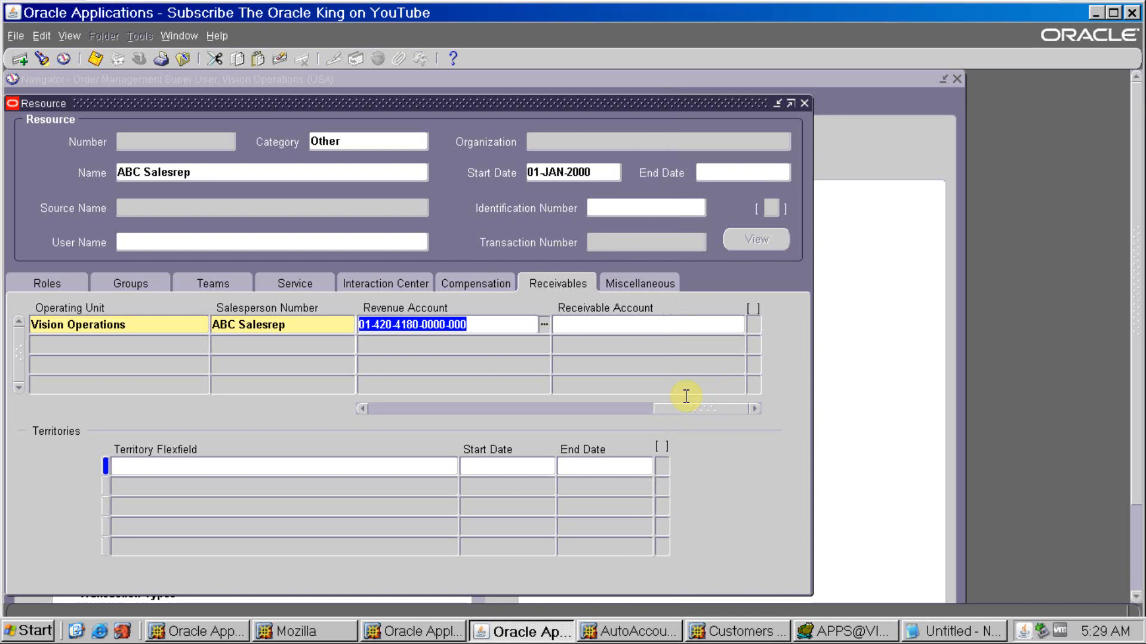
click(641, 323)
key(ctrl+v)
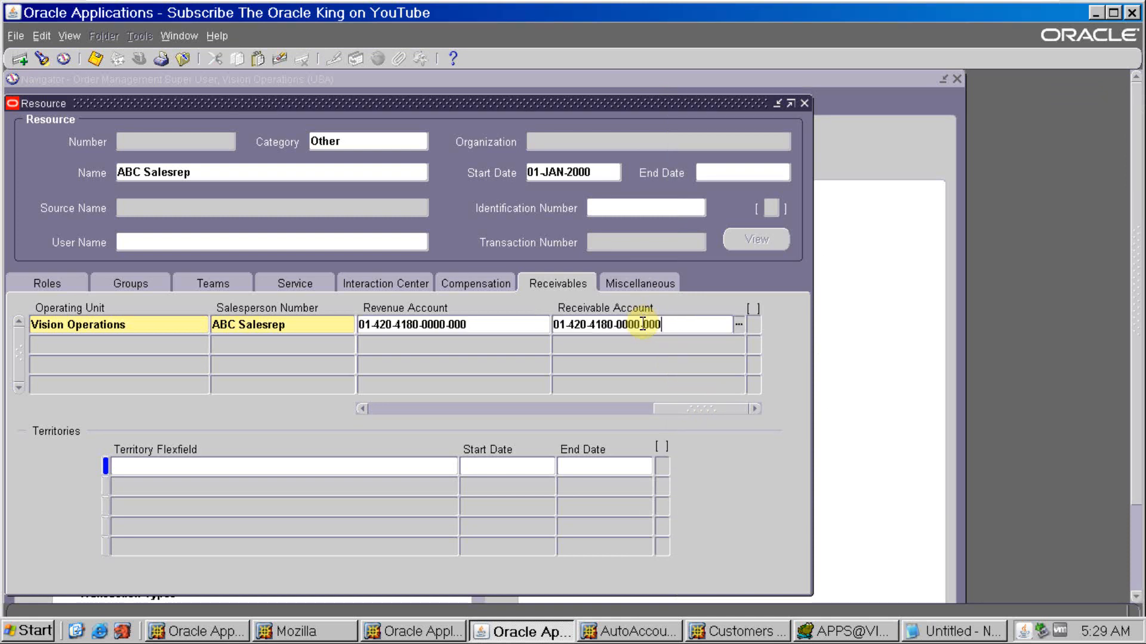
key(Tab)
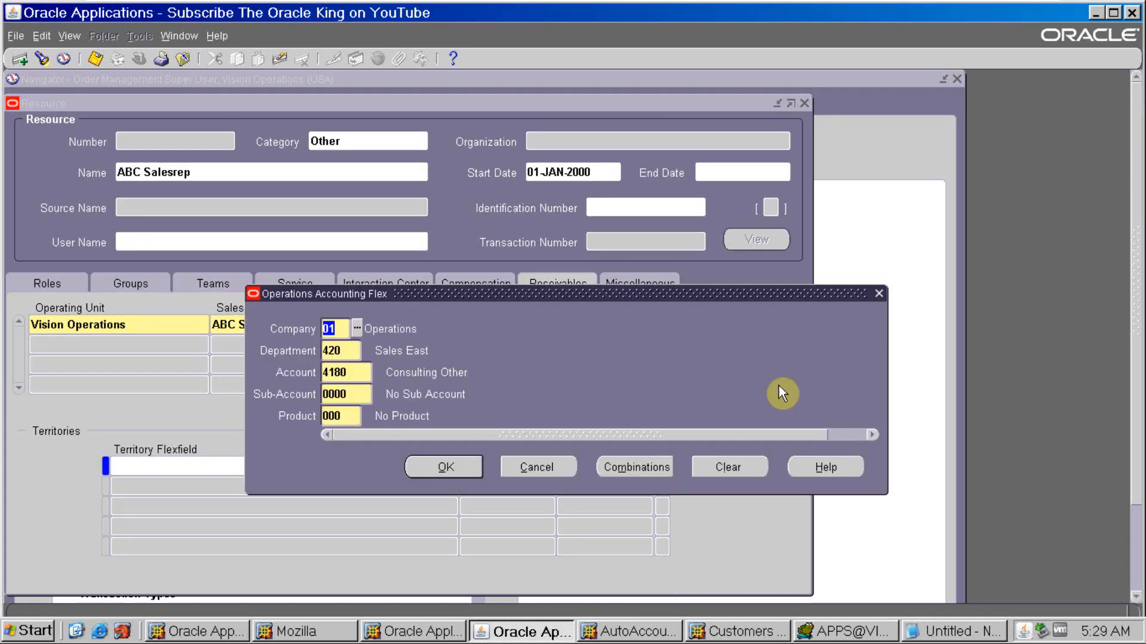
click(368, 373)
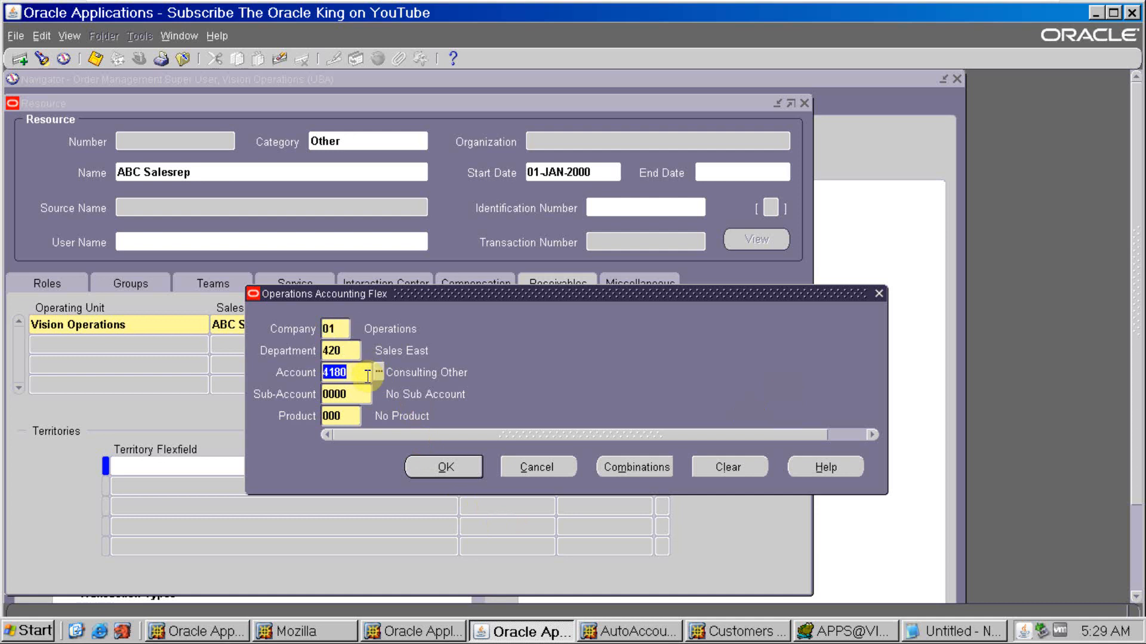
text(1150)
key(Tab)
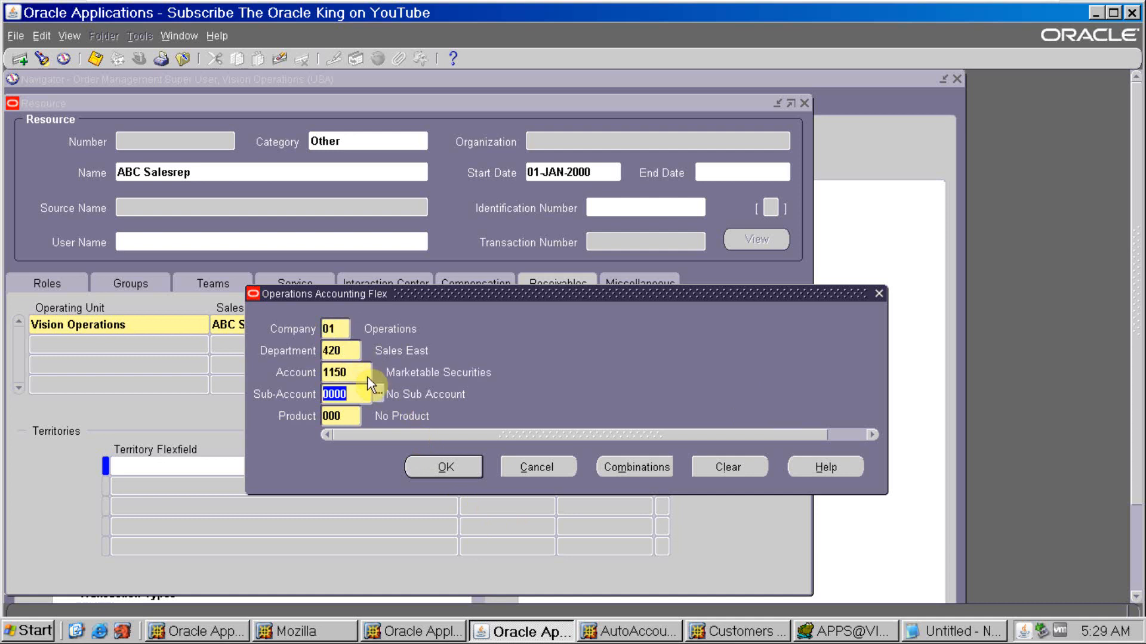
click(428, 459)
click(674, 323)
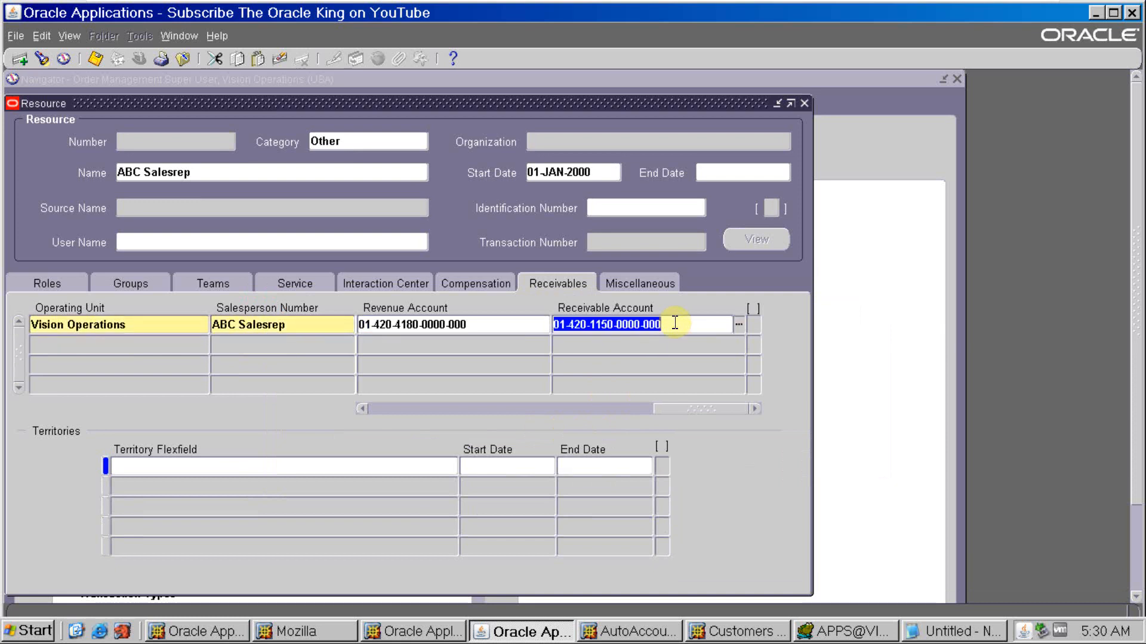
key(ctrl+c)
key(alt+Tab)
key(Return)
key(ctrl+v)
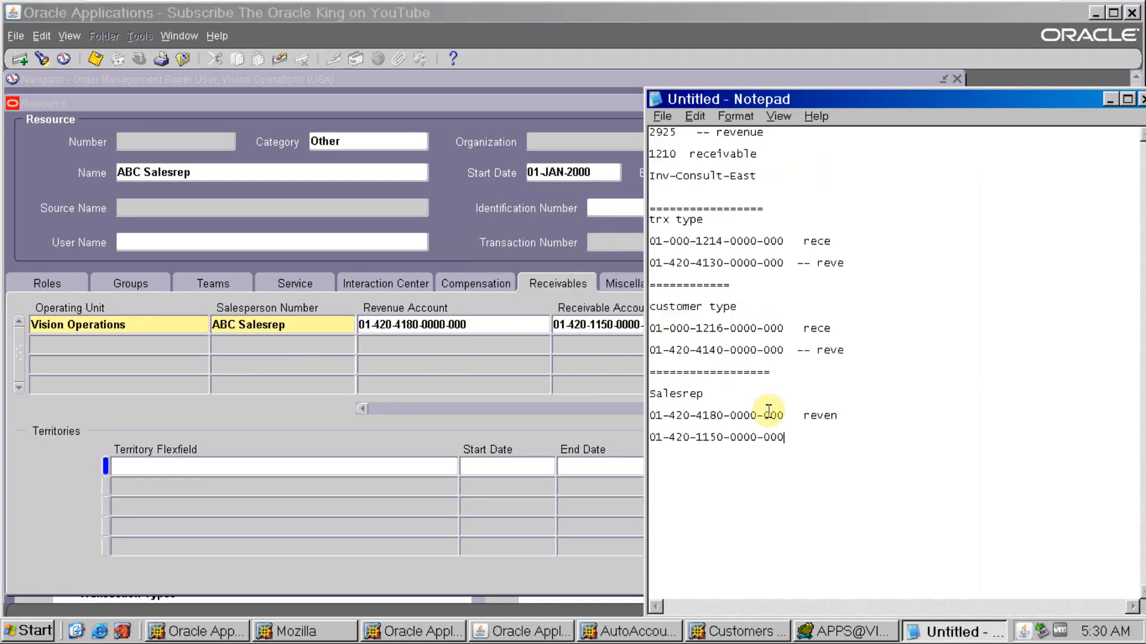
text(recei)
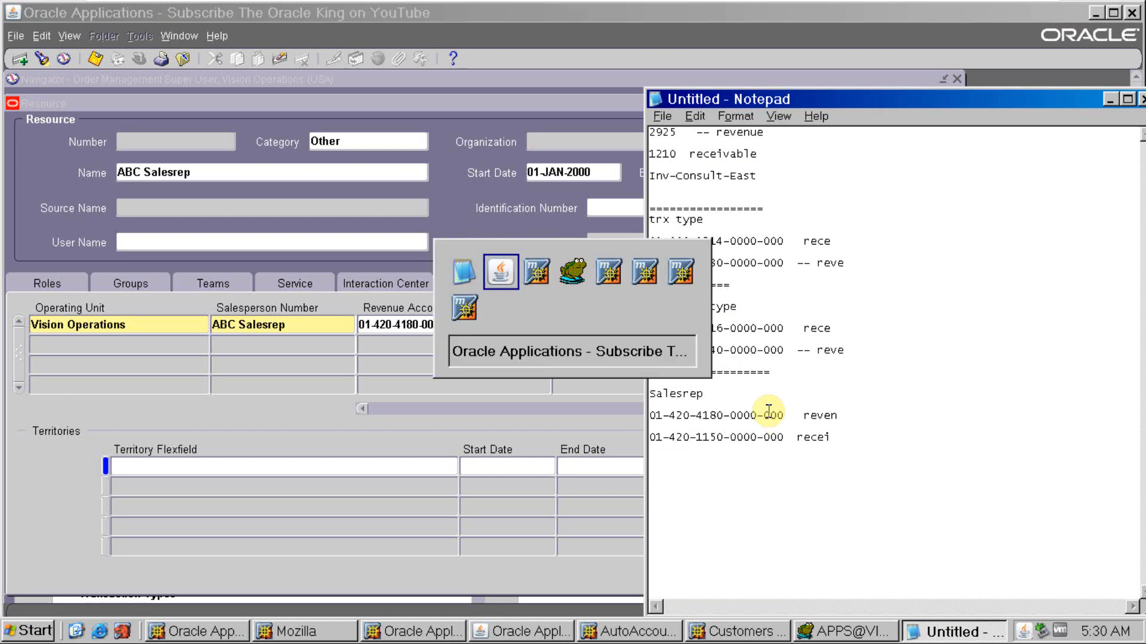
- Save the ABC Salesrep resource in Oracle and review the accounts in its receivables row
key(alt+Tab)
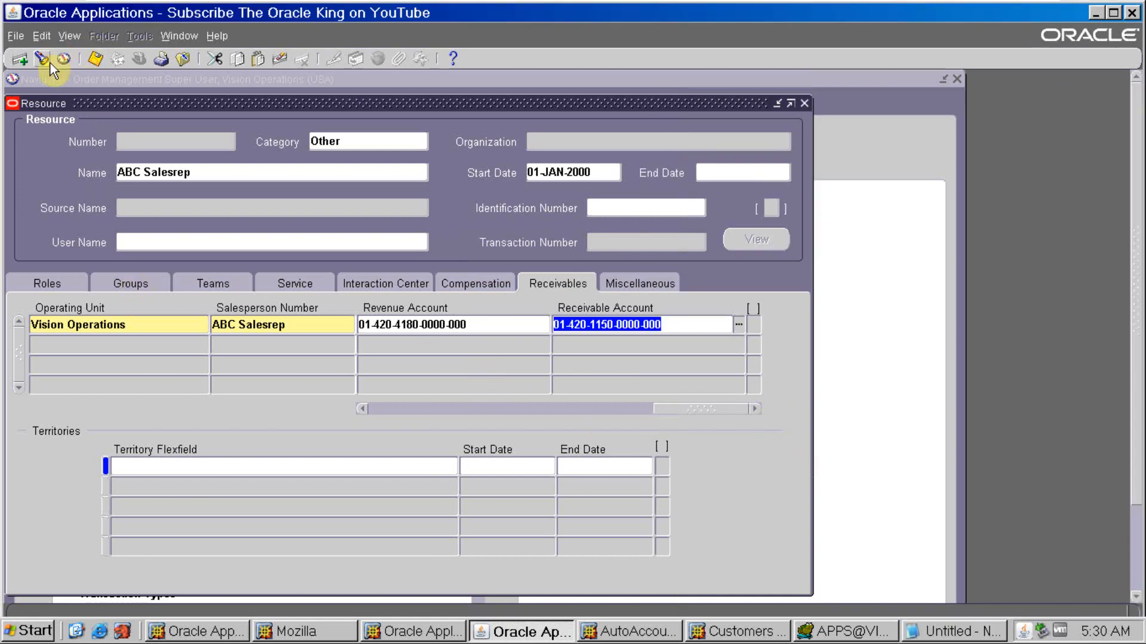
click(95, 58)
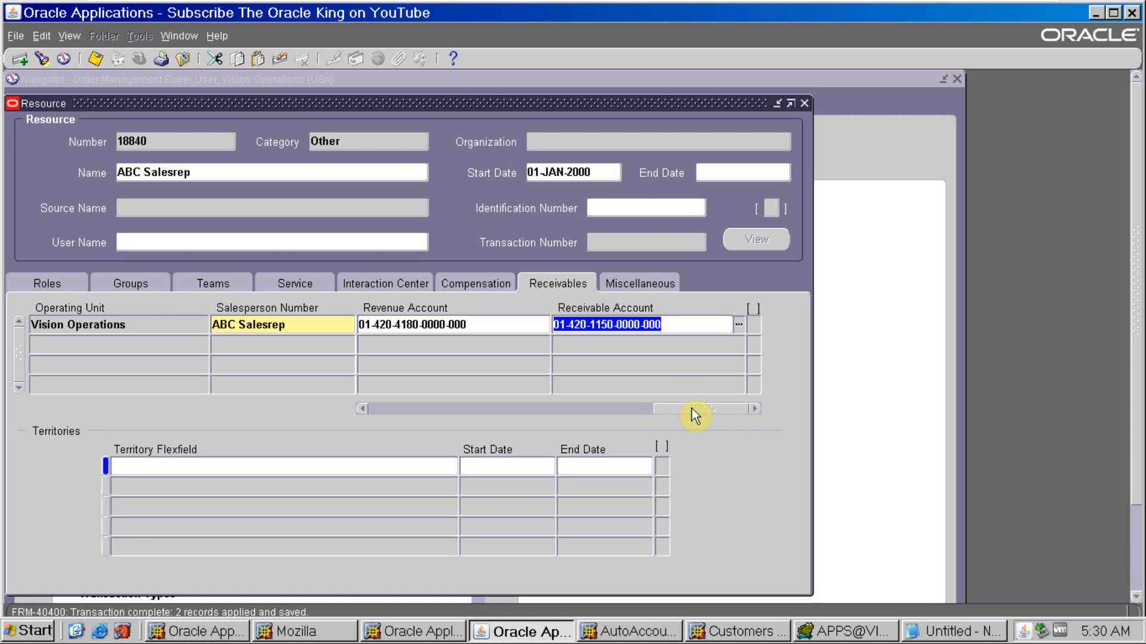
drag(693, 410, 613, 410)
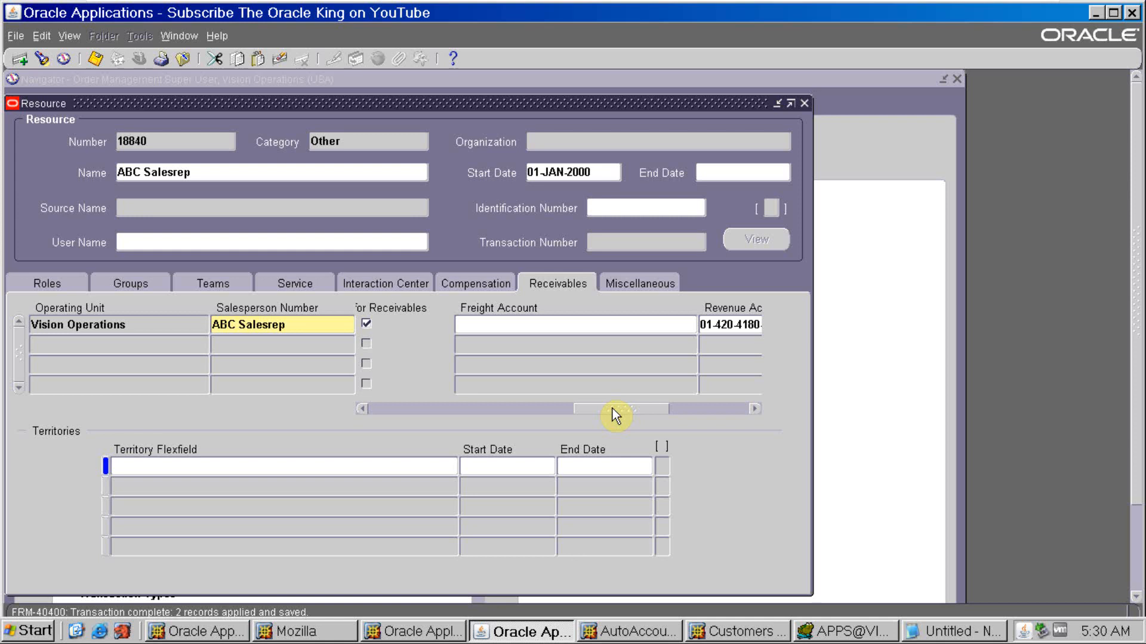
drag(616, 416, 757, 414)
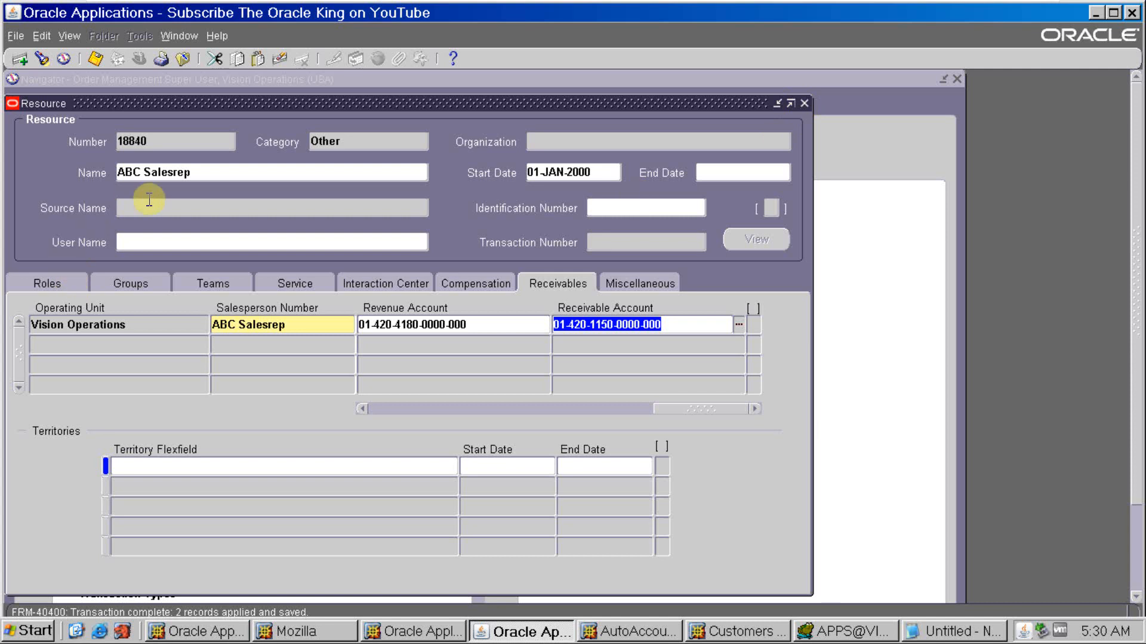
click(209, 174)
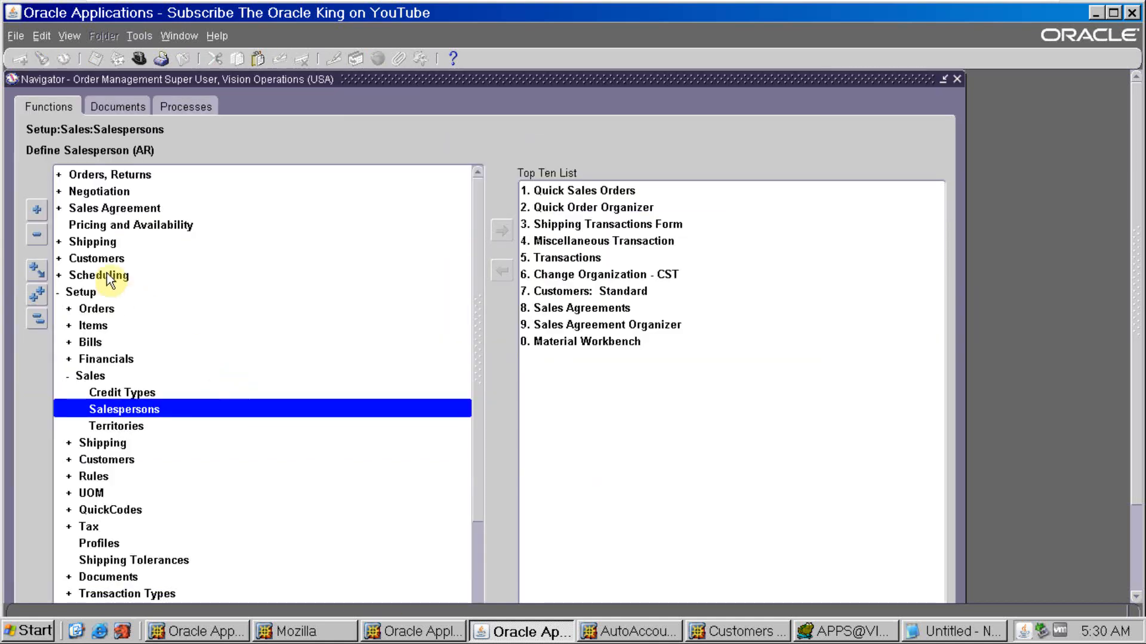
- Switch to the Receivables, Vision Operations (USA) responsibility and select the Standard customers function
key(alt+f)
text(w)
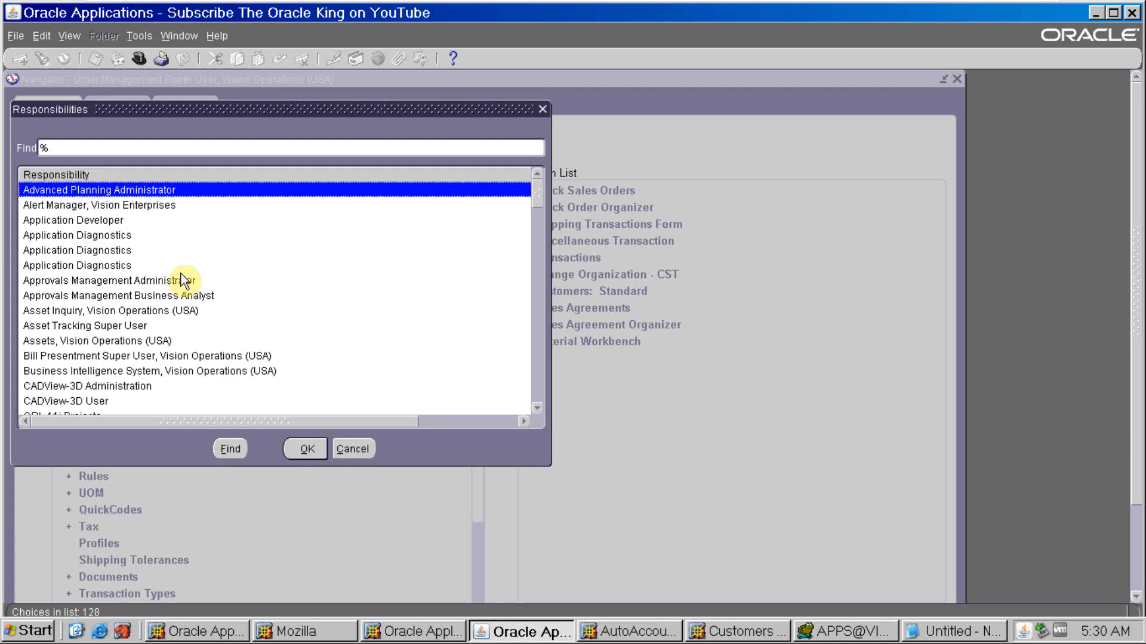
text(re)
key(Down)
key(Return)
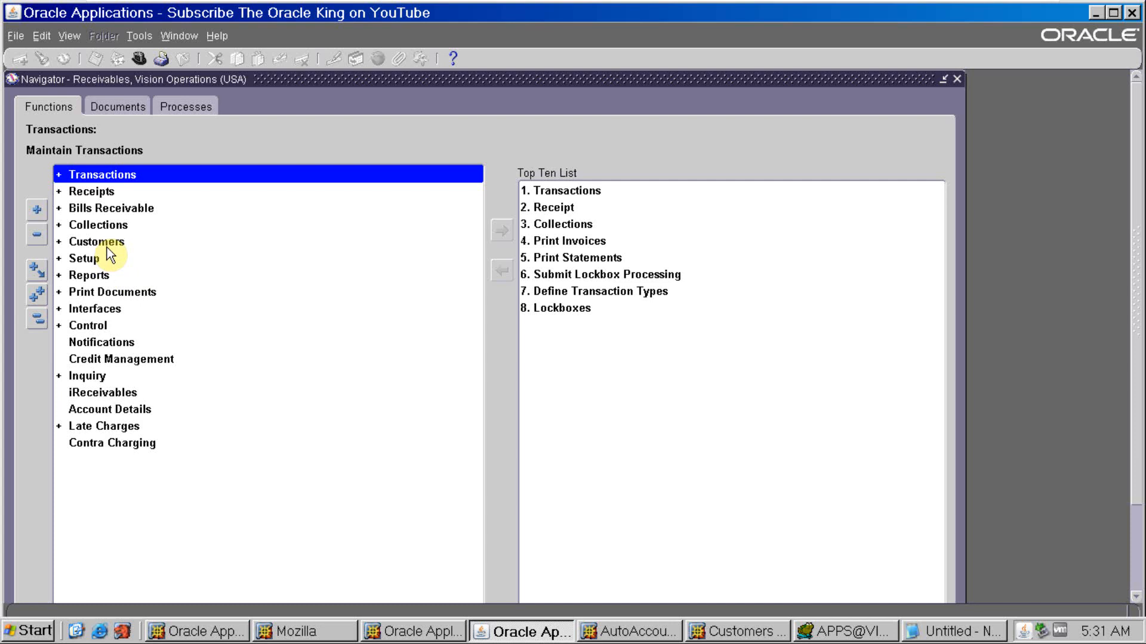
double_click(106, 242)
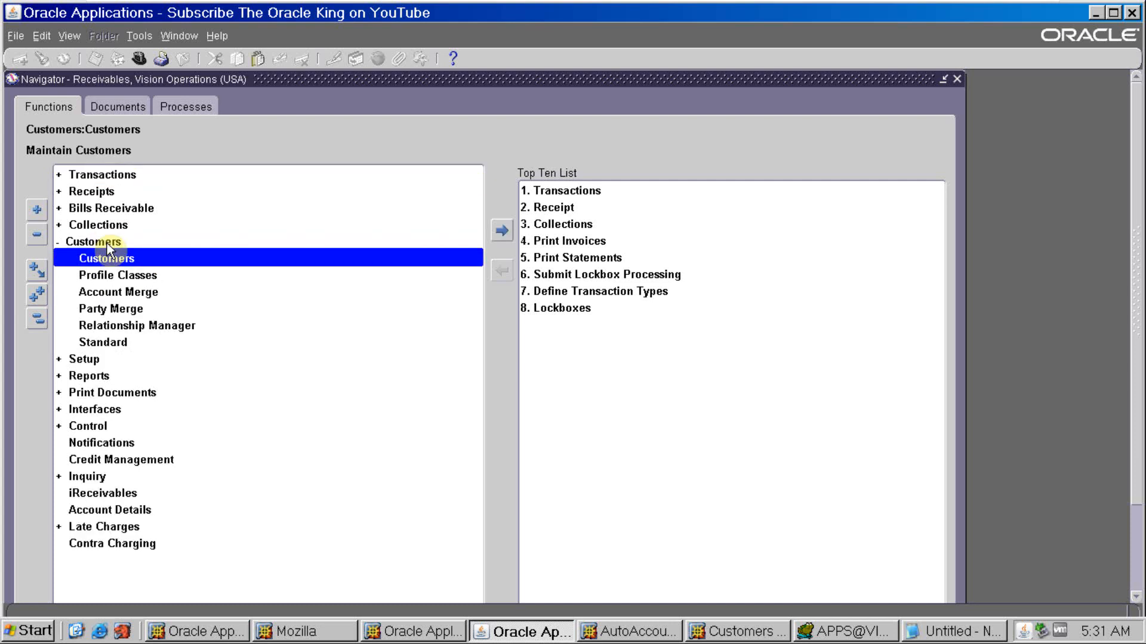
click(113, 343)
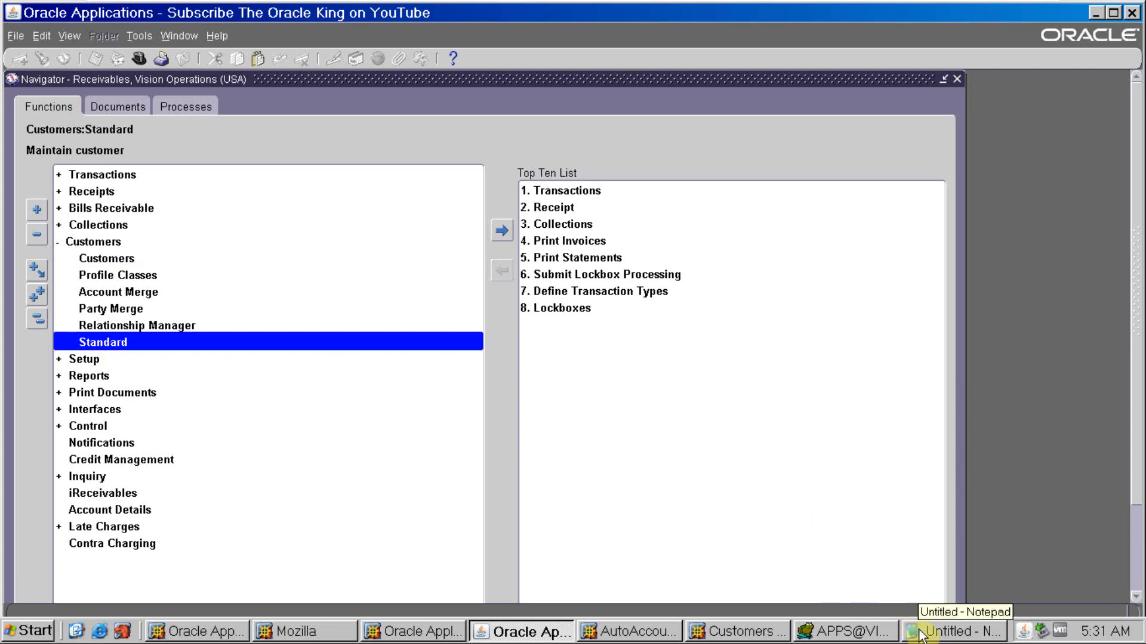
- In the Customers browser page, search for ABC Application Software by its account number and open that account's details
click(737, 631)
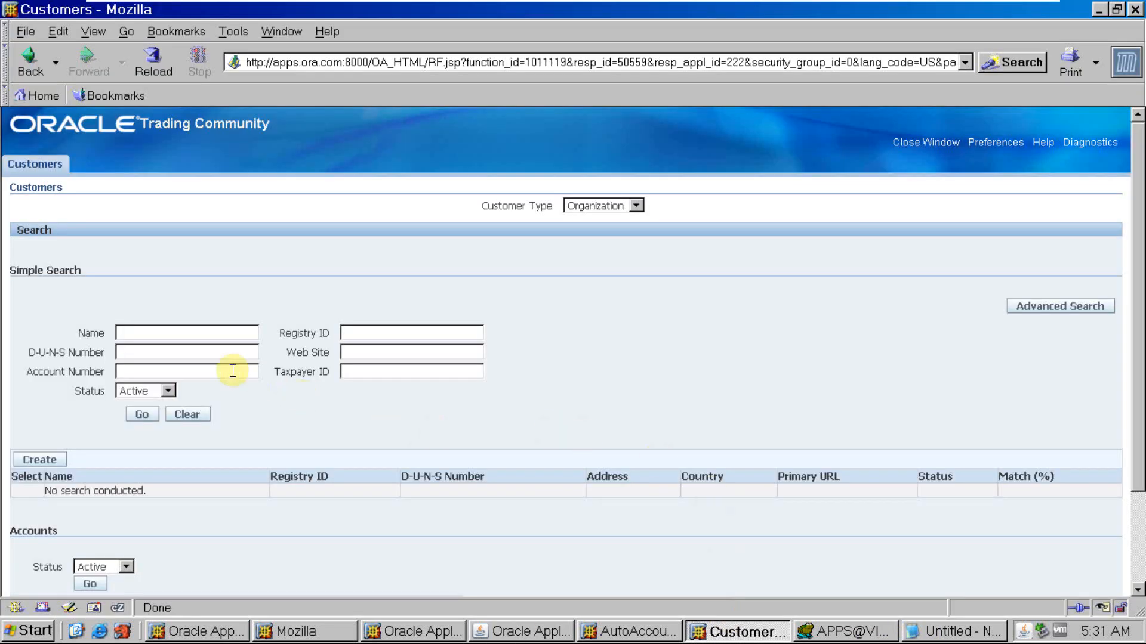
click(199, 370)
text(2636)
click(142, 415)
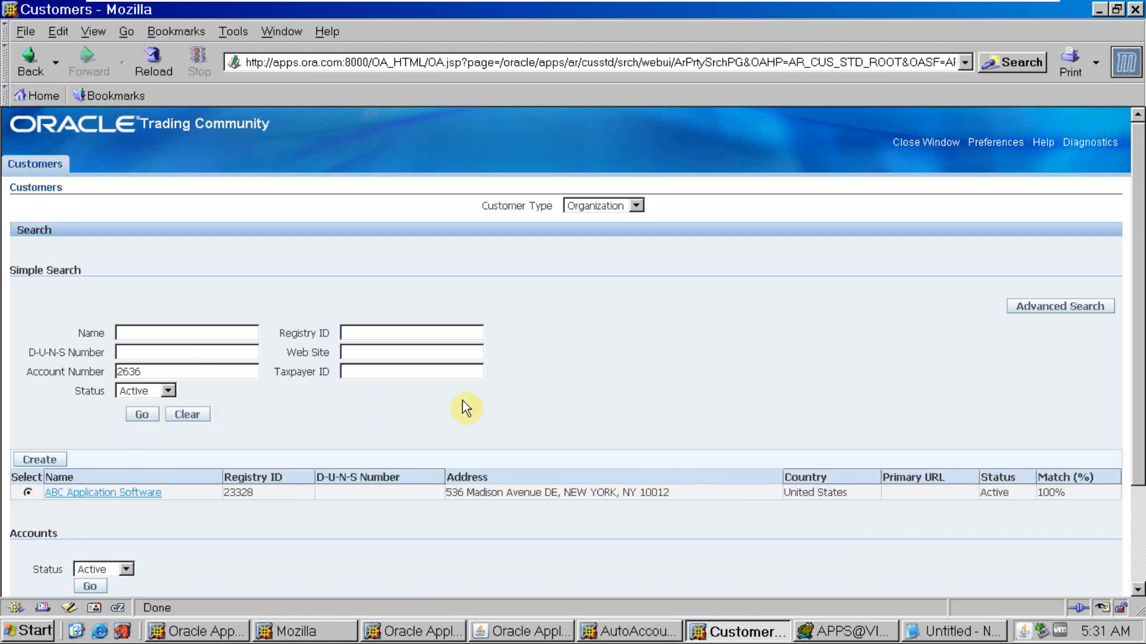
scroll(467, 408, down, 4)
click(461, 522)
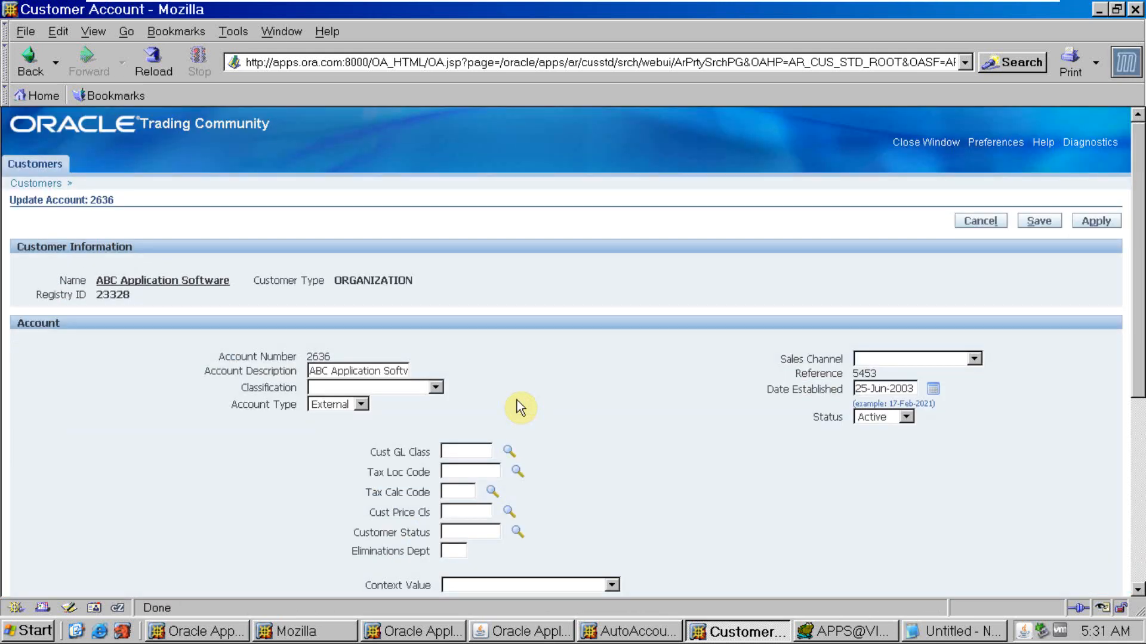
- Open the details of the account's New York site and show its business purposes
scroll(519, 412, down, 8)
click(1018, 531)
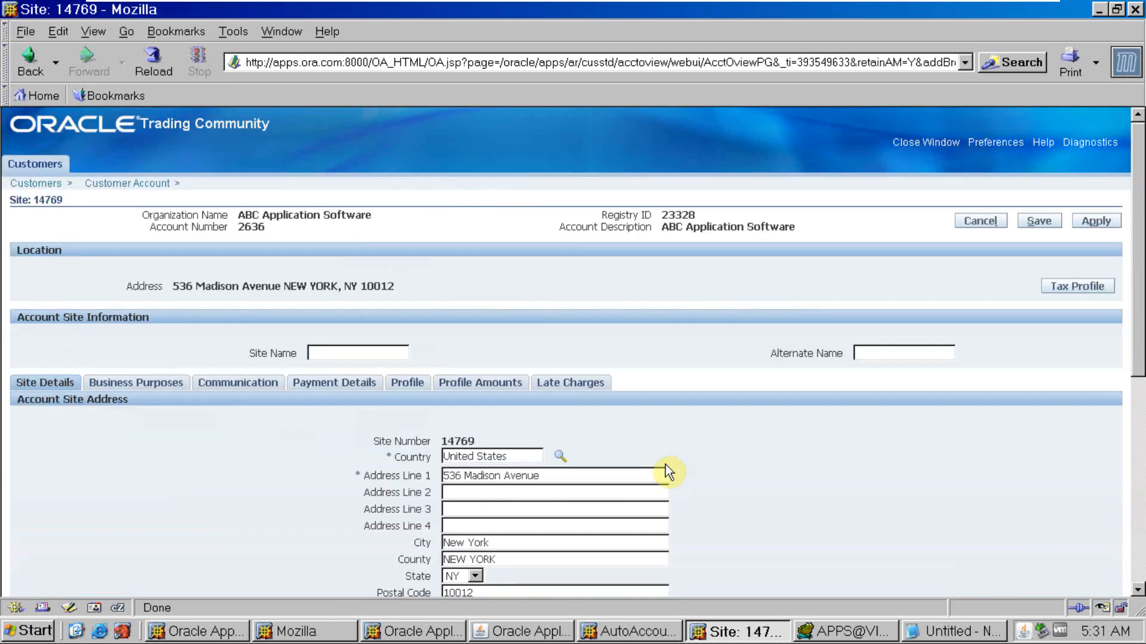
scroll(667, 472, down, 7)
click(159, 145)
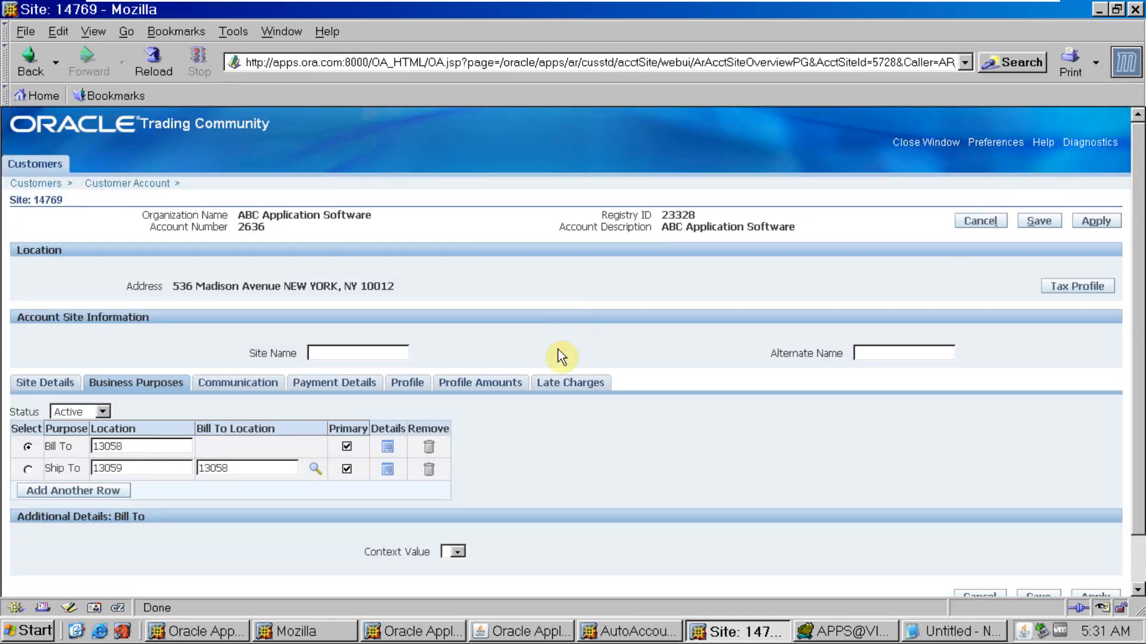
- Open the details of the site's Bill To business purpose and set the Salesperson to ABC Salesrep
scroll(561, 357, down, 2)
click(387, 395)
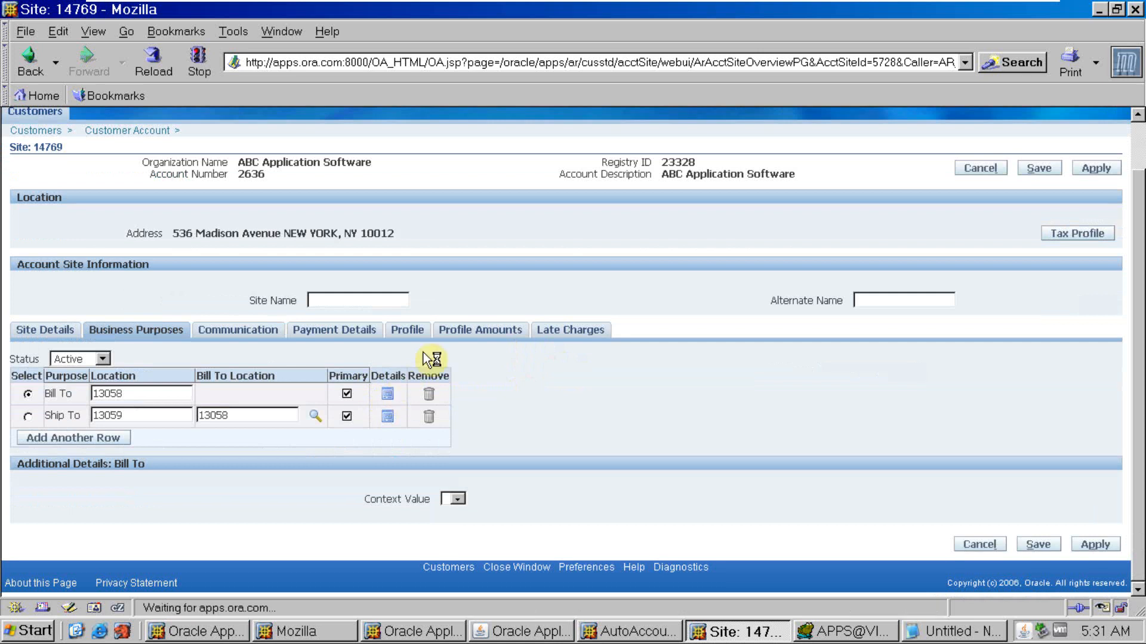
scroll(425, 359, down, 8)
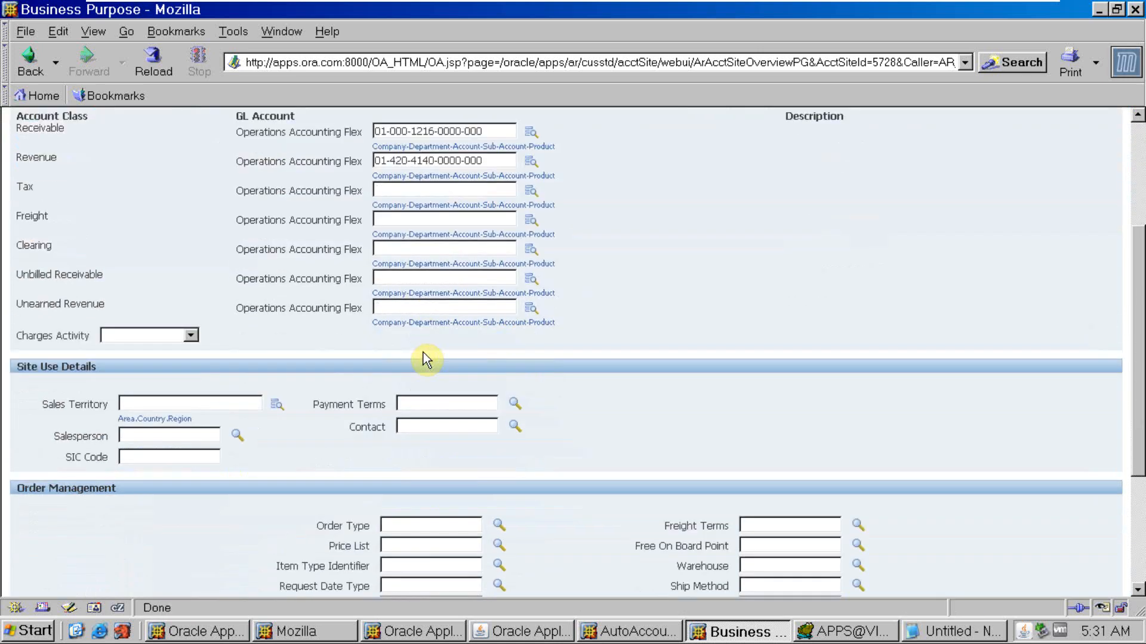
scroll(426, 359, down, 1)
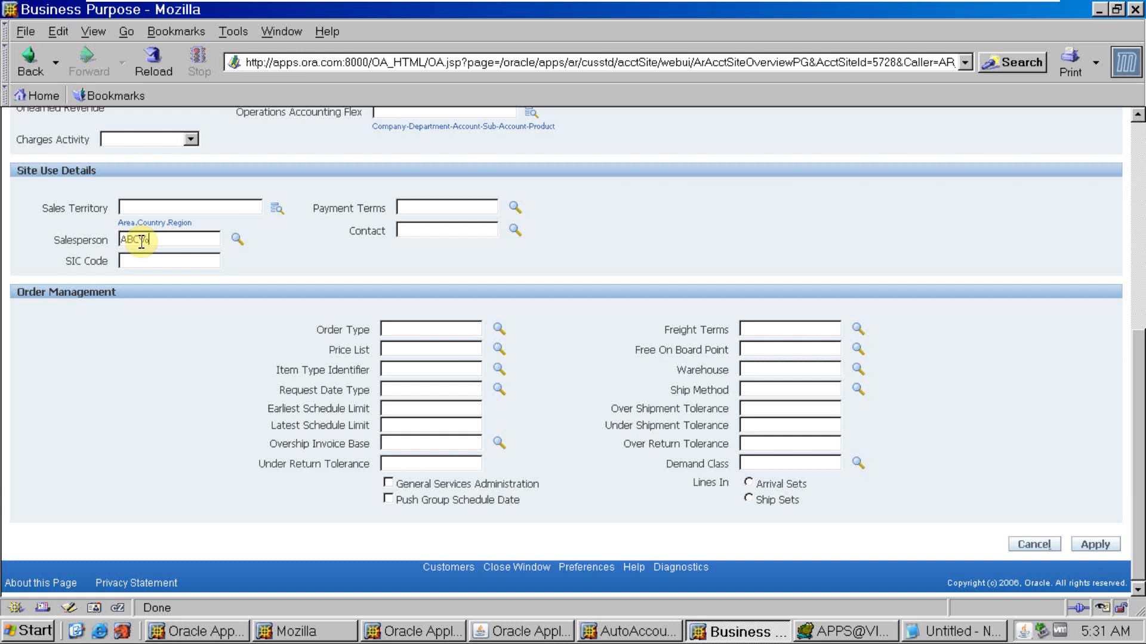
key(Tab)
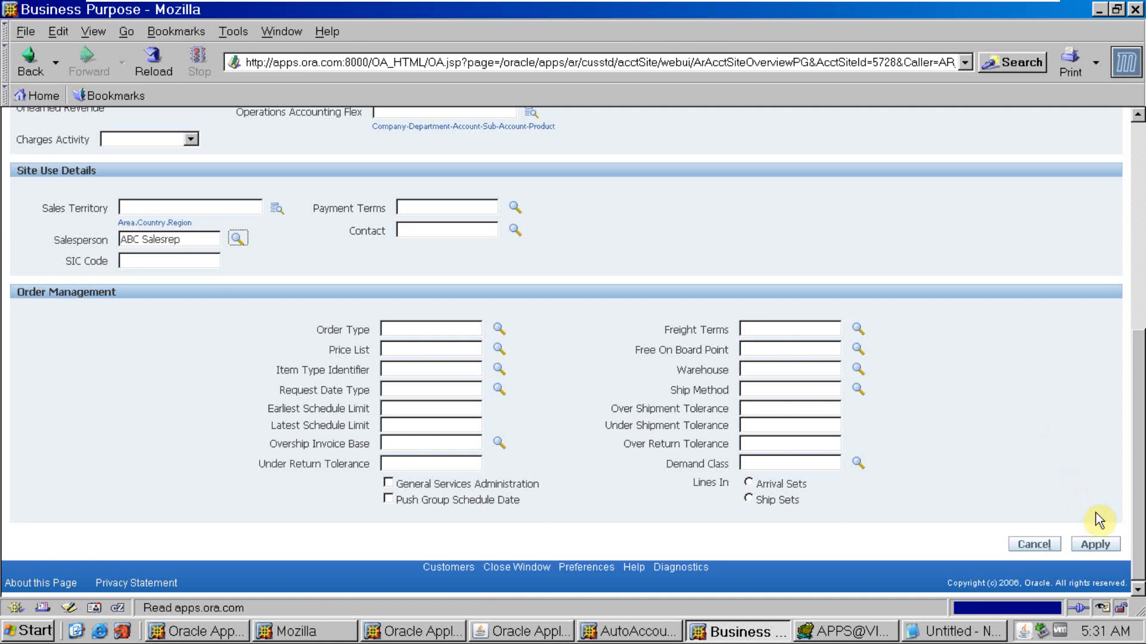
- Apply the changes to the business purpose, the New York site and the customer account
click(1104, 544)
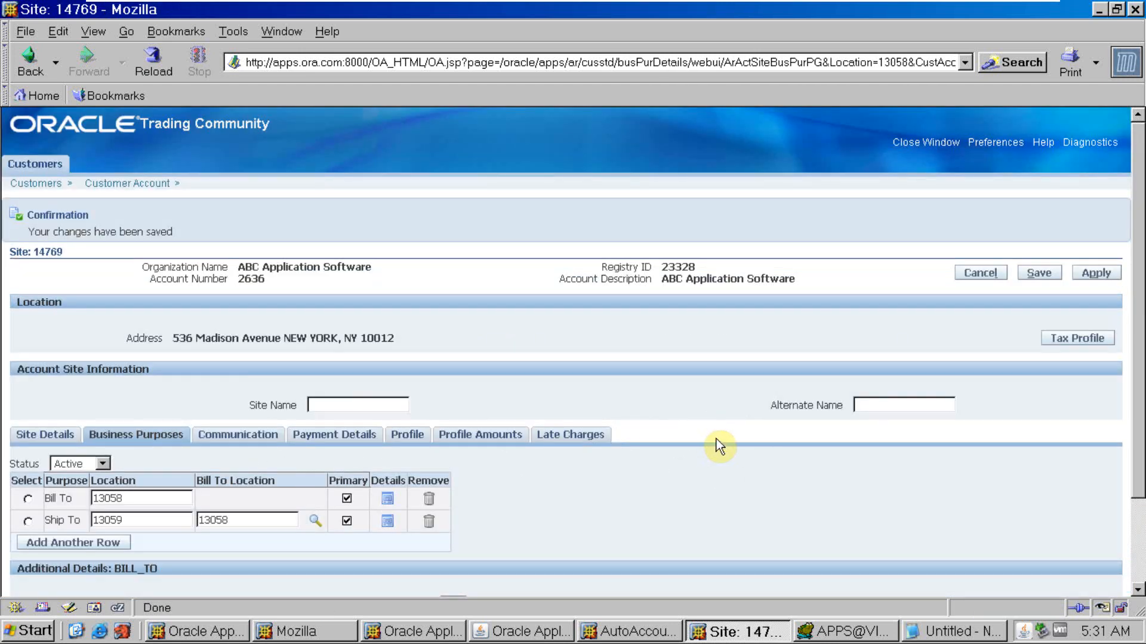
click(1093, 275)
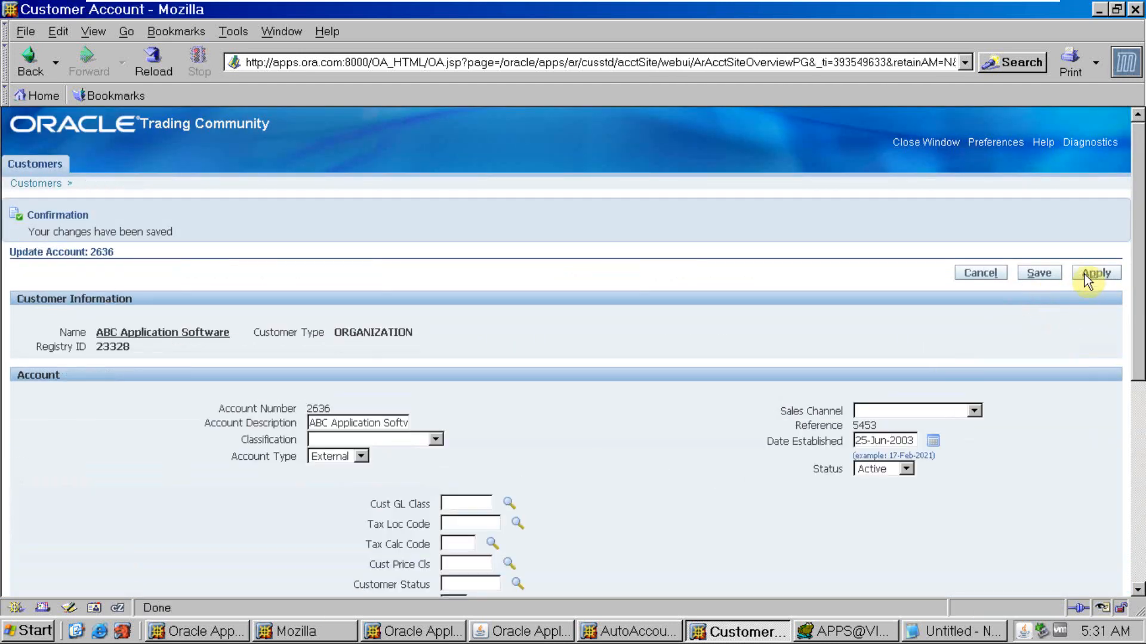
click(1088, 275)
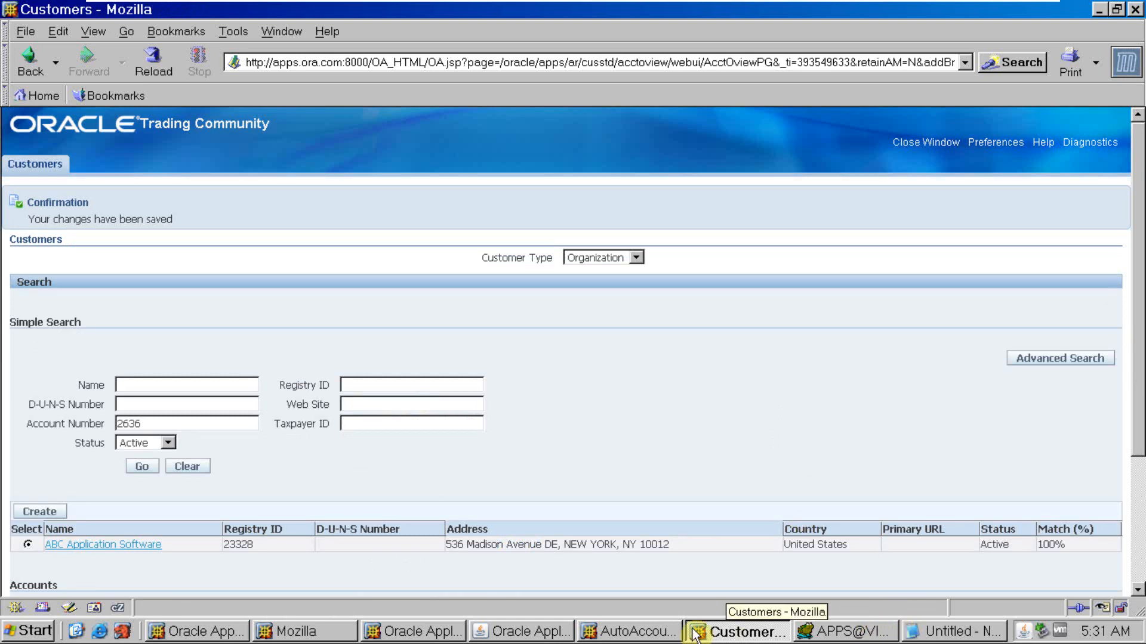
click(520, 633)
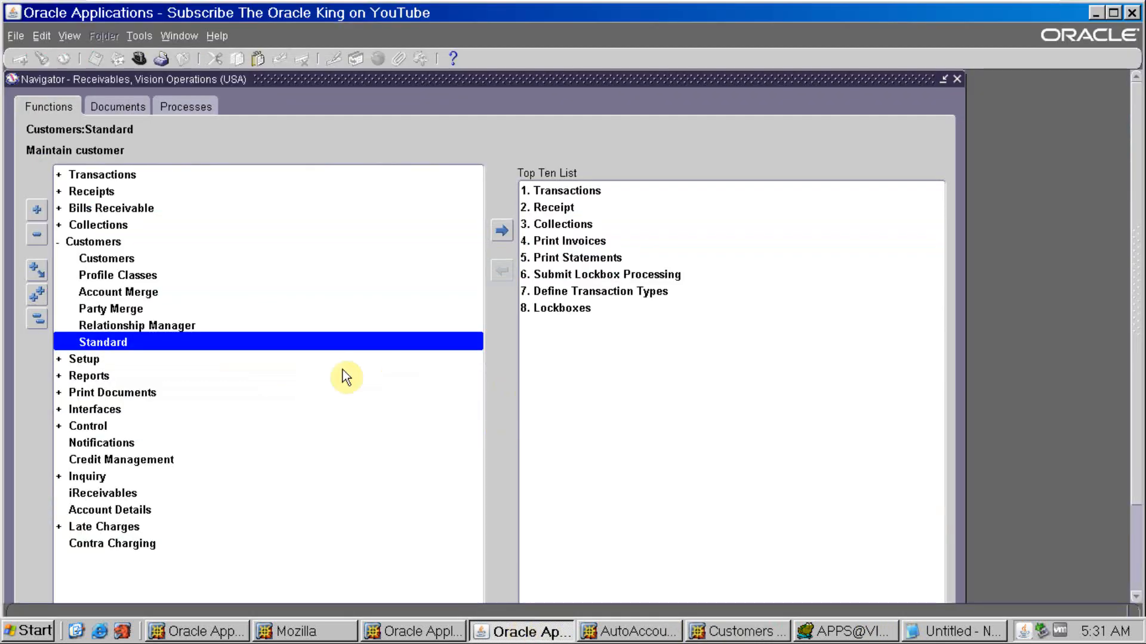
double_click(111, 174)
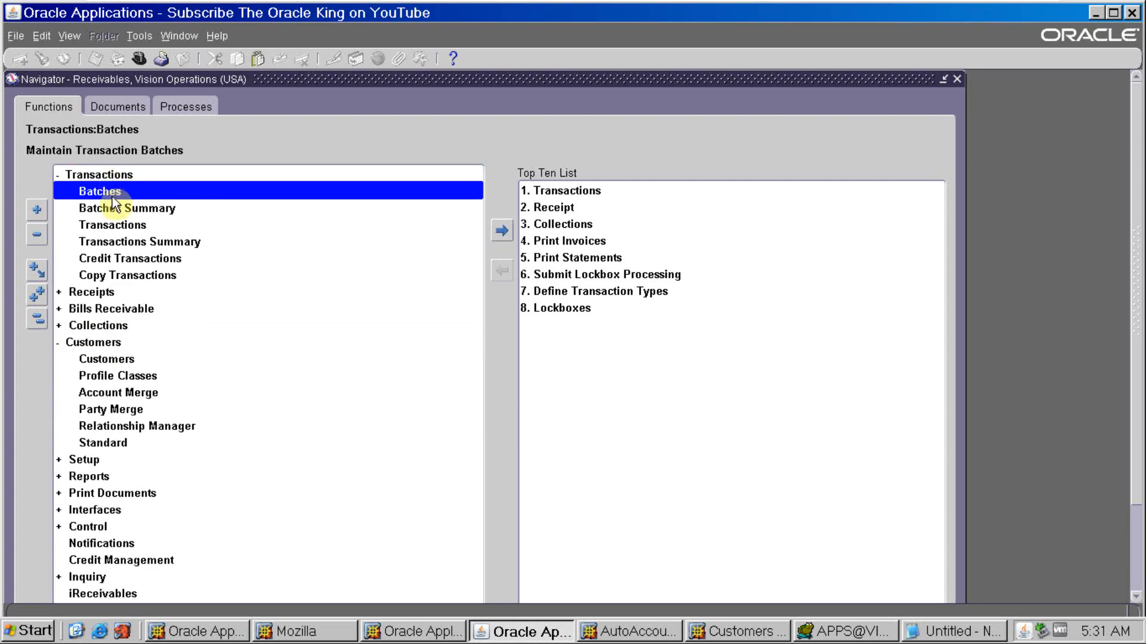
double_click(109, 226)
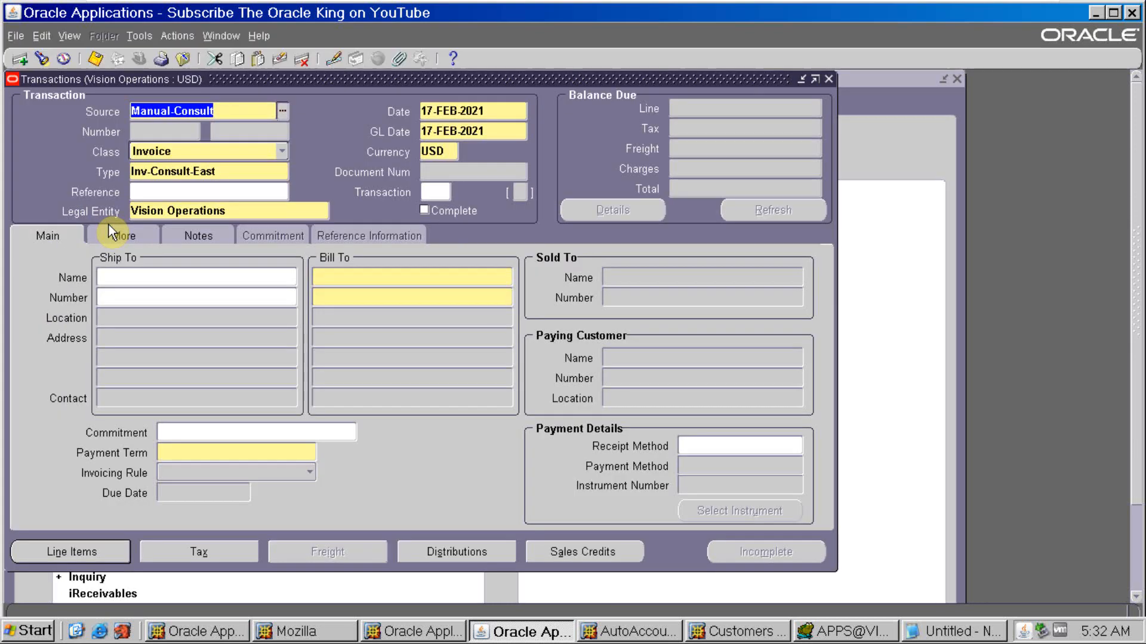
click(322, 297)
text(2636)
key(Tab)
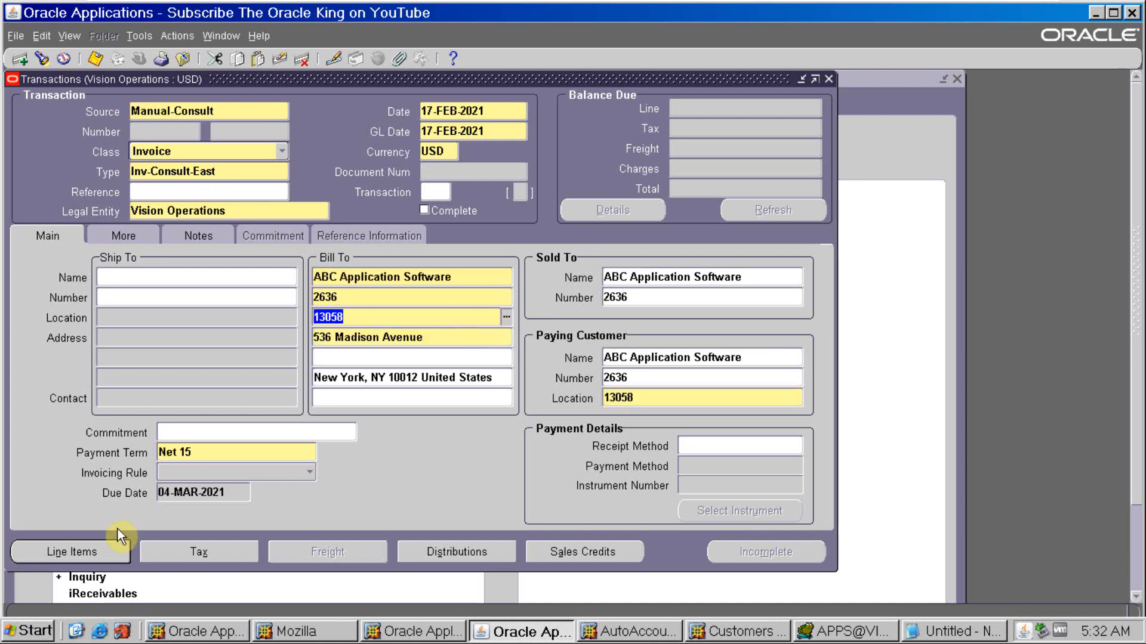
- Add an invoice line with description Test, quantity 1 and unit price 1200
click(45, 554)
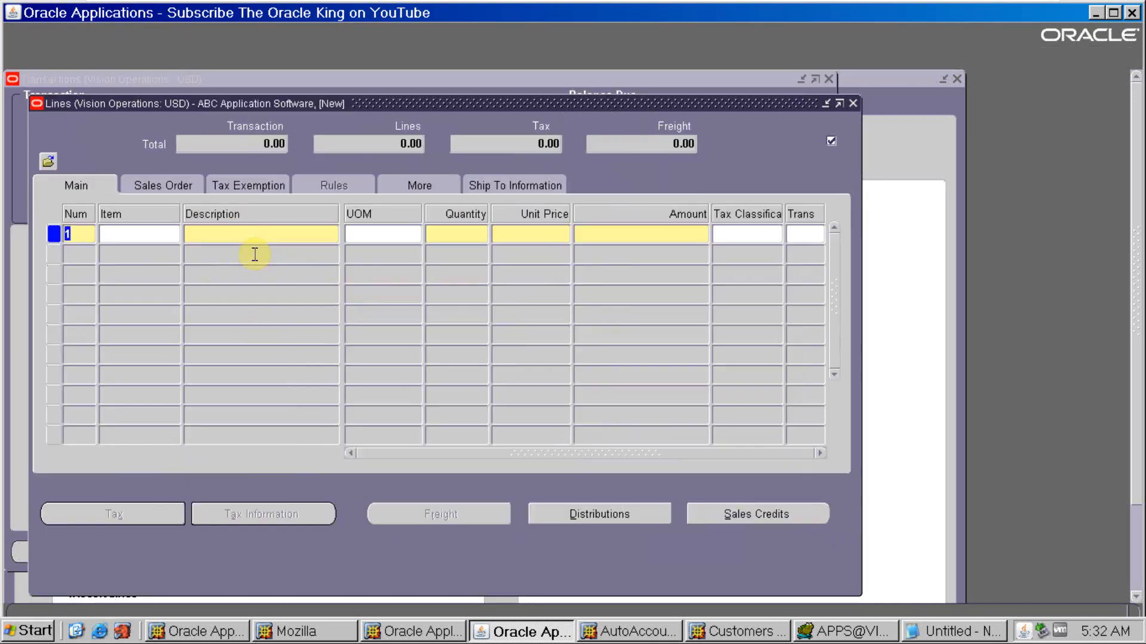
click(255, 235)
text(Test)
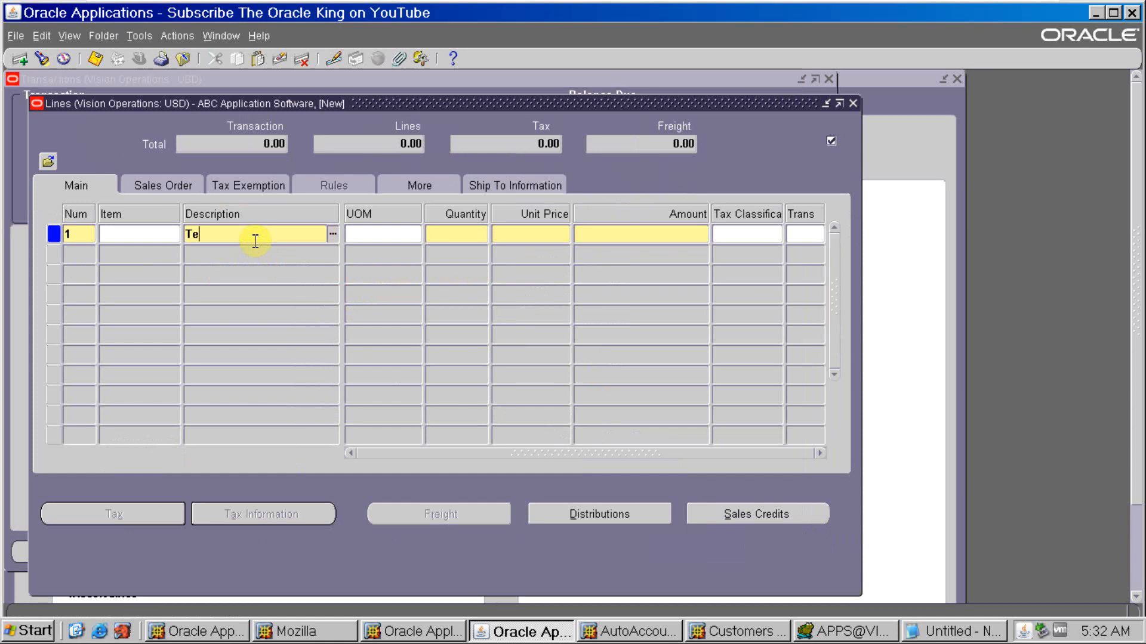
key(Tab)
key(Tab)
text(1)
key(Tab)
text(1200)
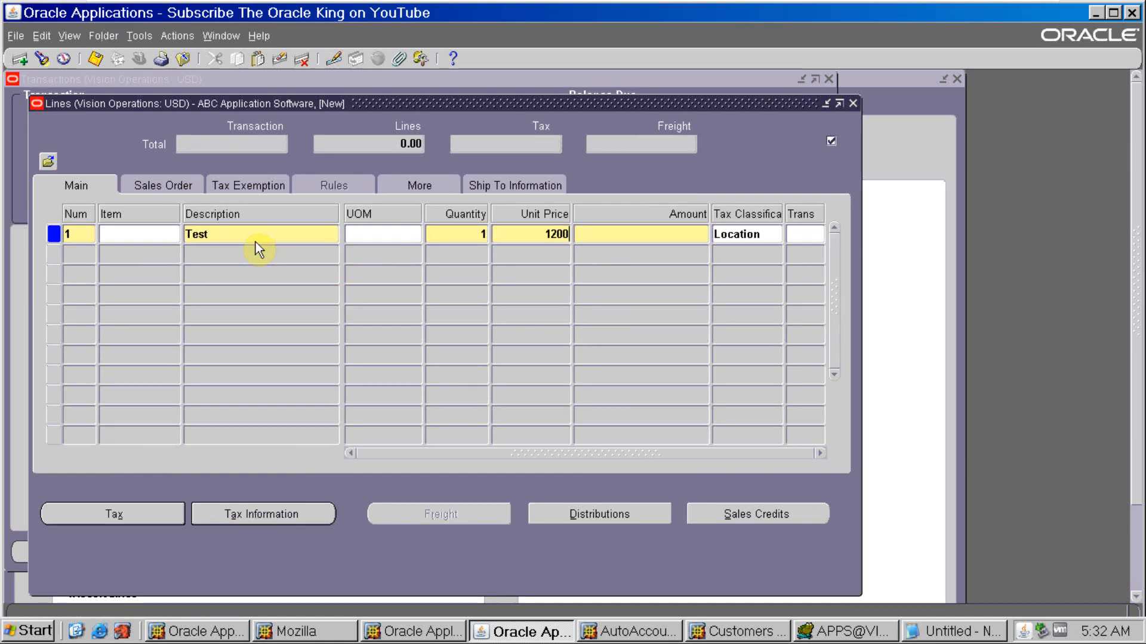
key(Tab)
- Open the line's distributions and show the accounts for all lines
click(589, 516)
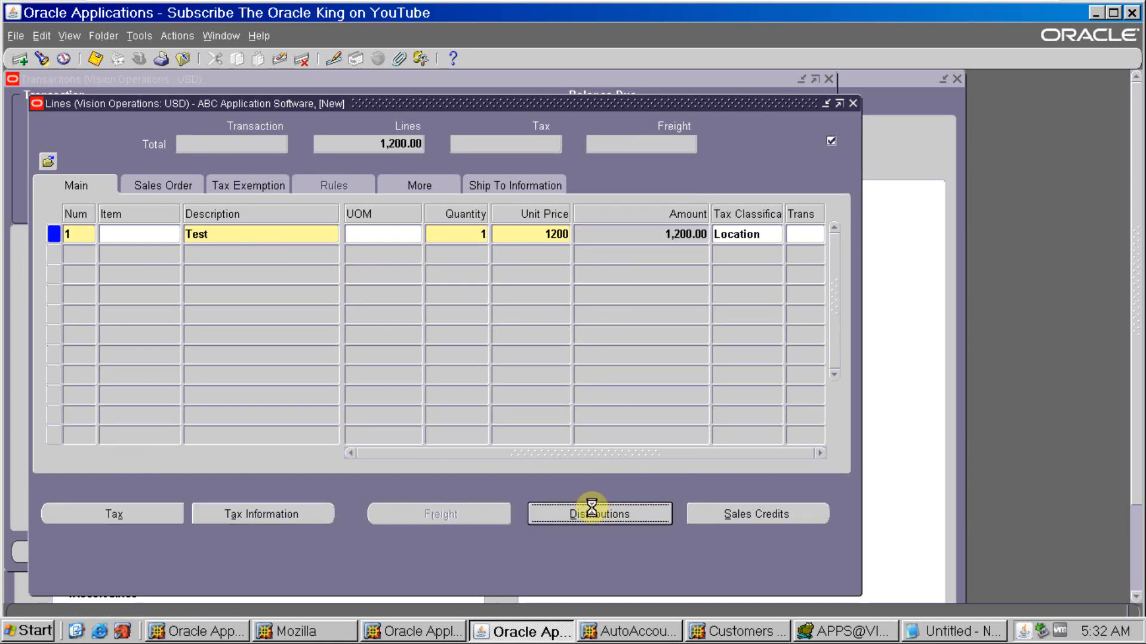
click(263, 150)
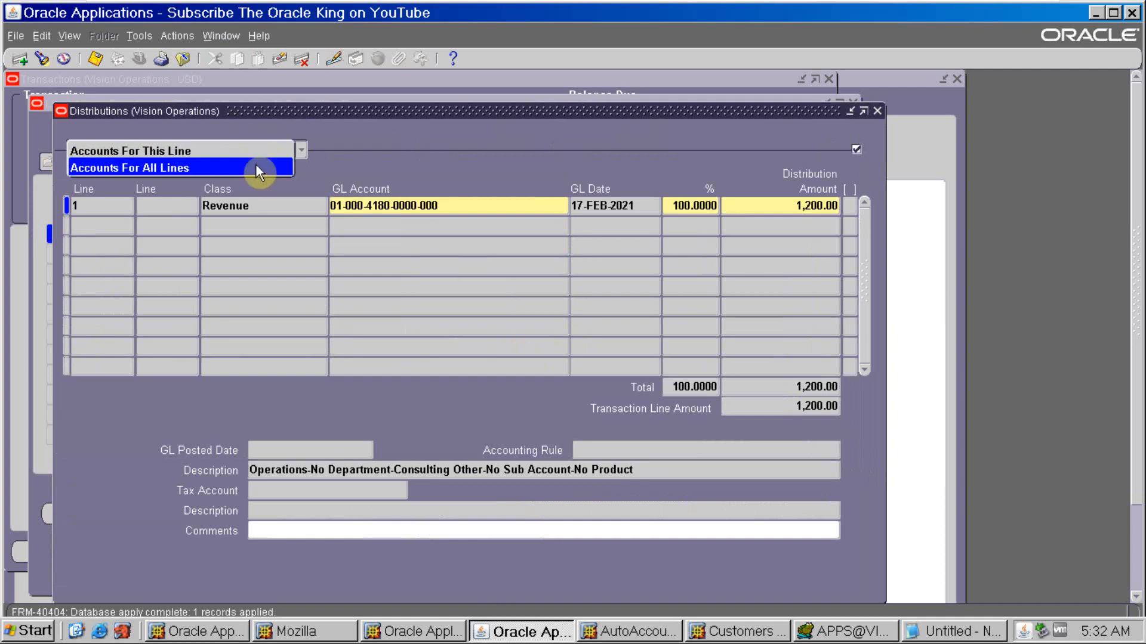
click(257, 169)
click(441, 205)
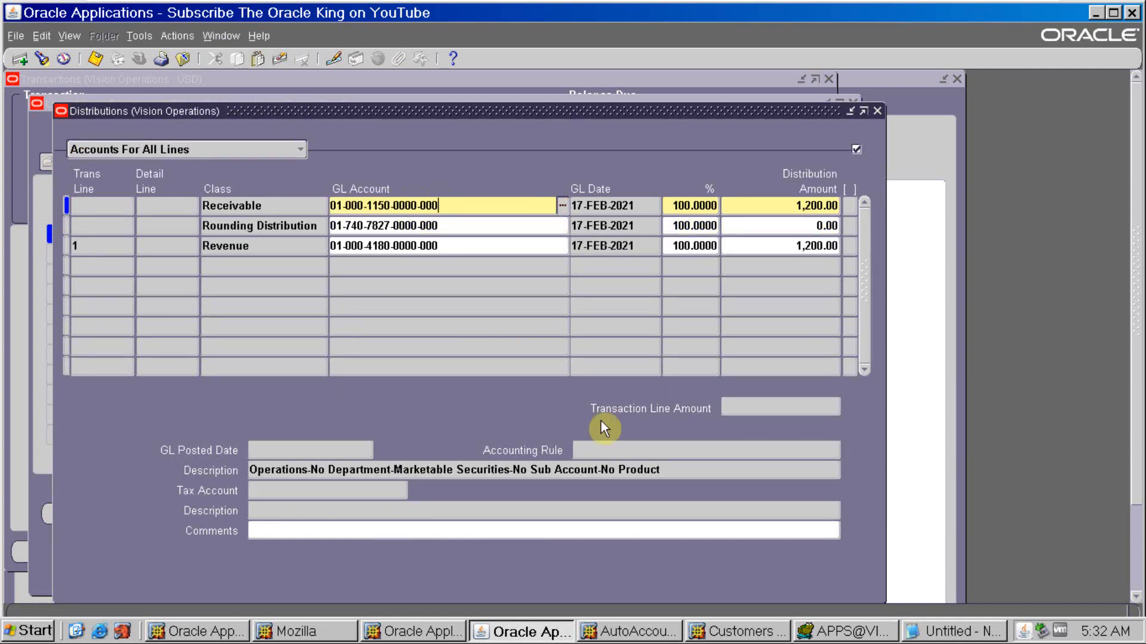
- Compare the receivable and revenue distribution accounts with the Salesrep accounts noted in Notepad
click(953, 631)
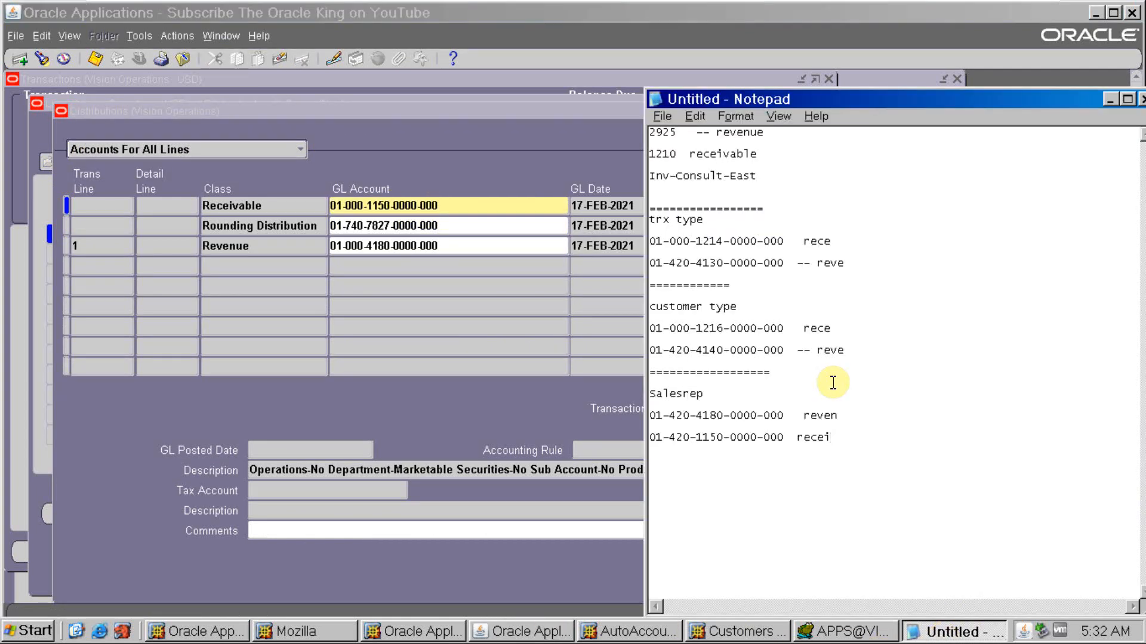
drag(725, 445, 684, 447)
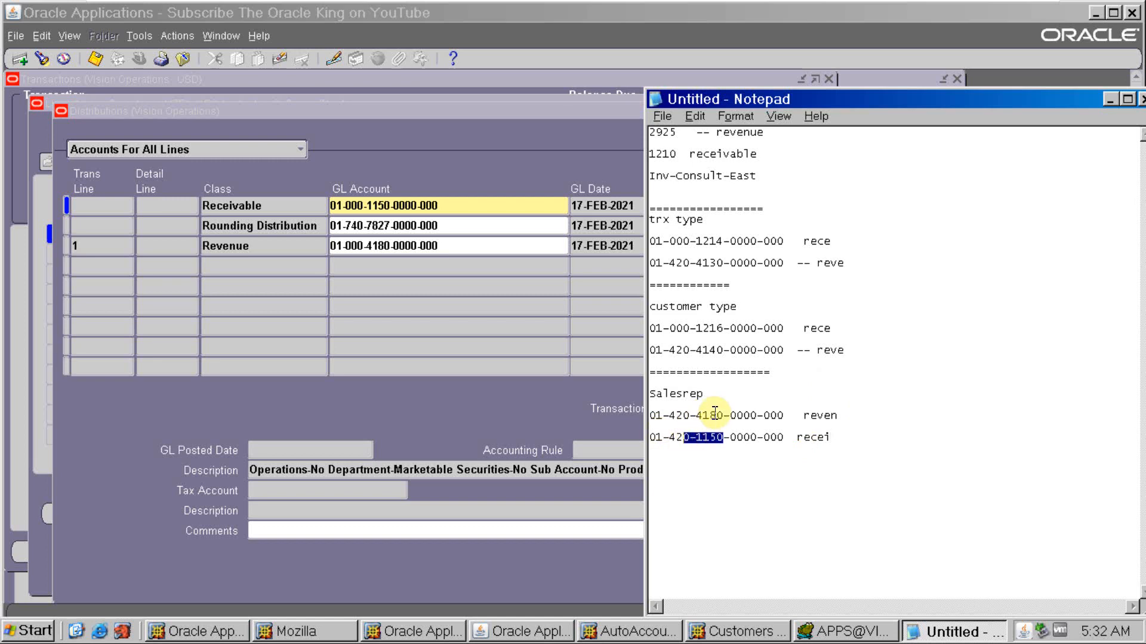
drag(838, 416, 668, 416)
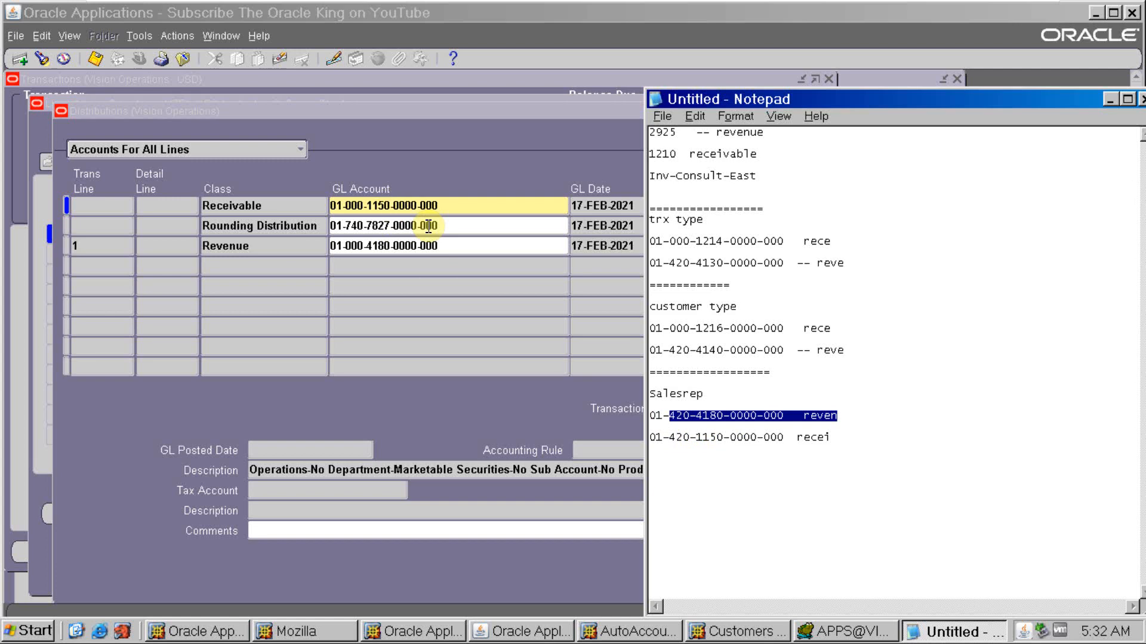
click(441, 245)
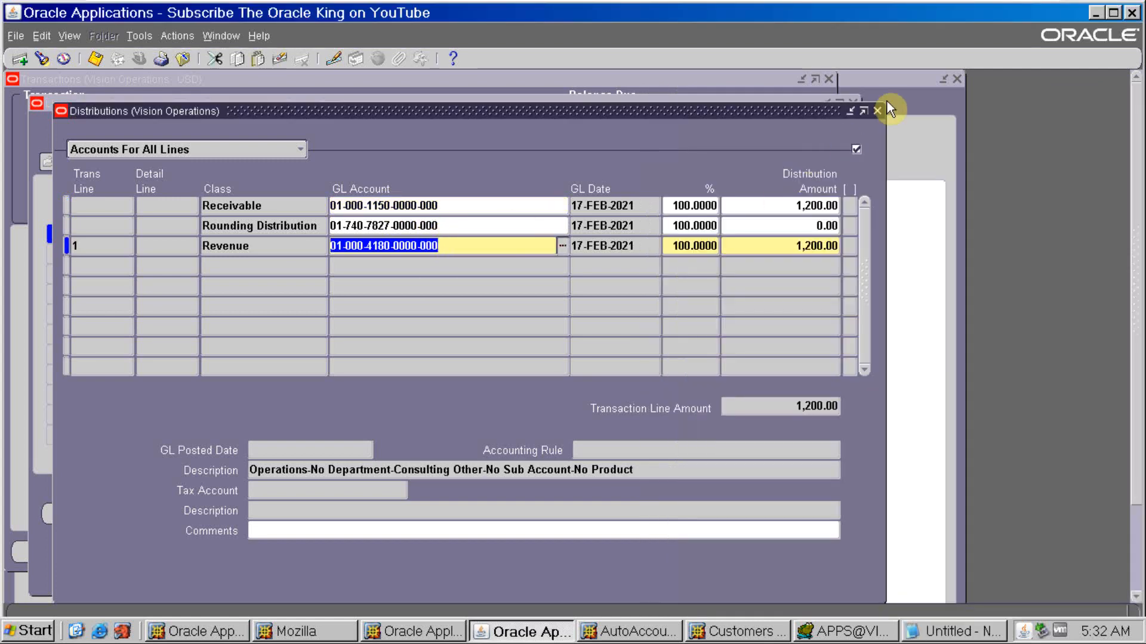
- Close the transaction windows and open the AutoAccounting form from the transaction setup functions
click(877, 113)
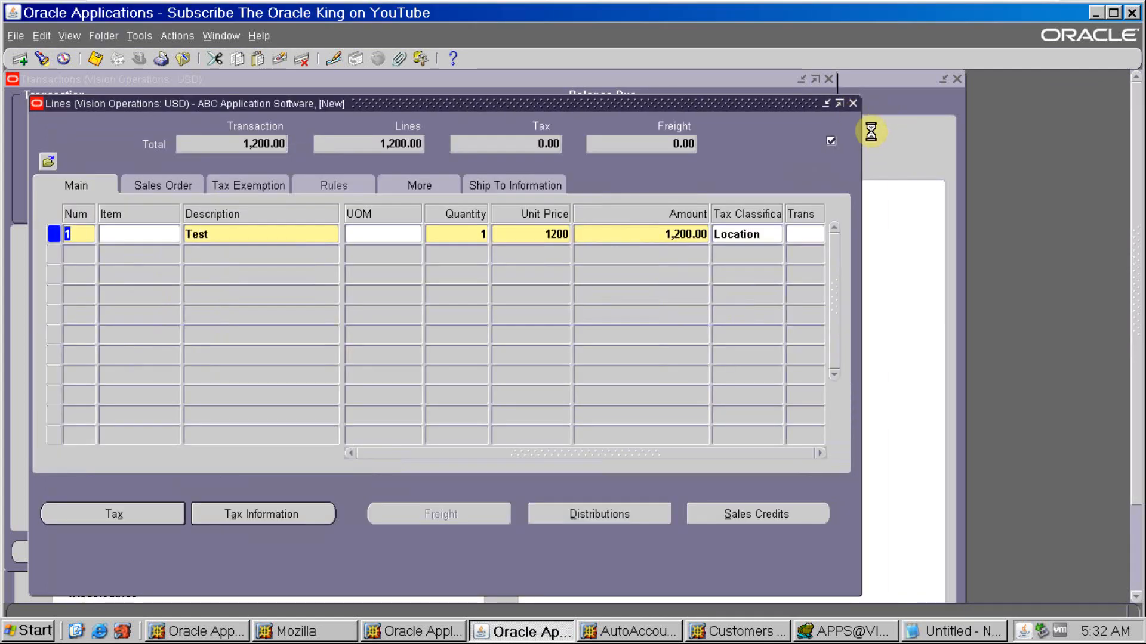
click(634, 384)
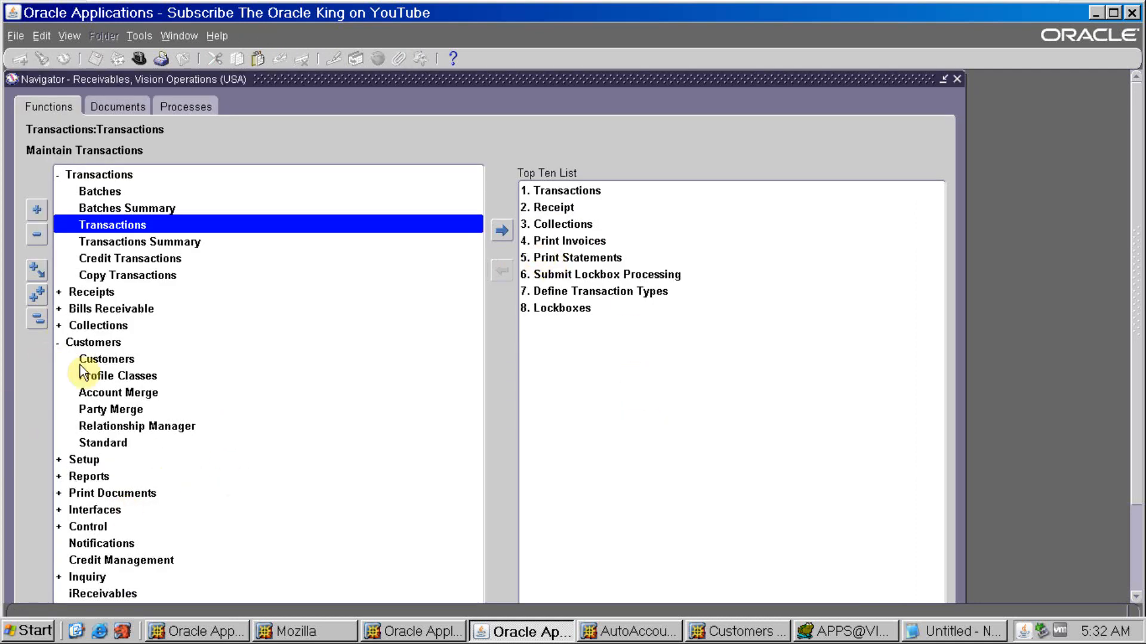
double_click(84, 467)
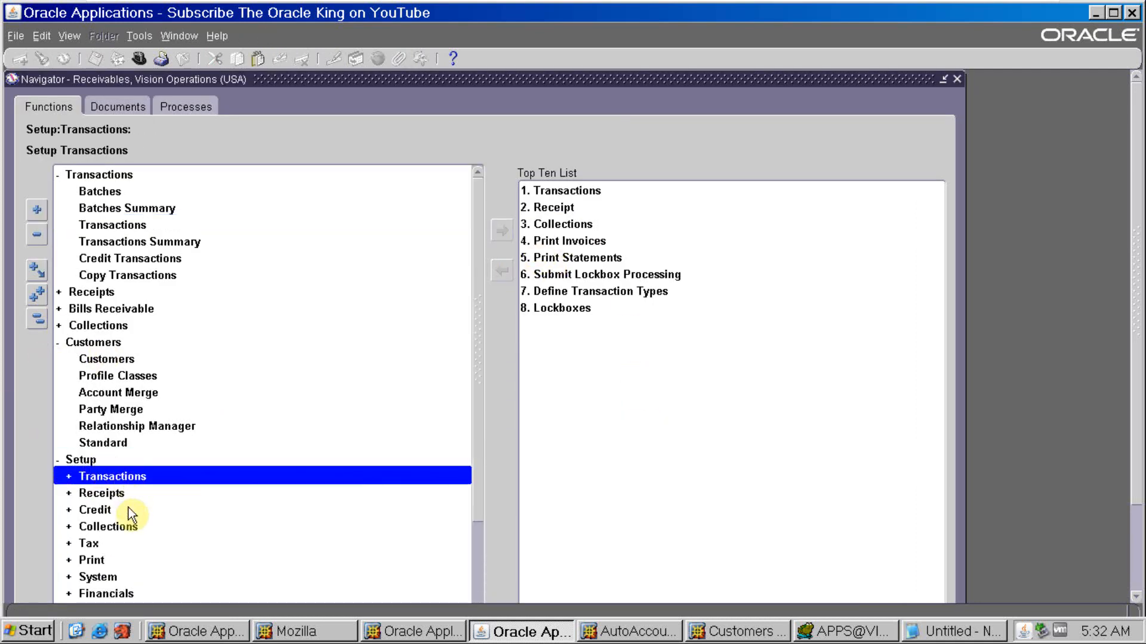
double_click(124, 477)
scroll(125, 479, down, 2)
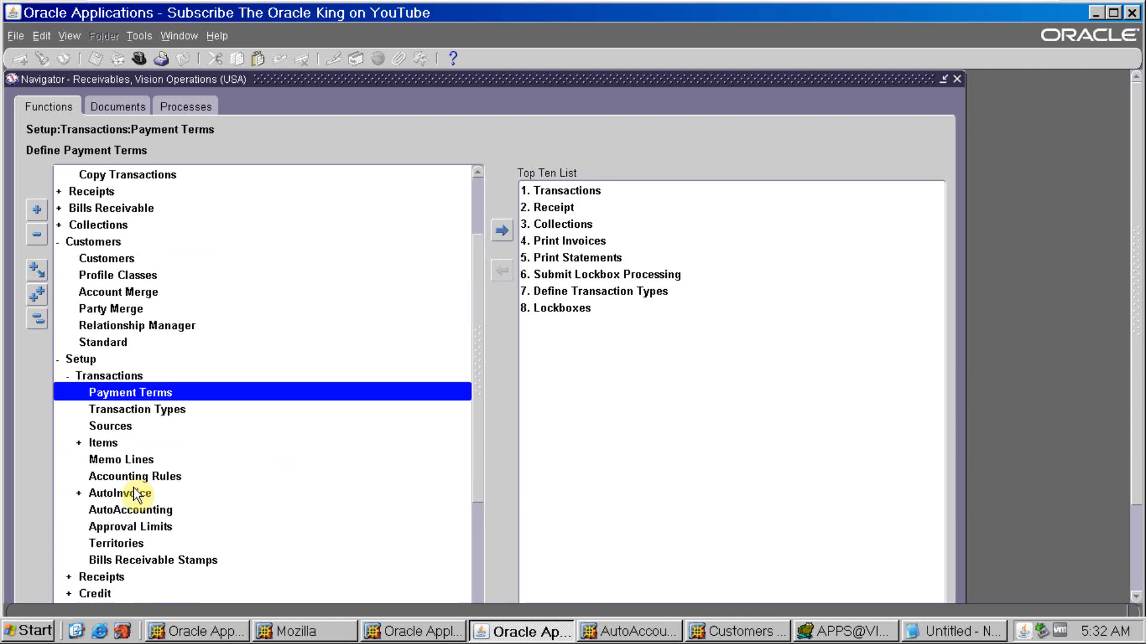
double_click(130, 509)
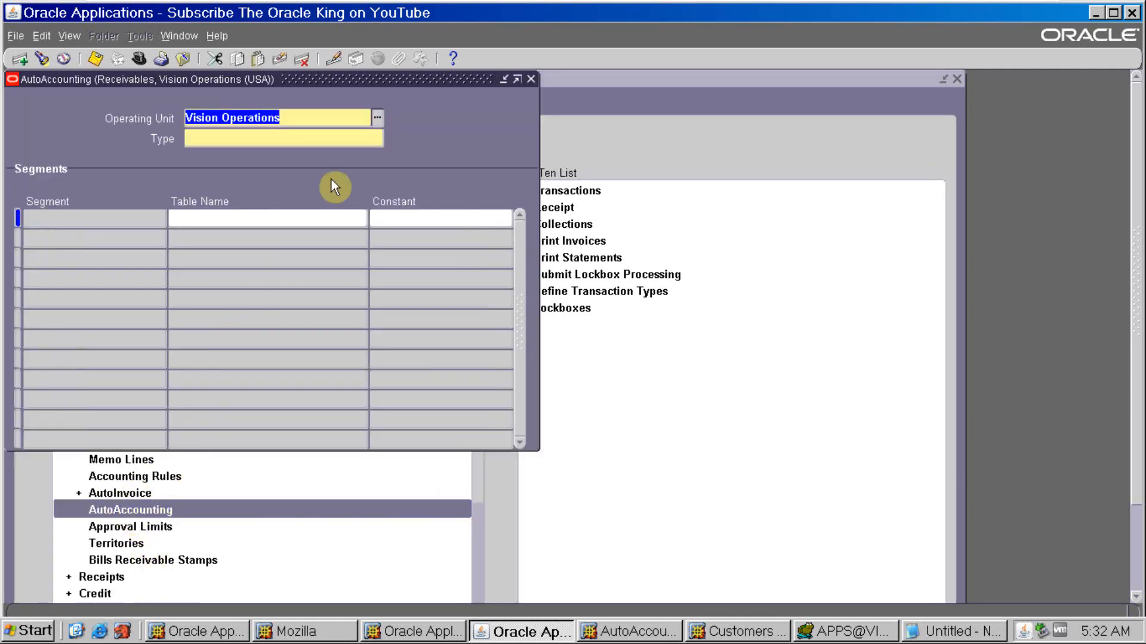
- Query all AutoAccounting records for Vision Operations and go to the Receivable type
key(F11)
key(ctrl+F11)
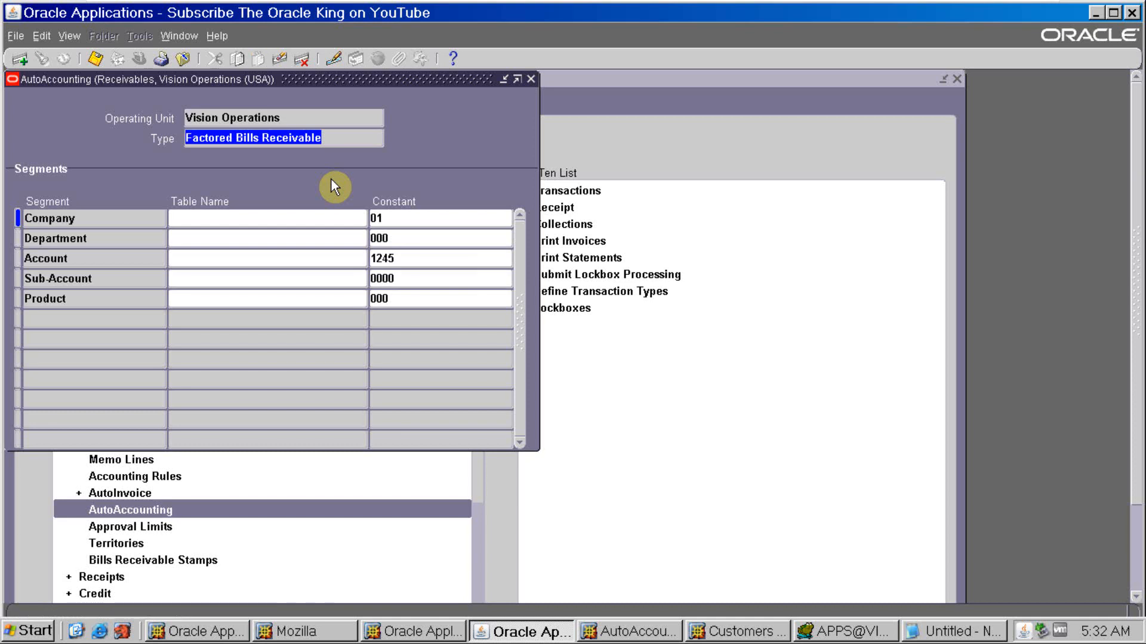
key(Down)
key(Down)
key(Down)
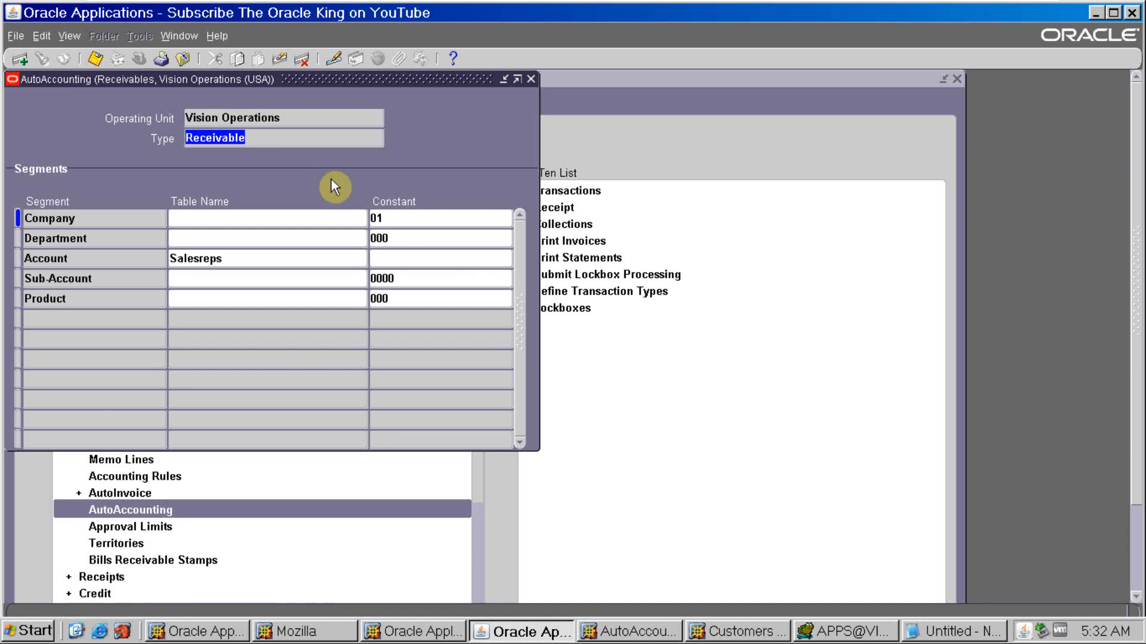
- Review the table names available for the Receivable type's Account segment without changing the selection
click(316, 261)
key(ctrl+l)
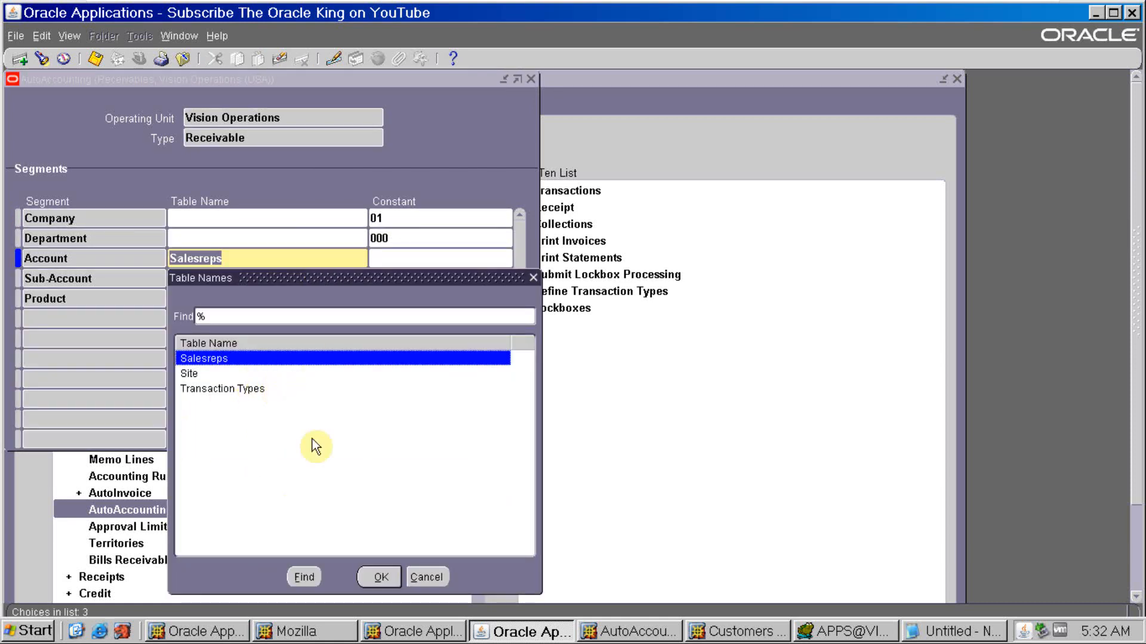
click(426, 576)
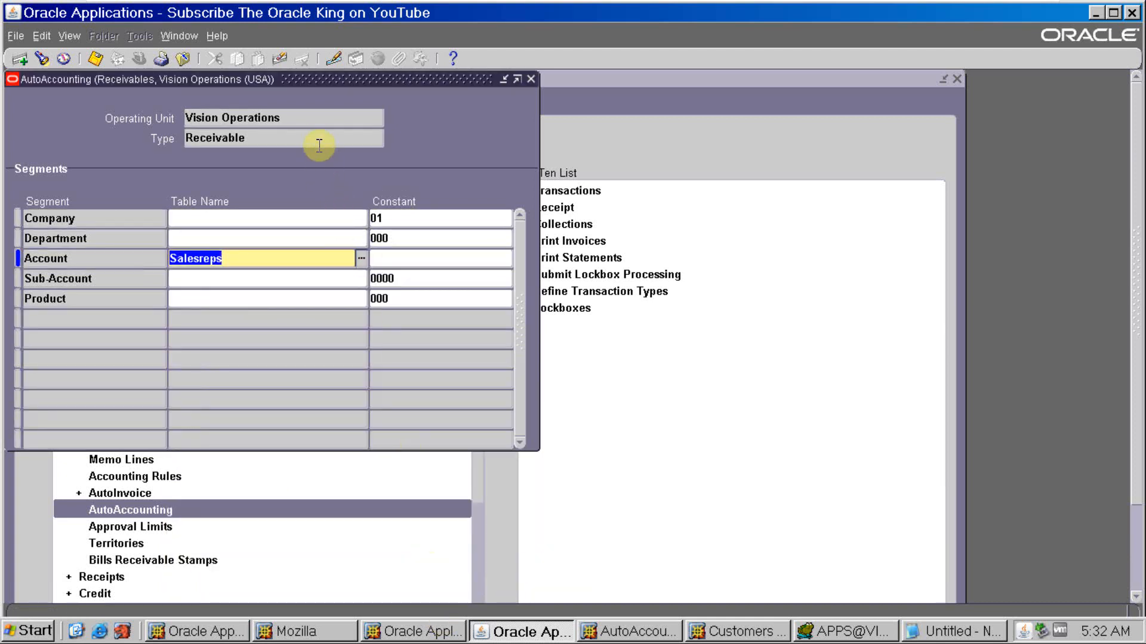
- Go to the Revenue type and set its Account segment's table name to Standard Lines
click(319, 146)
key(Down)
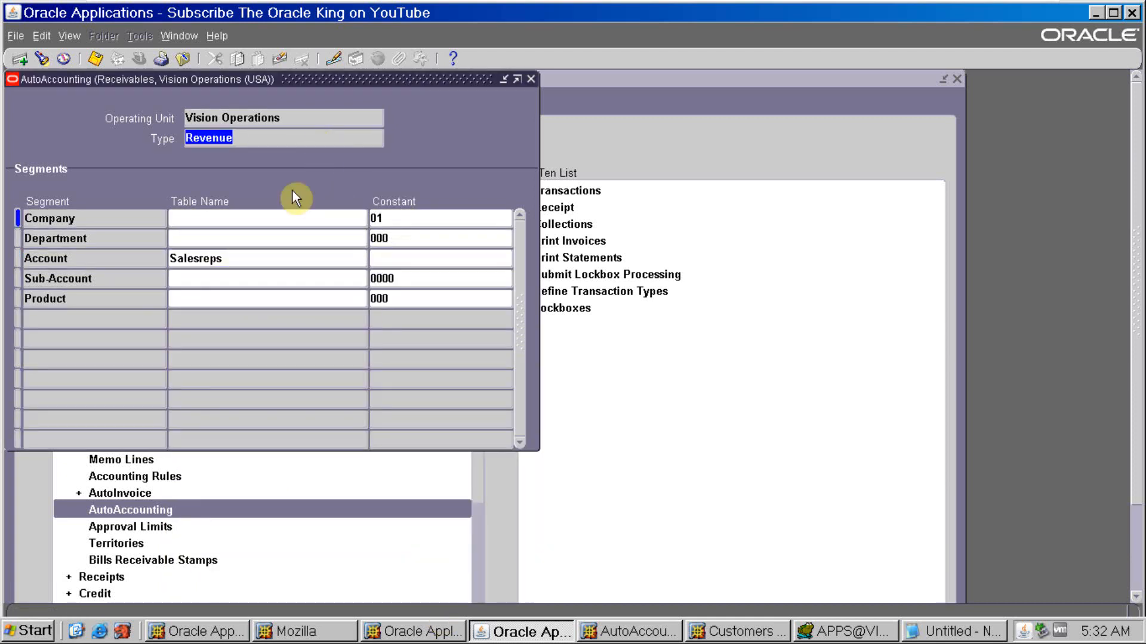
click(282, 261)
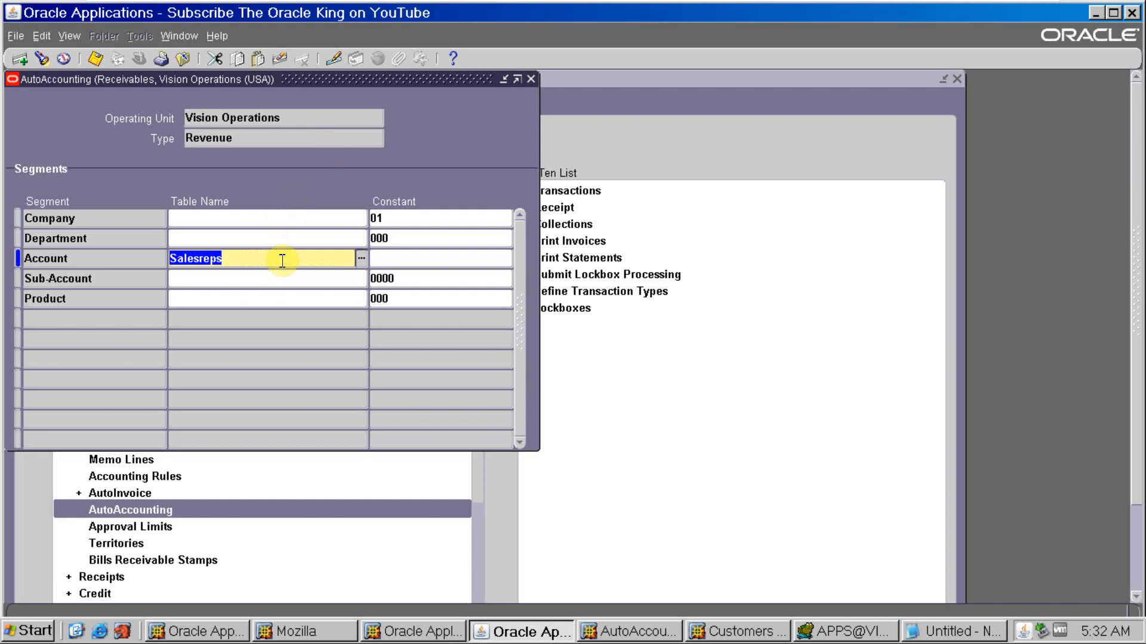
click(361, 258)
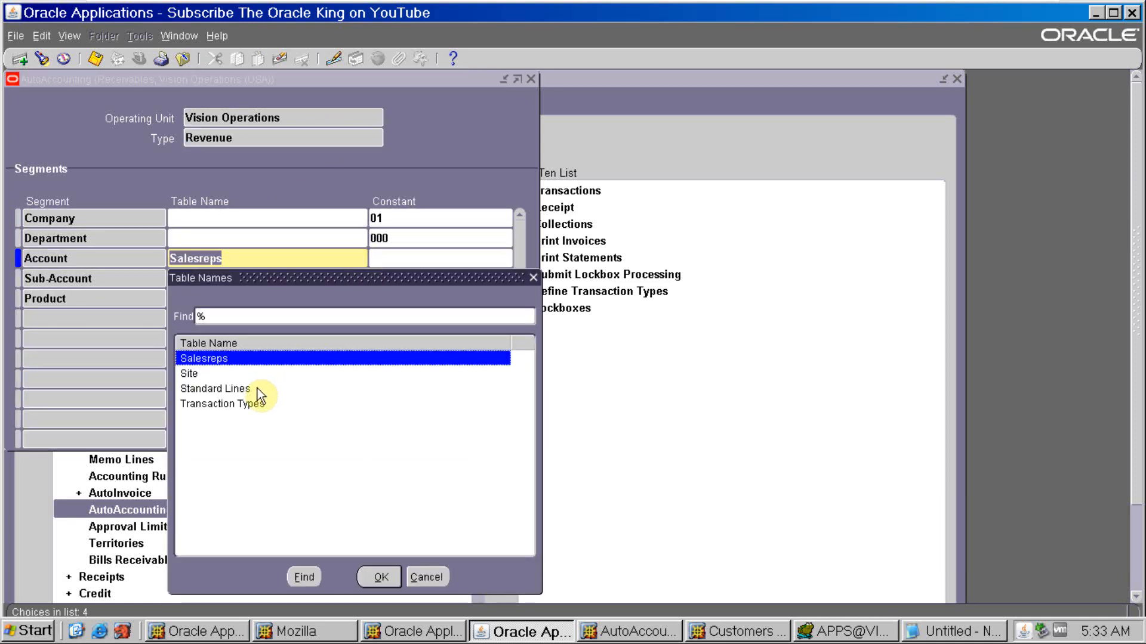
click(217, 391)
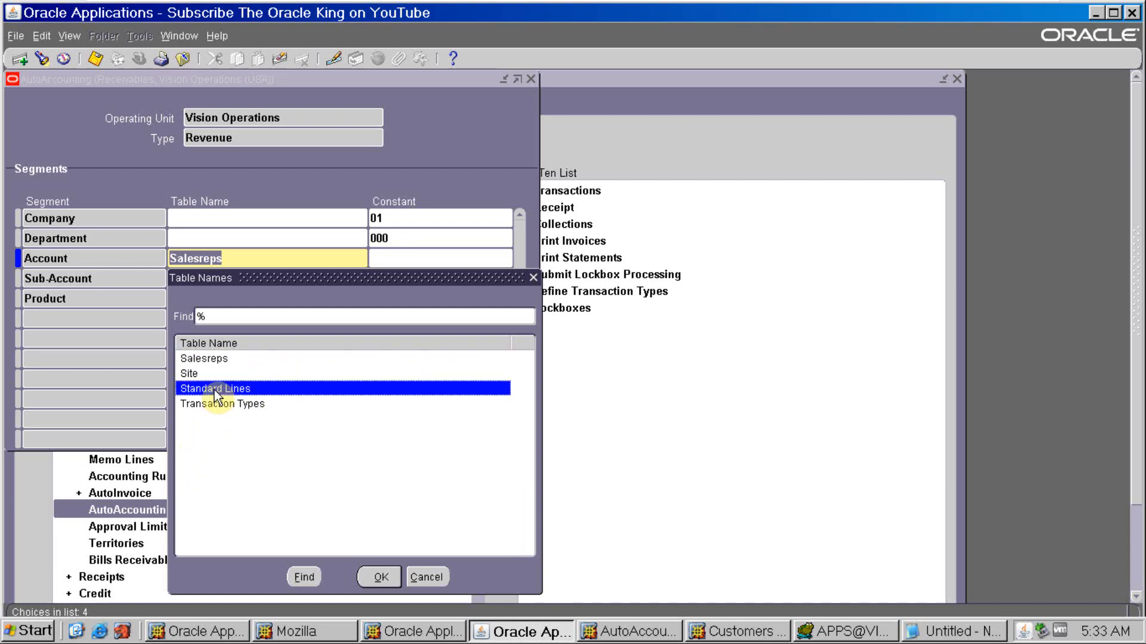
click(380, 578)
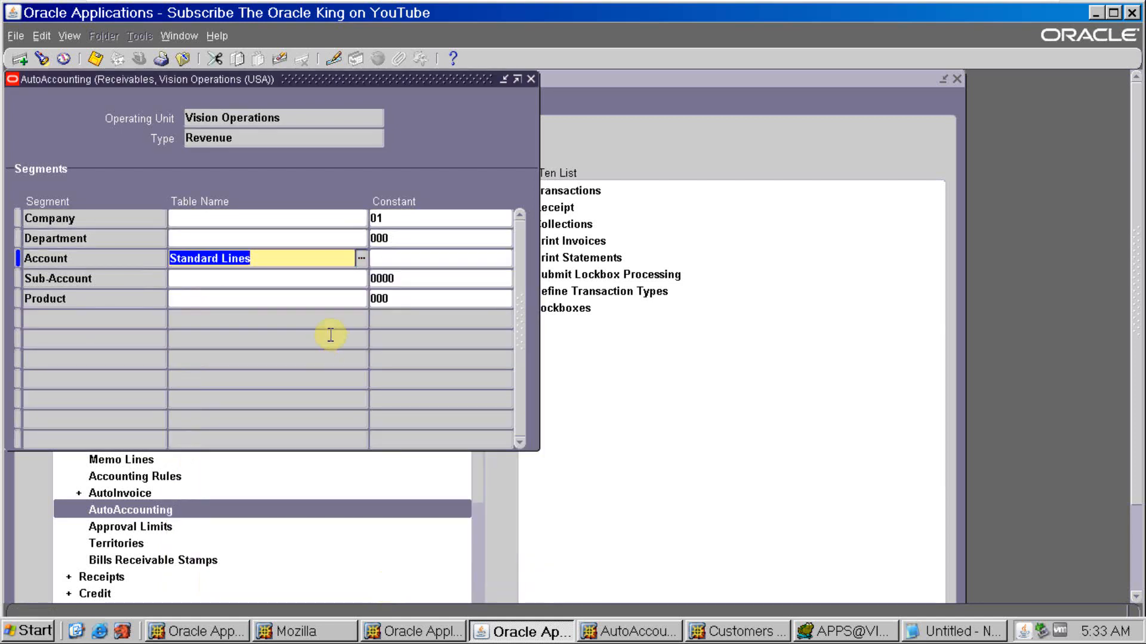
- Save the Revenue AutoAccounting setup, then leave the form and open the Transactions entry form
click(97, 58)
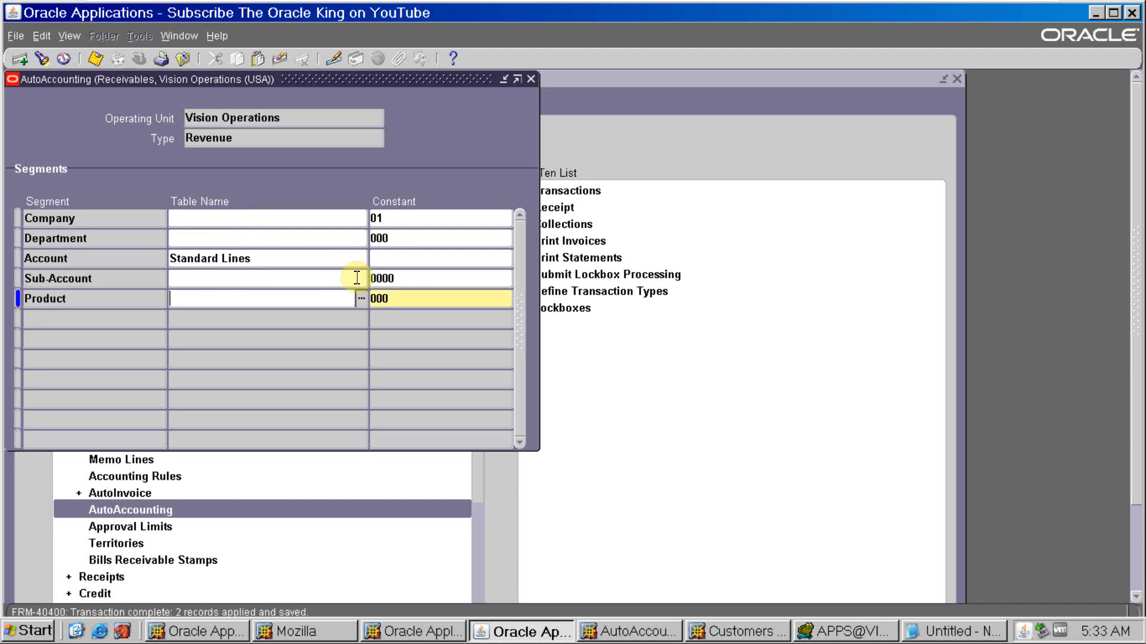
click(321, 261)
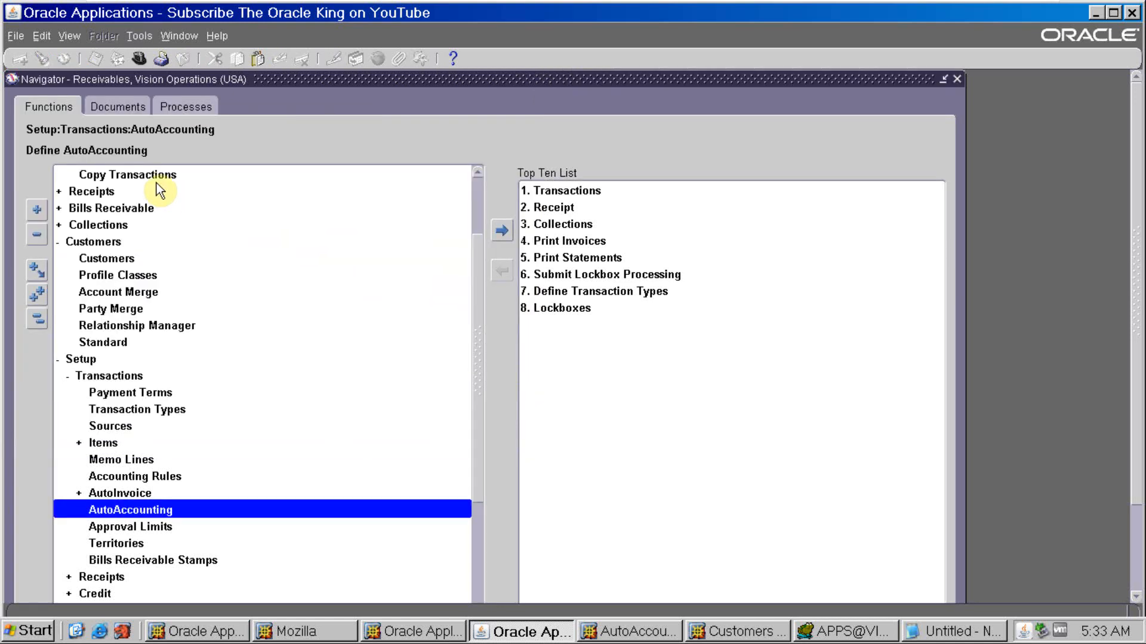
scroll(358, 322, up, 2)
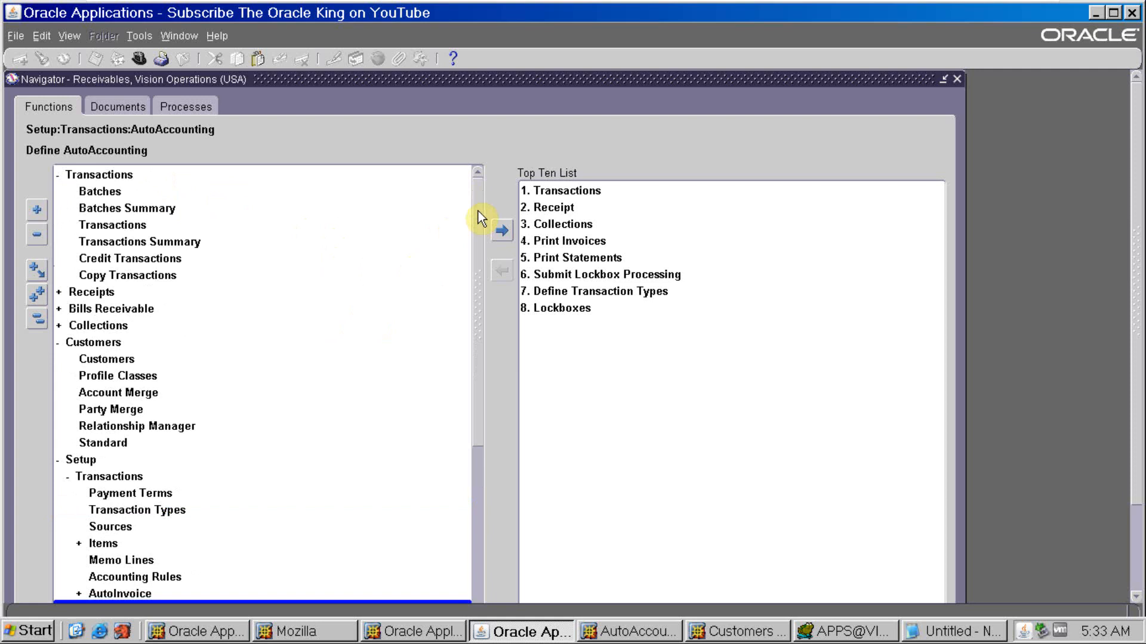
double_click(140, 224)
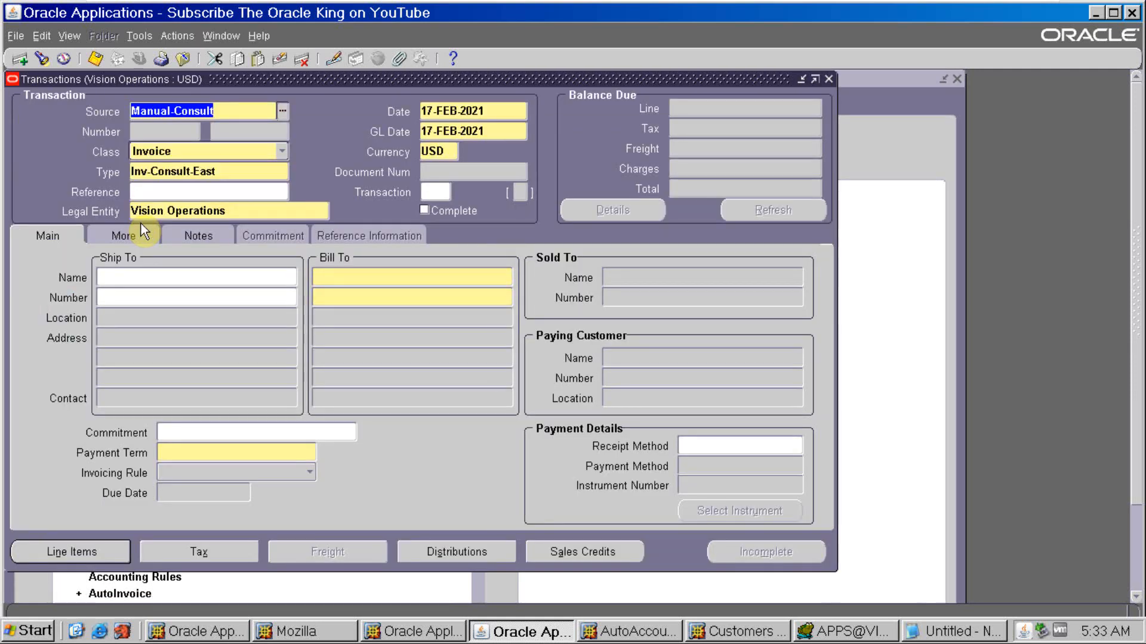
- Set the new invoice's bill-to customer to ABC Application Software by entering its customer number
click(371, 297)
text(2636)
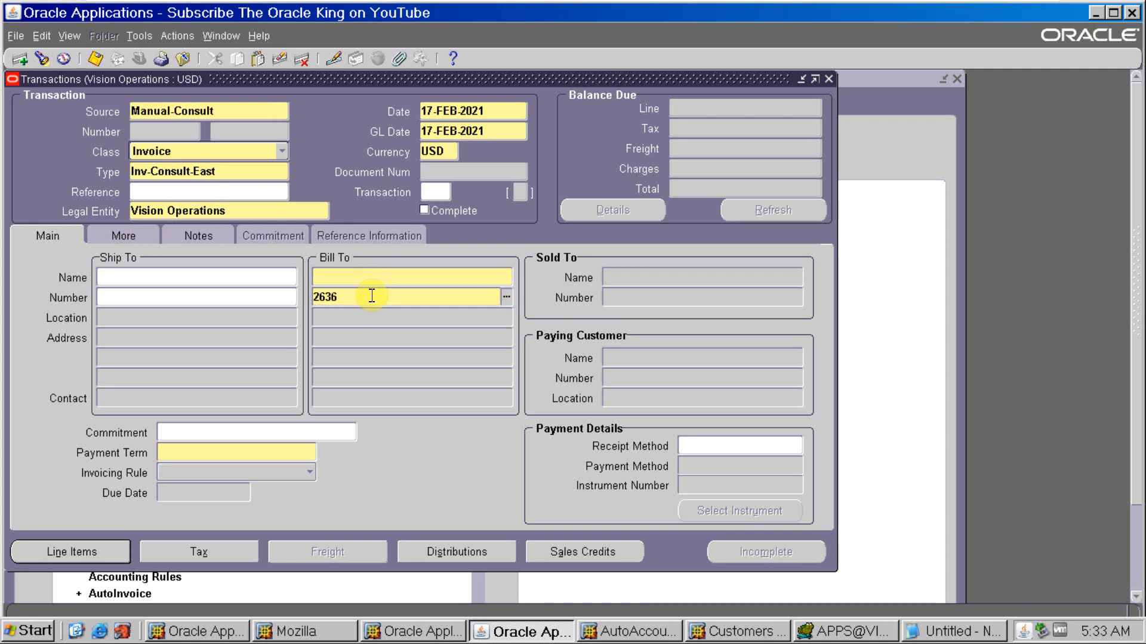
key(Tab)
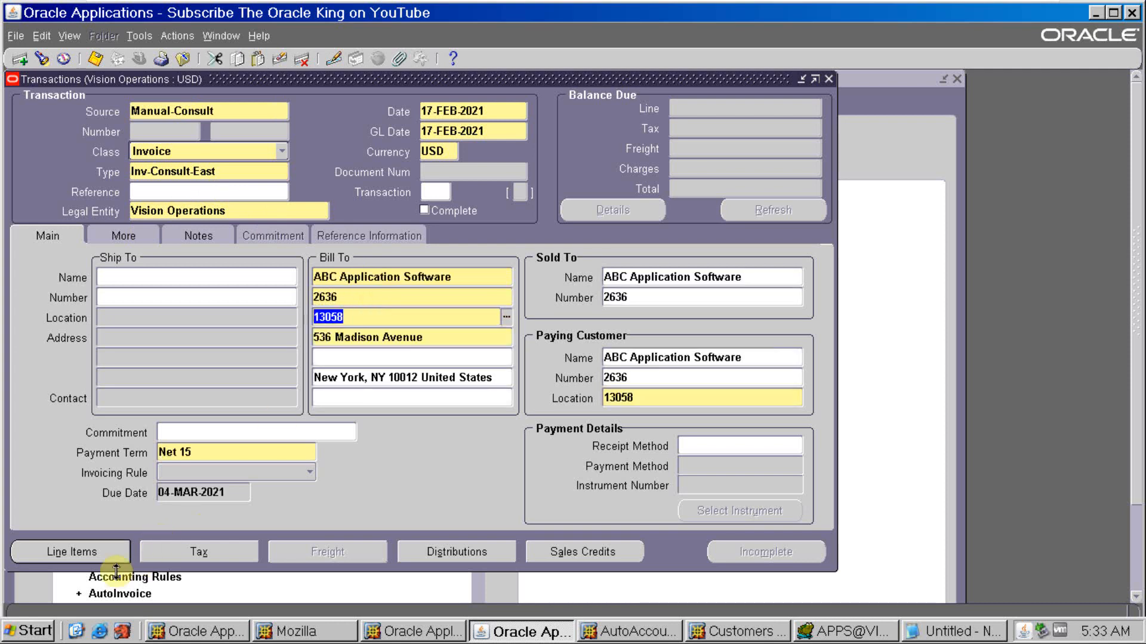
- Add an invoice line described as Test with quantity 1 and unit price 100
click(84, 550)
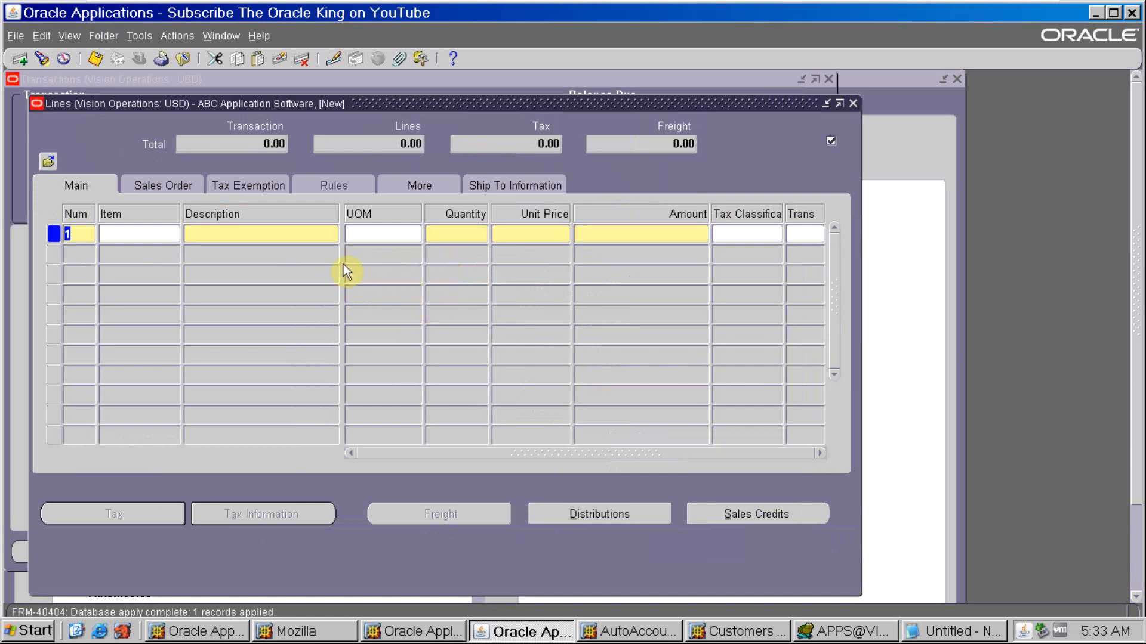
click(314, 234)
text(Test)
key(Tab)
key(Tab)
key(Tab)
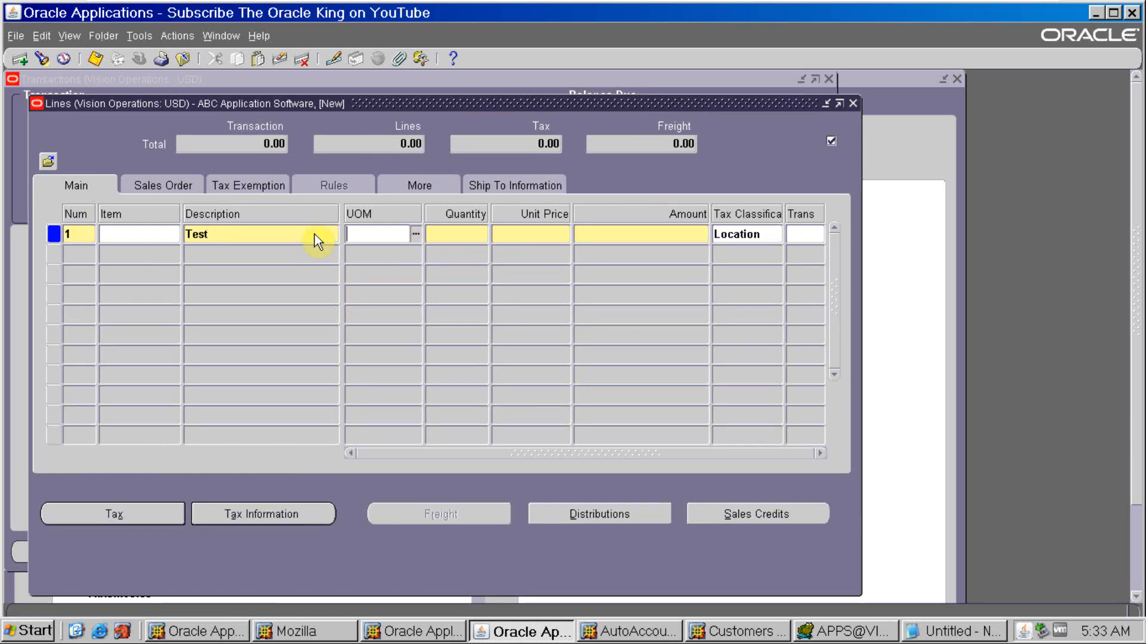
key(Tab)
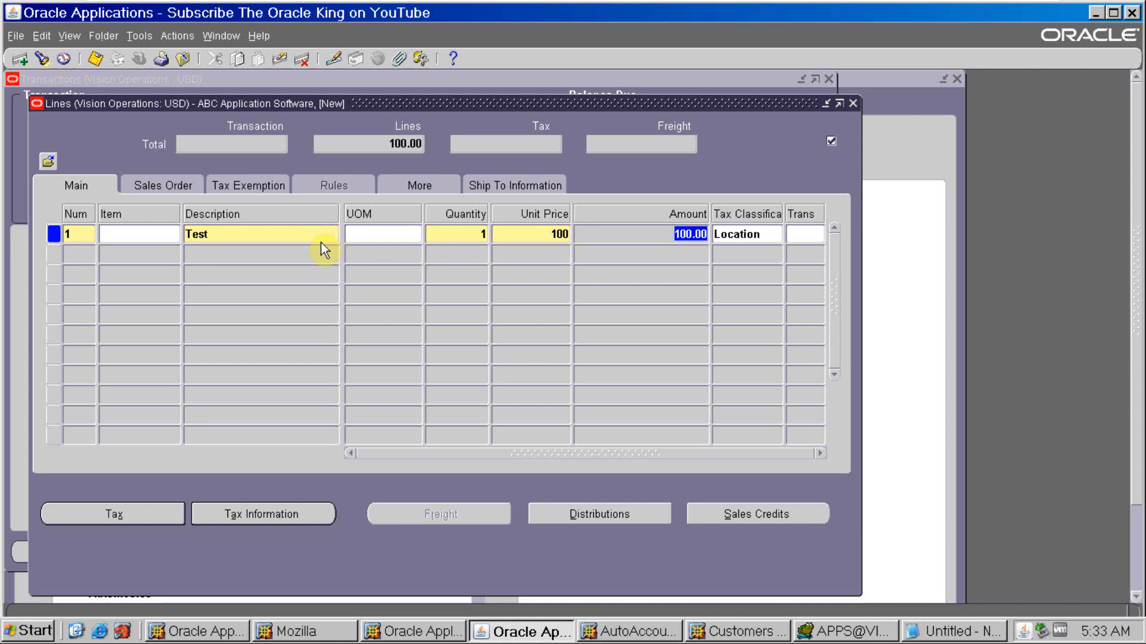
- Review the accounting distributions for all lines and open the segment details of the Revenue line's GL account
click(613, 513)
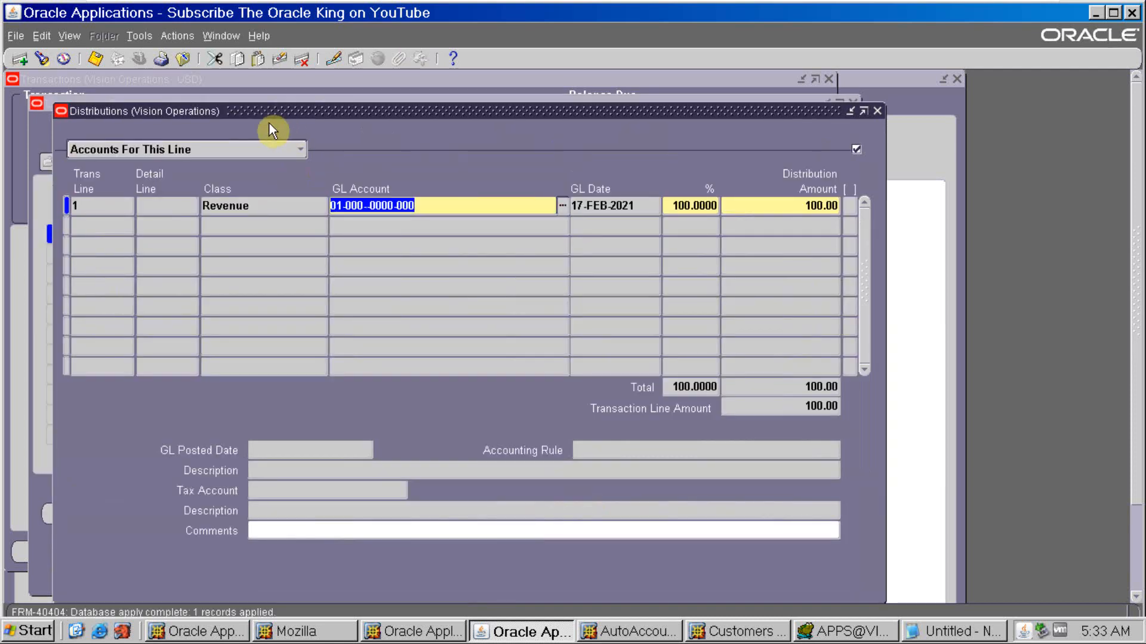
click(263, 150)
click(252, 163)
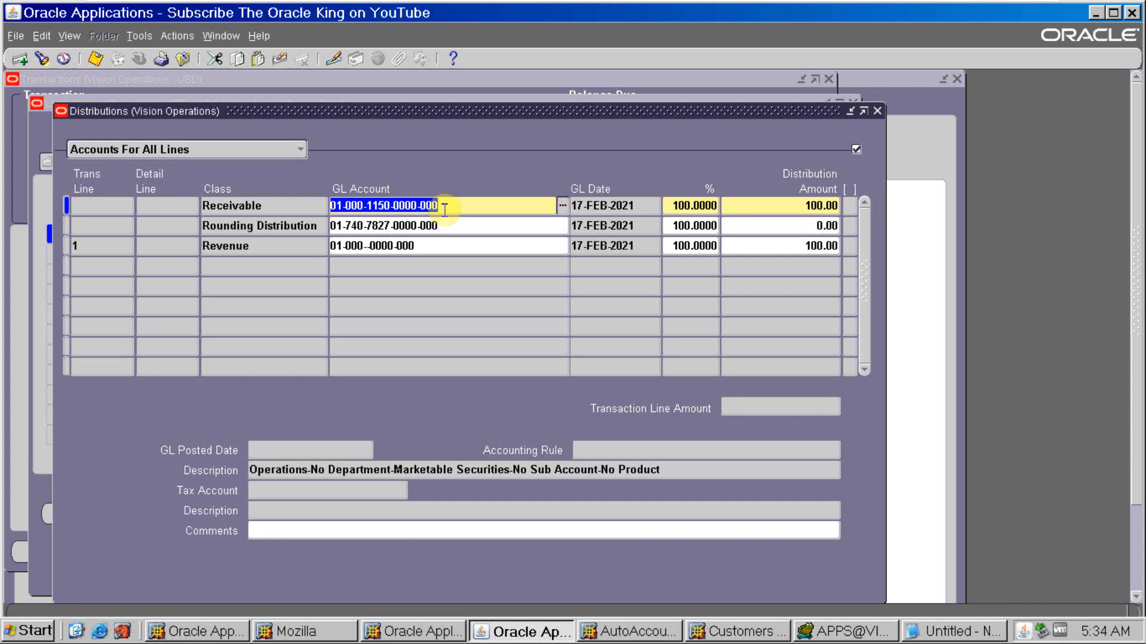
click(443, 245)
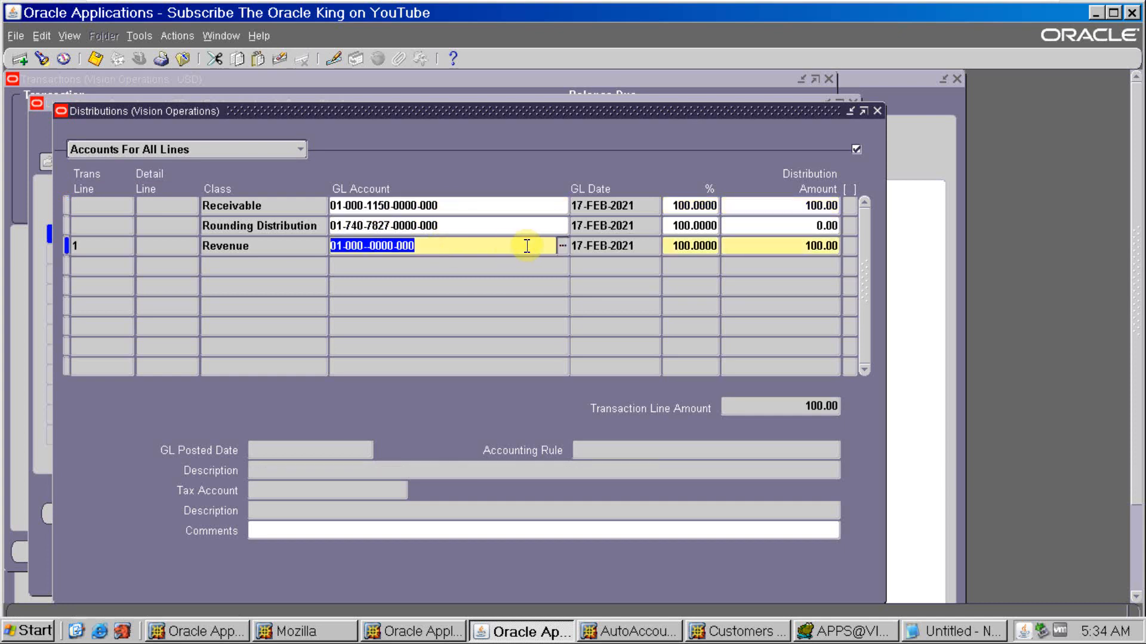
click(562, 245)
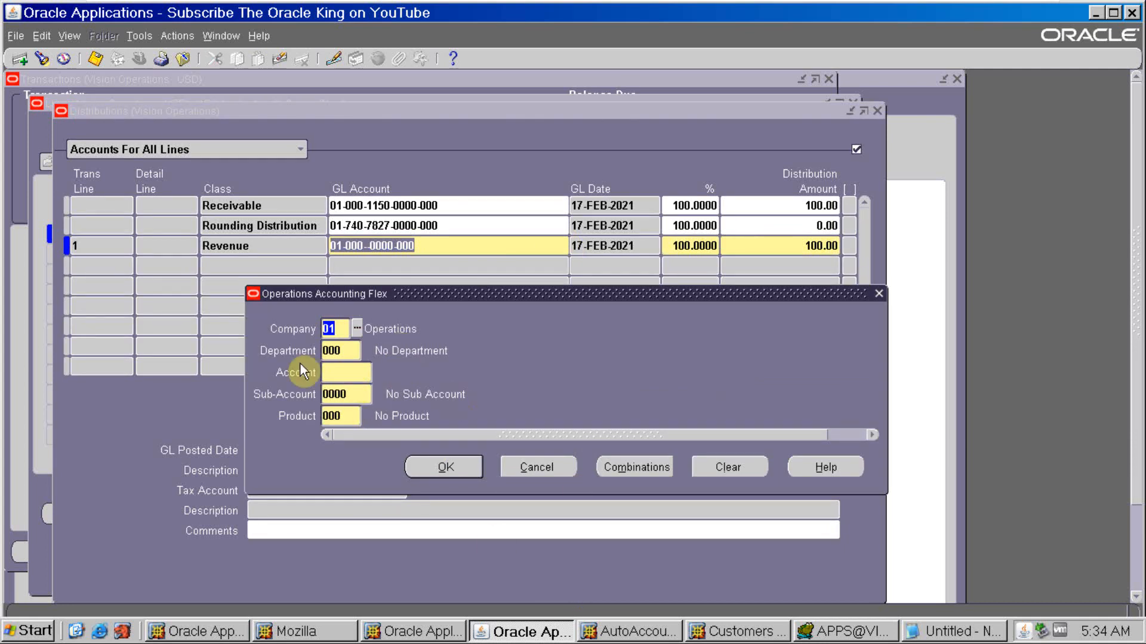